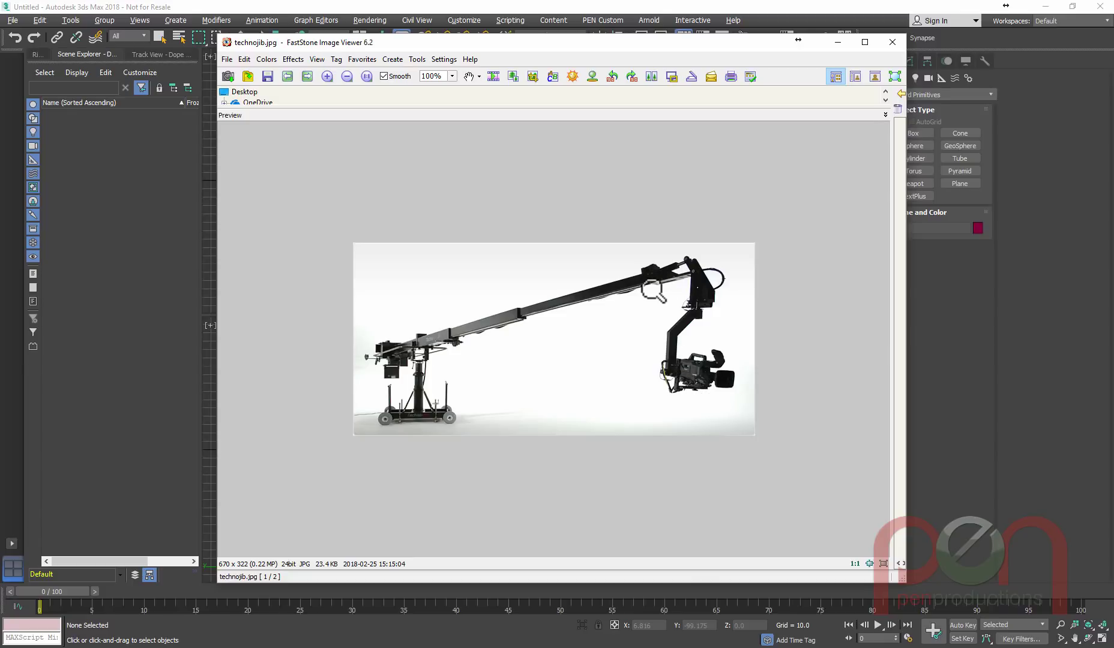
# - Set the system unit scale to meters and the display unit scale to metric meters
pyautogui.click(667, 10)
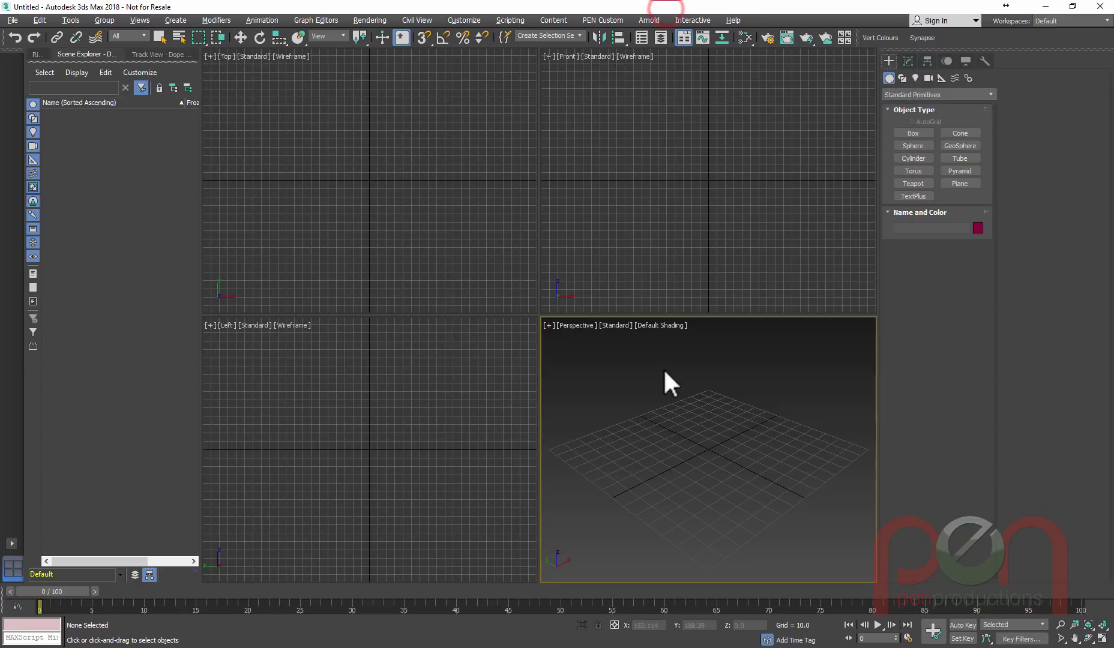
pyautogui.click(470, 21)
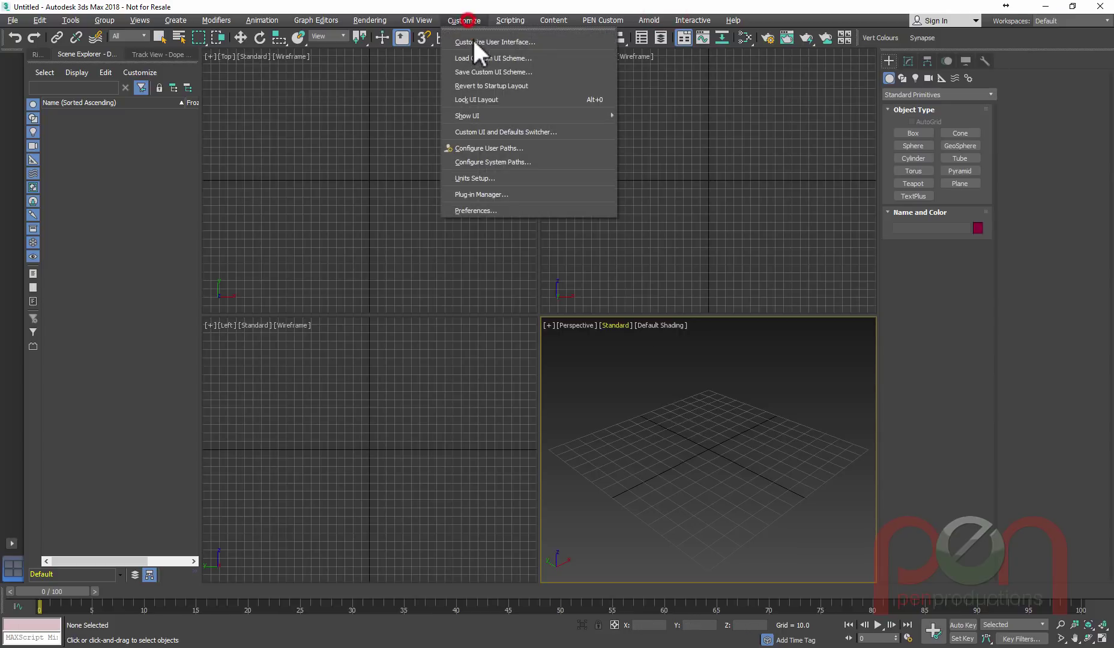
pyautogui.click(475, 177)
pyautogui.click(558, 232)
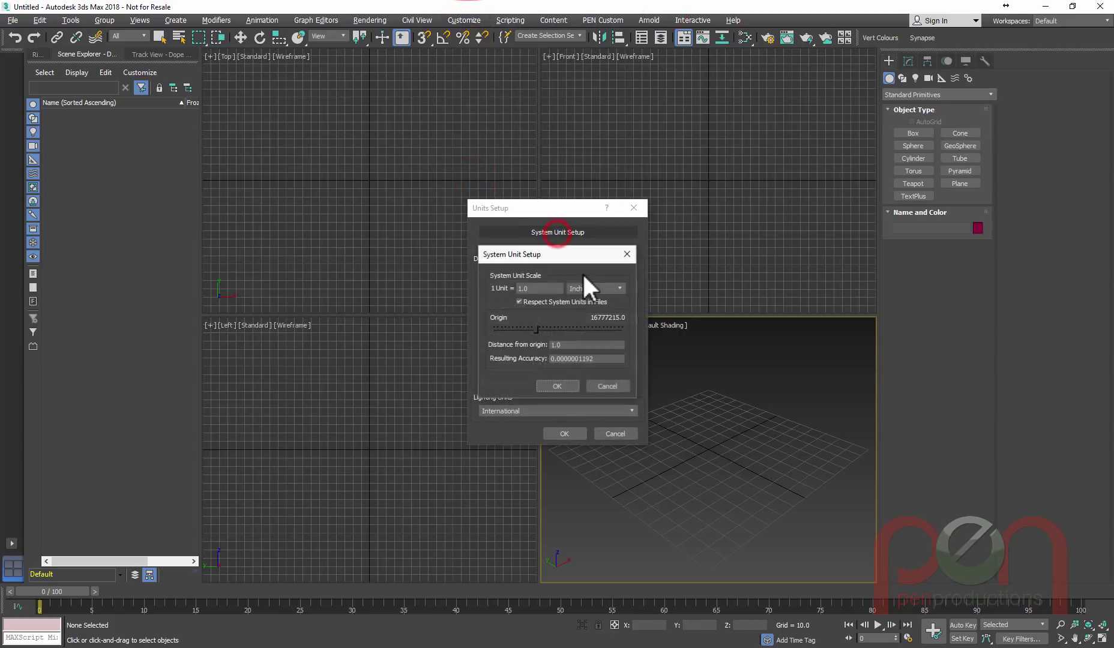
pyautogui.click(588, 288)
pyautogui.click(592, 338)
pyautogui.click(558, 386)
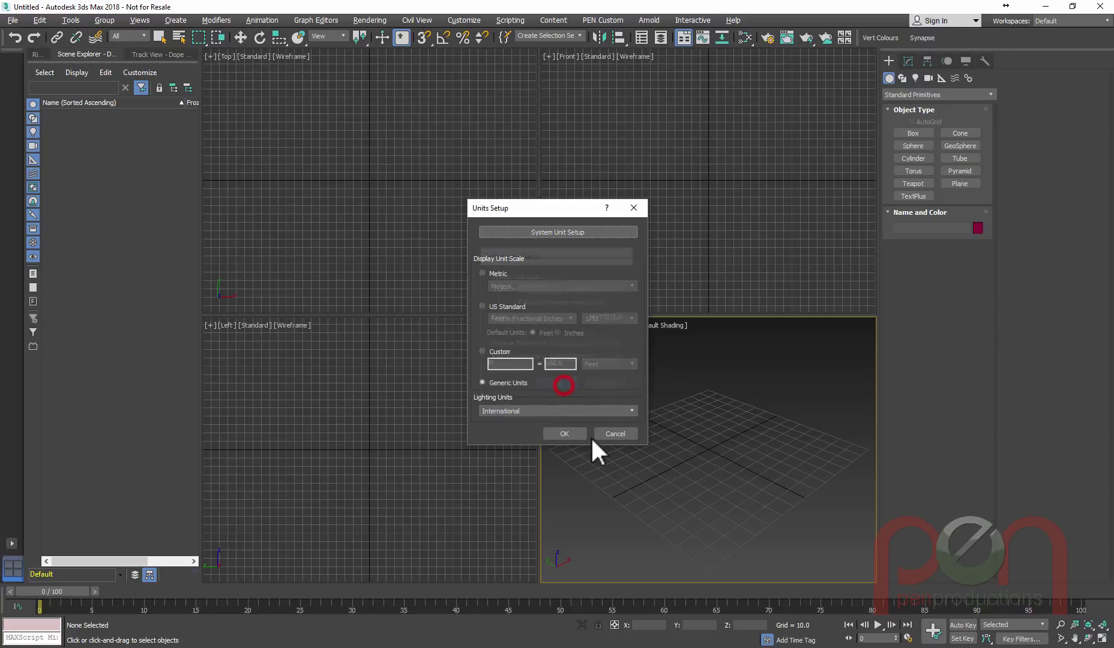
pyautogui.click(488, 273)
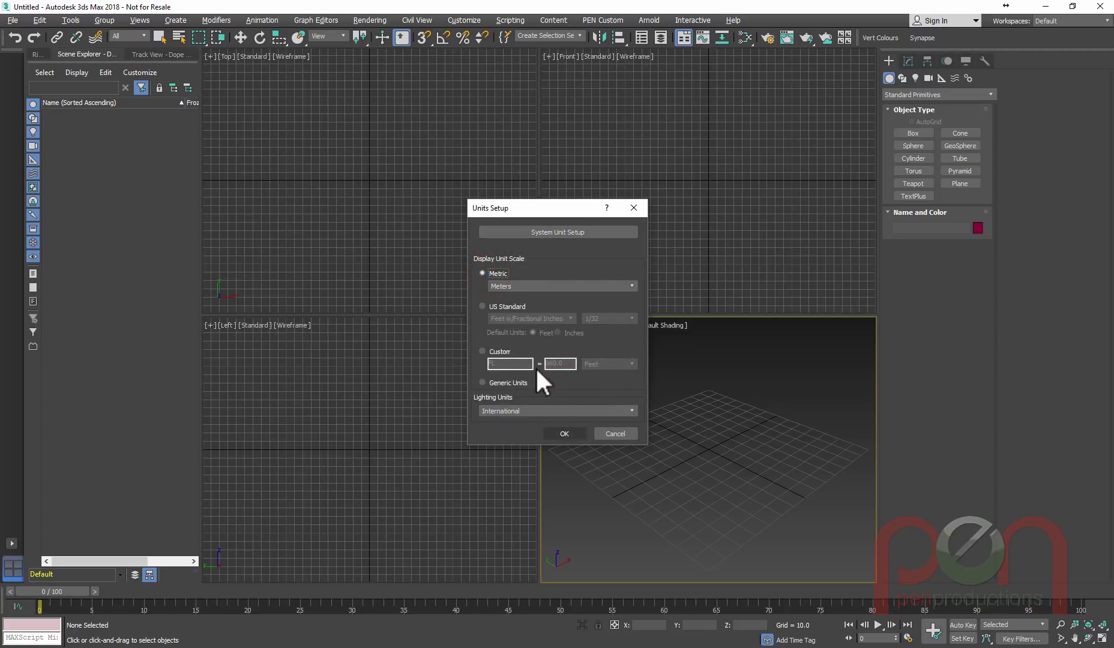
pyautogui.click(571, 432)
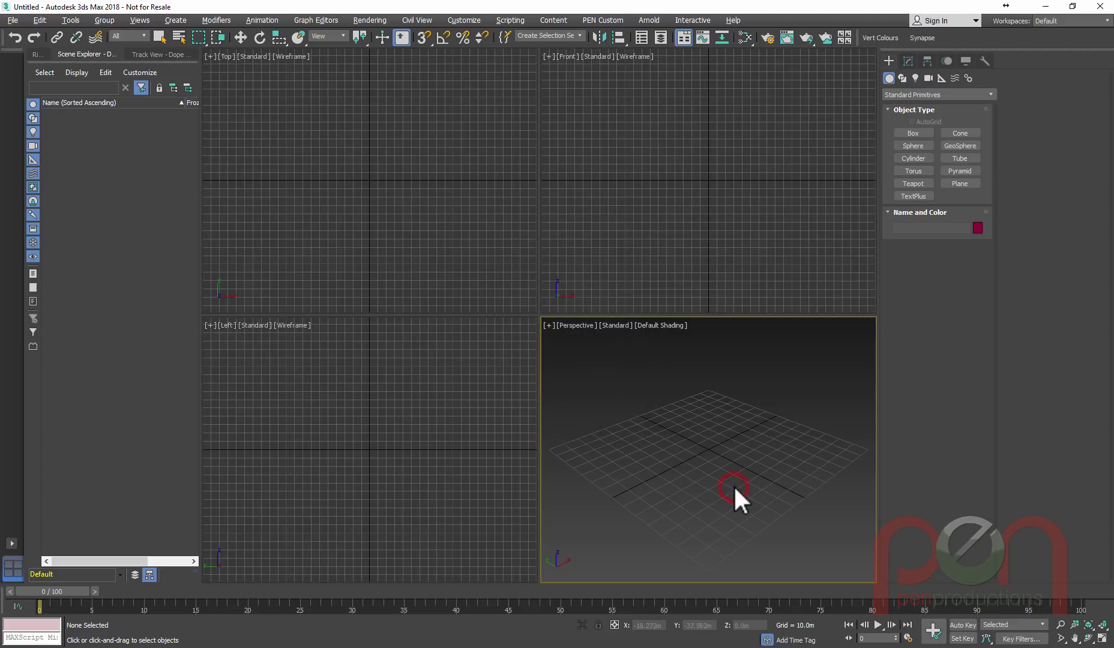
# - Maximize the Perspective viewport and create a physical camera near the grid's center with its target about 50 m away
pyautogui.hotkey('alt', 'w')
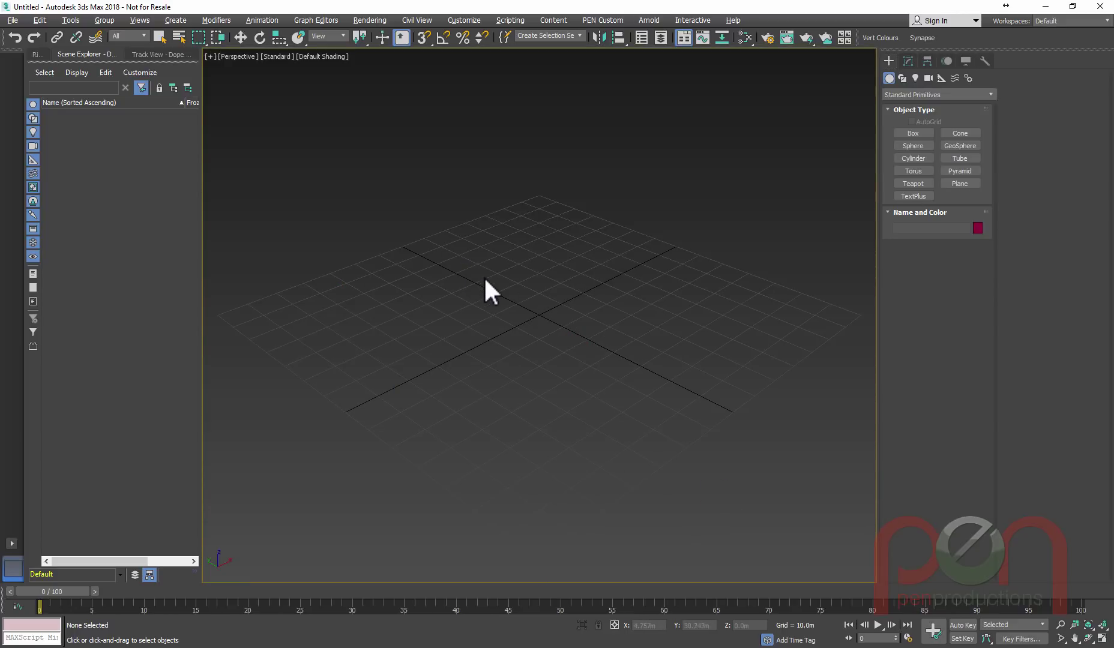
pyautogui.moveTo(609, 342); pyautogui.dragTo(601, 374, button='middle')
pyautogui.write('xphy')
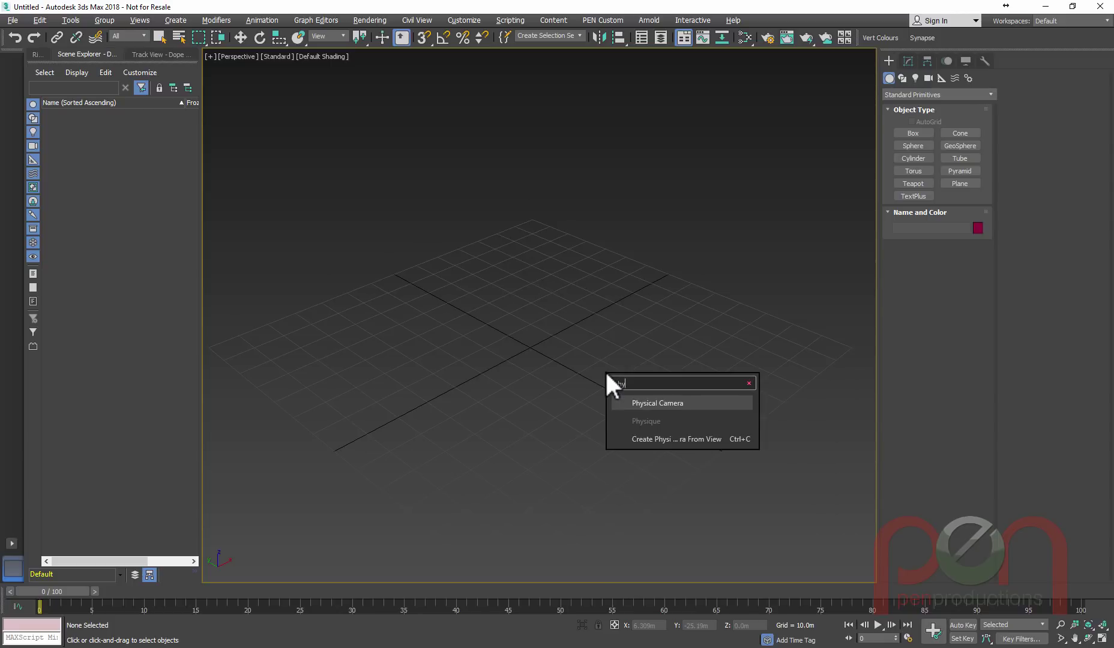
pyautogui.press('Return')
pyautogui.moveTo(513, 340); pyautogui.dragTo(616, 418)
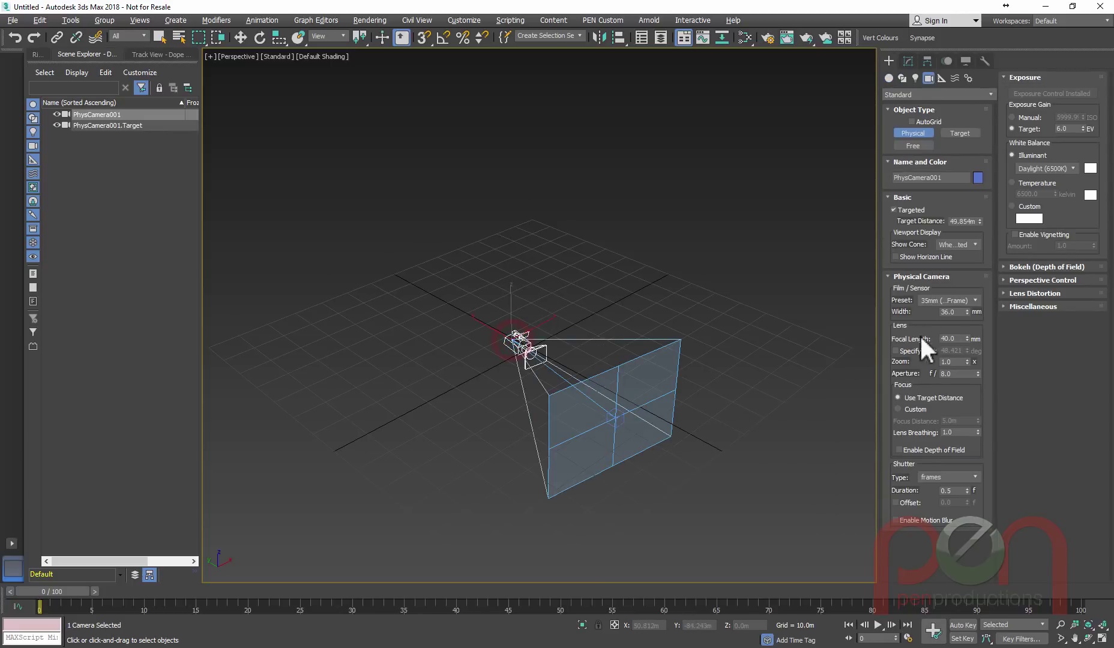
# - Set the physical camera's target distance to 5 m
pyautogui.click(908, 61)
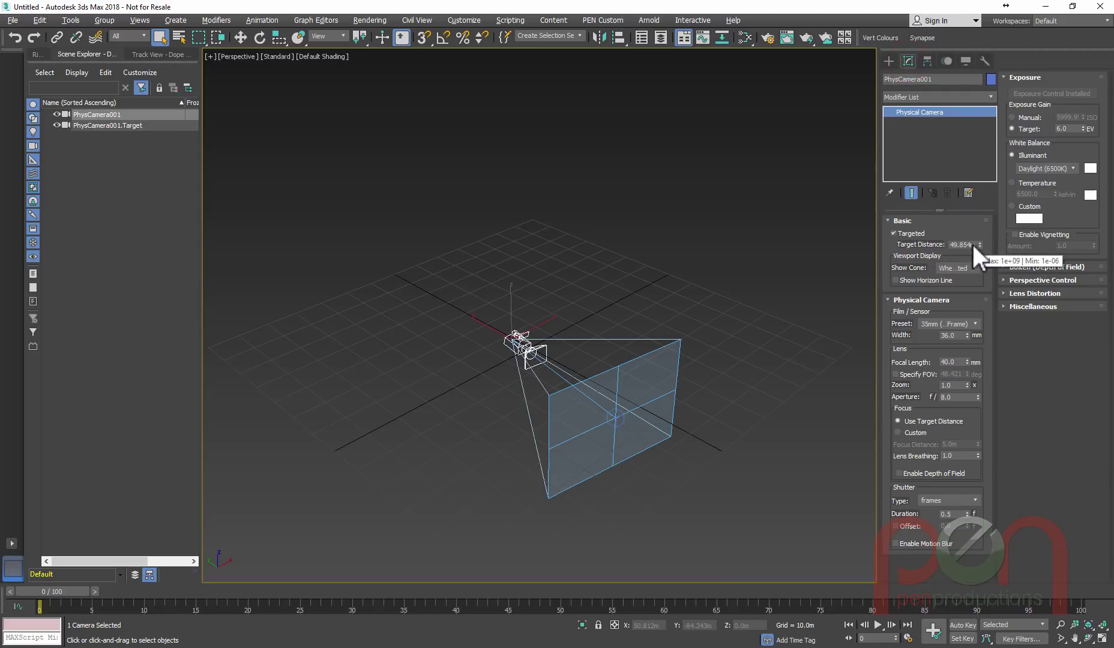
pyautogui.moveTo(952, 244); pyautogui.dragTo(1013, 244)
pyautogui.write('5')
pyautogui.press('Return')
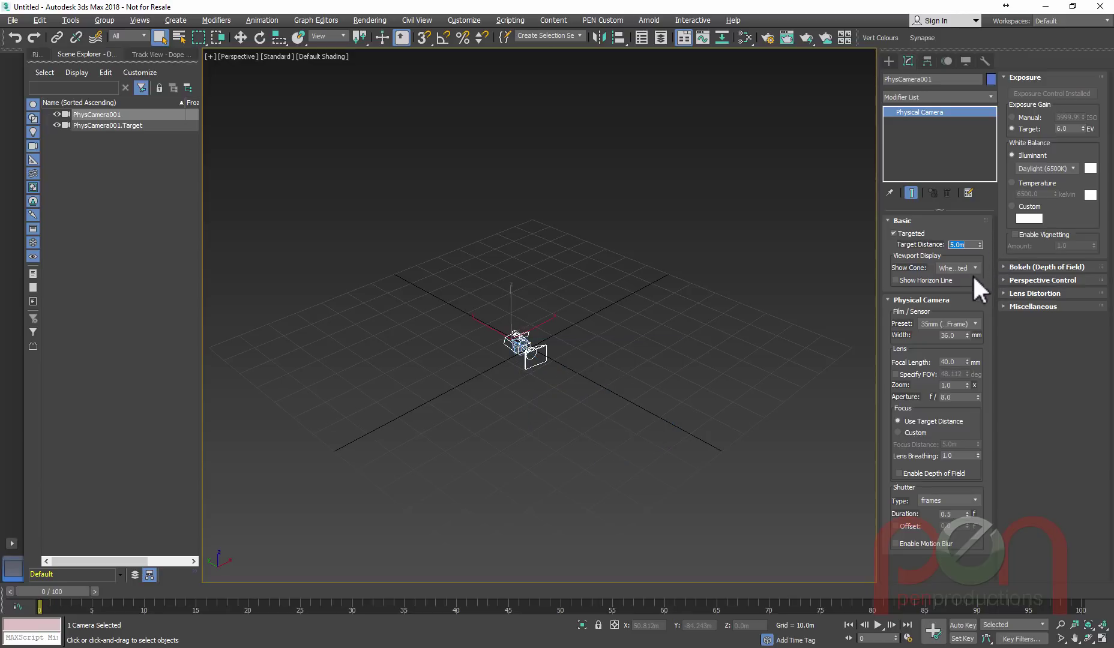
# - Make the camera untargeted with its cone always shown, and enable depth of field
pyautogui.click(905, 234)
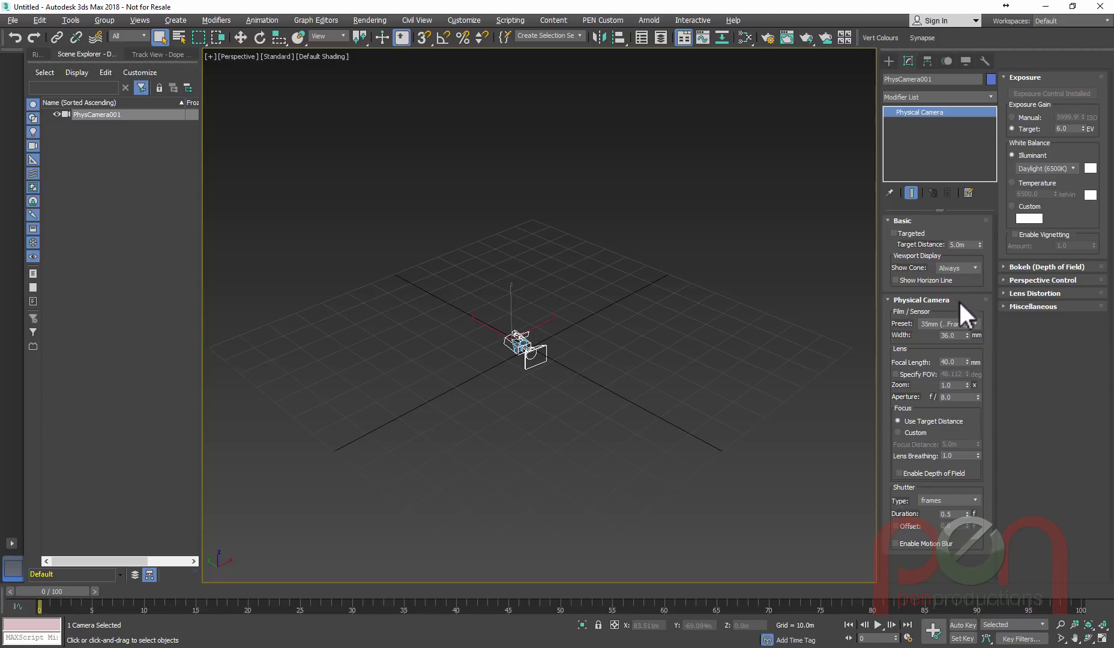
pyautogui.click(899, 473)
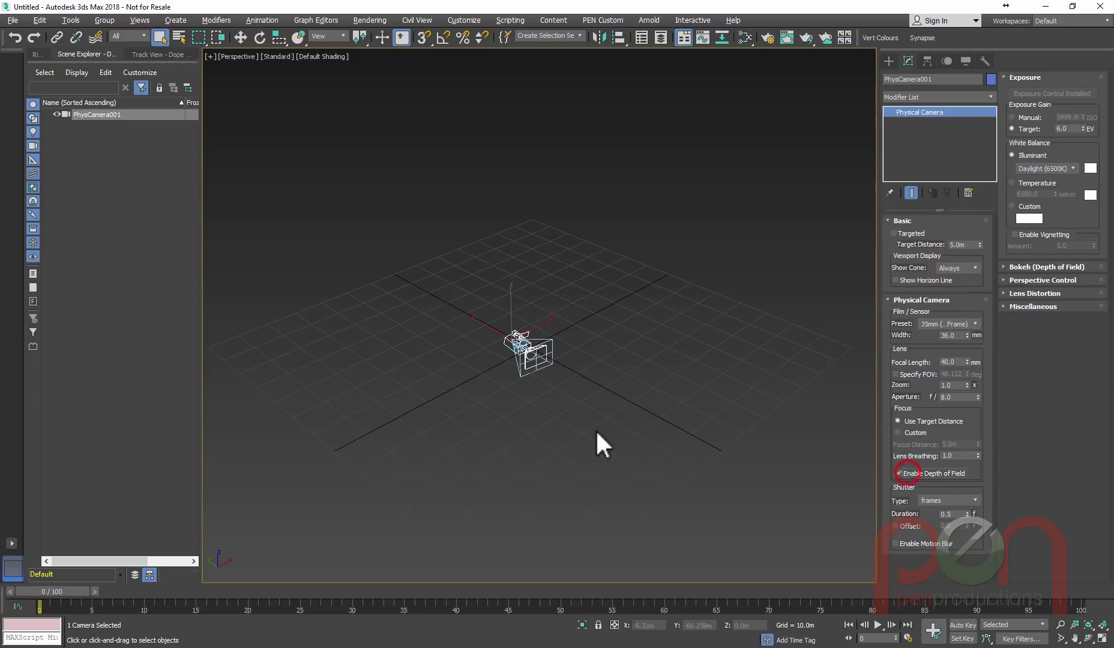
pyautogui.scroll(-2, 551, 358)
pyautogui.scroll(10, 551, 358)
pyautogui.scroll(-4, 551, 358)
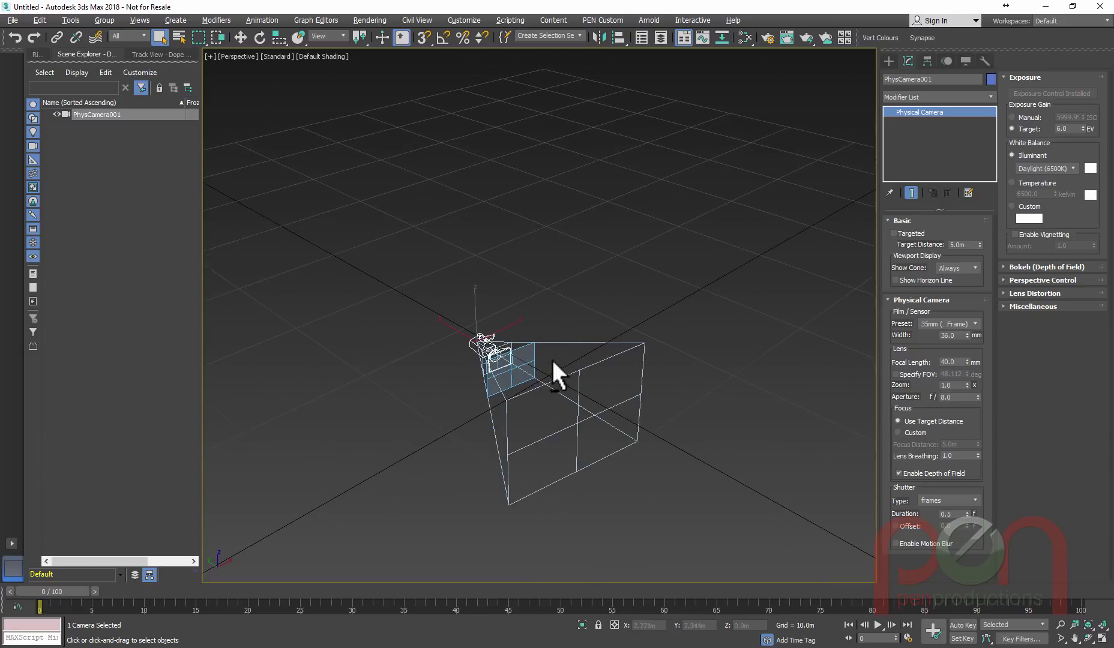
pyautogui.keyDown('alt'); pyautogui.moveTo(552, 358); pyautogui.dragTo(621, 366, button='middle'); pyautogui.keyUp('alt')
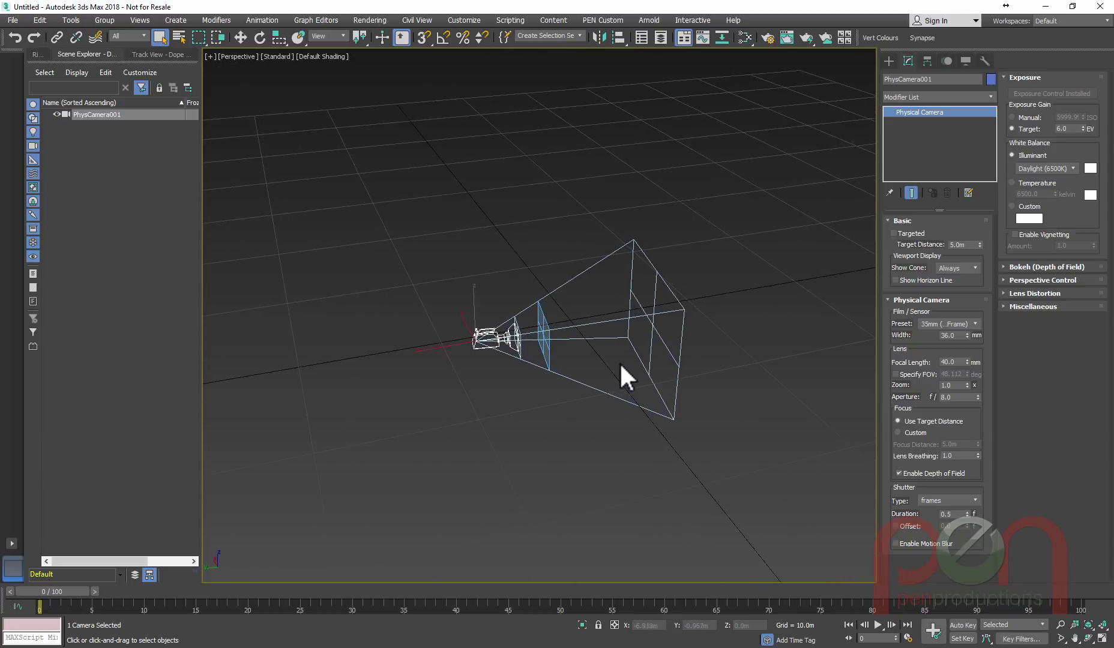
# - Move the camera to the world origin by zeroing its X and Y positions
pyautogui.press('w')
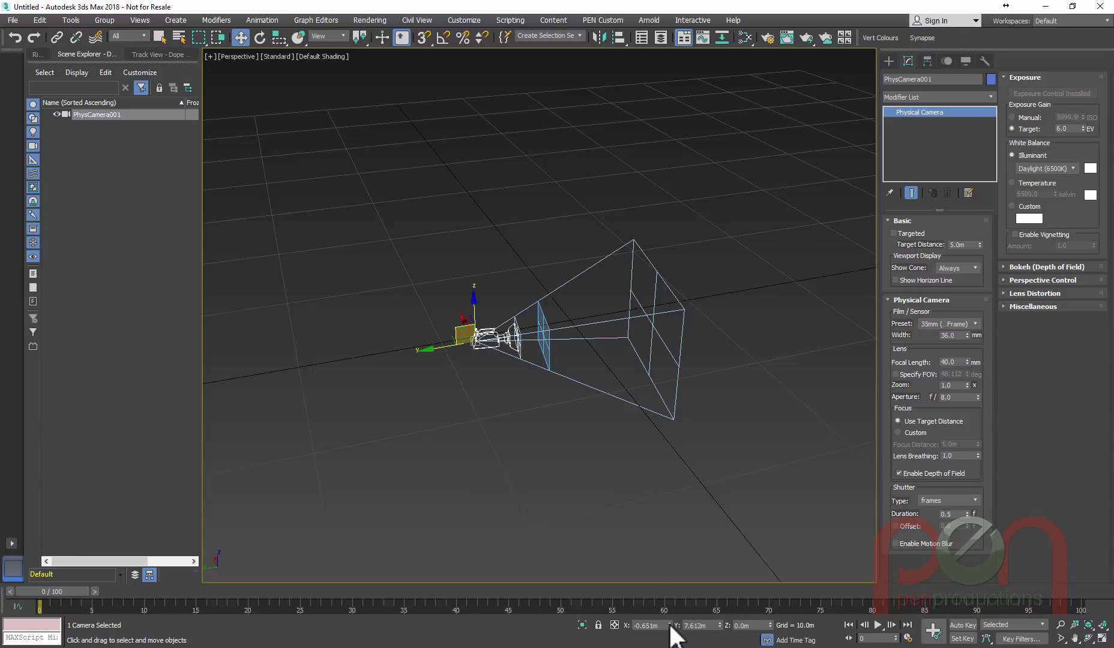
pyautogui.rightClick(669, 626)
pyautogui.rightClick(720, 626)
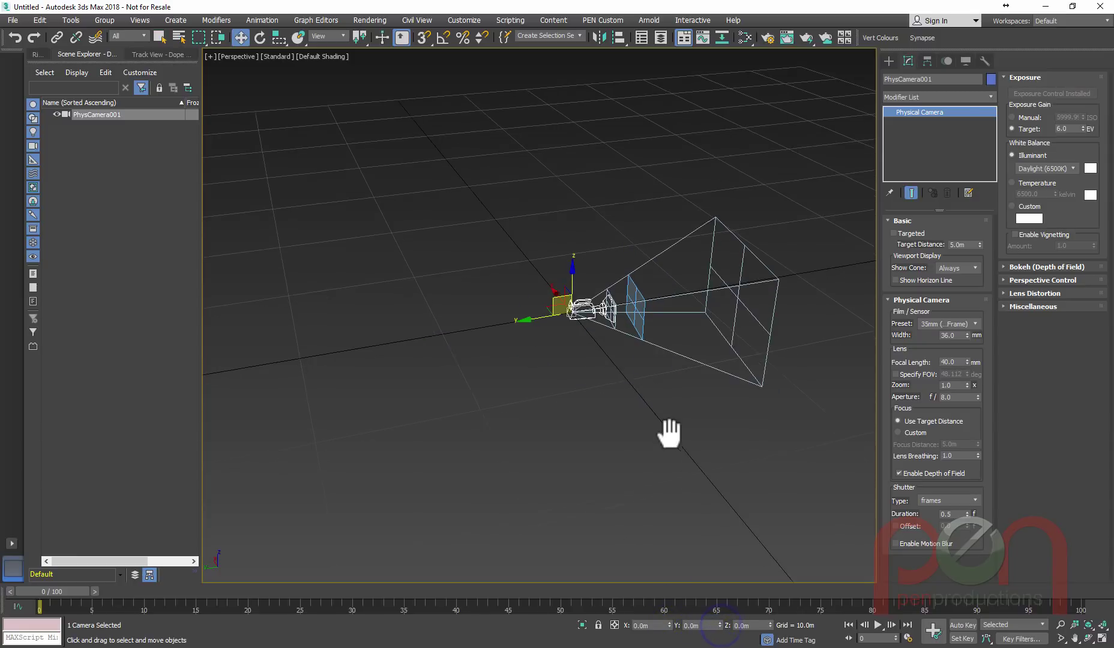
# - Set the camera's Z rotation to -180 degrees
pyautogui.press('e')
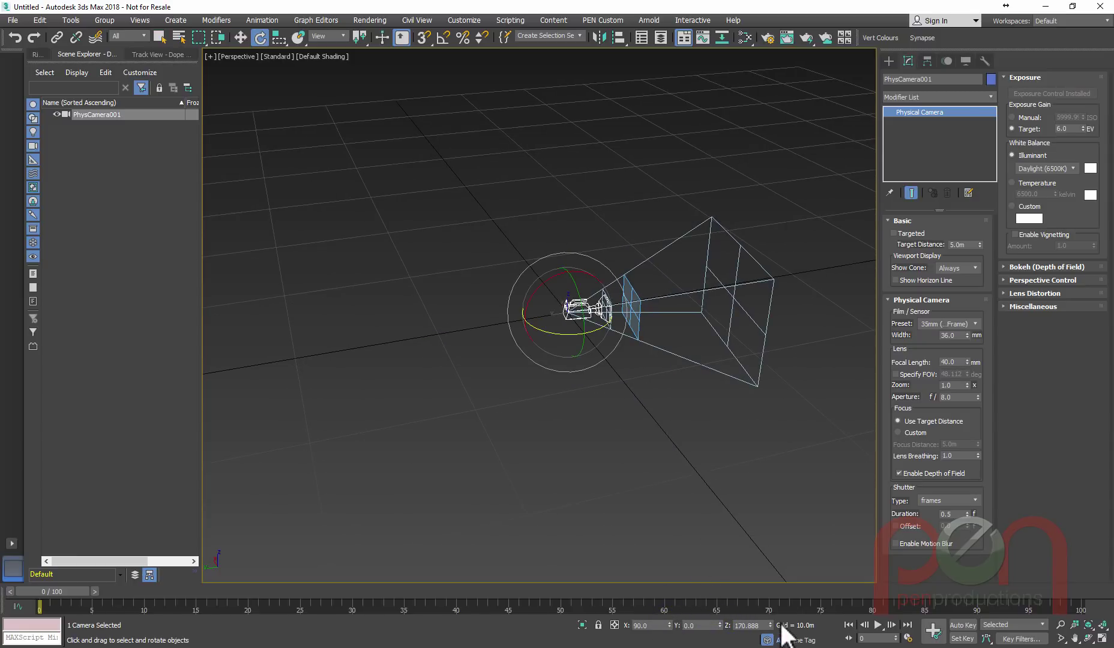
pyautogui.doubleClick(756, 625)
pyautogui.write('-180')
pyautogui.press('Return')
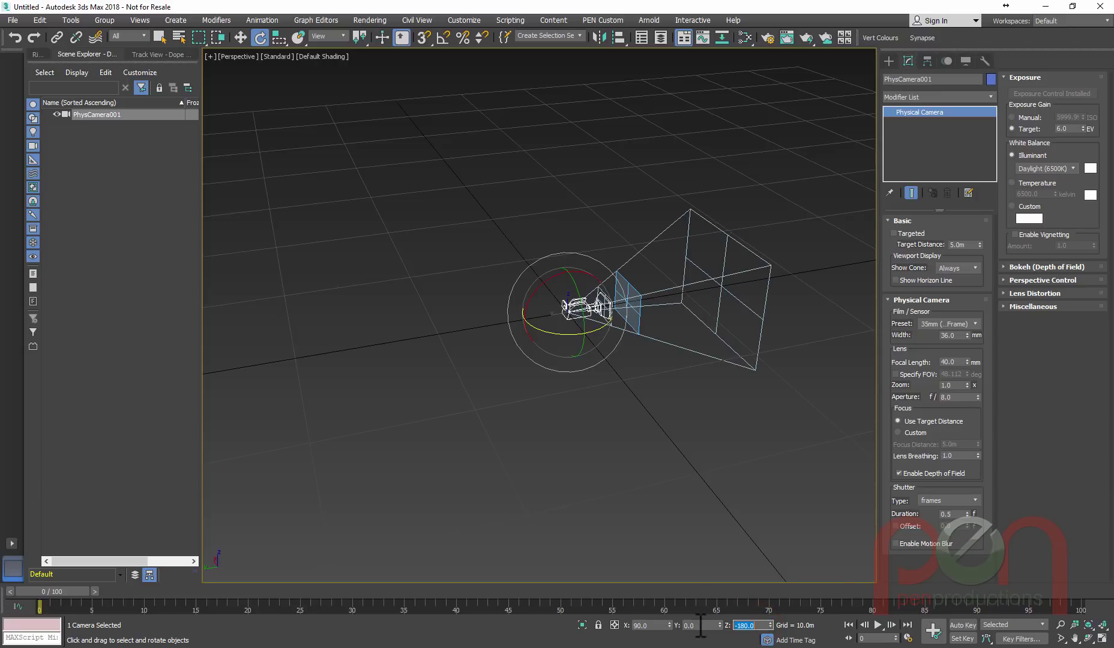
pyautogui.moveTo(700, 416); pyautogui.dragTo(682, 413, button='middle')
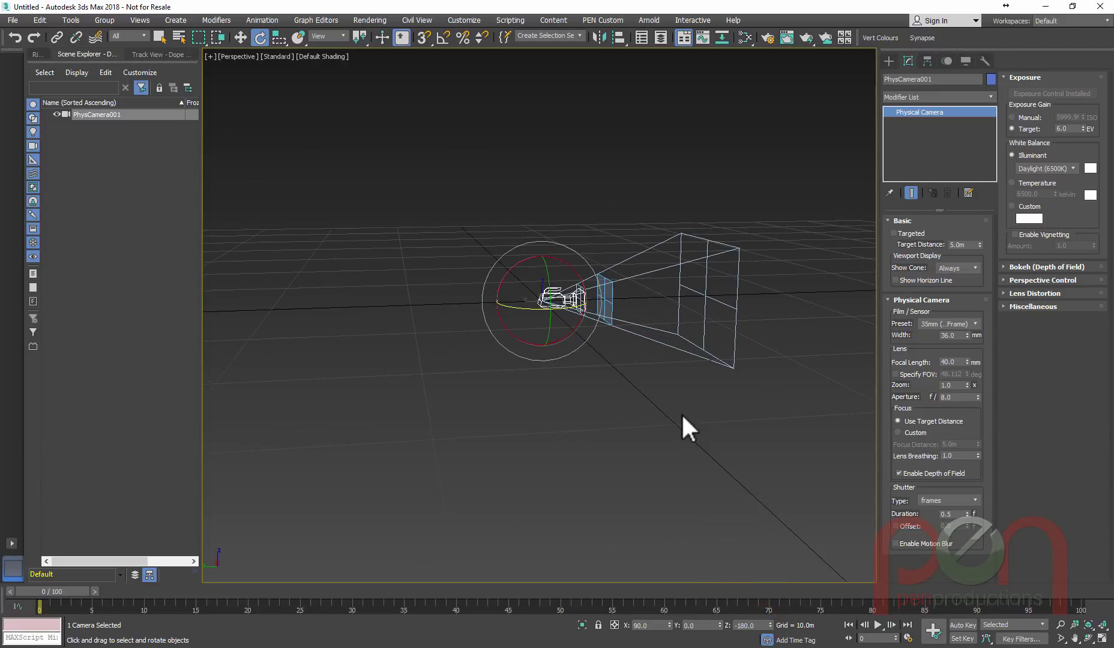
# - In the Left view, move the camera to a Z position of 3 m and a Y position of -8 m
pyautogui.press('l')
pyautogui.scroll(6, 683, 410)
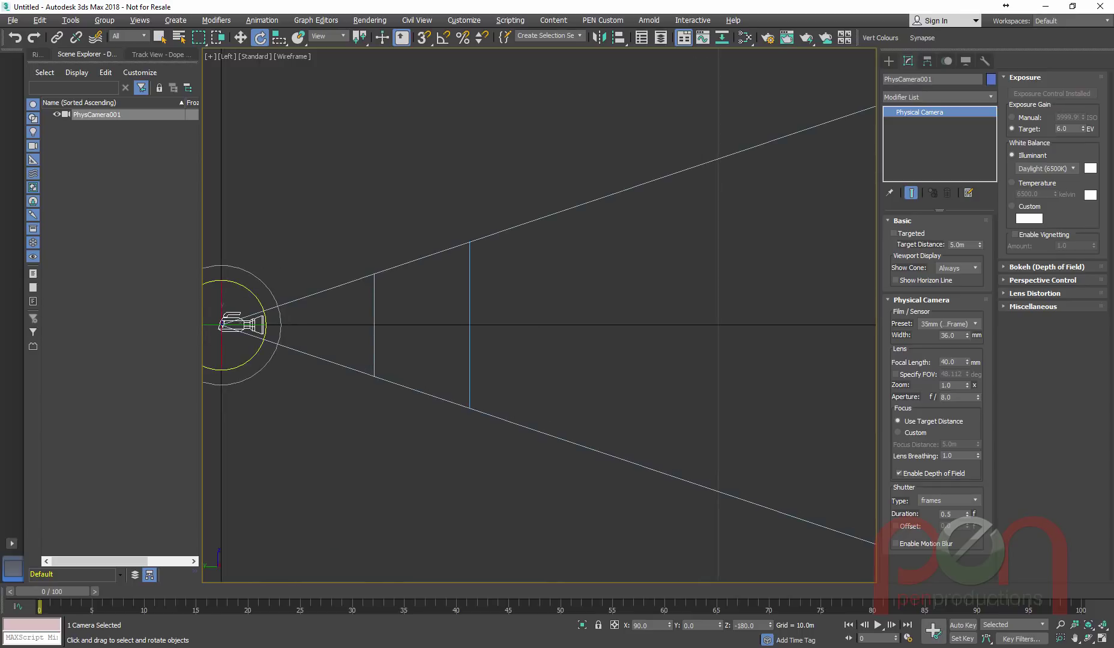
pyautogui.scroll(-2, 645, 388)
pyautogui.rightClick(559, 348)
pyautogui.click(574, 355)
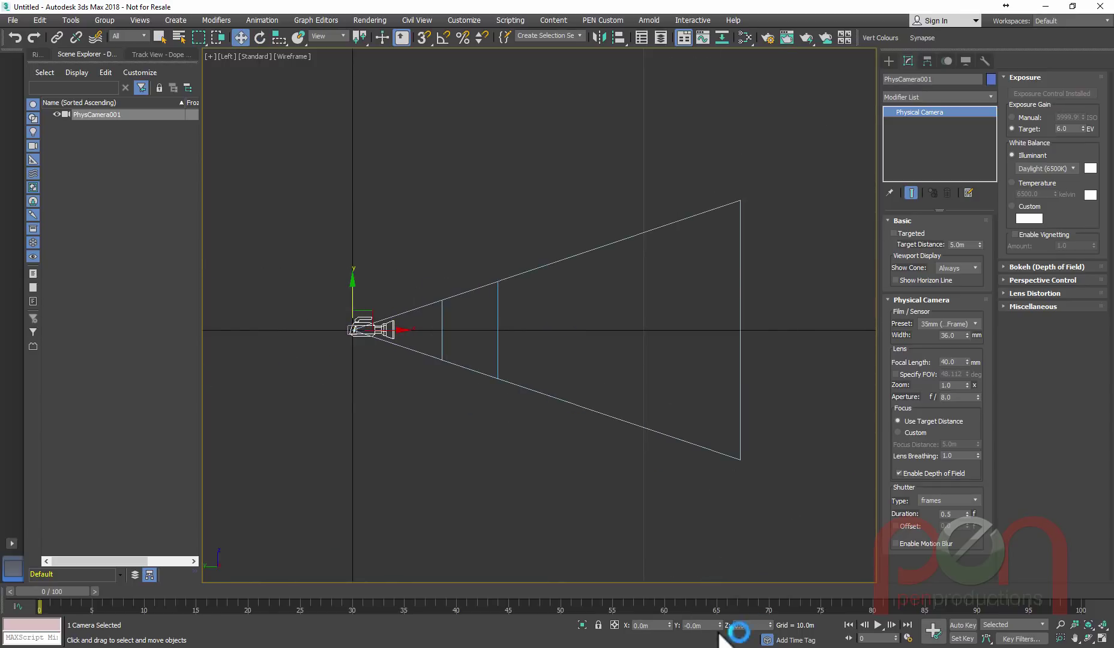
pyautogui.click(754, 626)
pyautogui.write('3')
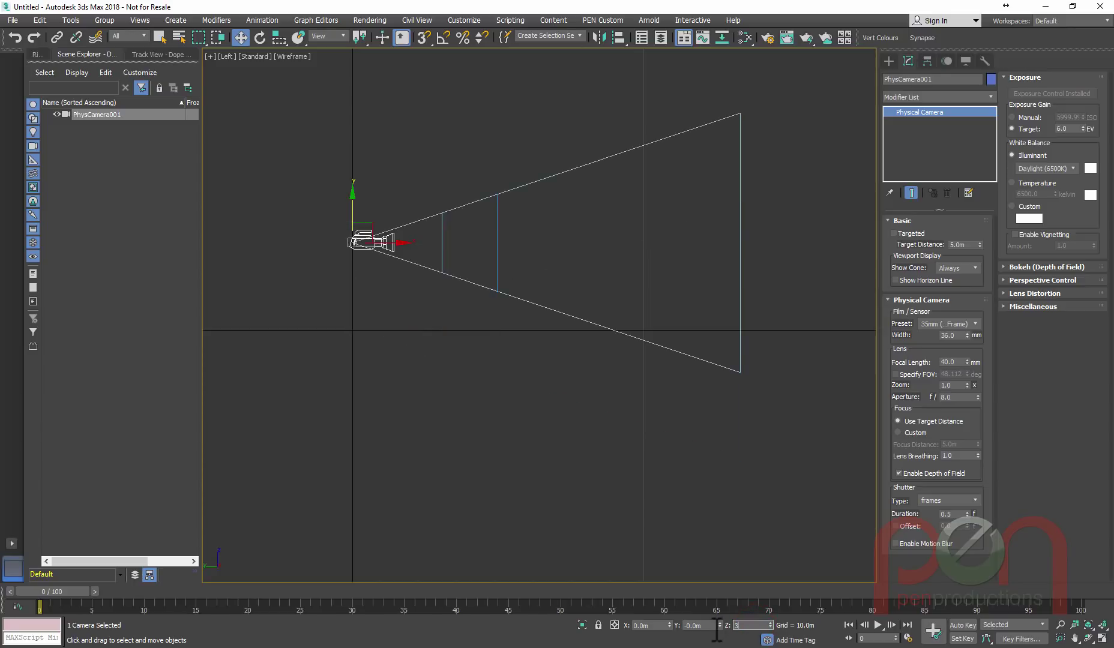
pyautogui.click(701, 625)
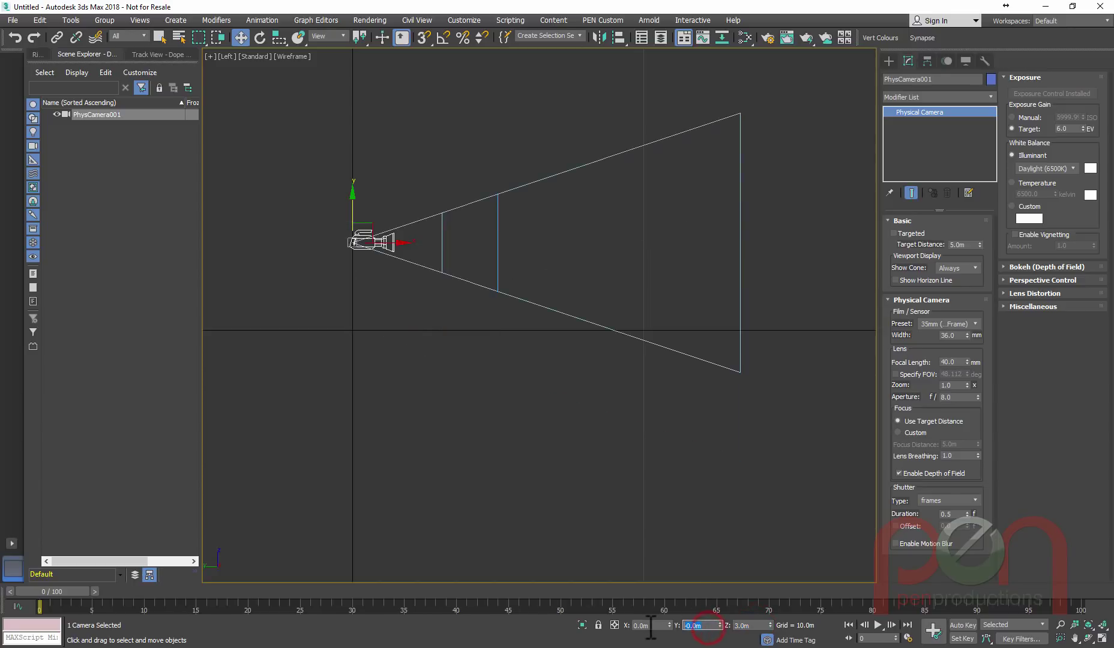
pyautogui.write('-8')
pyautogui.press('Return')
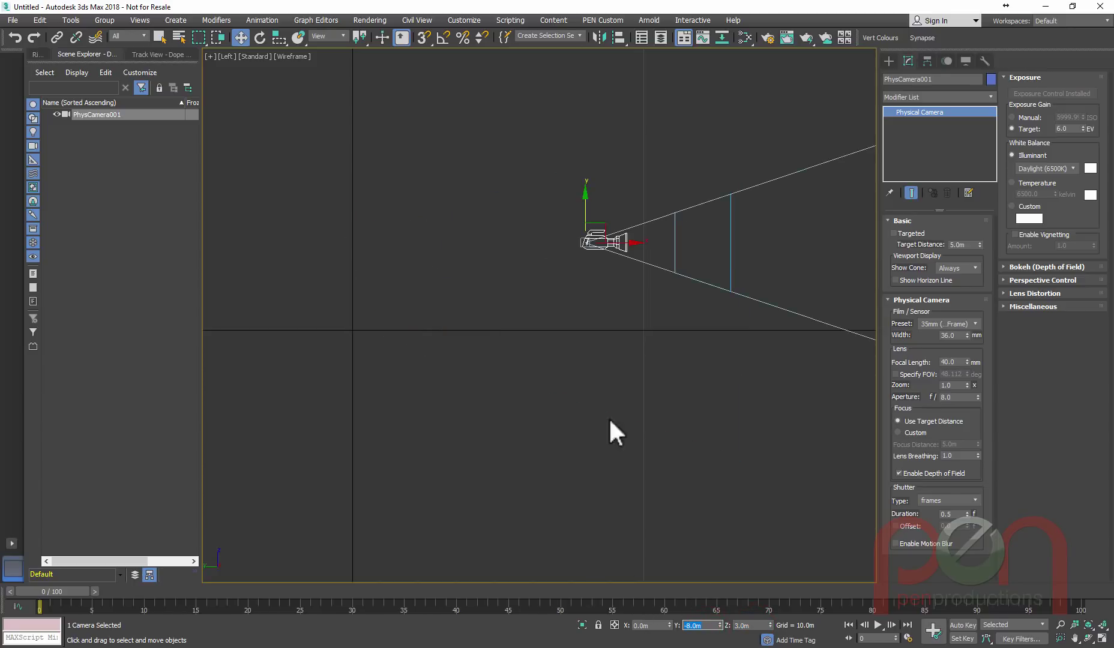
# - Switch the camera's move coordinate system to Local and examine its axes from an angled view
pyautogui.moveTo(595, 361); pyautogui.dragTo(585, 381, button='middle')
pyautogui.keyDown('alt'); pyautogui.moveTo(592, 340); pyautogui.dragTo(610, 309, button='middle'); pyautogui.keyUp('alt')
pyautogui.rightClick(556, 318)
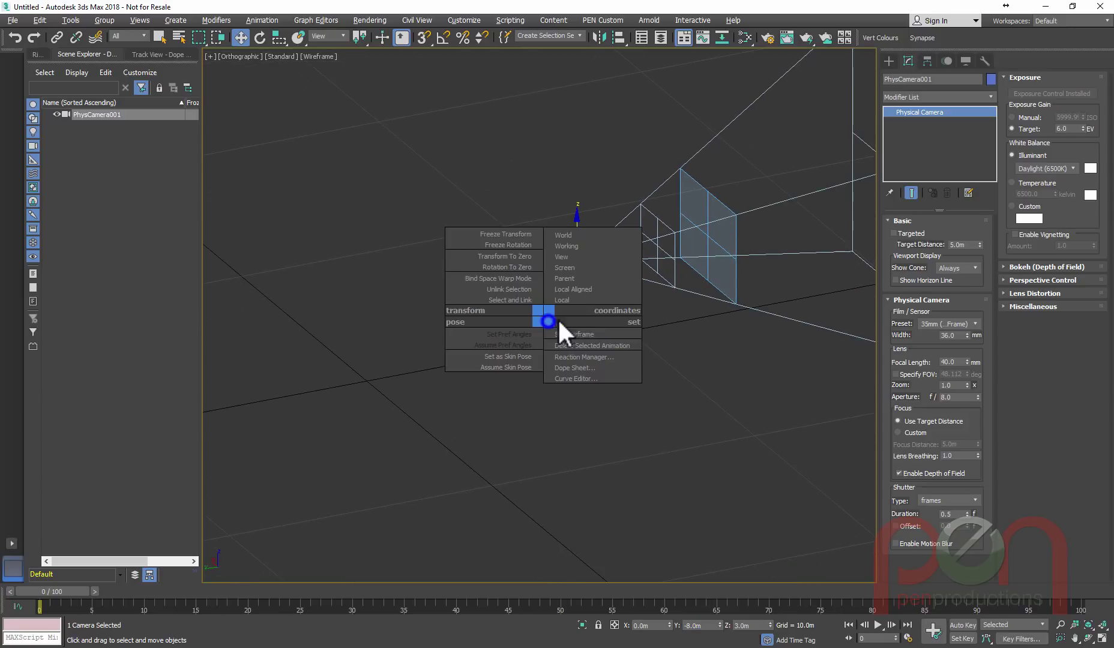
pyautogui.click(584, 298)
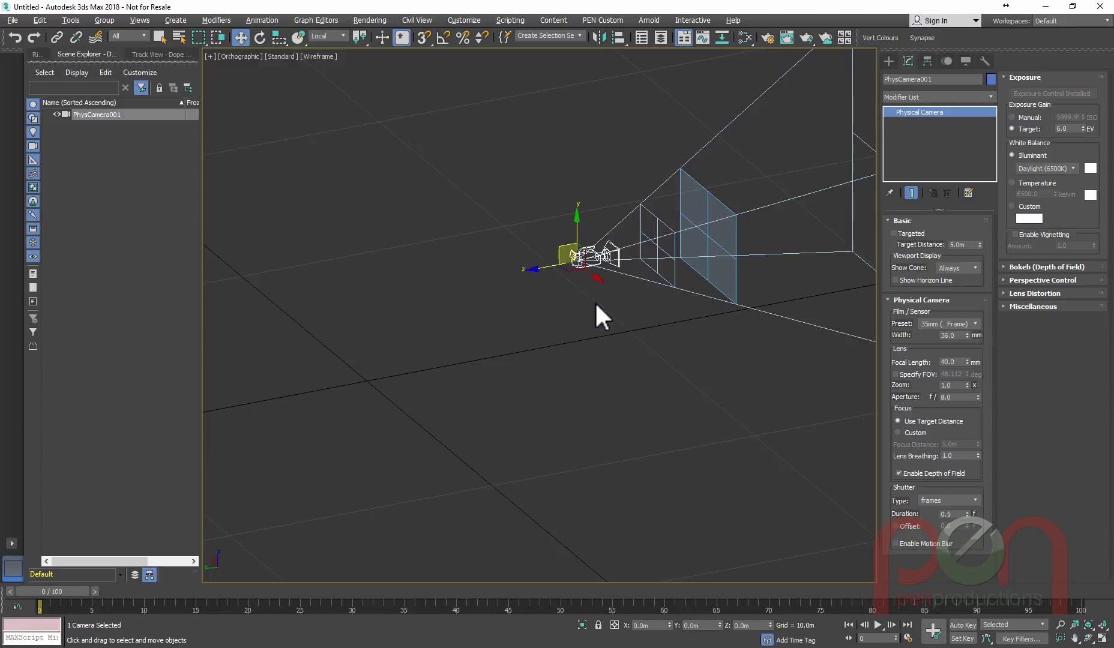
pyautogui.moveTo(618, 293)
pyautogui.keyDown('alt'); pyautogui.mouseDown(button='middle')
pyautogui.moveTo(614, 304)
pyautogui.moveTo(588, 301)
pyautogui.moveTo(625, 295)
pyautogui.moveTo(580, 284)
pyautogui.mouseUp(button='middle'); pyautogui.keyUp('alt')
pyautogui.keyDown('alt'); pyautogui.moveTo(630, 351); pyautogui.dragTo(612, 338, button='middle'); pyautogui.keyUp('alt')
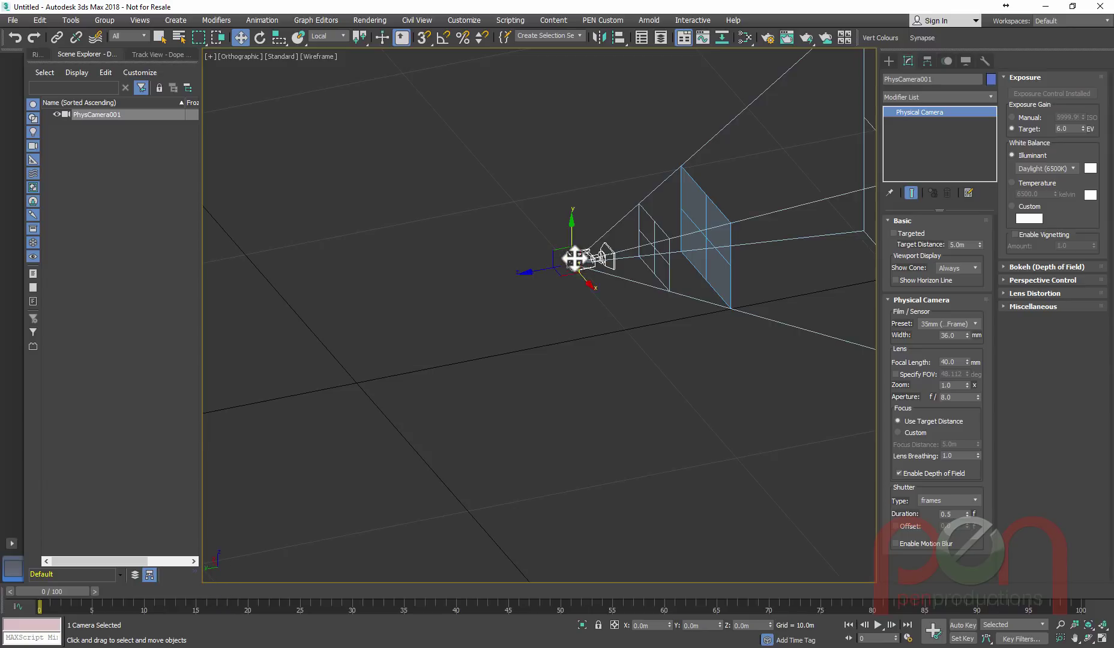
# - Draw a circle spline centered on the grid origin with a radius of about 1.5 m
pyautogui.keyDown('alt'); pyautogui.moveTo(550, 365); pyautogui.dragTo(694, 316, button='middle'); pyautogui.keyUp('alt')
pyautogui.write('x')
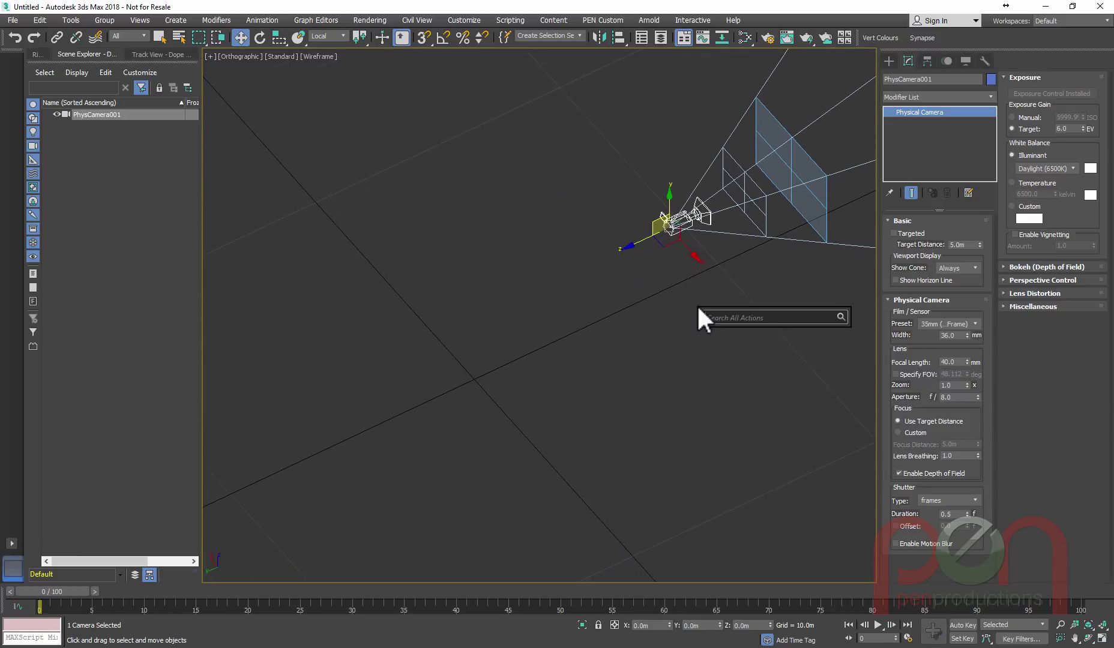
pyautogui.write('cir')
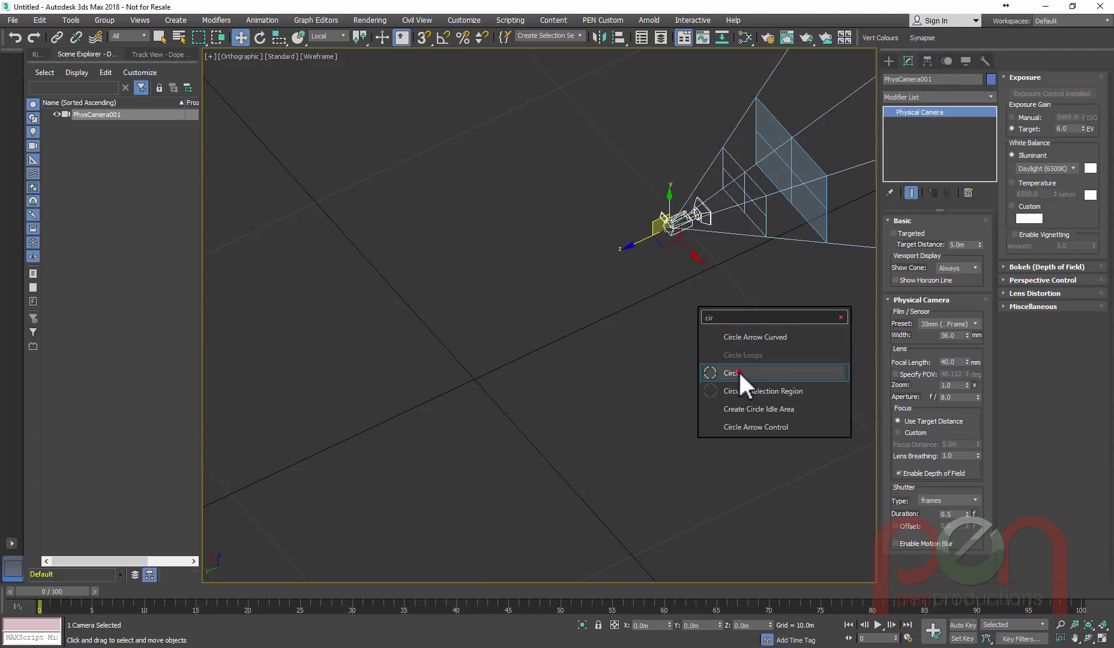
pyautogui.click(737, 373)
pyautogui.moveTo(474, 380); pyautogui.dragTo(510, 411)
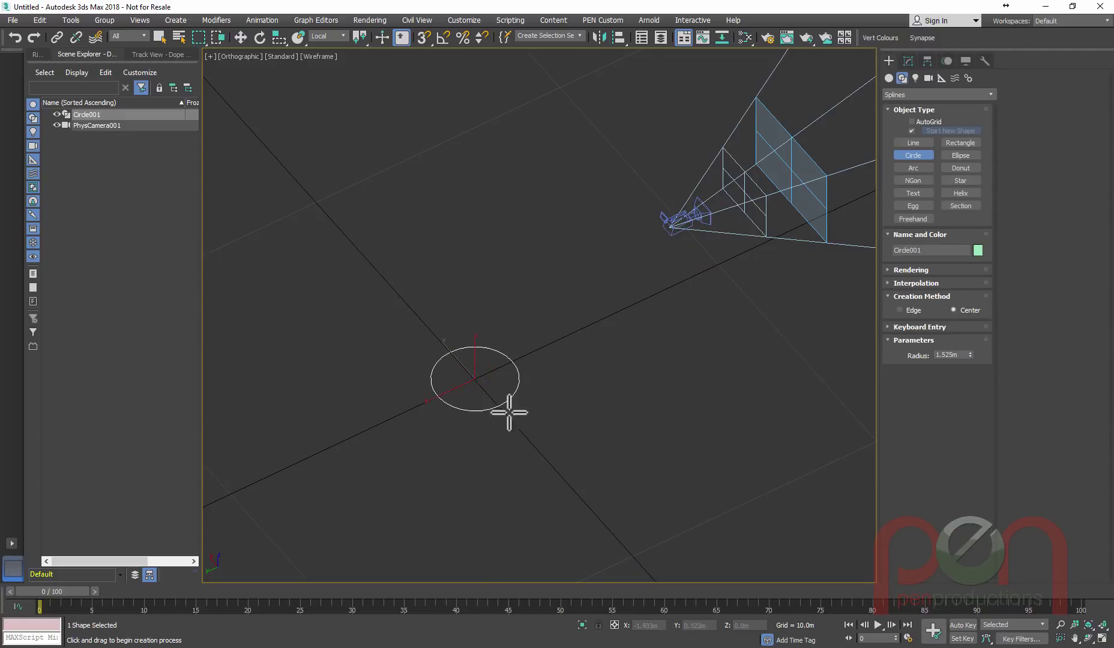
pyautogui.moveTo(509, 411); pyautogui.dragTo(537, 407, button='middle')
# - Set the circle's radius to 1 m
pyautogui.click(908, 61)
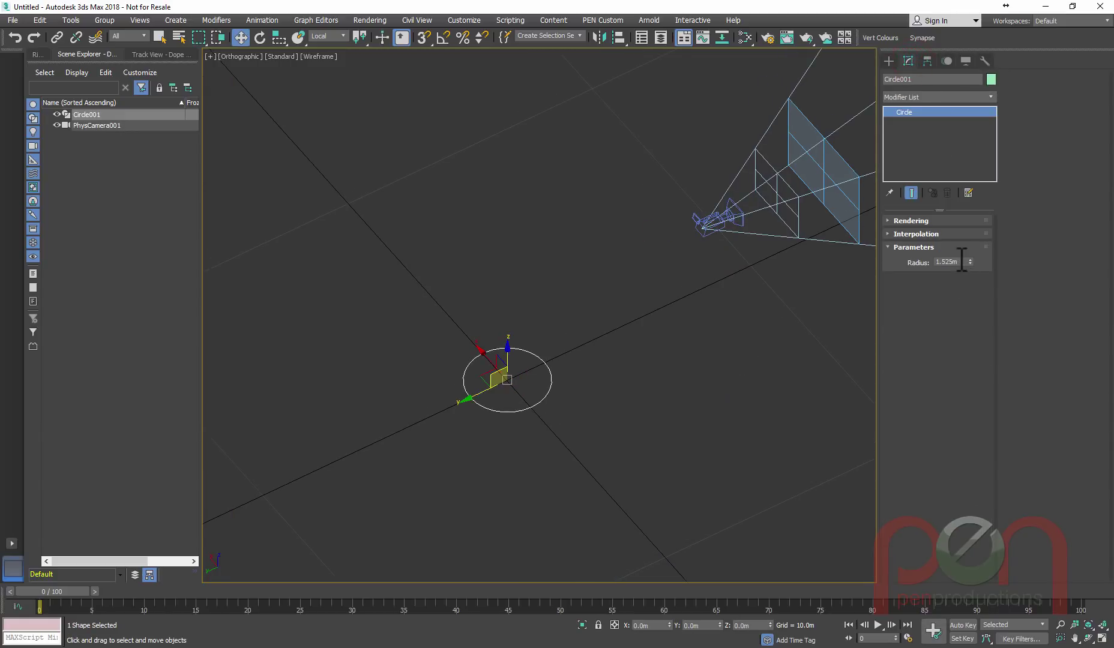
pyautogui.write('1')
pyautogui.press('Return')
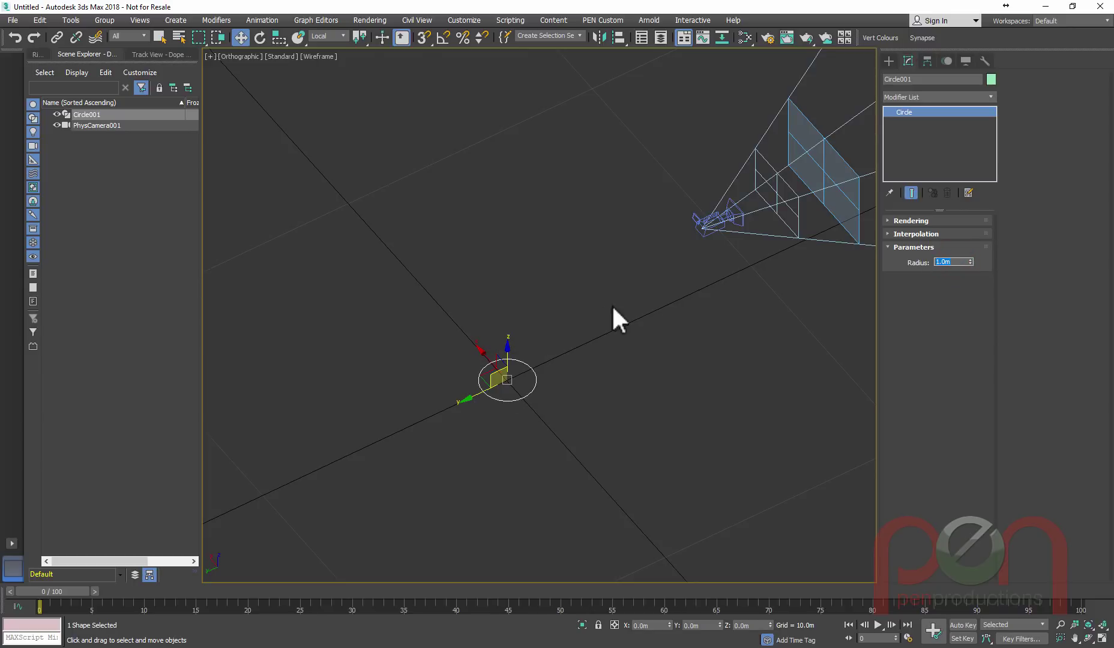
# - Activate the Move tool and reset the circle's X, Y and Z position values to 0
pyautogui.moveTo(641, 447); pyautogui.dragTo(638, 466, button='middle')
pyautogui.rightClick(590, 425)
pyautogui.click(621, 435)
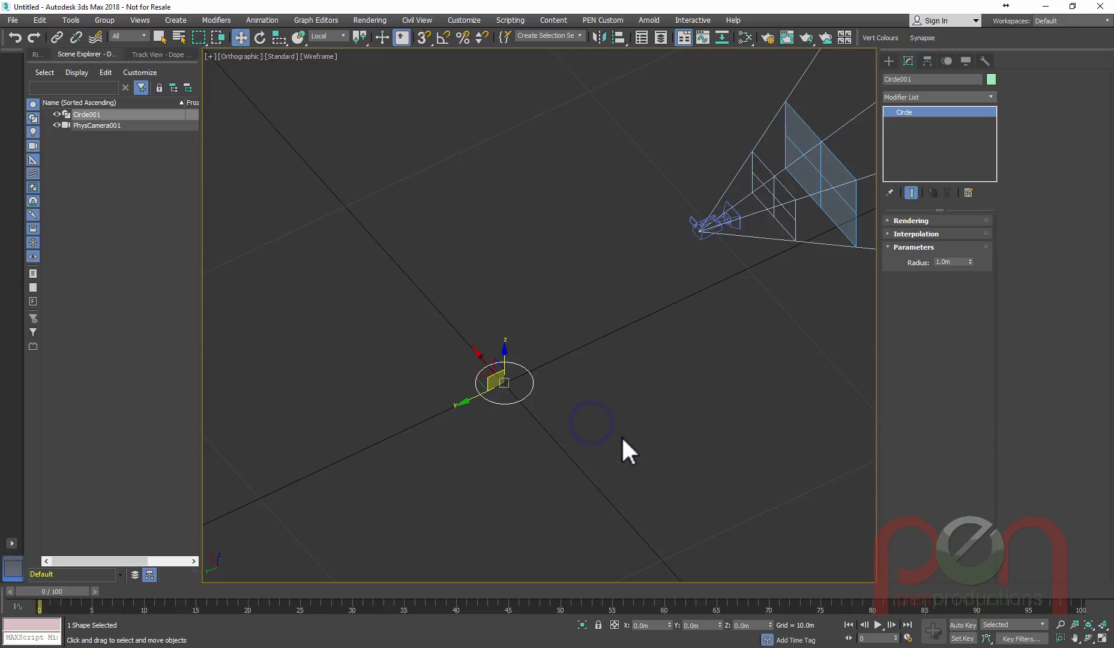
pyautogui.rightClick(670, 625)
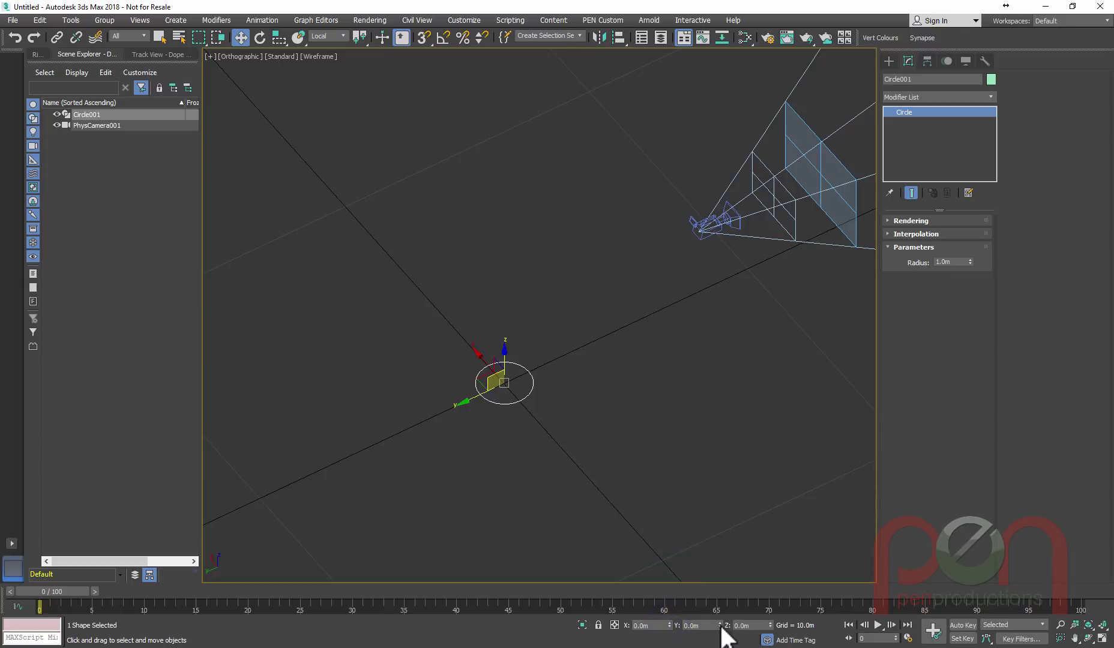
pyautogui.rightClick(722, 625)
pyautogui.rightClick(771, 625)
# - Examine the circle and camera from the Left view and check the technojib.jpg reference in FastStone Image Viewer
pyautogui.keyDown('alt'); pyautogui.moveTo(597, 418); pyautogui.dragTo(446, 445, button='middle'); pyautogui.keyUp('alt')
pyautogui.press('l')
pyautogui.scroll(-4, 458, 442)
pyautogui.scroll(2, 447, 443)
pyautogui.scroll(-2, 463, 433)
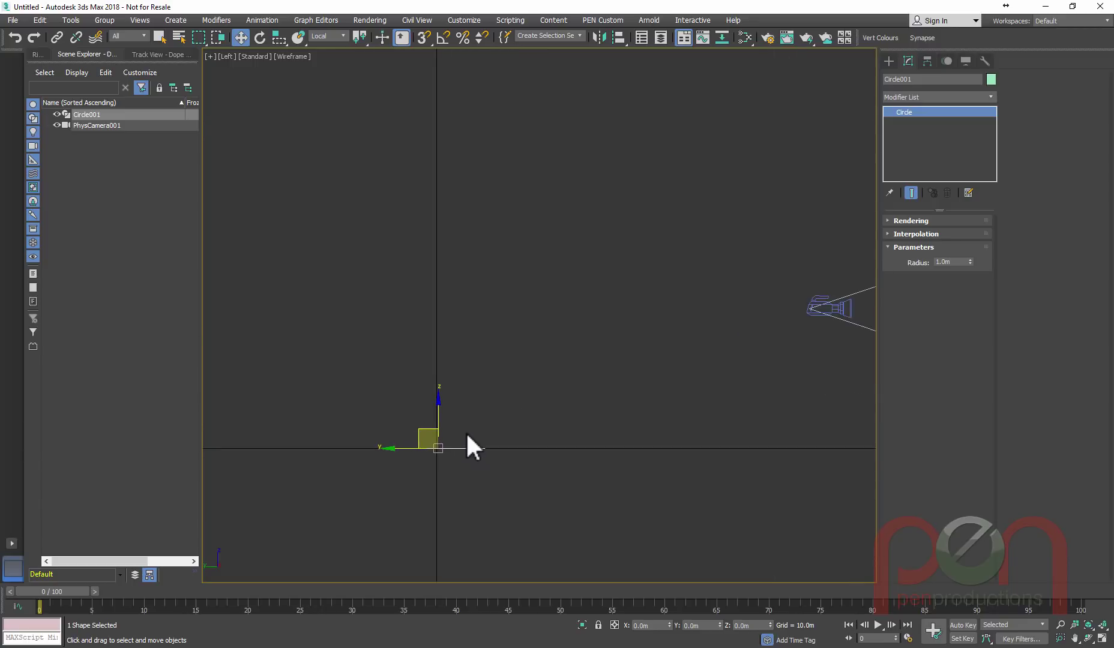
pyautogui.hotkey('alt', 'Tab')
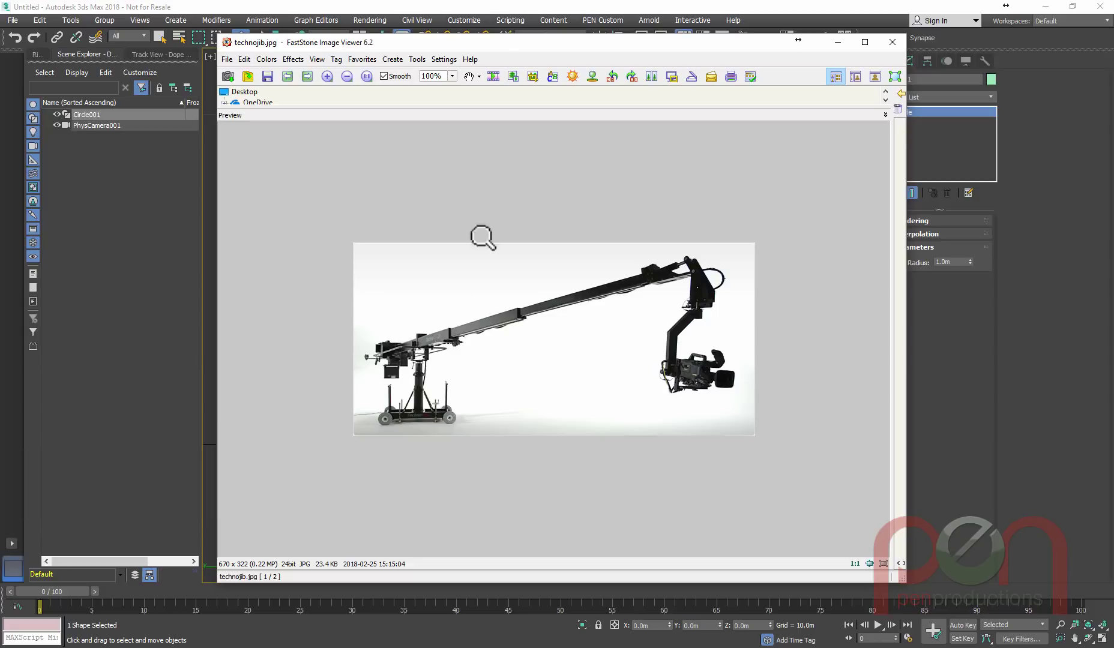
pyautogui.click(495, 9)
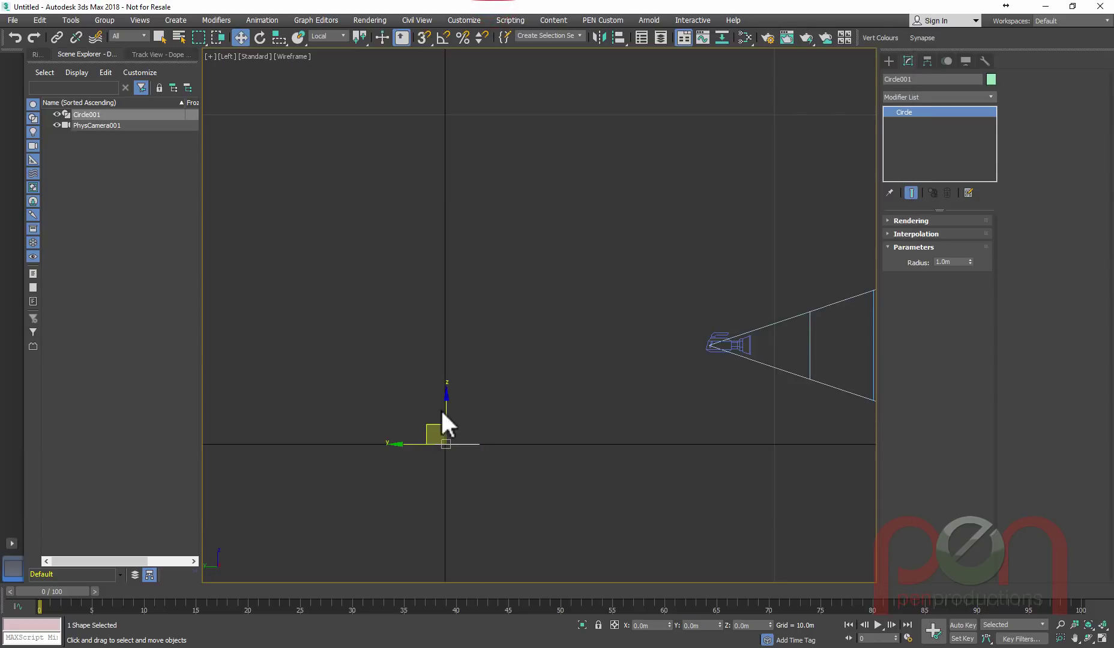
pyautogui.scroll(3, 433, 448)
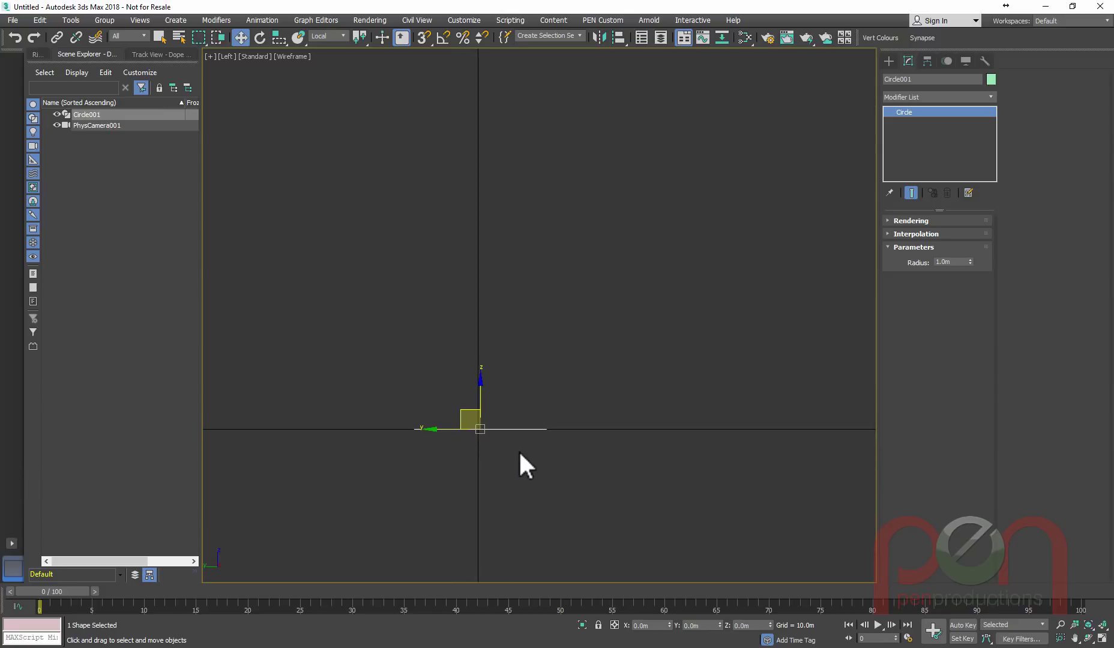
# - Switch the circle's move coordinate system to View and reset its Y position to 0
pyautogui.rightClick(584, 459)
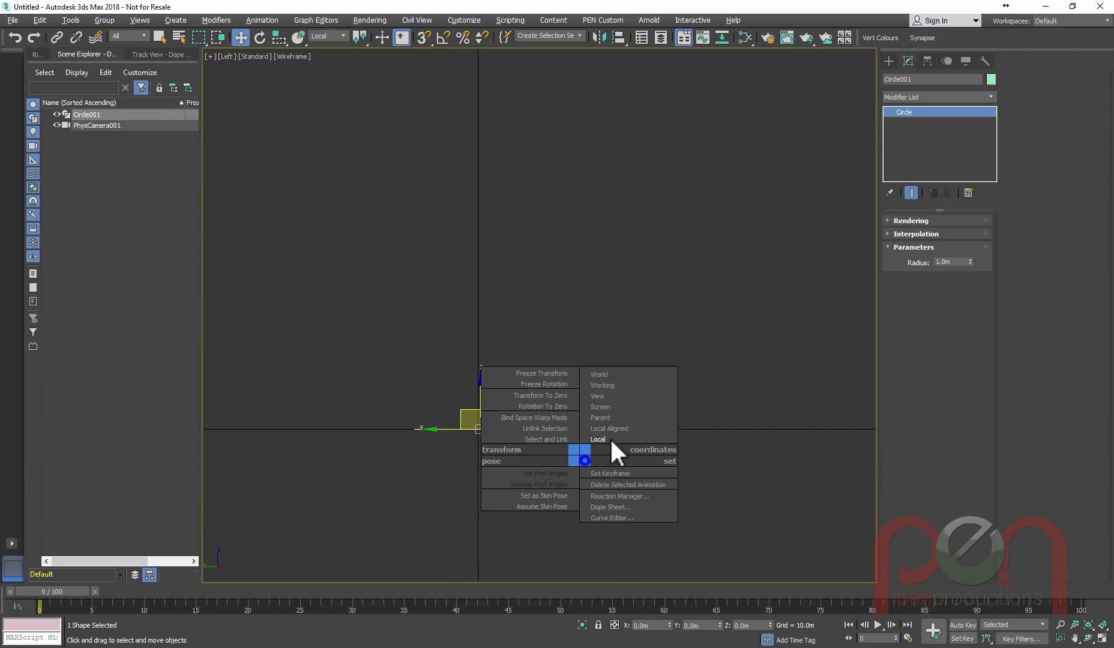
pyautogui.click(621, 395)
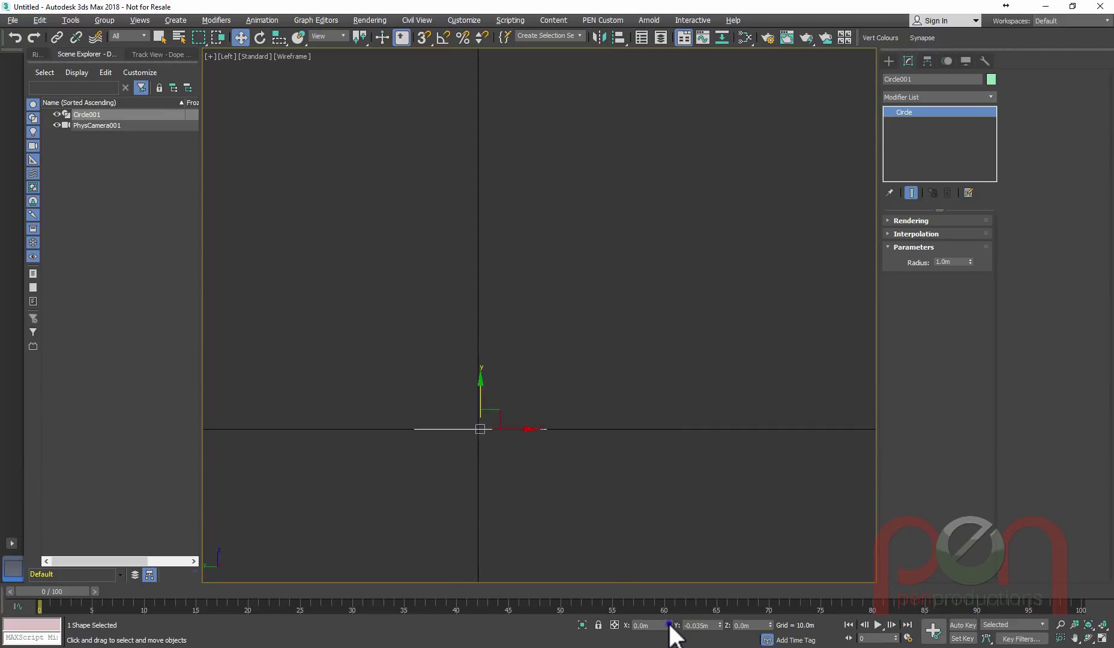
pyautogui.rightClick(720, 626)
pyautogui.moveTo(580, 447); pyautogui.dragTo(615, 439, button='middle')
pyautogui.scroll(1, 550, 348)
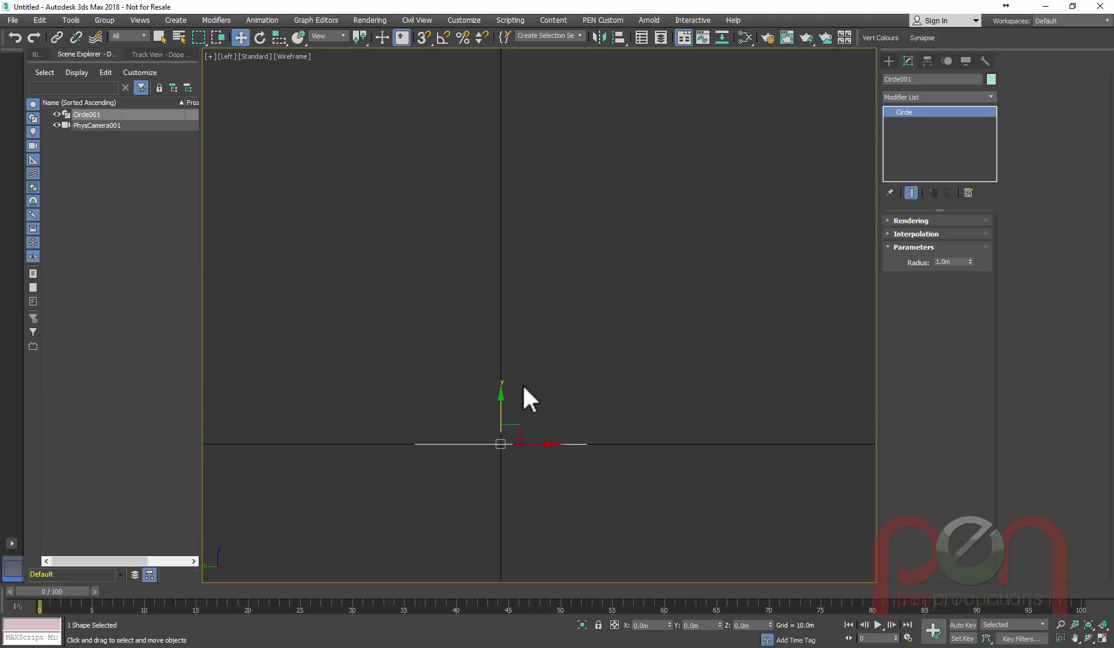
# - Clone the base circle upward as a single copy and set the copy's Z position to 3 m
pyautogui.moveTo(512, 421); pyautogui.dragTo(493, 467, button='middle')
pyautogui.keyDown('shift'); pyautogui.moveTo(484, 440); pyautogui.dragTo(483, 334); pyautogui.keyUp('shift')
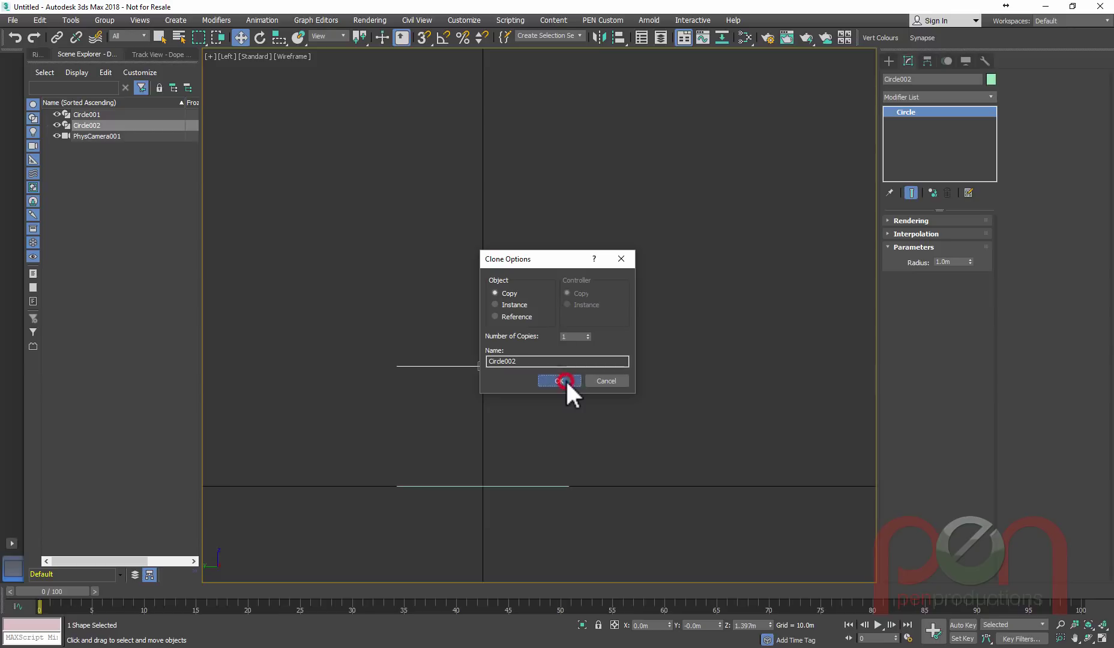
pyautogui.click(559, 381)
pyautogui.doubleClick(758, 626)
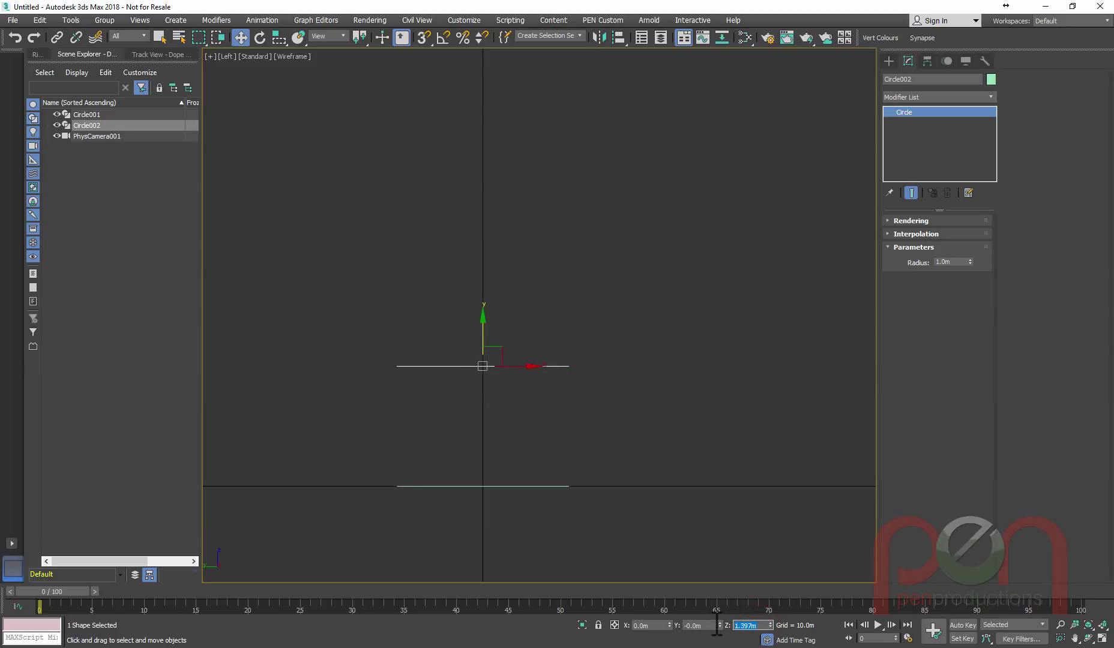
pyautogui.write('3')
pyautogui.press('Return')
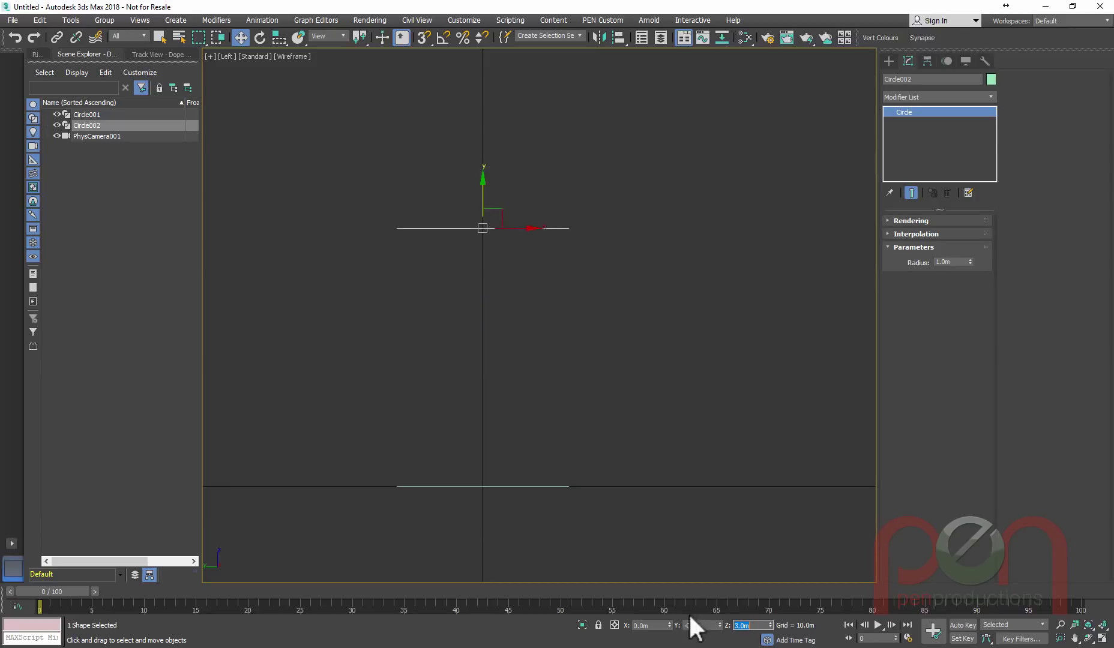
# - Set the raised circle's radius to 0.5 m and view both circles from an angle
pyautogui.scroll(-3, 409, 435)
pyautogui.scroll(1, 410, 432)
pyautogui.moveTo(358, 341); pyautogui.dragTo(446, 383, button='middle')
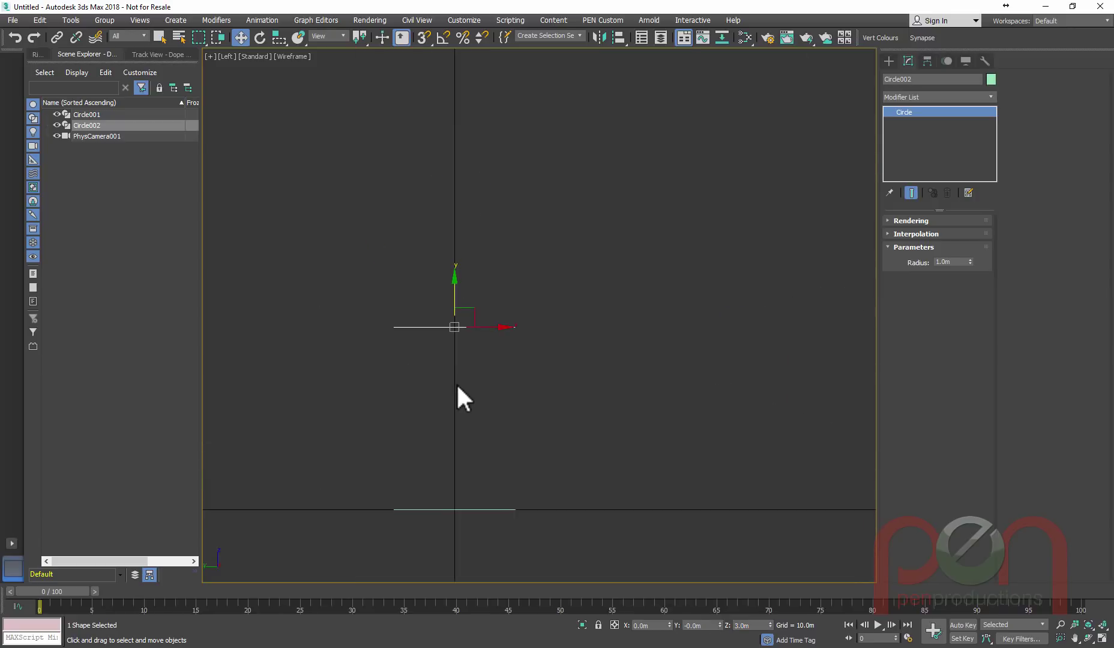
pyautogui.doubleClick(958, 262)
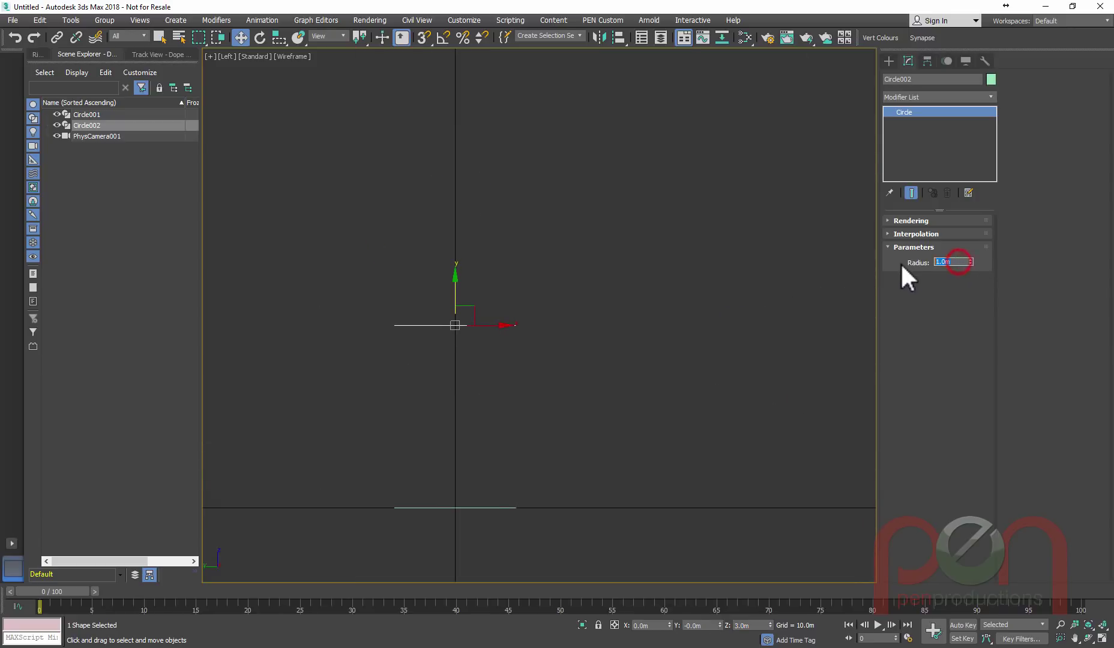
pyautogui.write('.5')
pyautogui.press('Return')
pyautogui.moveTo(537, 335); pyautogui.dragTo(575, 309, button='middle')
pyautogui.keyDown('alt'); pyautogui.moveTo(536, 346); pyautogui.dragTo(506, 302, button='middle'); pyautogui.keyUp('alt')
pyautogui.scroll(-2, 505, 315)
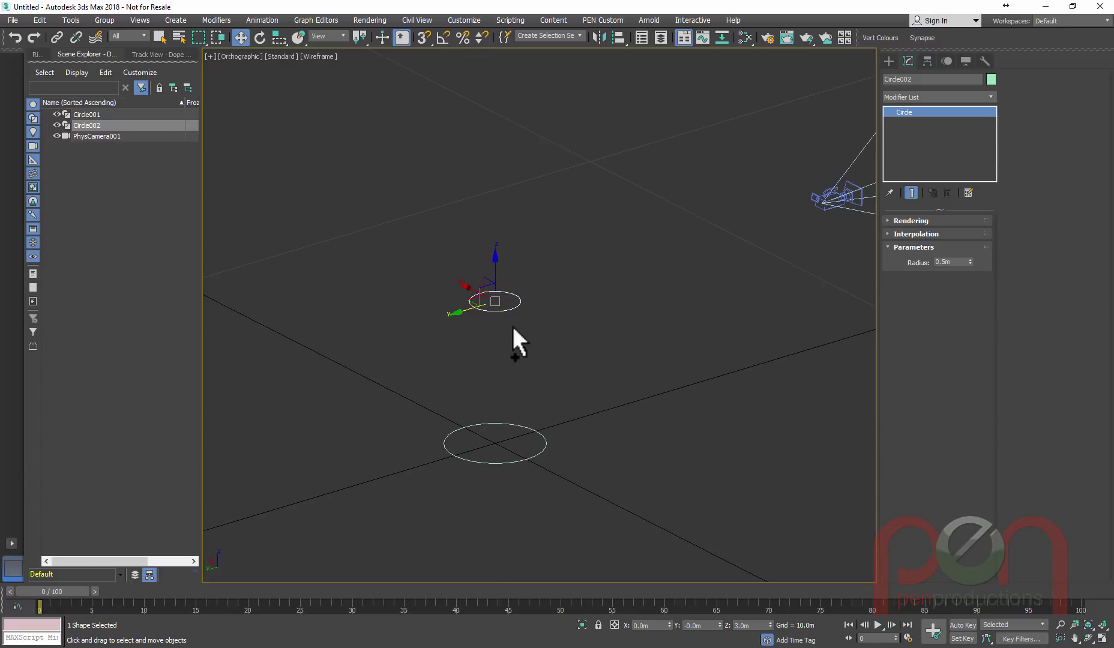
pyautogui.scroll(2, 512, 324)
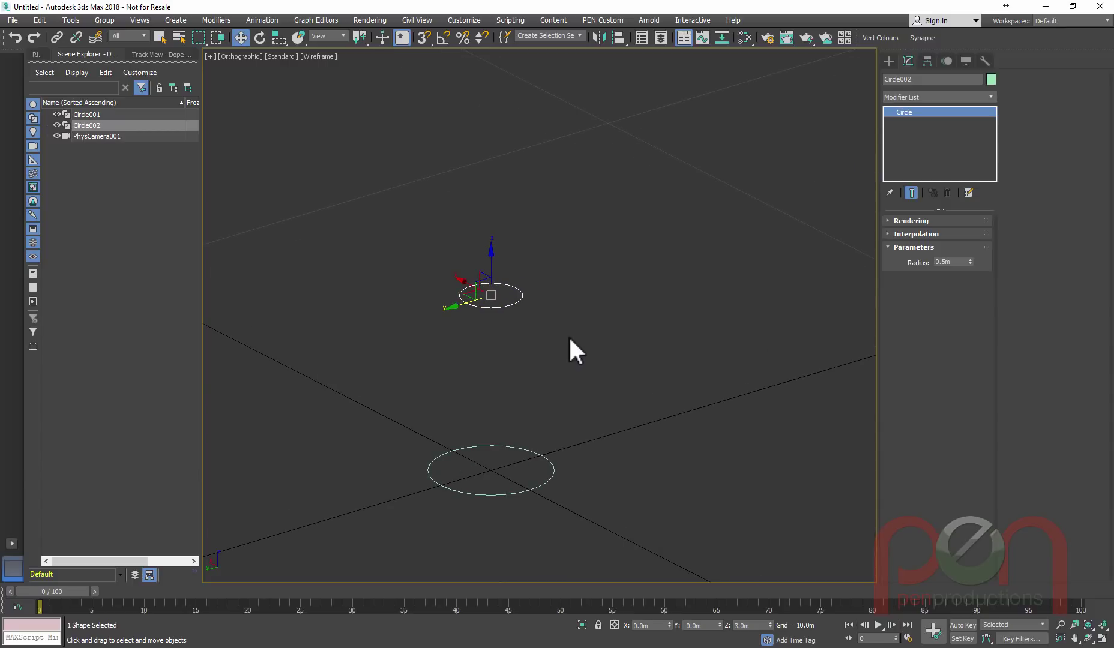
# - Clone the raised circle in place as a copy and set the new circle's radius to 0.4 m
pyautogui.hotkey('ctrl', 'v')
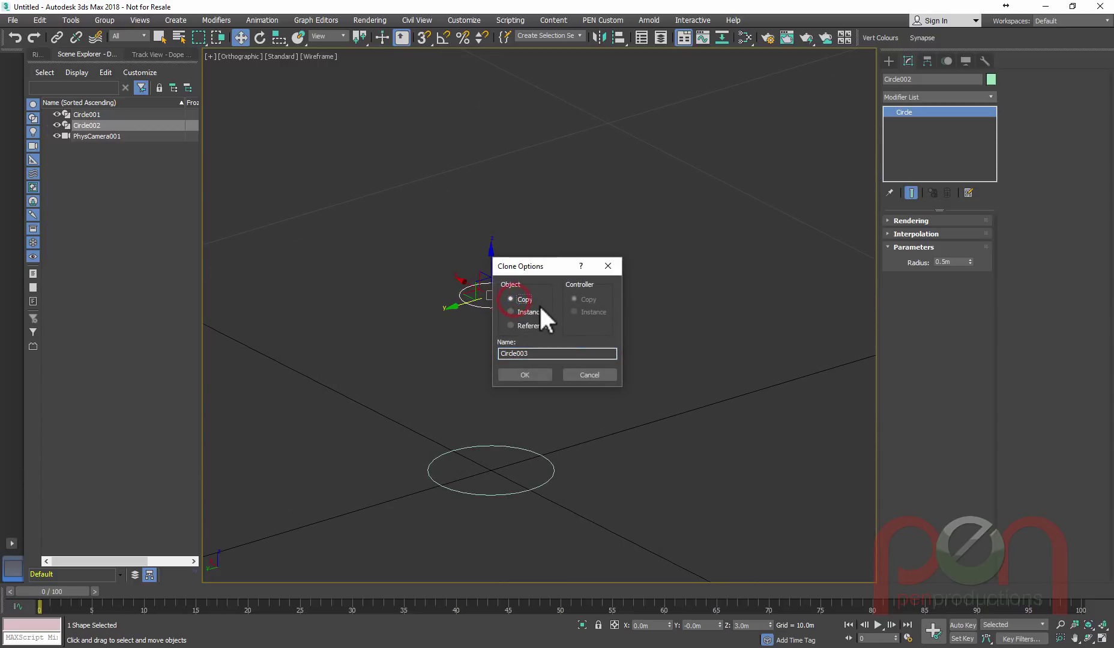
pyautogui.click(533, 373)
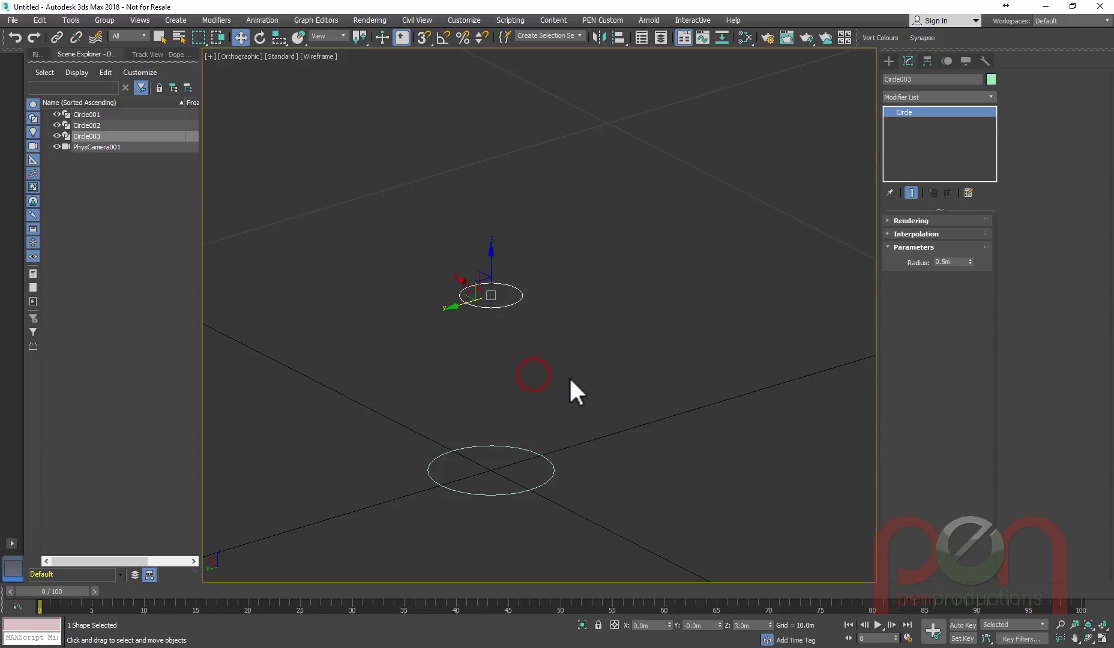
pyautogui.scroll(-3, 561, 336)
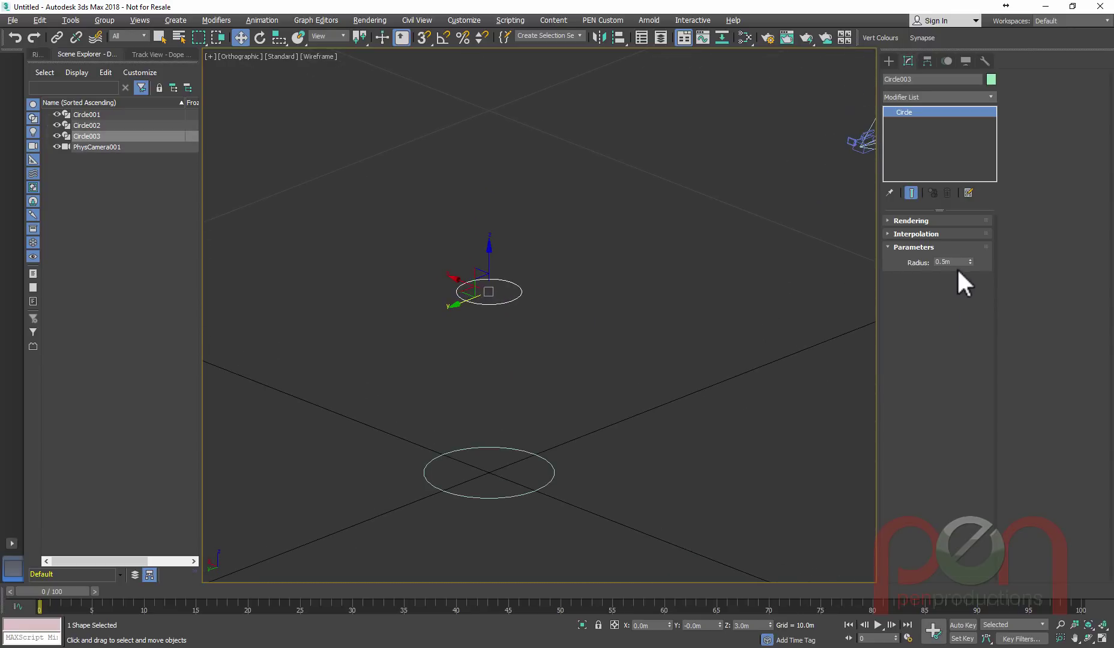
pyautogui.moveTo(957, 262); pyautogui.dragTo(899, 260)
pyautogui.write('0.4')
pyautogui.press('Return')
pyautogui.scroll(2, 464, 293)
pyautogui.moveTo(508, 304); pyautogui.dragTo(509, 275, button='middle')
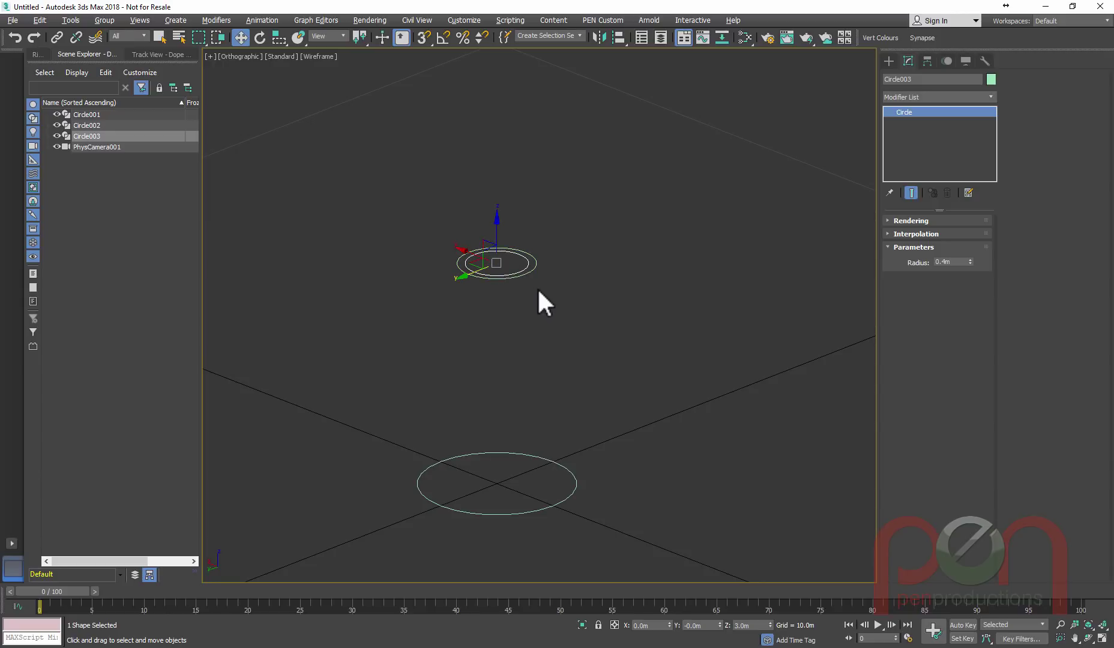
# - Set the Rotate tool's coordinate system to Local and try to rotate the 0.4 m circle
pyautogui.press('e')
pyautogui.rightClick(558, 289)
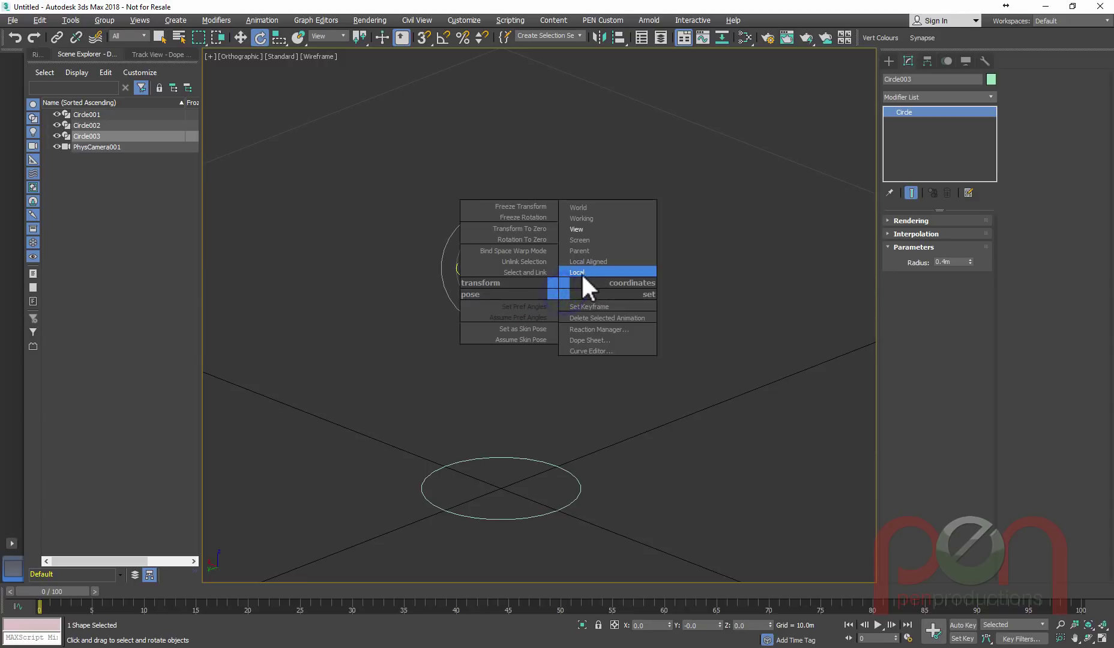
pyautogui.click(577, 272)
pyautogui.moveTo(521, 243); pyautogui.dragTo(555, 347)
pyautogui.rightClick(555, 347)
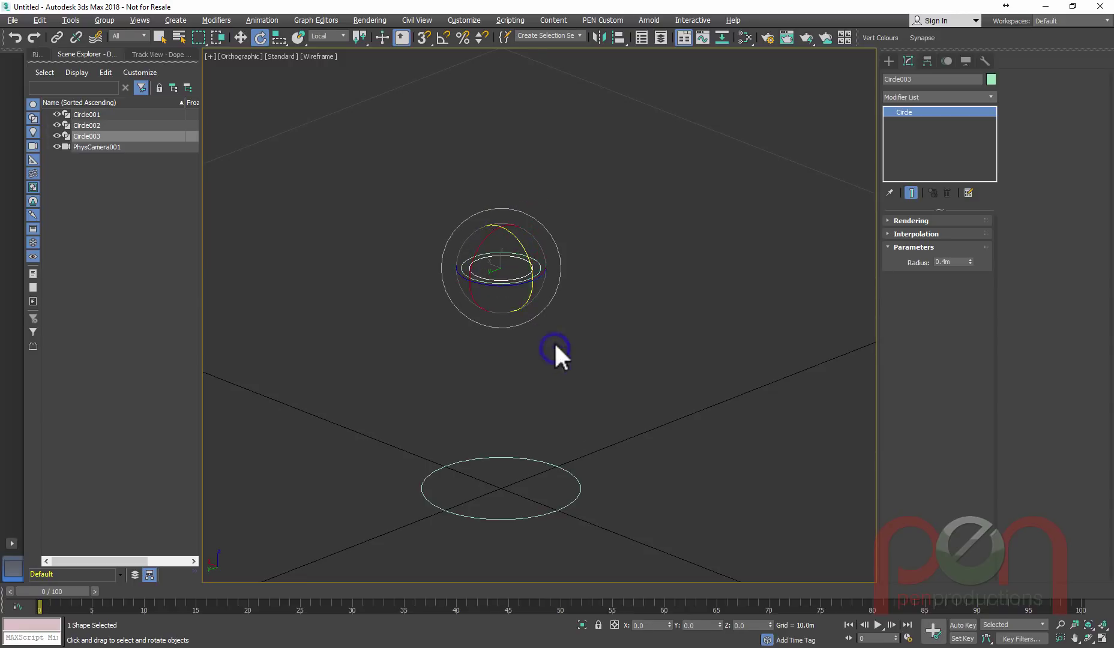
# - Reselect the inner 0.4 m circle and apply an XForm modifier to it
pyautogui.click(580, 262)
pyautogui.click(541, 273)
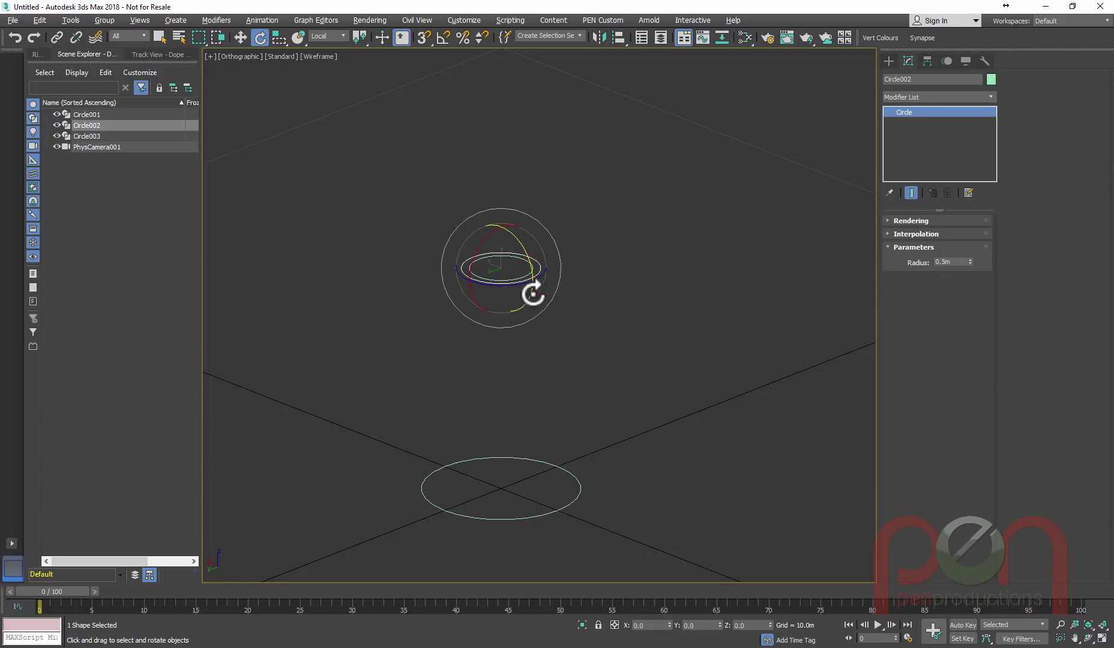
pyautogui.click(637, 246)
pyautogui.click(532, 270)
pyautogui.moveTo(612, 262); pyautogui.dragTo(623, 282, button='middle')
pyautogui.write('x')
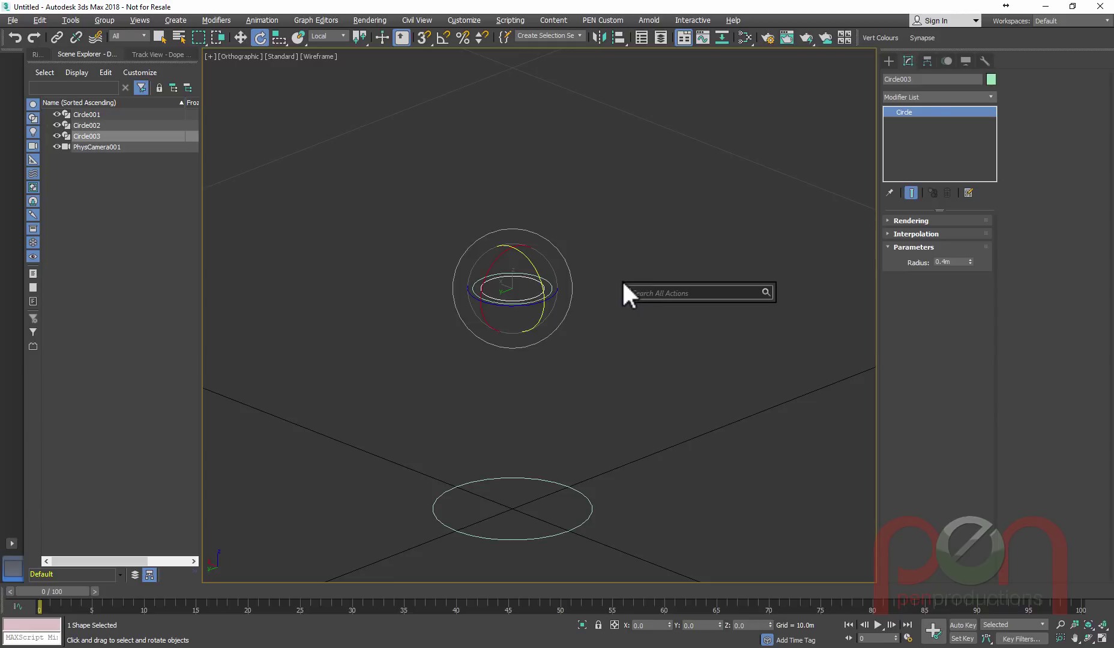
pyautogui.write('xform')
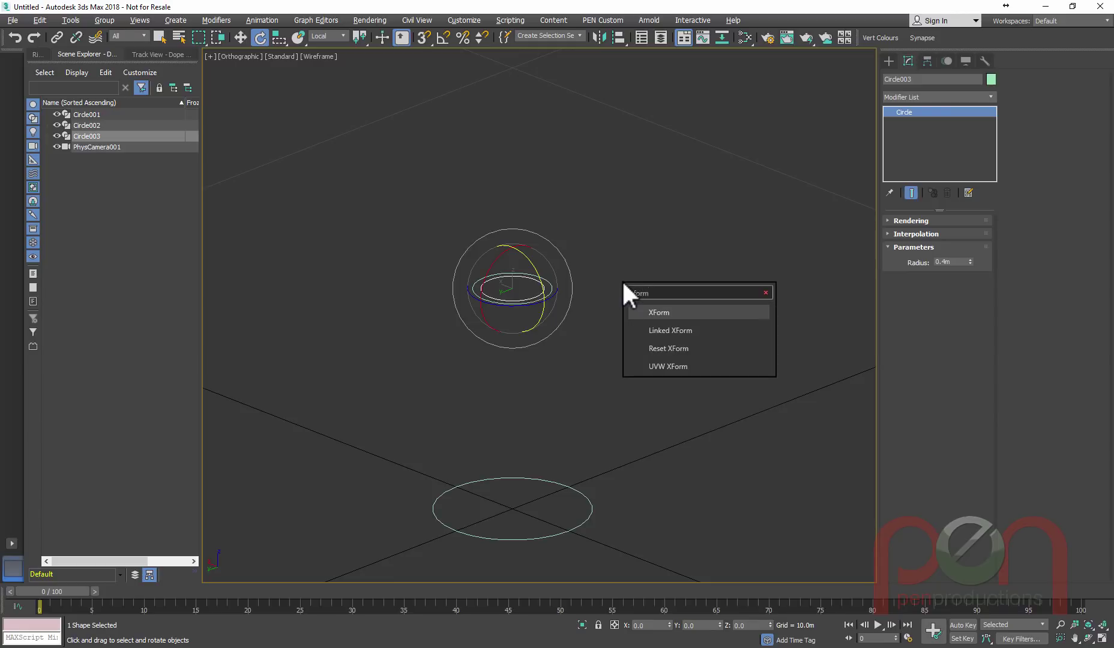
pyautogui.press('Return')
# - Turn on angle snap and rotate the XForm gizmo of the inner circle until the circle stands vertically
pyautogui.moveTo(599, 323); pyautogui.dragTo(606, 332, button='middle')
pyautogui.press('1')
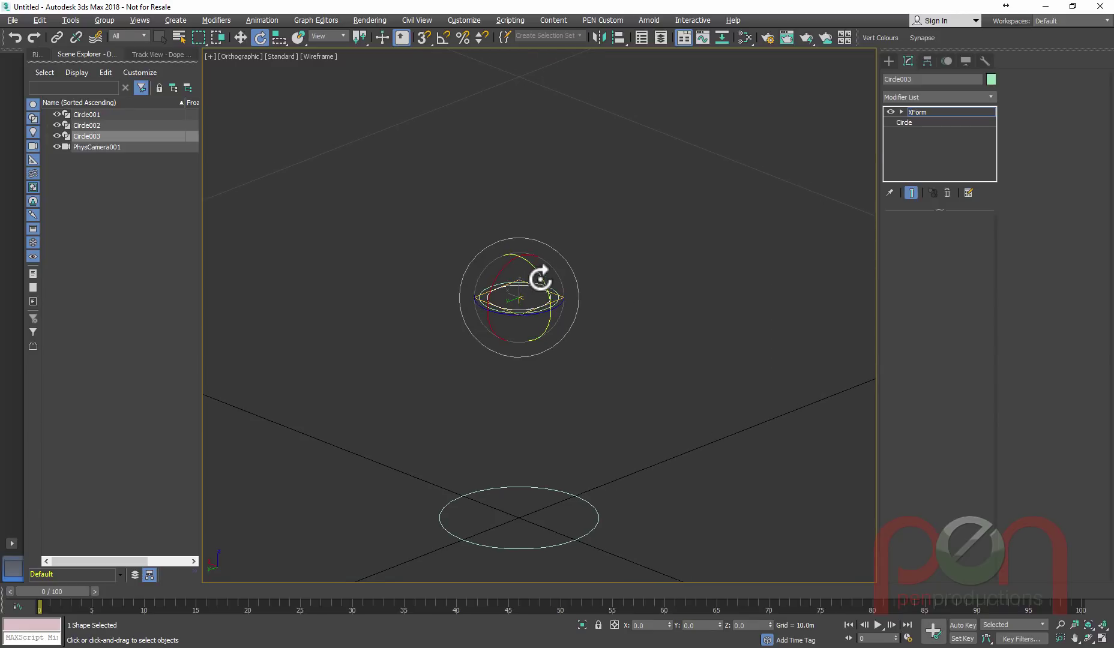
pyautogui.scroll(2, 539, 279)
pyautogui.moveTo(547, 269); pyautogui.dragTo(564, 245, button='middle')
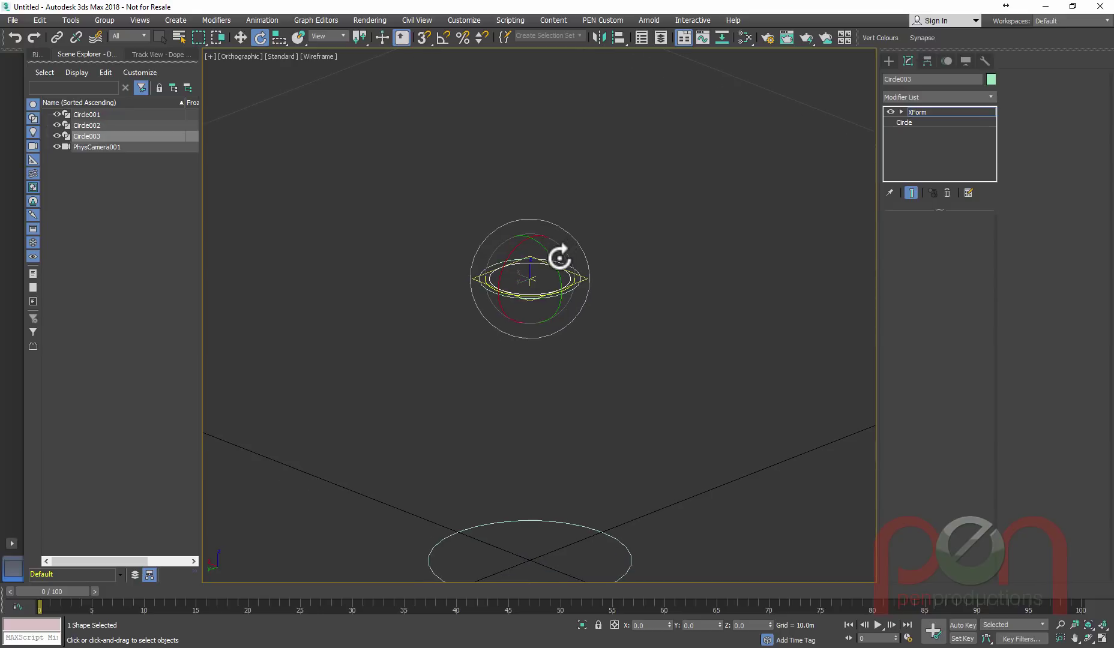
pyautogui.press('a')
pyautogui.keyDown('alt'); pyautogui.moveTo(559, 283); pyautogui.dragTo(573, 258, button='middle'); pyautogui.keyUp('alt')
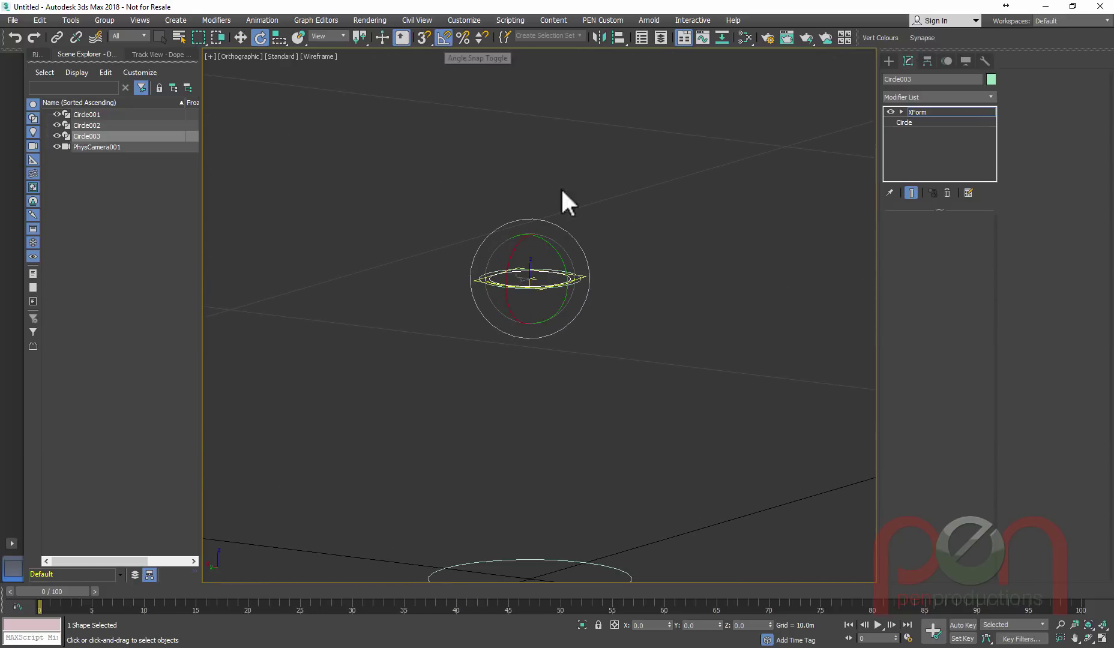
pyautogui.moveTo(562, 261); pyautogui.dragTo(574, 310)
pyautogui.moveTo(574, 309)
pyautogui.keyDown('alt'); pyautogui.mouseDown(button='middle')
pyautogui.moveTo(617, 307)
pyautogui.moveTo(560, 316)
pyautogui.moveTo(603, 299)
pyautogui.moveTo(558, 311)
pyautogui.mouseUp(button='middle'); pyautogui.keyUp('alt')
pyautogui.scroll(1, 565, 313)
pyautogui.press('1')
pyautogui.scroll(3, 557, 311)
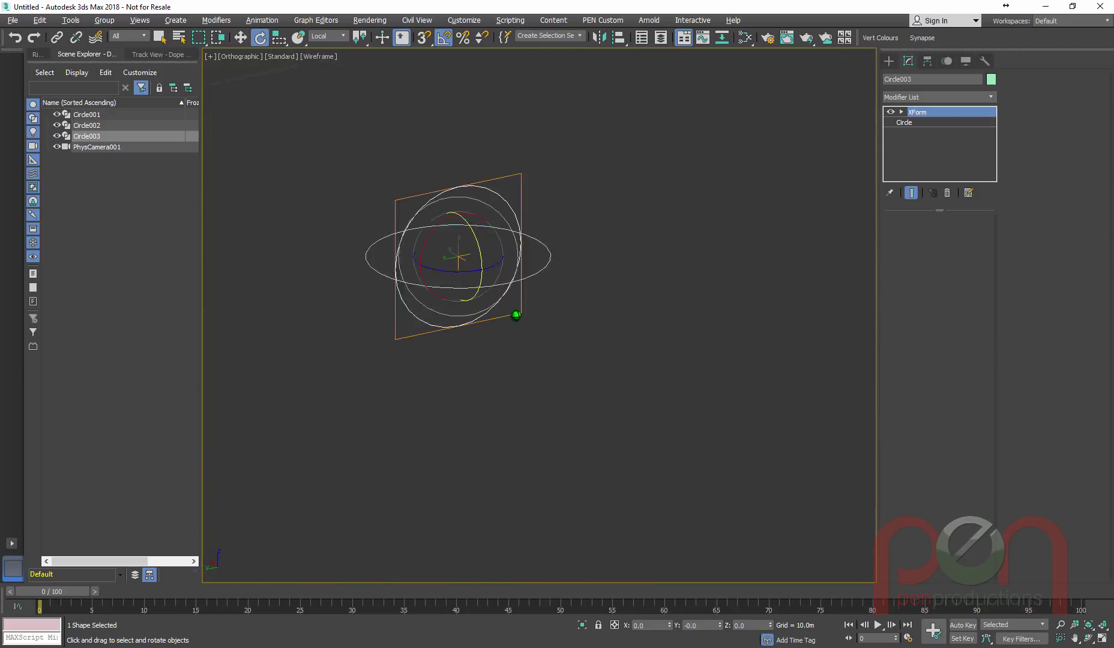
# - Inspect the upright circle and its local axes from several angles, and expand the XForm modifier's sub-levels
pyautogui.scroll(-4, 557, 311)
pyautogui.scroll(-2, 557, 311)
pyautogui.moveTo(612, 388); pyautogui.dragTo(533, 301, button='middle')
pyautogui.click(523, 321)
pyautogui.click(425, 235)
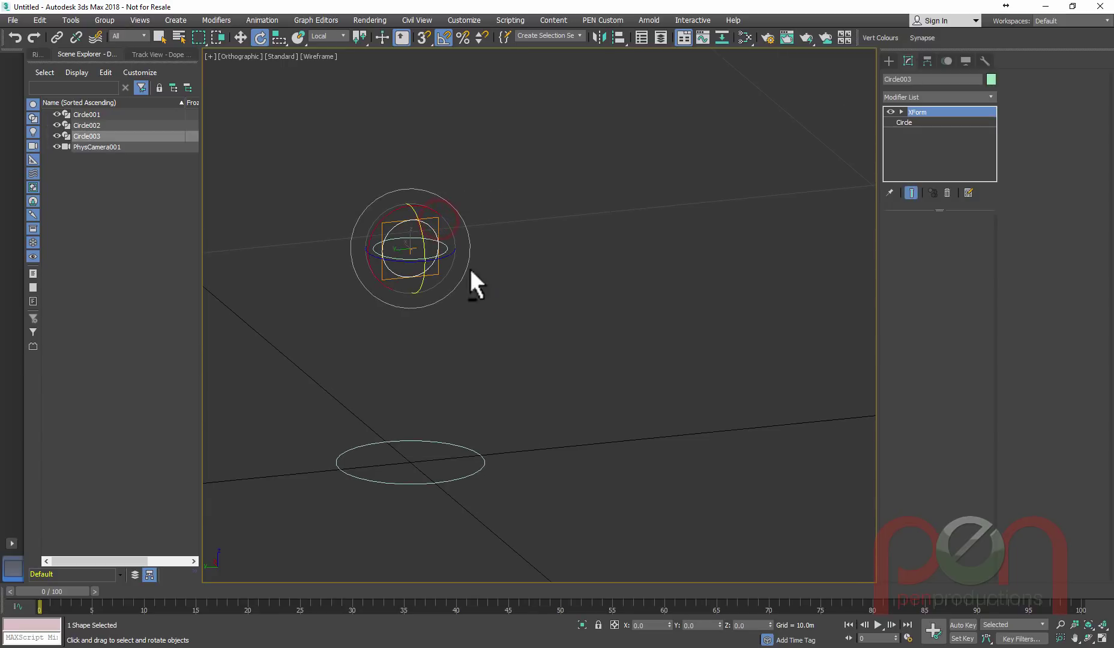
pyautogui.keyDown('alt'); pyautogui.moveTo(469, 270); pyautogui.dragTo(829, 261, button='middle'); pyautogui.keyUp('alt')
pyautogui.click(902, 112)
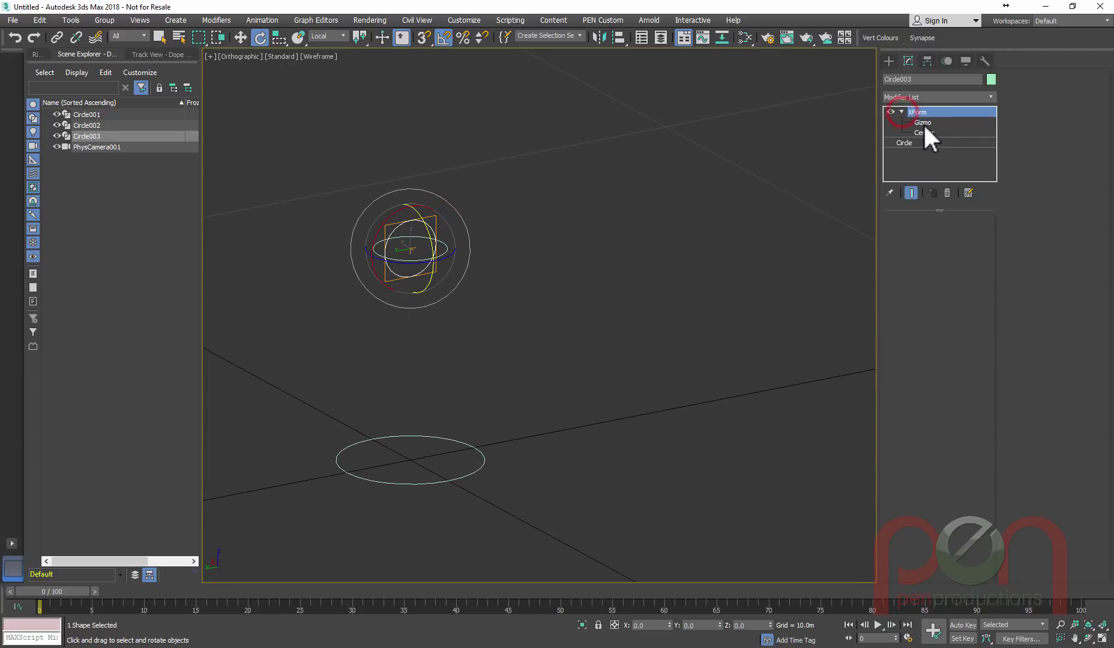
pyautogui.keyDown('alt'); pyautogui.moveTo(507, 275); pyautogui.dragTo(466, 253, button='middle'); pyautogui.keyUp('alt')
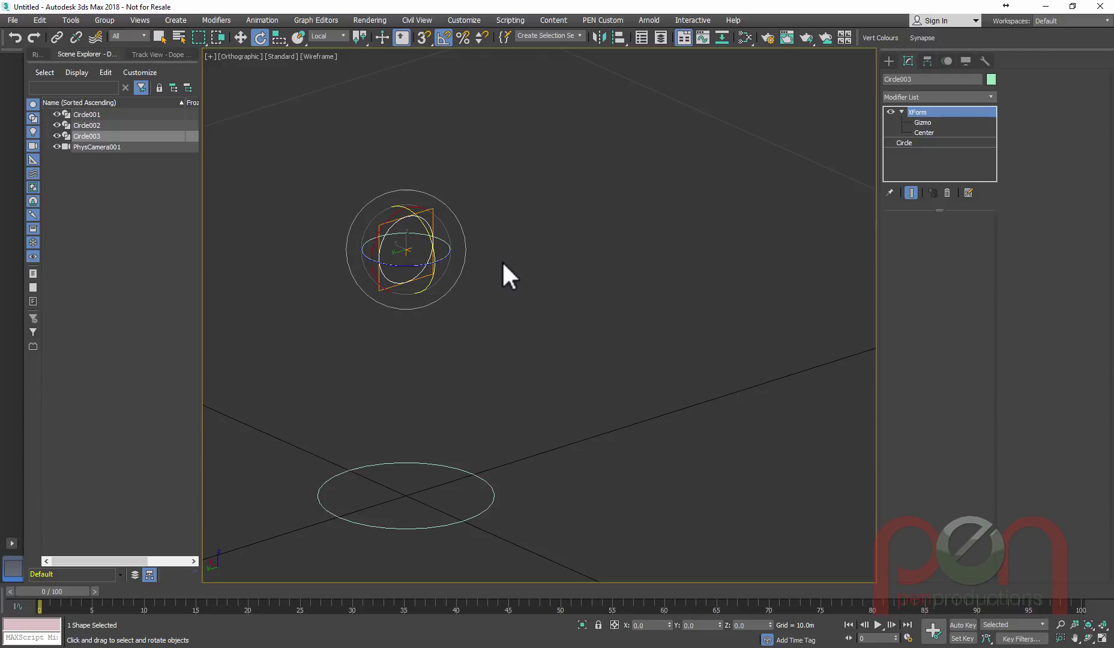
pyautogui.moveTo(539, 312); pyautogui.dragTo(458, 321, button='middle')
pyautogui.scroll(-2, 458, 321)
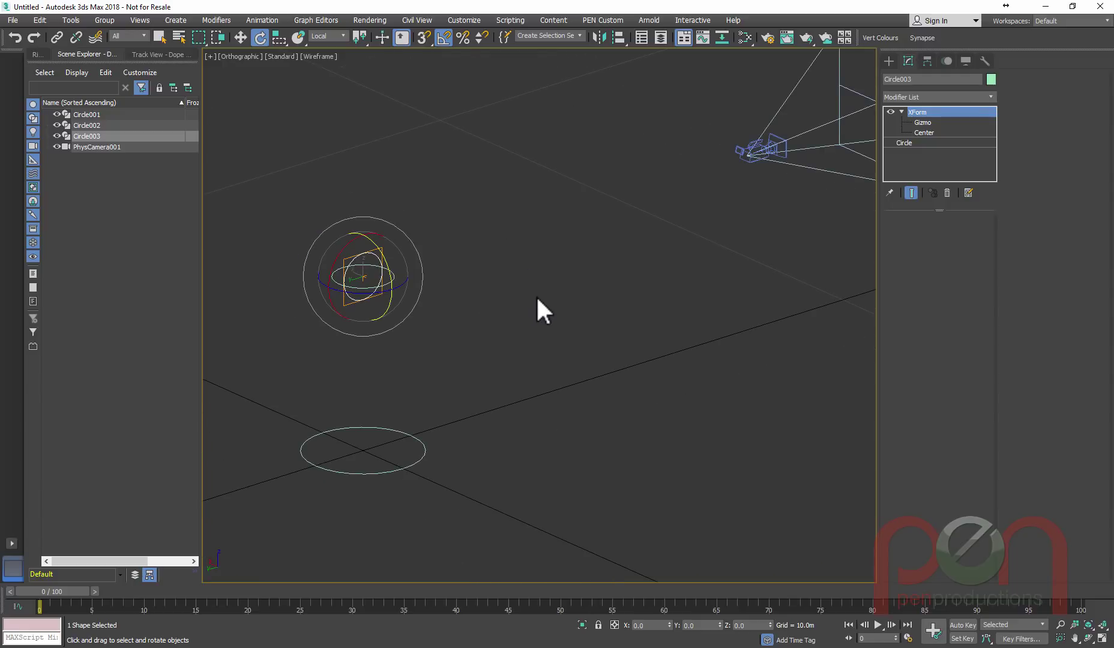
pyautogui.moveTo(536, 296); pyautogui.dragTo(499, 296, button='middle')
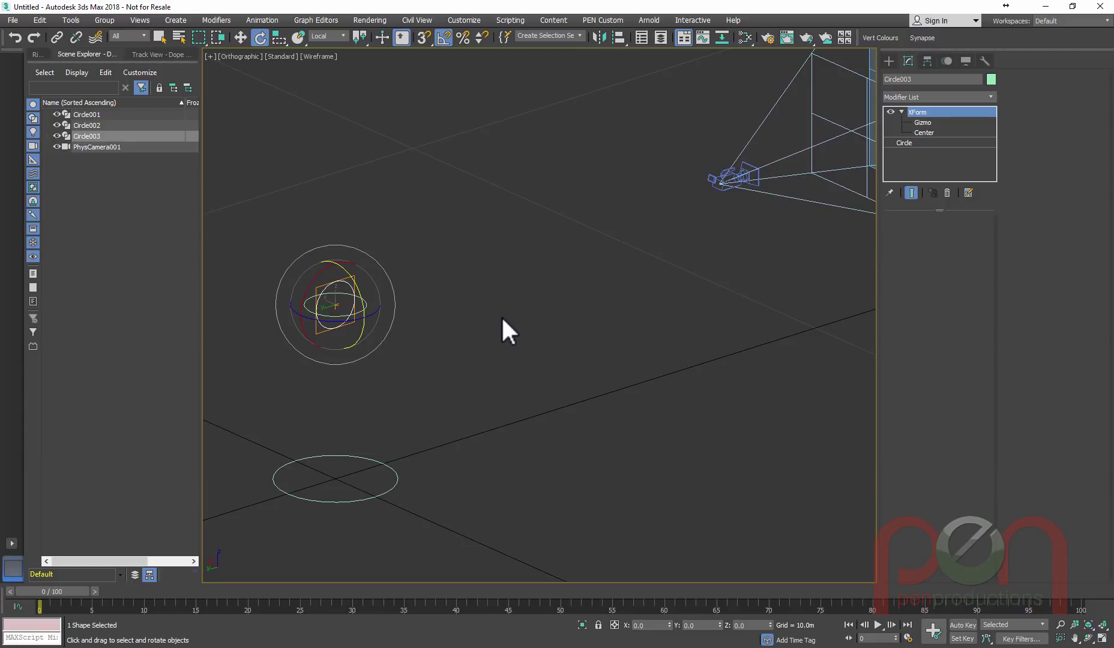
# - Draw a rectangle about 0.474 m long and 0.139 m wide across the vertical axis line in the Top view
pyautogui.rightClick(457, 313)
pyautogui.click(480, 320)
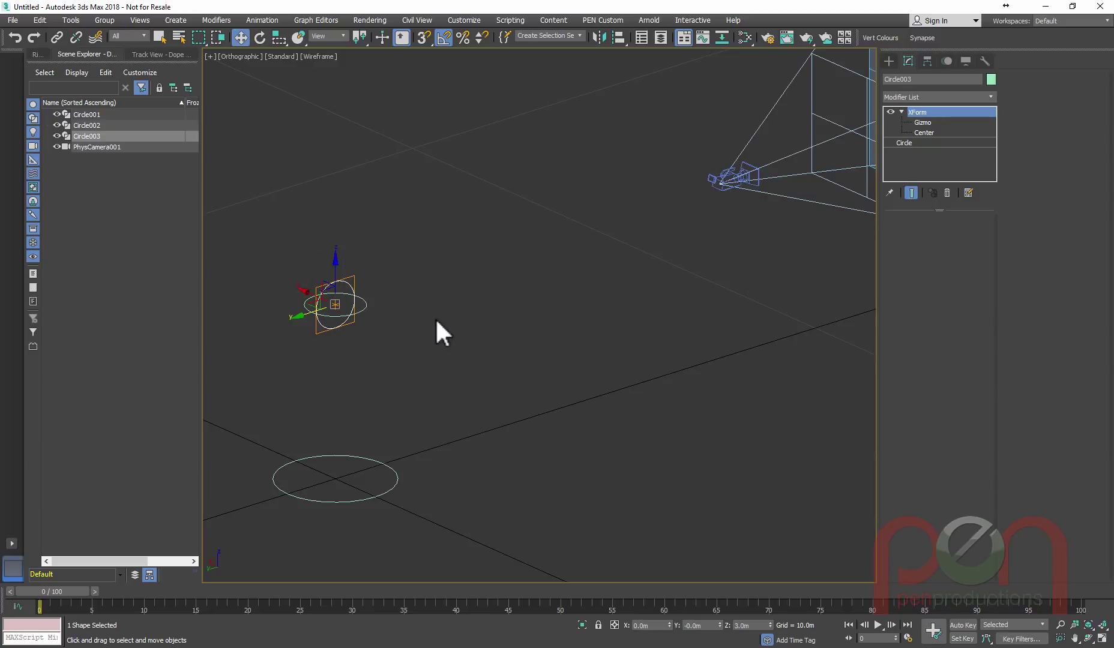
pyautogui.moveTo(435, 317); pyautogui.dragTo(471, 322, button='middle')
pyautogui.press('t')
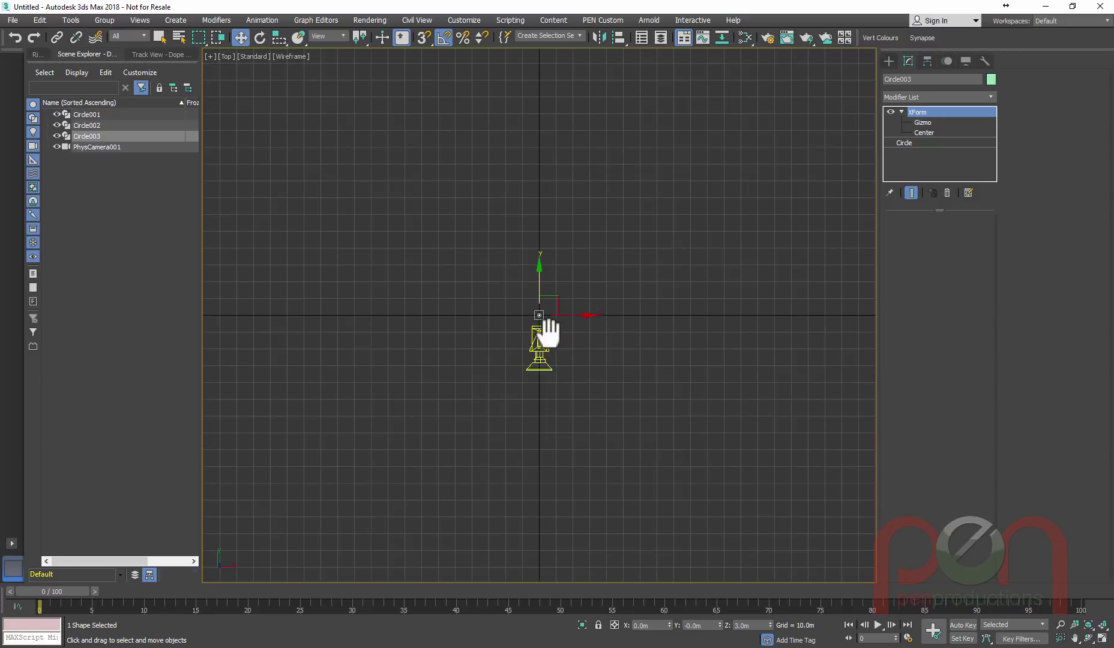
pyautogui.scroll(10, 507, 305)
pyautogui.moveTo(547, 334); pyautogui.dragTo(524, 371, button='middle')
pyautogui.scroll(5, 570, 271)
pyautogui.rightClick(524, 370)
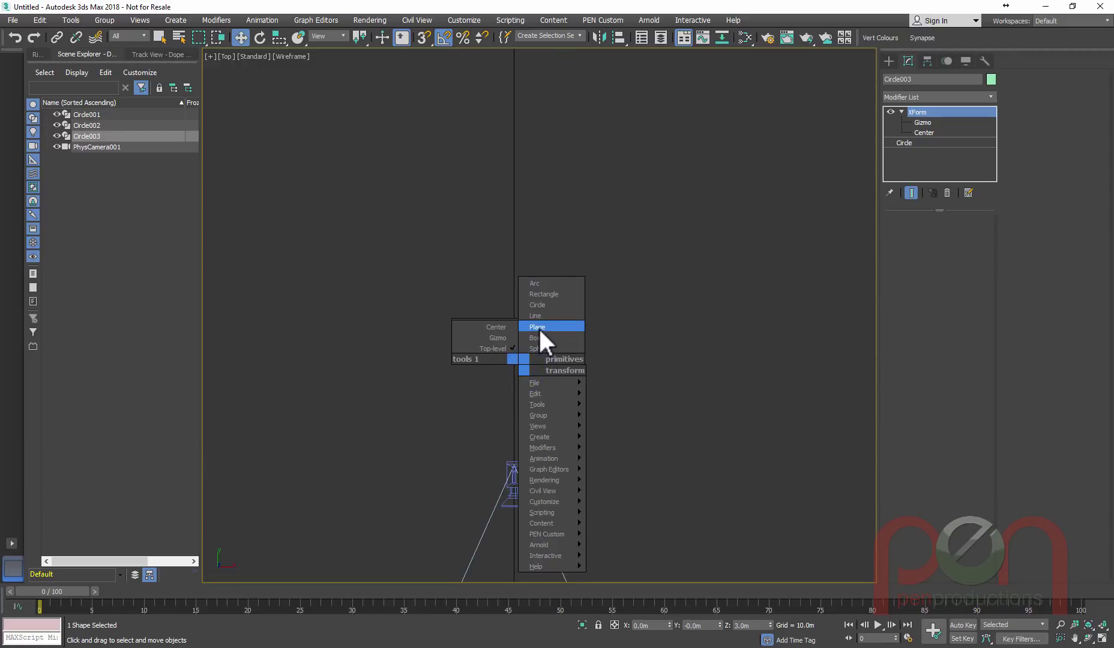
pyautogui.click(539, 294)
pyautogui.moveTo(512, 334); pyautogui.dragTo(523, 384)
pyautogui.scroll(4, 517, 382)
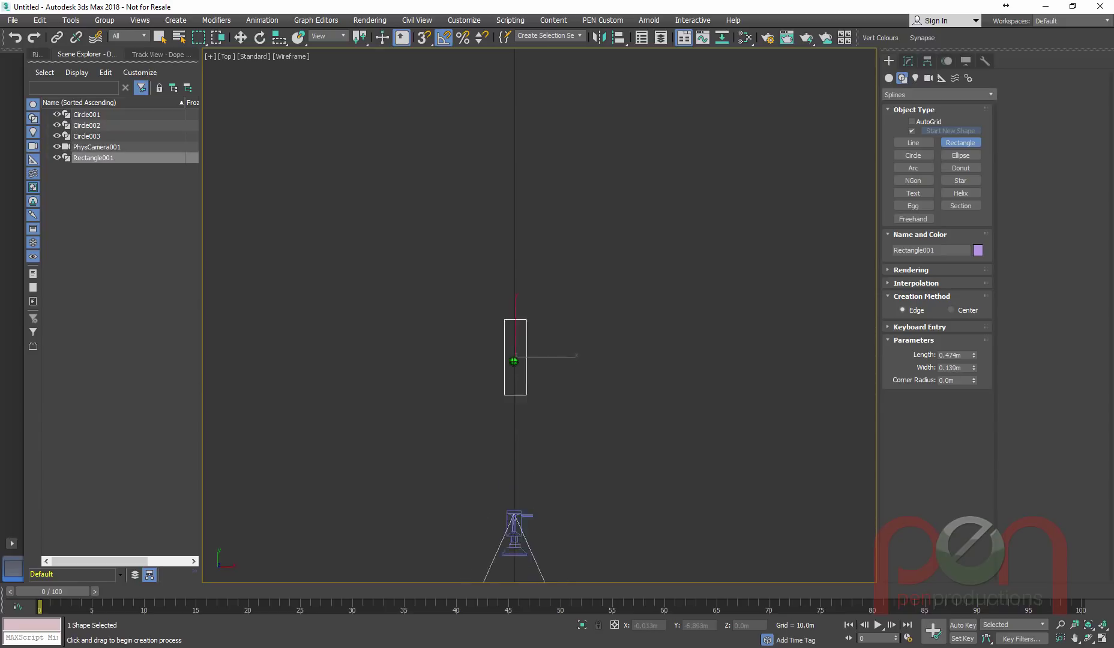
# - Centre the rectangle on the world Y axis by setting its X position to 0
pyautogui.press('w')
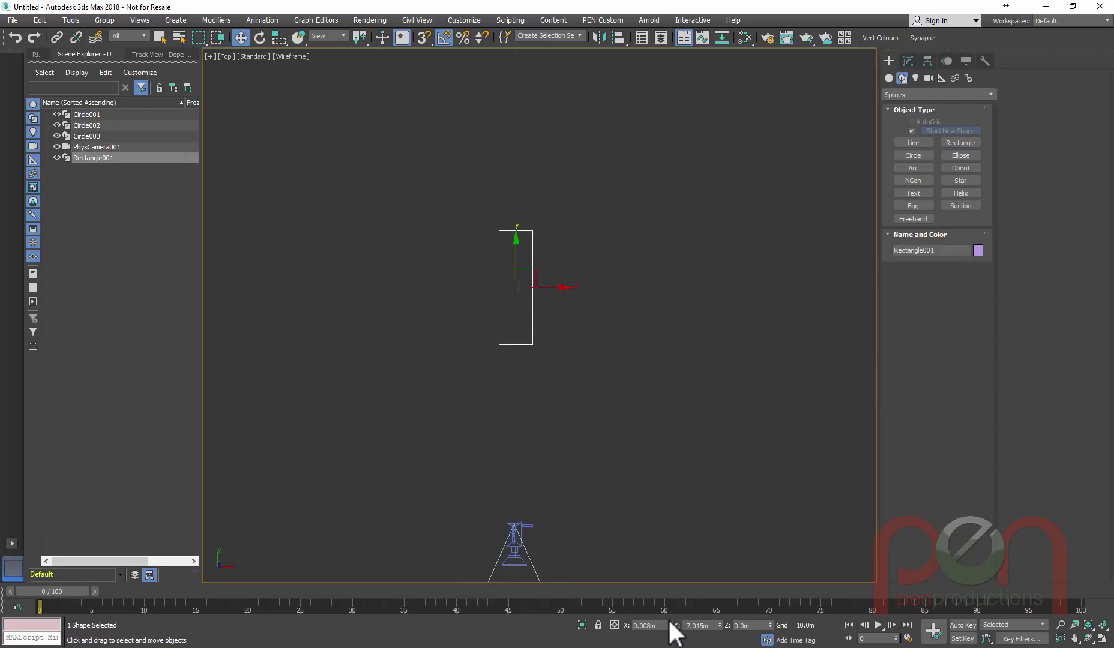
pyautogui.moveTo(671, 624); pyautogui.dragTo(671, 625)
pyautogui.scroll(3, 510, 268)
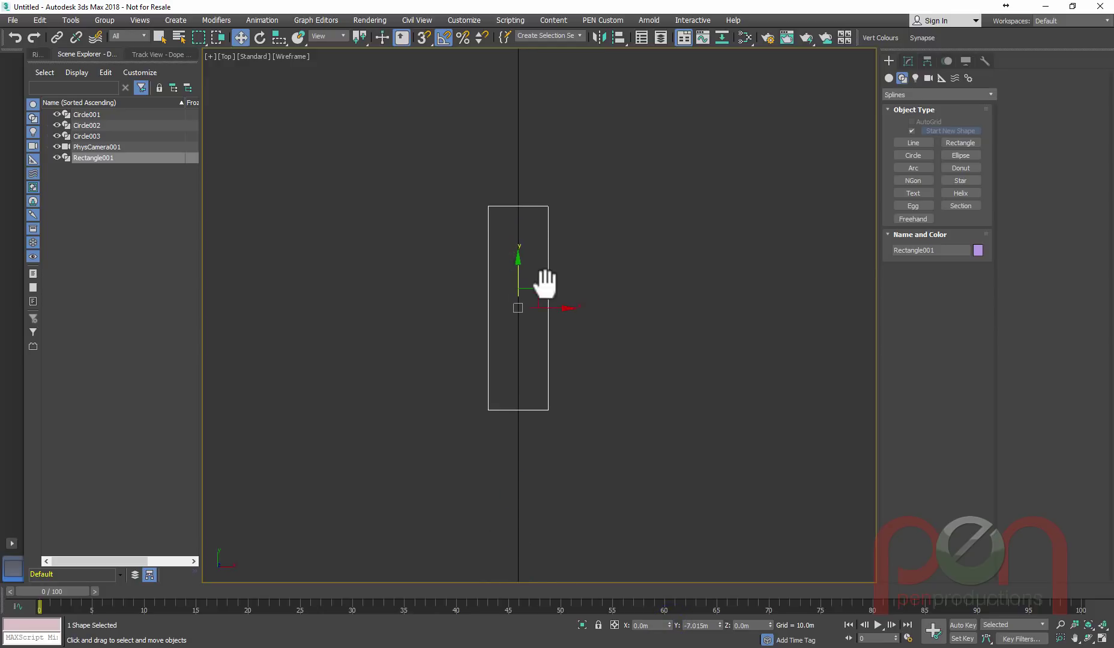
# - Copy the rectangle about 0.23 m along the positive Y axis
pyautogui.moveTo(542, 281); pyautogui.dragTo(520, 308, button='middle')
pyautogui.keyDown('shift'); pyautogui.moveTo(518, 305); pyautogui.dragTo(515, 205); pyautogui.keyUp('shift')
pyautogui.press('Return')
# - Resize the copied rectangle to about 0.254 m long and 0.219 m wide
pyautogui.click(909, 60)
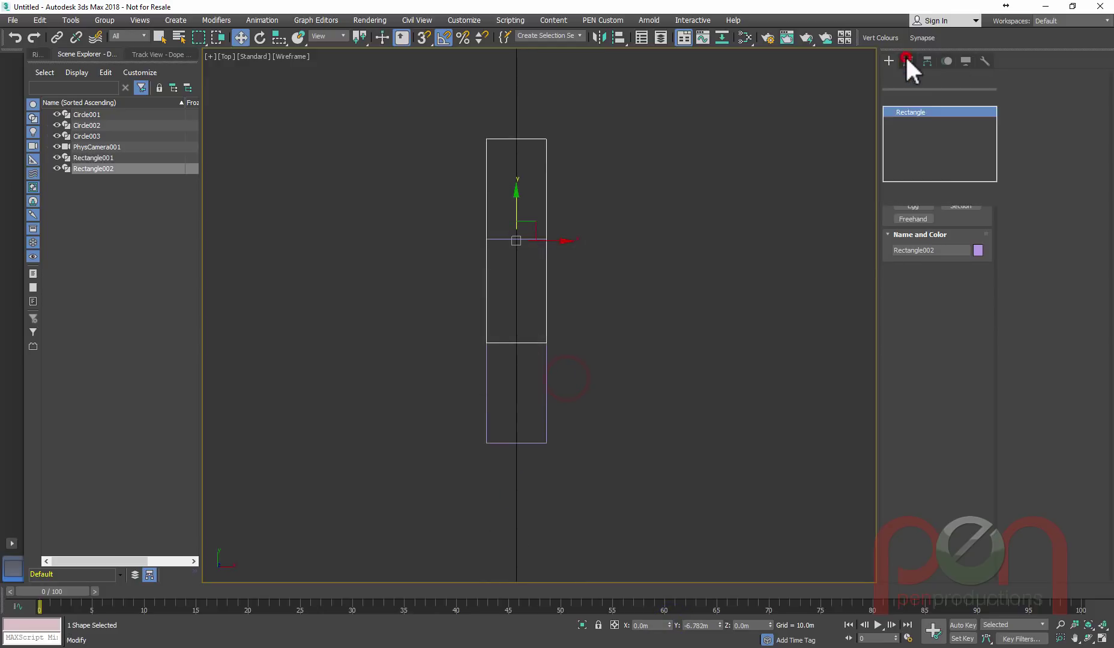
pyautogui.moveTo(973, 275)
pyautogui.mouseDown()
pyautogui.moveTo(972, 256)
pyautogui.moveTo(974, 278)
pyautogui.mouseUp()
pyautogui.moveTo(620, 262); pyautogui.dragTo(625, 289, button='middle')
pyautogui.scroll(4, 561, 260)
pyautogui.moveTo(549, 267); pyautogui.dragTo(630, 267, button='middle')
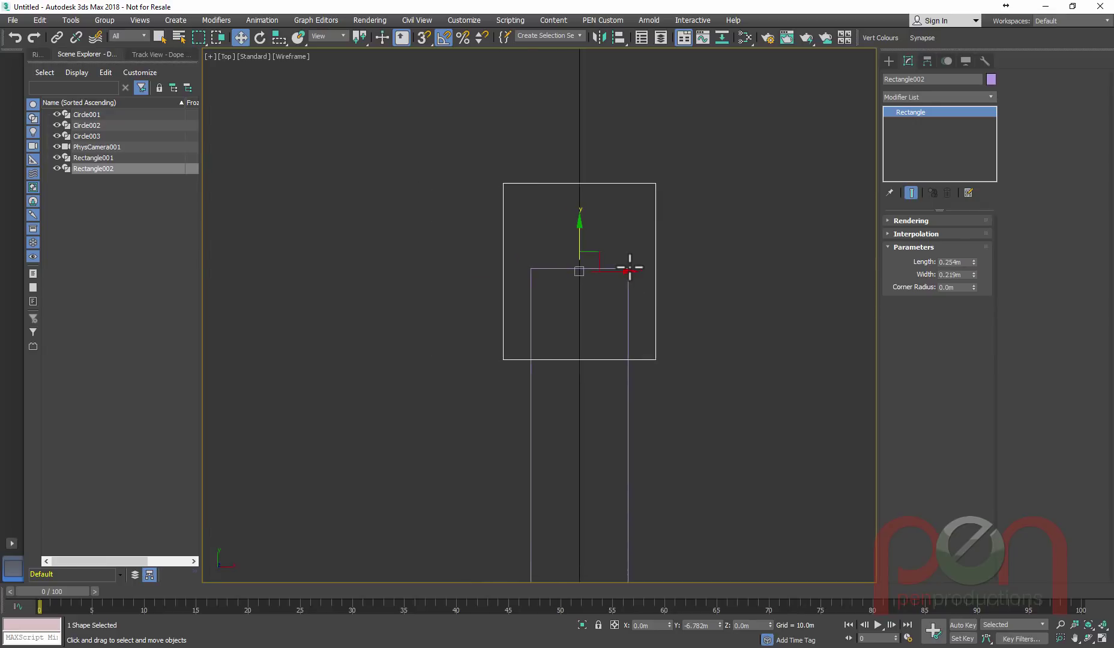
# - Add a Taper modifier to the copied rectangle with Y as primary axis and an amount of -1.96, forming a triangle
pyautogui.write('x')
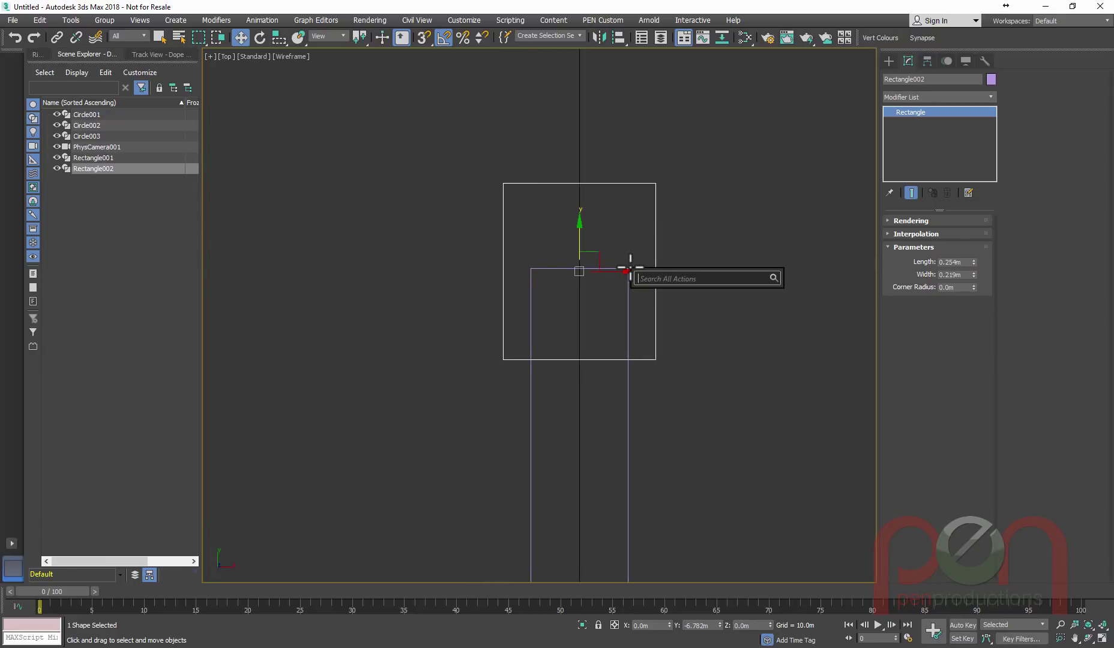
pyautogui.write('taper')
pyautogui.press('Return')
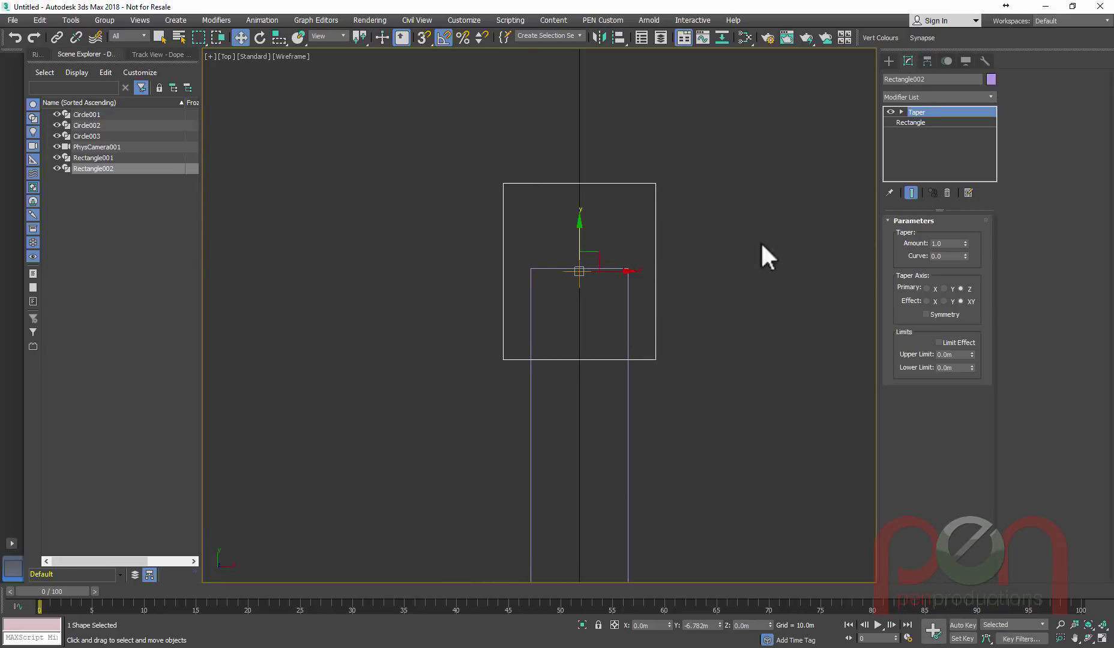
pyautogui.click(943, 289)
pyautogui.moveTo(966, 243); pyautogui.dragTo(977, 420)
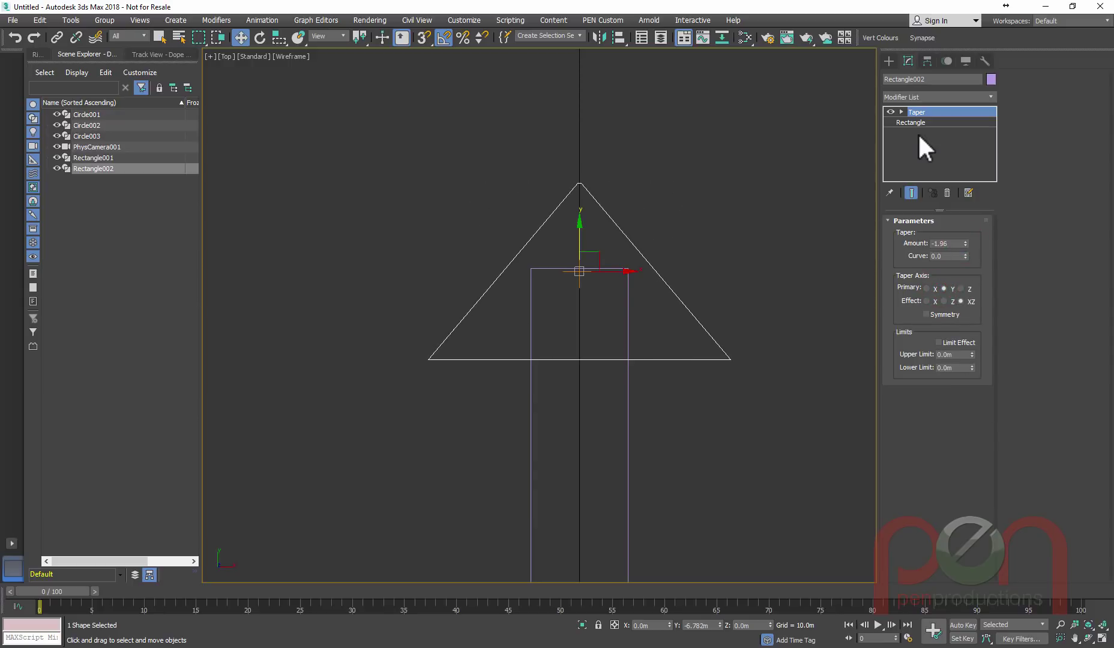
# - Set the tapered rectangle's base width to 0.139 m and move the triangle about 0.1 m along positive Y, keeping its base overlapping the shaft
pyautogui.click(912, 123)
pyautogui.moveTo(974, 274); pyautogui.dragTo(974, 280)
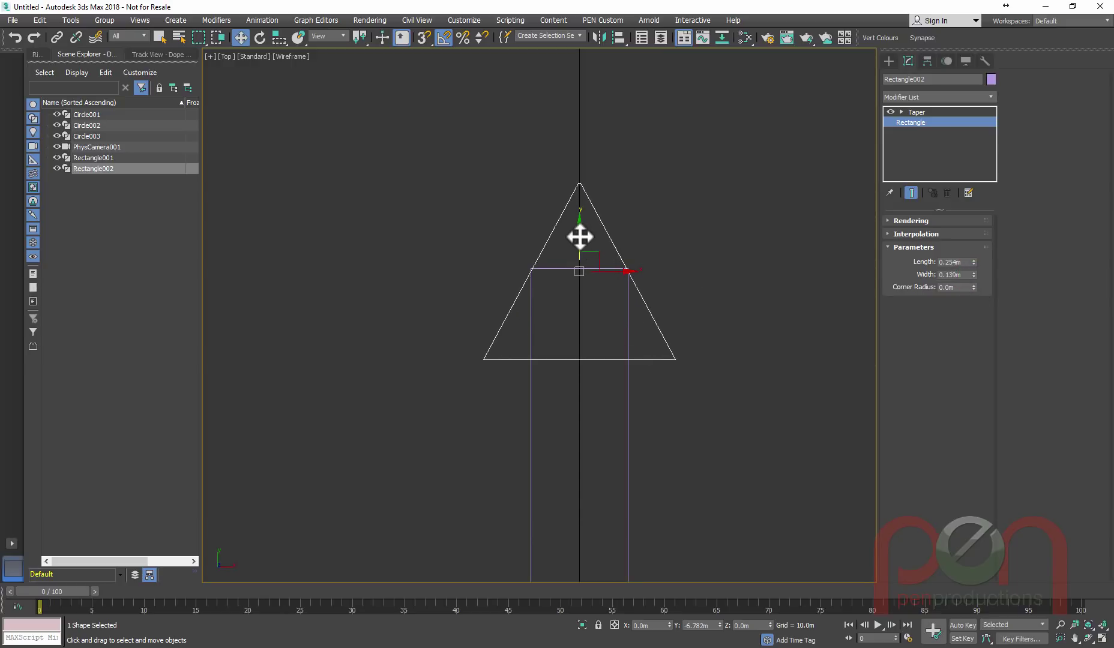
pyautogui.moveTo(579, 237); pyautogui.dragTo(586, 166)
pyautogui.scroll(-2, 609, 211)
pyautogui.moveTo(639, 324); pyautogui.dragTo(618, 261, button='middle')
pyautogui.scroll(2, 604, 217)
pyautogui.scroll(-2, 595, 370)
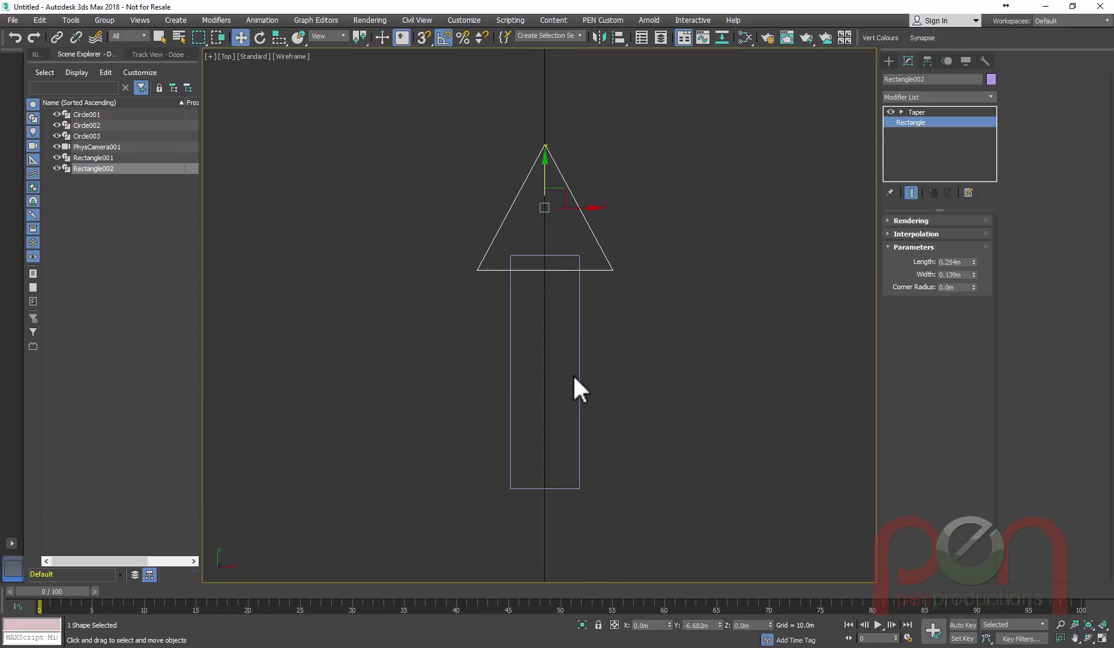
# - Convert the shaft rectangle to an Editable Spline and attach the triangle to it
pyautogui.click(511, 373)
pyautogui.rightClick(547, 329)
pyautogui.moveTo(636, 474)
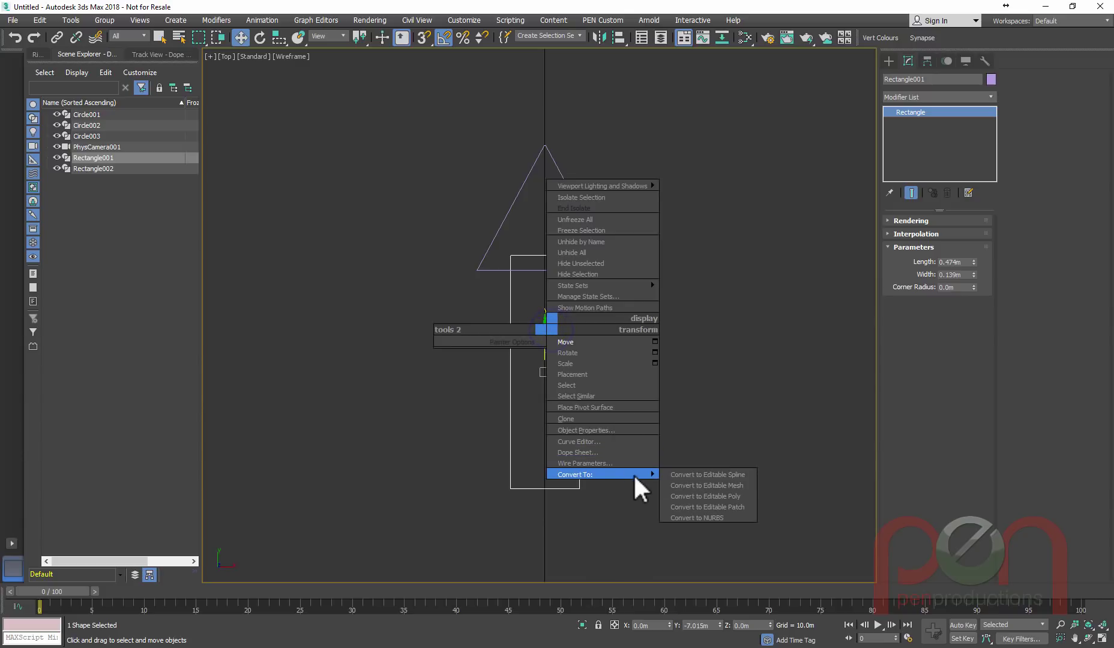
pyautogui.click(710, 474)
pyautogui.rightClick(612, 305)
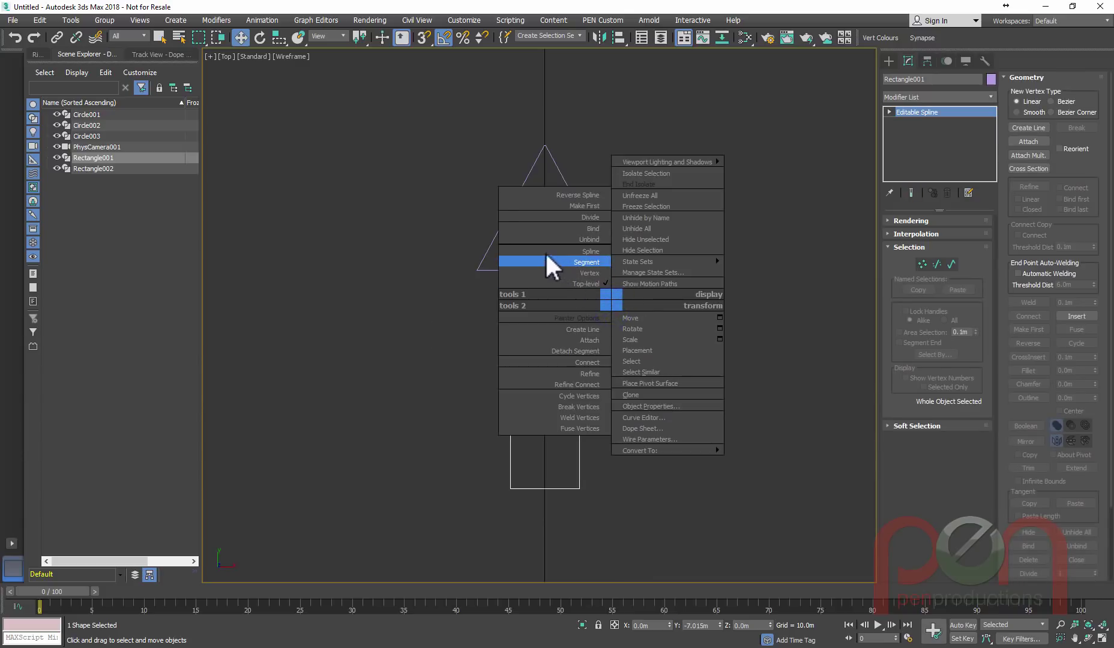
pyautogui.click(565, 340)
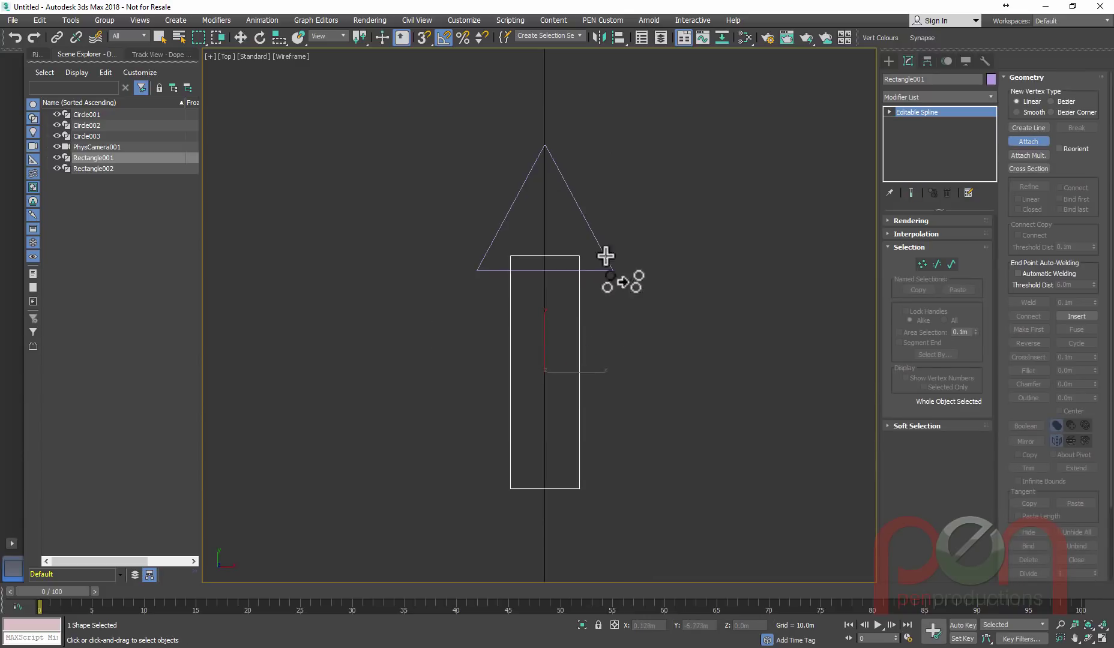
pyautogui.click(597, 267)
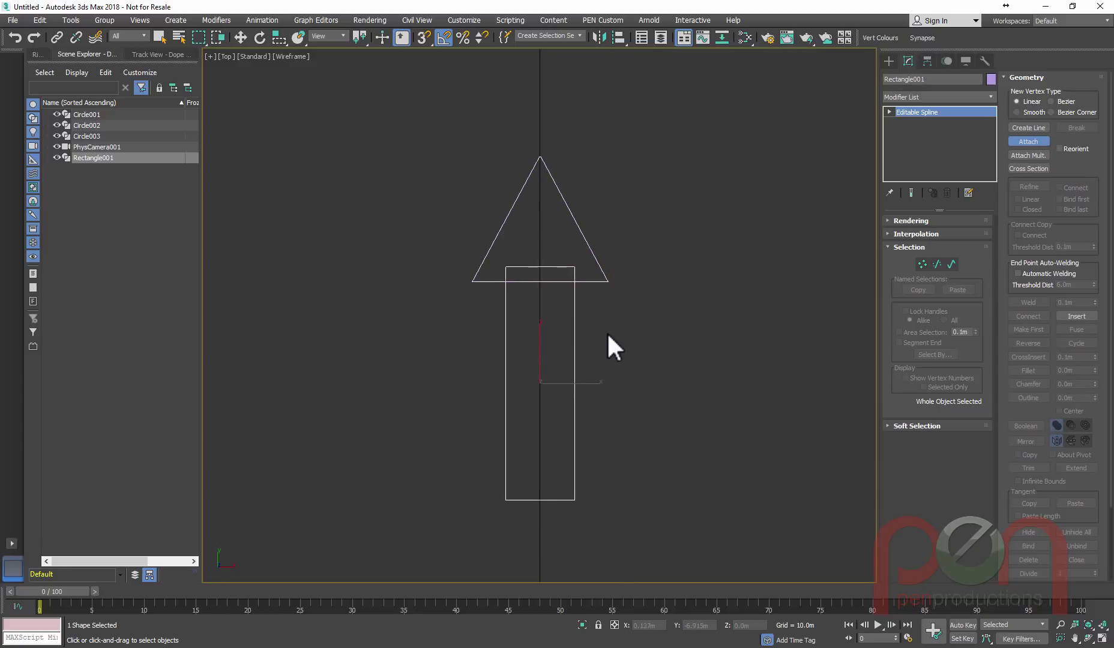
# - Merge the shaft and triangle splines into a single arrow outline with a Boolean union at spline level
pyautogui.press('3')
pyautogui.click(607, 387)
pyautogui.rightClick(625, 400)
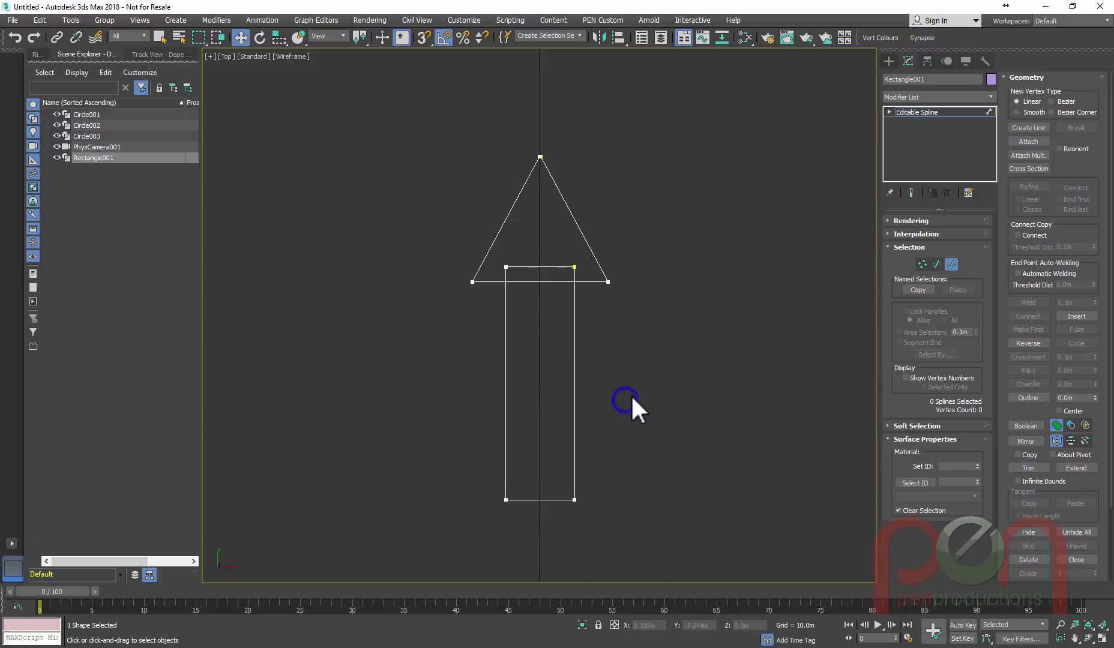
pyautogui.moveTo(627, 395); pyautogui.dragTo(563, 437)
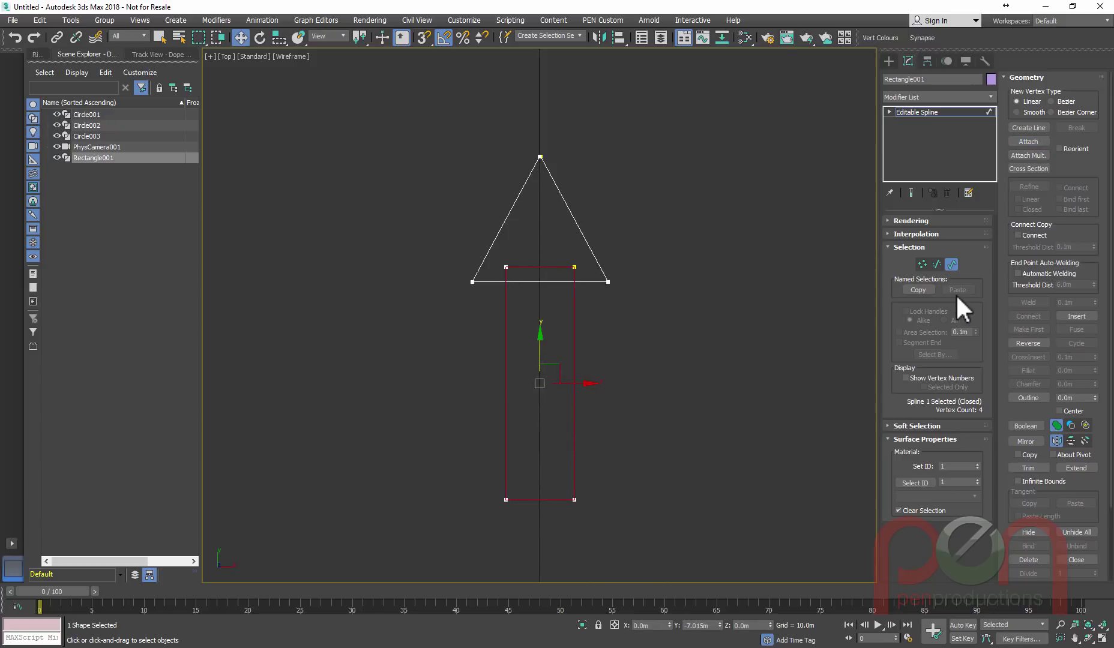
pyautogui.click(1026, 426)
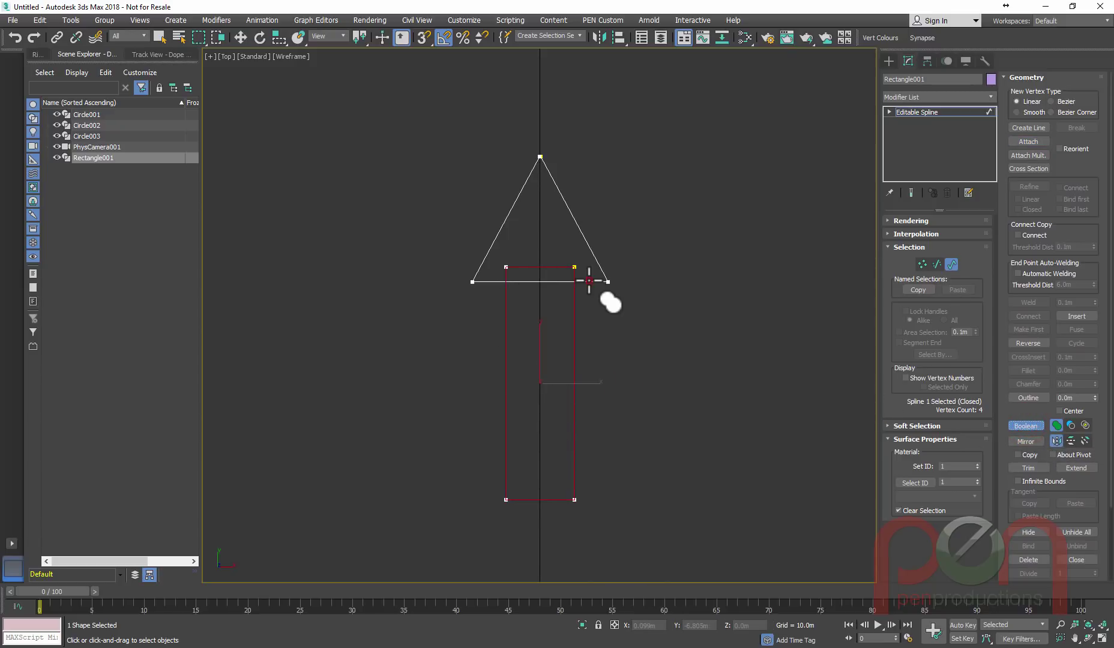
pyautogui.click(590, 282)
# - Select the two vertices at the arrow's tip and weld them into one point
pyautogui.moveTo(552, 215); pyautogui.dragTo(547, 259, button='middle')
pyautogui.scroll(12, 543, 225)
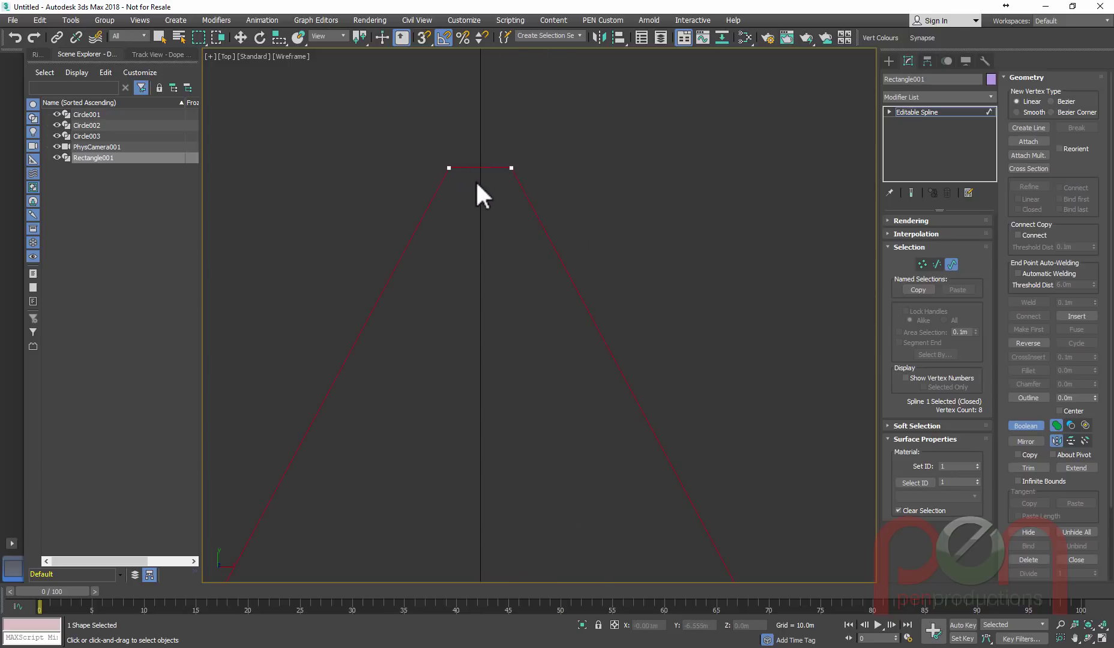
pyautogui.moveTo(520, 268); pyautogui.dragTo(523, 213, button='middle')
pyautogui.scroll(-2, 523, 213)
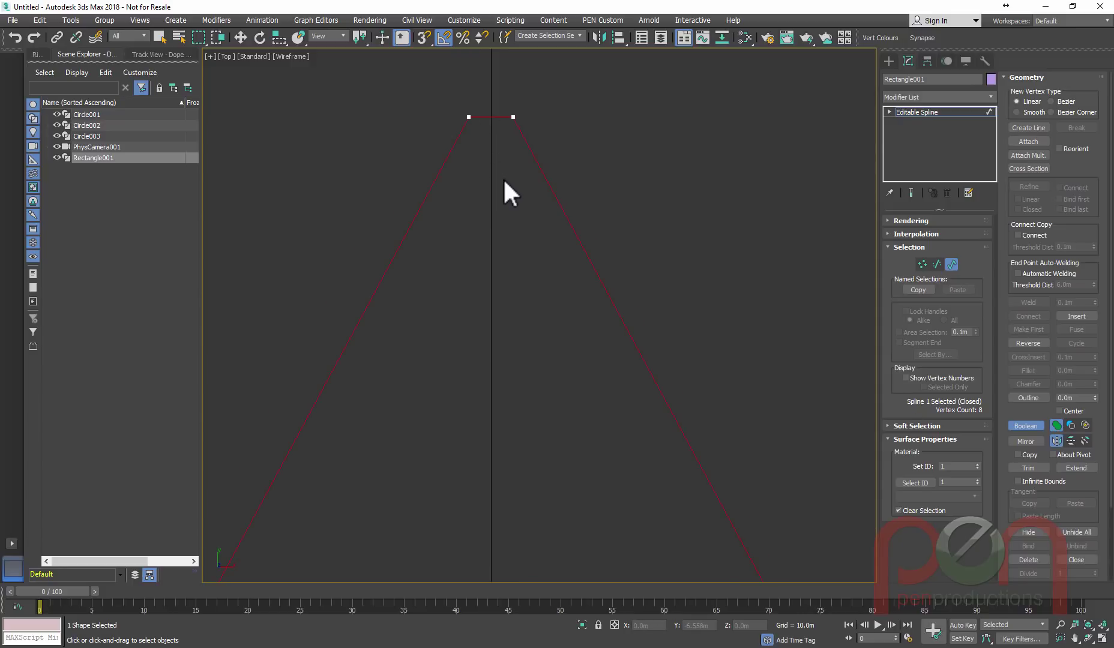
pyautogui.moveTo(504, 181); pyautogui.dragTo(499, 163, button='middle')
pyautogui.press('1')
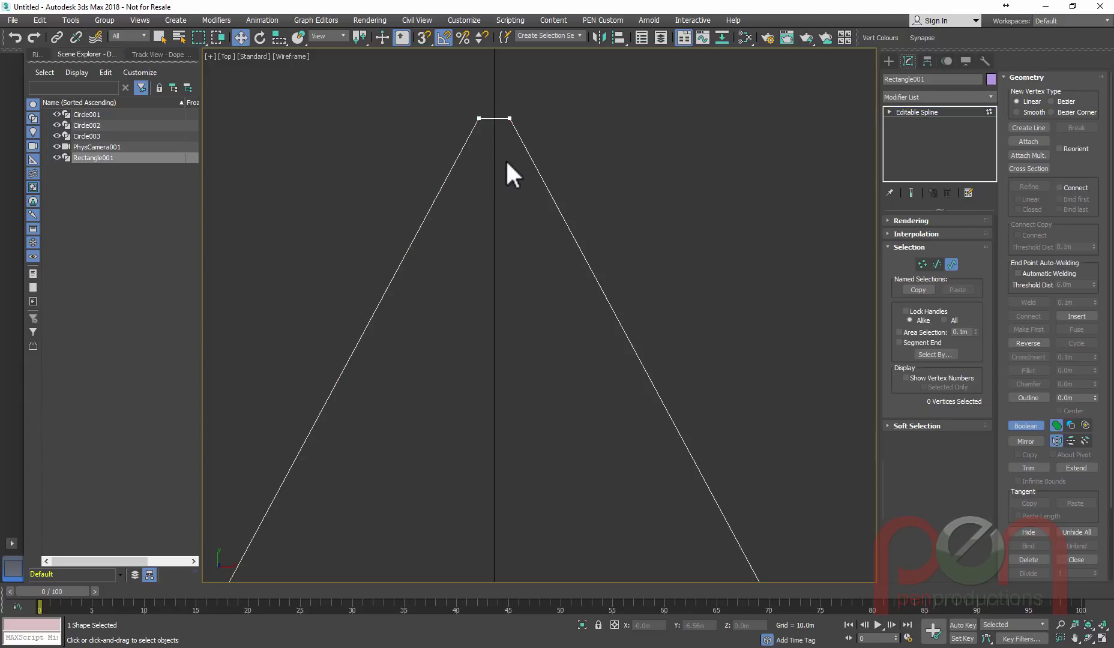
pyautogui.moveTo(440, 94); pyautogui.dragTo(618, 151)
pyautogui.press('w')
pyautogui.scroll(-1, 619, 152)
pyautogui.moveTo(579, 241); pyautogui.dragTo(598, 285, button='middle')
pyautogui.scroll(3, 564, 190)
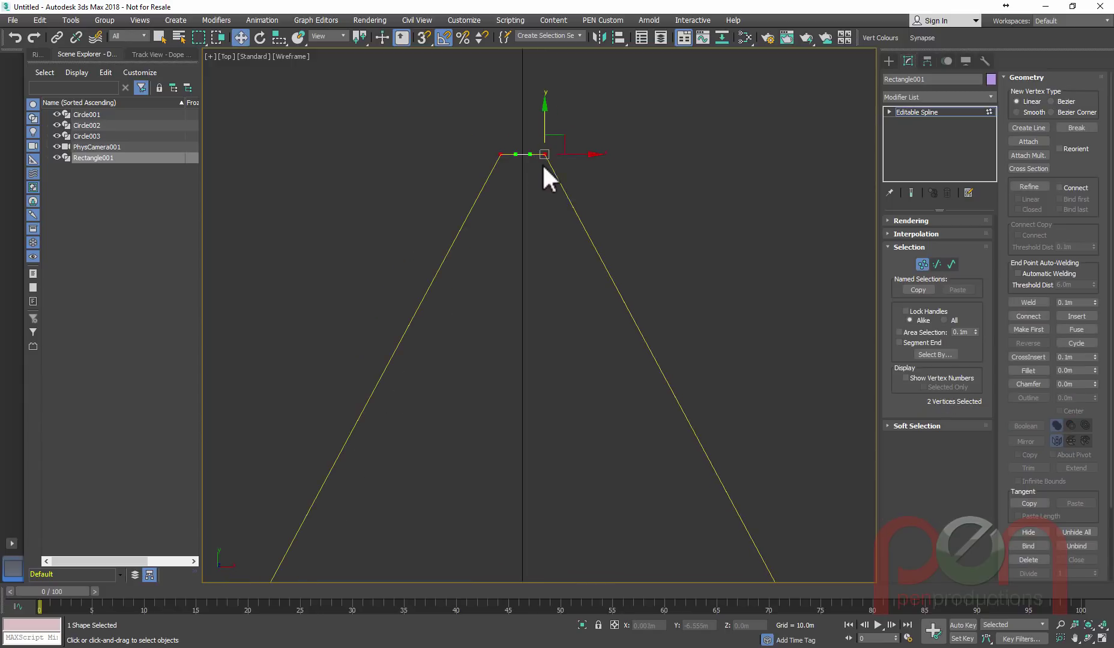
pyautogui.rightClick(661, 241)
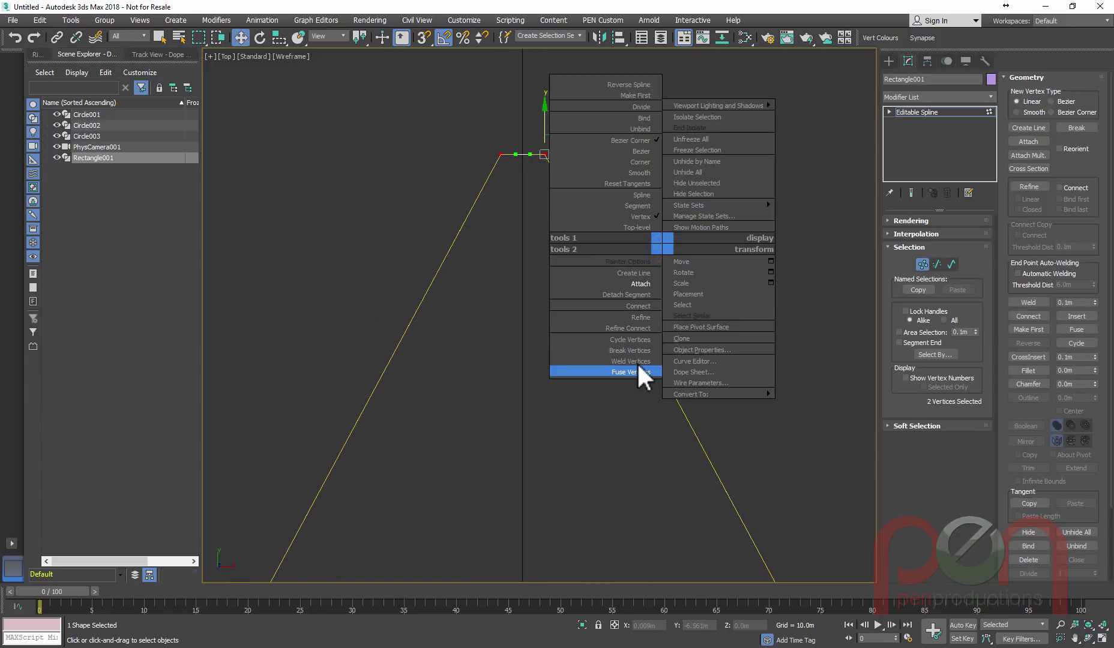
pyautogui.click(636, 367)
# - Check the whole arrow outline and leave vertex editing to return to the spline's object level
pyautogui.scroll(-6, 566, 249)
pyautogui.moveTo(605, 366); pyautogui.dragTo(588, 186, button='middle')
pyautogui.scroll(-5, 577, 196)
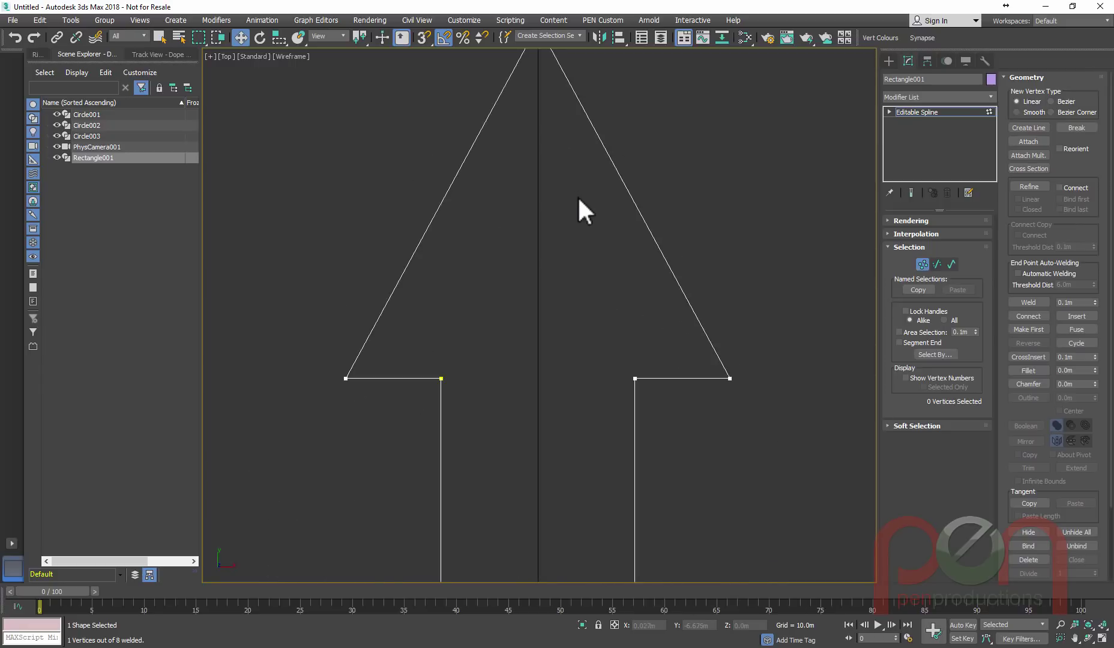
pyautogui.moveTo(623, 390); pyautogui.dragTo(589, 334, button='middle')
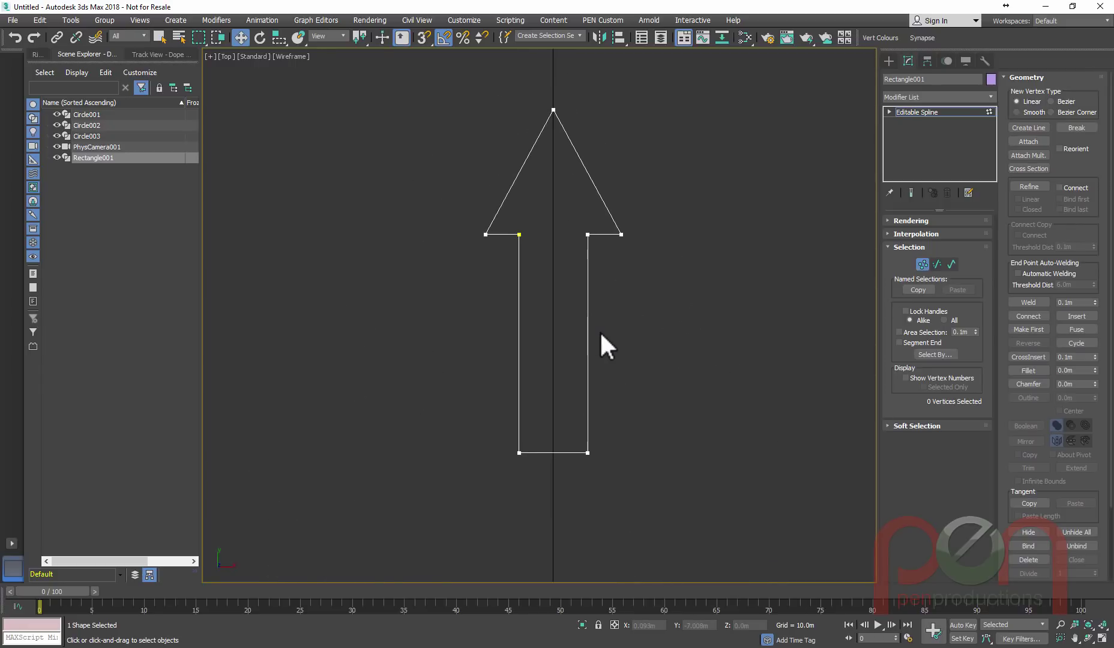
pyautogui.click(922, 264)
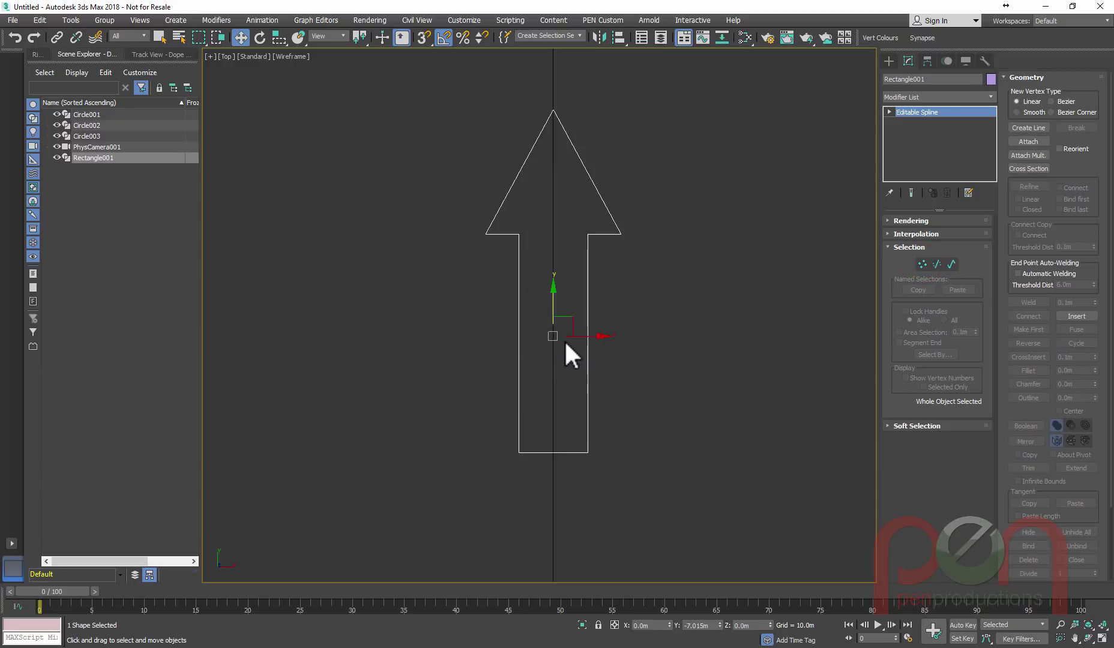
# - Apply a Spline Mirror modifier to the arrow with Y as the mirror axis to make it double-headed
pyautogui.moveTo(589, 304); pyautogui.dragTo(623, 310, button='middle')
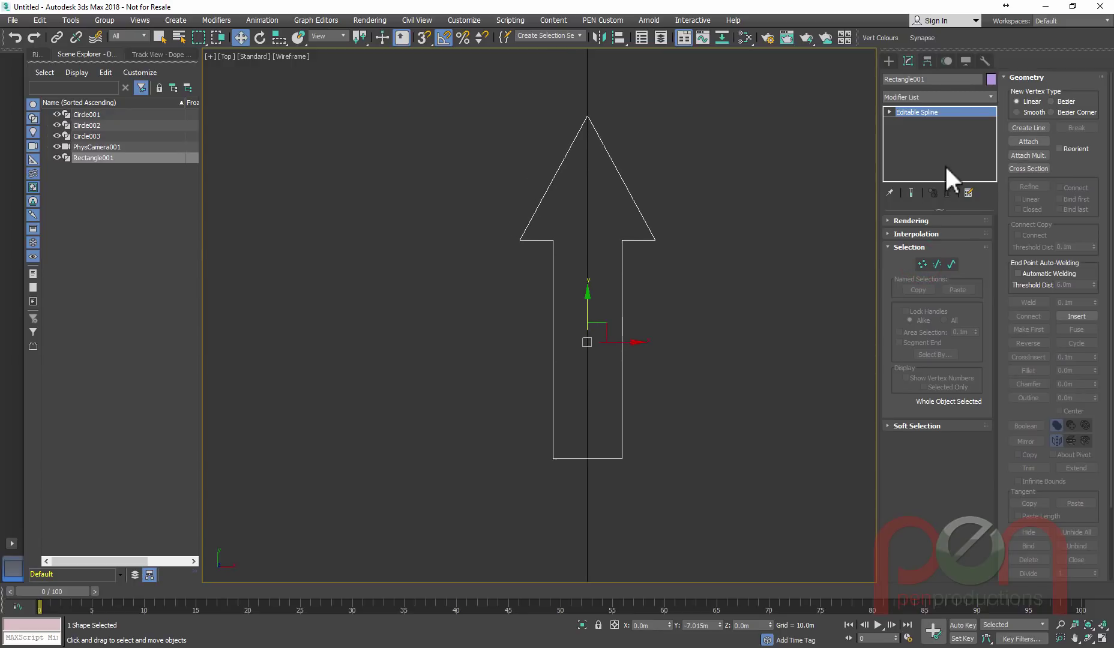
pyautogui.click(990, 97)
pyautogui.moveTo(989, 135); pyautogui.dragTo(1001, 417)
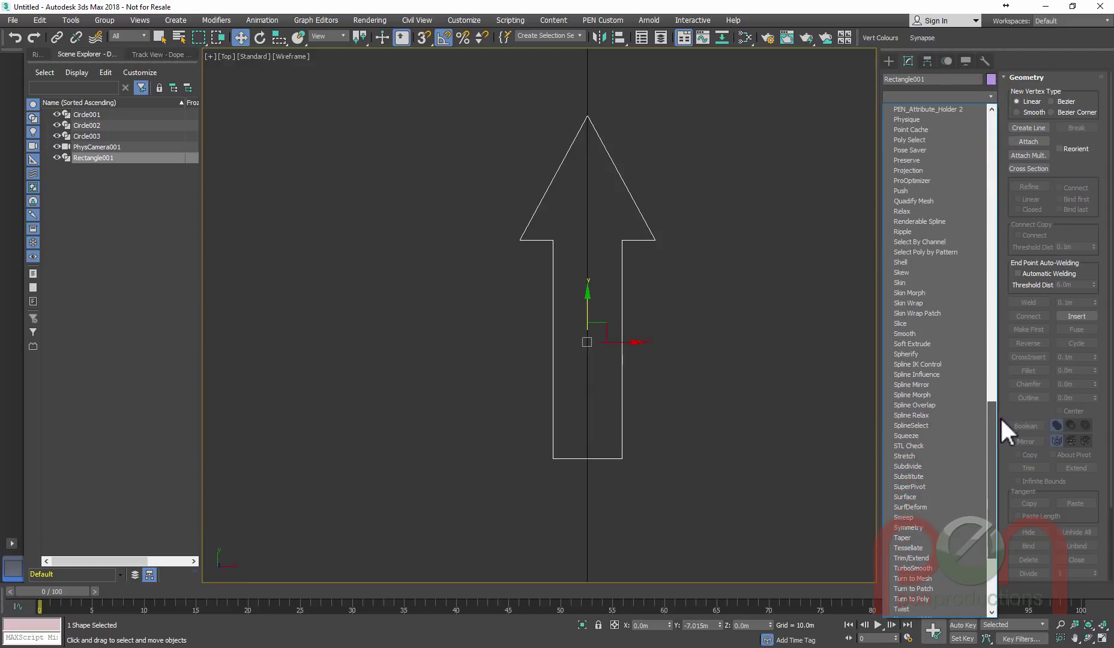
pyautogui.click(925, 385)
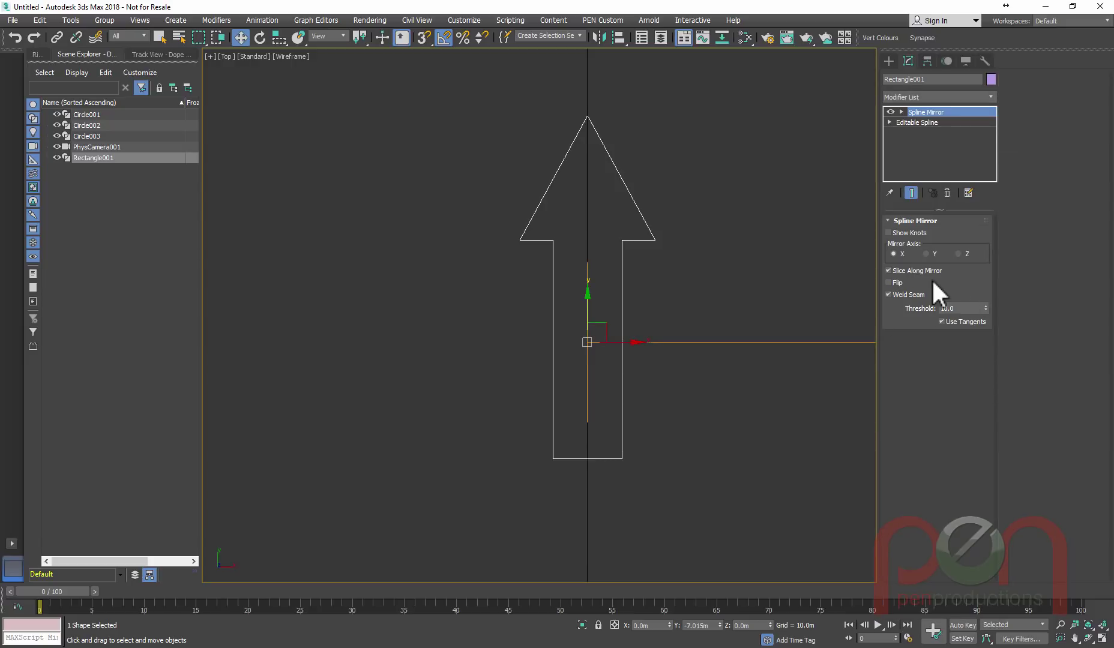
pyautogui.click(928, 253)
pyautogui.moveTo(791, 352); pyautogui.dragTo(754, 346, button='middle')
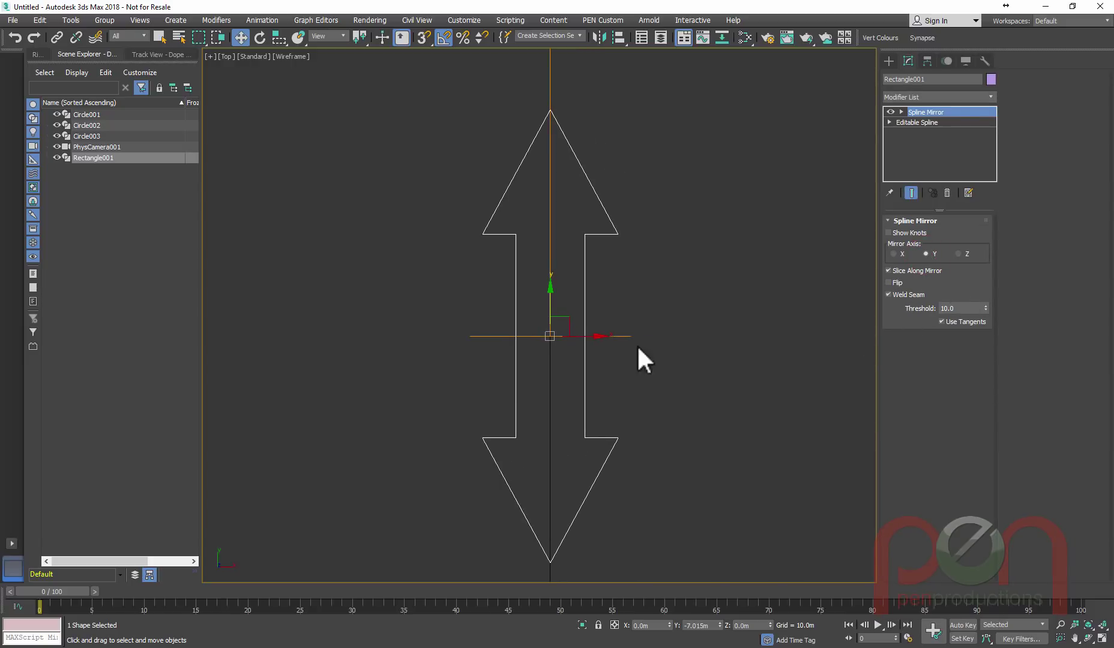
pyautogui.keyDown('alt'); pyautogui.moveTo(639, 348); pyautogui.dragTo(520, 333, button='middle'); pyautogui.keyUp('alt')
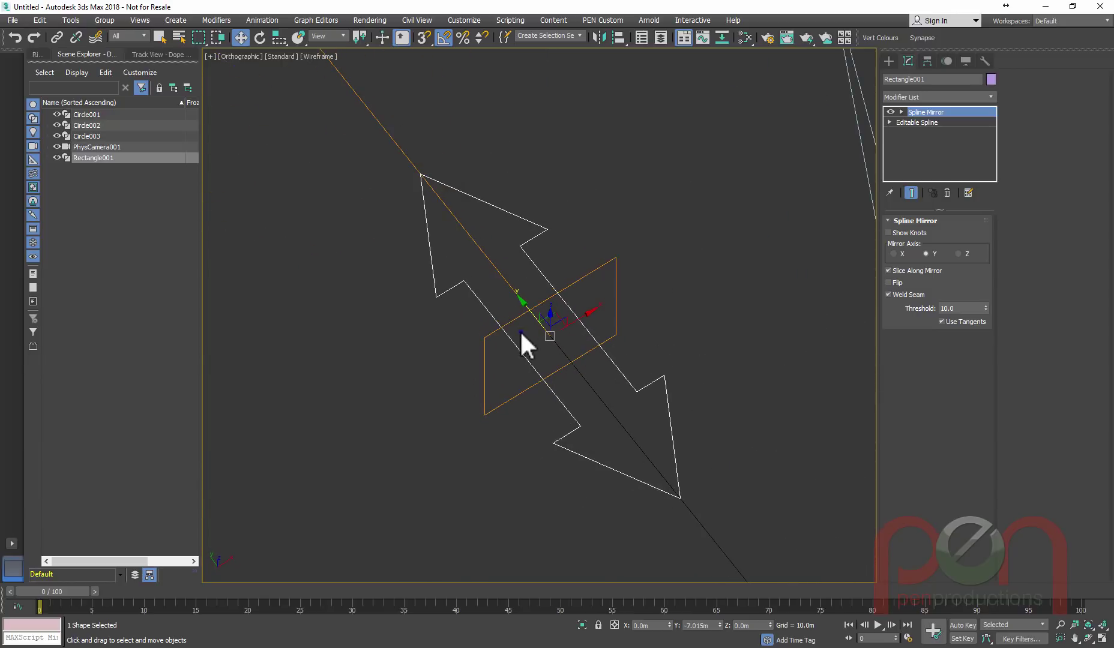
# - Convert the mirrored arrow to an Editable Spline, collapsing its Spline Mirror modifier
pyautogui.rightClick(515, 320)
pyautogui.moveTo(617, 468)
pyautogui.click(677, 471)
# - Raise the double-headed arrow to camera height by setting its Z position to 3 m
pyautogui.moveTo(634, 384)
pyautogui.keyDown('alt'); pyautogui.mouseDown(button='middle')
pyautogui.moveTo(671, 346)
pyautogui.moveTo(611, 410)
pyautogui.moveTo(651, 360)
pyautogui.moveTo(640, 365)
pyautogui.mouseUp(button='middle'); pyautogui.keyUp('alt')
pyautogui.scroll(2, 671, 346)
pyautogui.scroll(-3, 670, 337)
pyautogui.press('l')
pyautogui.press('z')
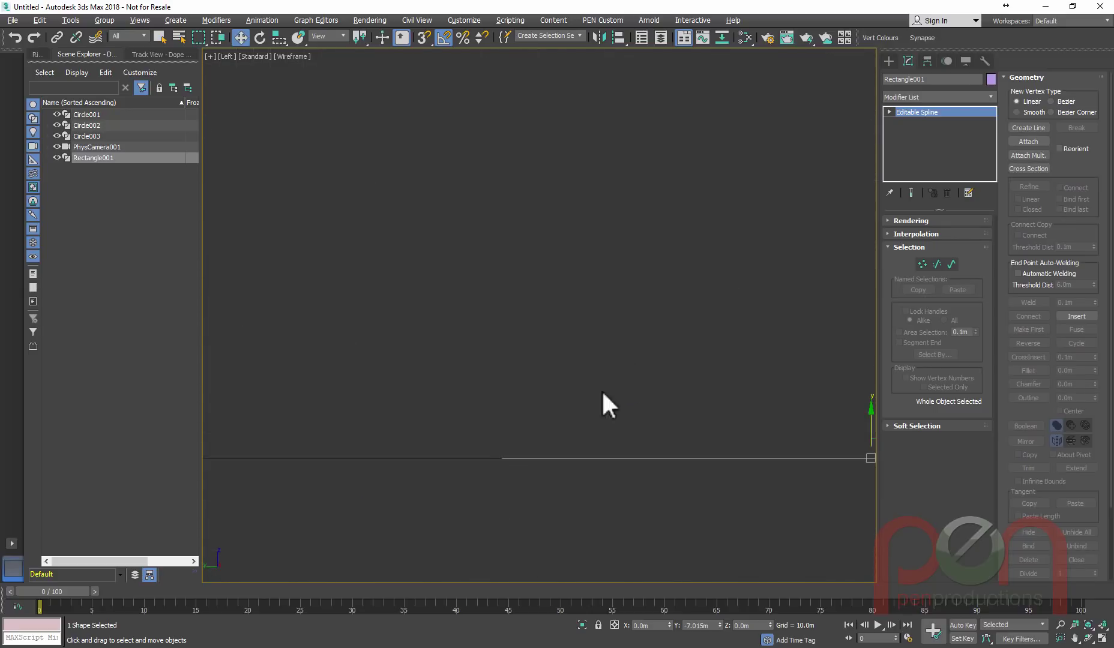
pyautogui.scroll(3, 533, 407)
pyautogui.scroll(-10, 533, 407)
pyautogui.scroll(2, 532, 407)
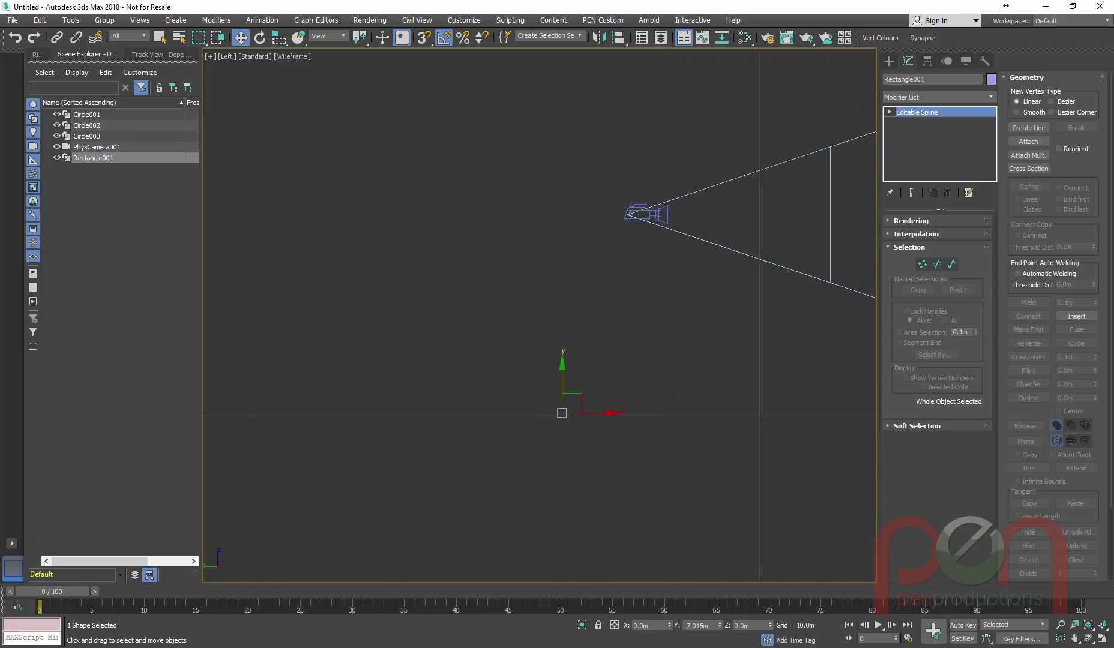
pyautogui.click(758, 626)
pyautogui.write('3')
pyautogui.press('Return')
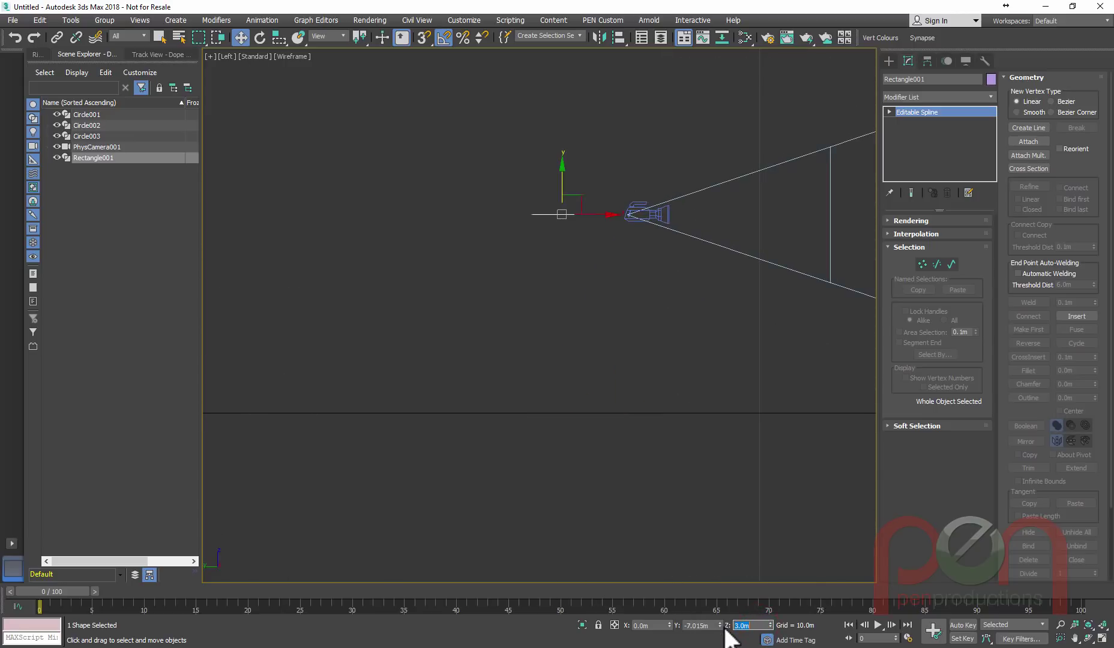
# - Move the arrow towards the camera and align it to PhysCamera001, pivot point to pivot point
pyautogui.moveTo(589, 268)
pyautogui.keyDown('alt'); pyautogui.mouseDown(button='middle')
pyautogui.moveTo(607, 315)
pyautogui.moveTo(597, 268)
pyautogui.mouseUp(button='middle'); pyautogui.keyUp('alt')
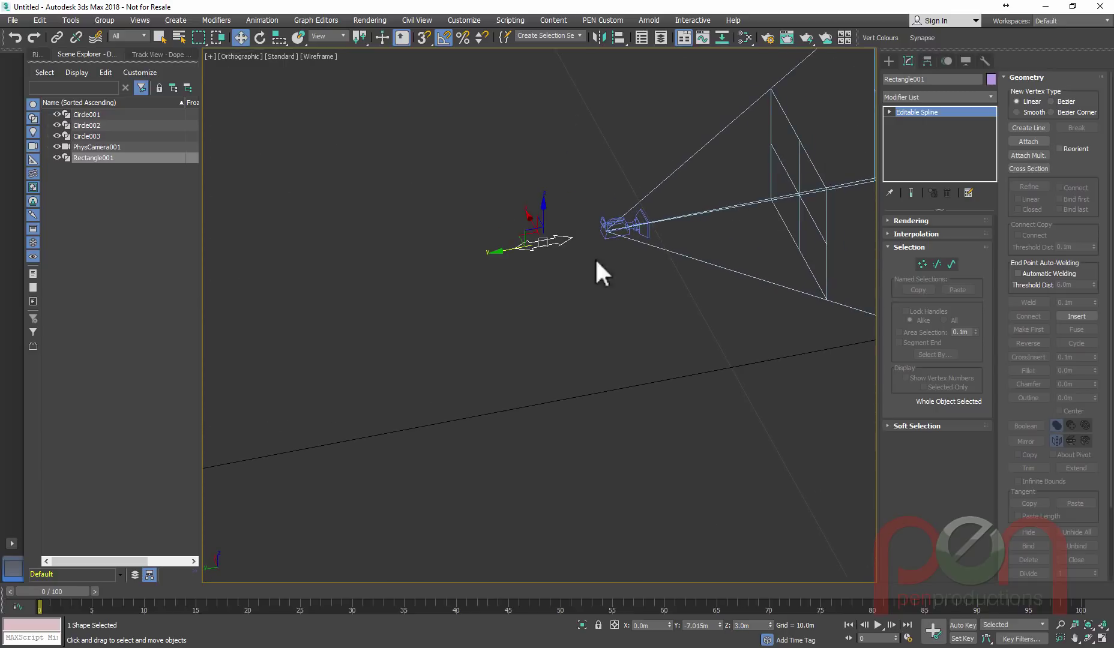
pyautogui.moveTo(509, 251); pyautogui.dragTo(615, 224)
pyautogui.hotkey('alt', 'a')
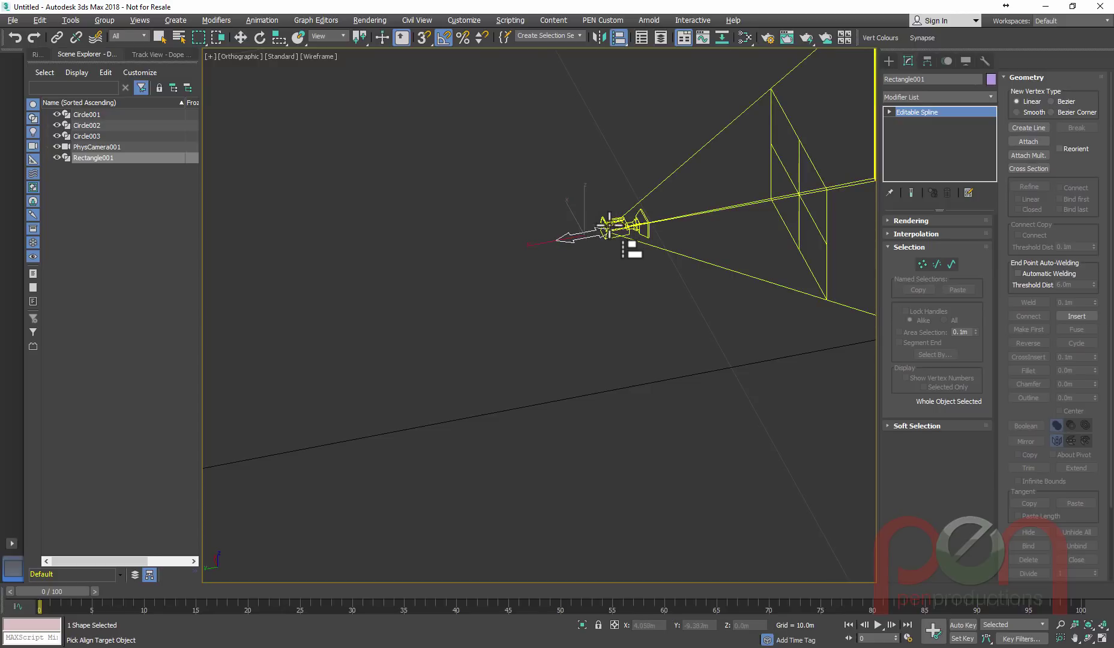
pyautogui.click(620, 246)
pyautogui.click(566, 426)
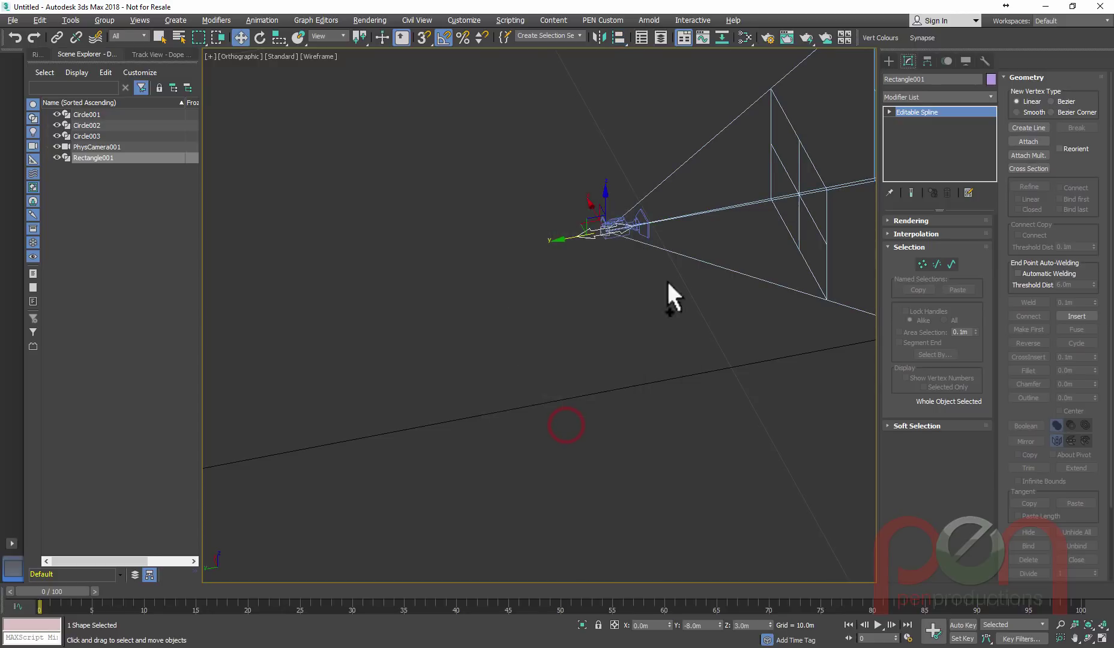
# - Link the arrow to Circle003, Circle003 to Circle002, and Circle002 to the large base circle, Circle001
pyautogui.keyDown('alt'); pyautogui.moveTo(667, 280); pyautogui.dragTo(672, 257, button='middle'); pyautogui.keyUp('alt')
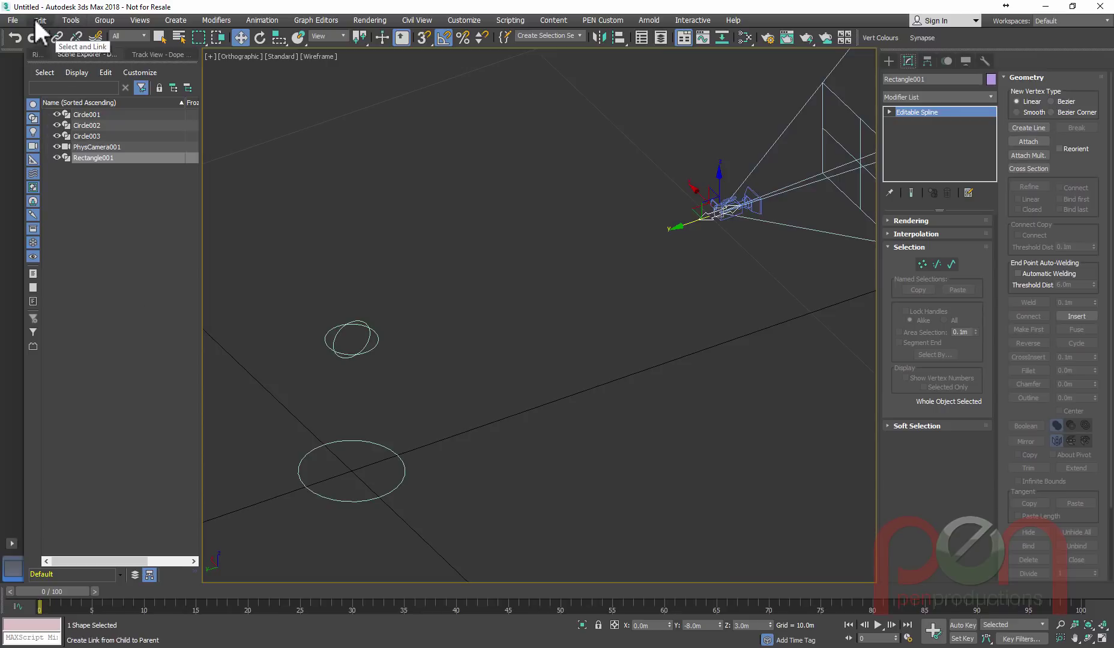
pyautogui.click(57, 36)
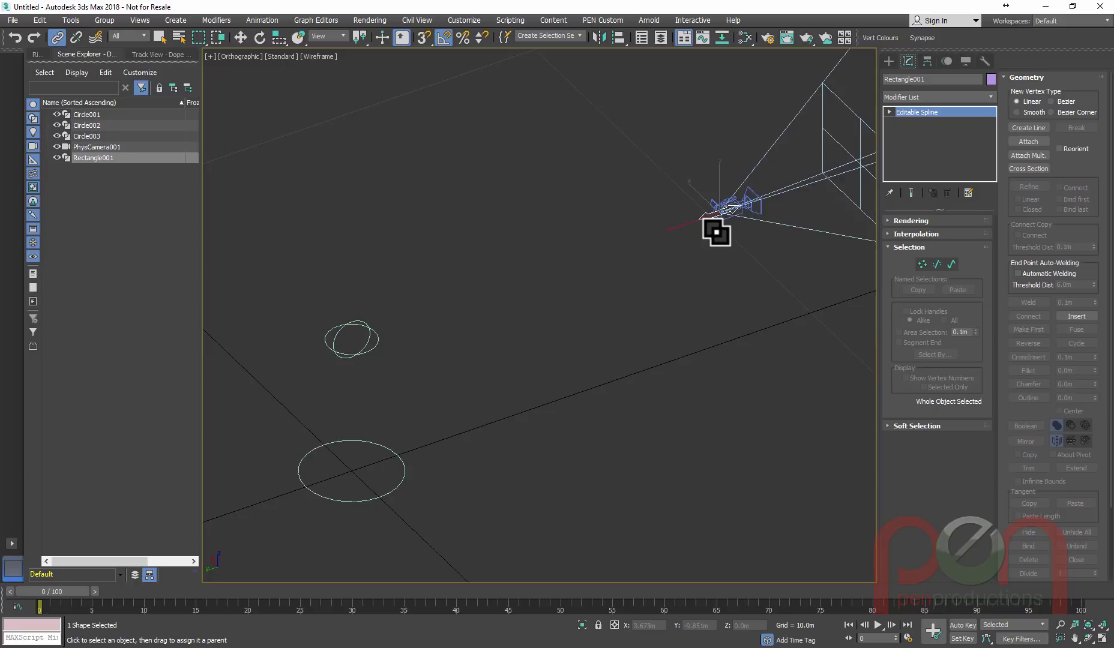
pyautogui.moveTo(703, 220); pyautogui.dragTo(354, 318)
pyautogui.keyDown('alt'); pyautogui.moveTo(426, 336); pyautogui.dragTo(407, 310, button='middle'); pyautogui.keyUp('alt')
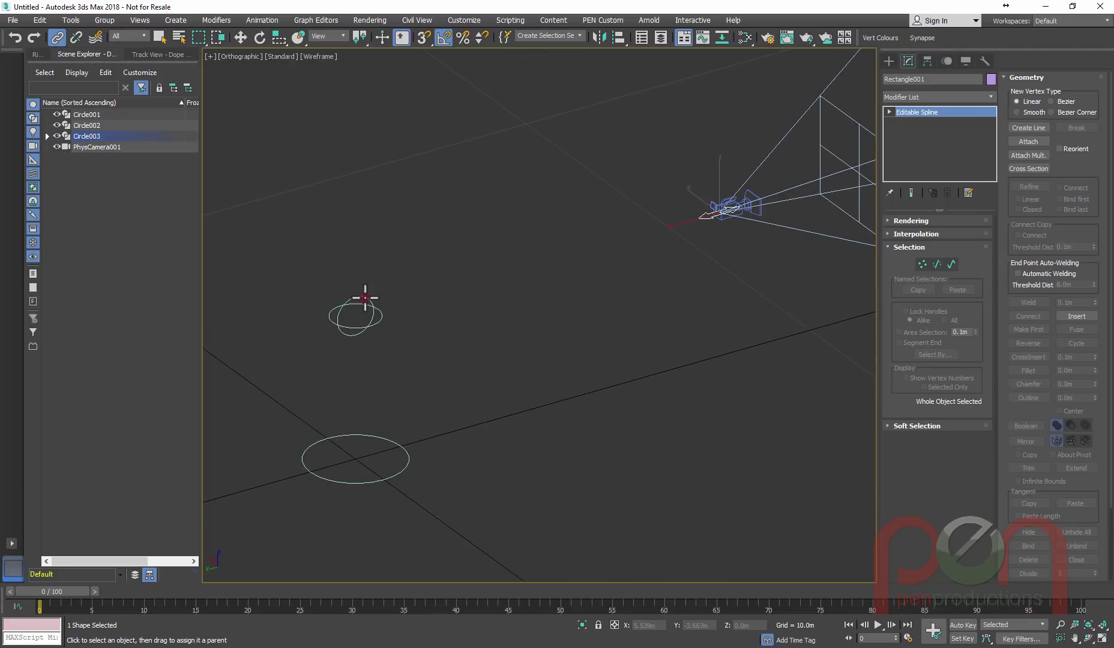
pyautogui.moveTo(364, 298); pyautogui.dragTo(406, 456)
pyautogui.moveTo(413, 395); pyautogui.dragTo(450, 383, button='middle')
pyautogui.click(447, 434)
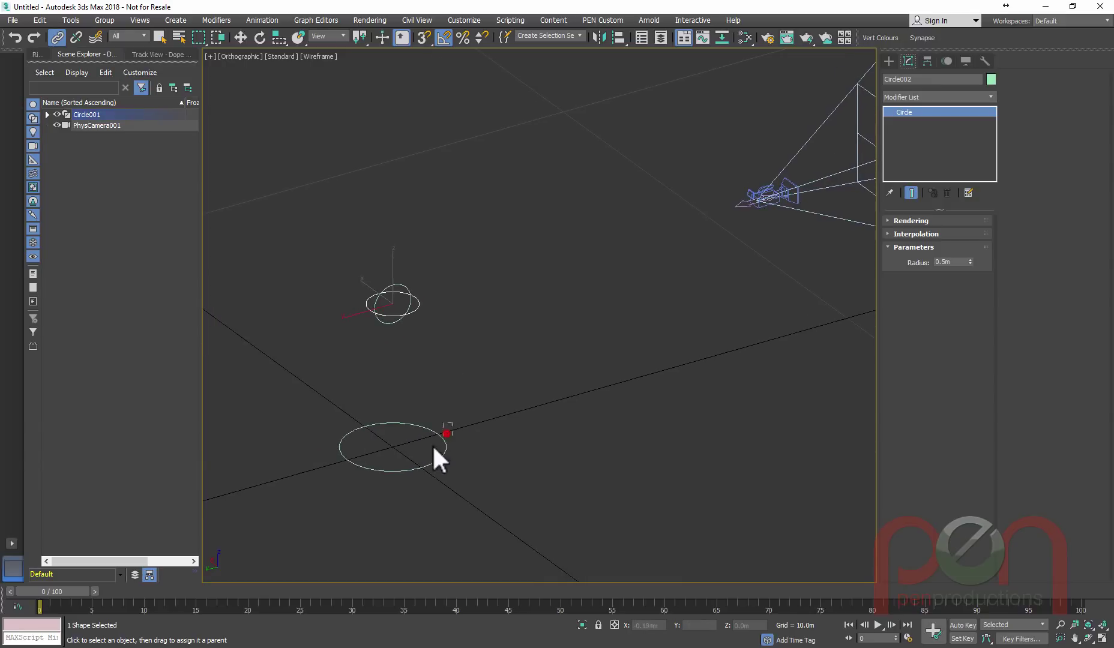
# - Expand the linked hierarchy and rename Circle001 as Camera_CNT_C_JibDollyTruck
pyautogui.click(47, 114)
pyautogui.click(104, 115)
pyautogui.doubleClick(107, 115)
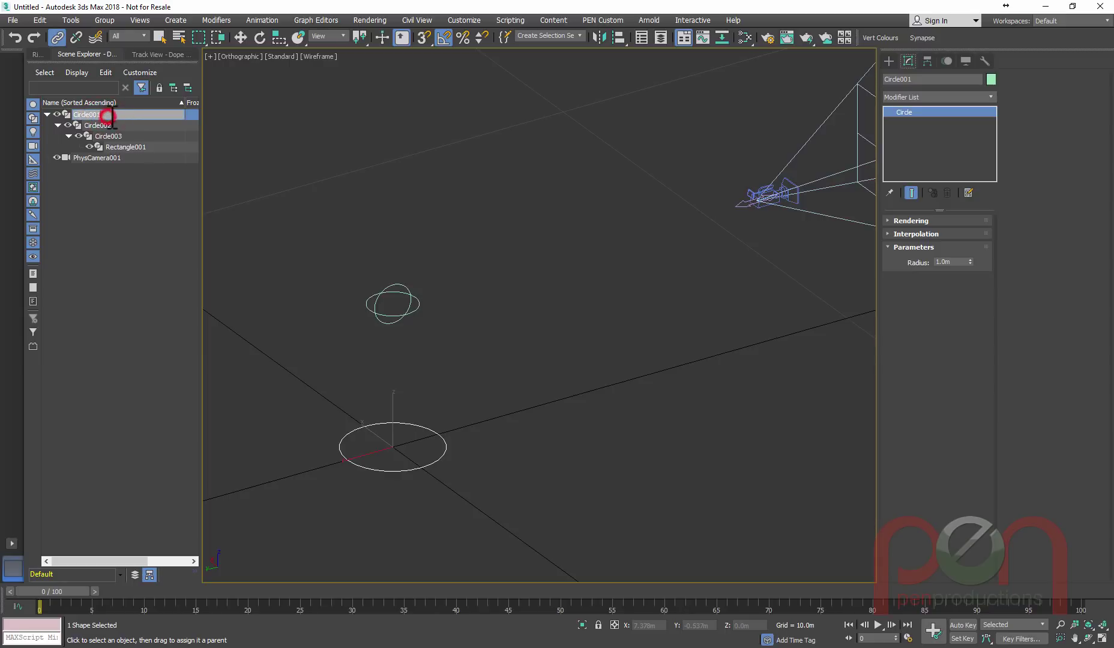
pyautogui.moveTo(118, 114); pyautogui.dragTo(60, 115)
pyautogui.write('Camera_CNT_C')
pyautogui.write('_JibDollyTruck')
pyautogui.press('Return')
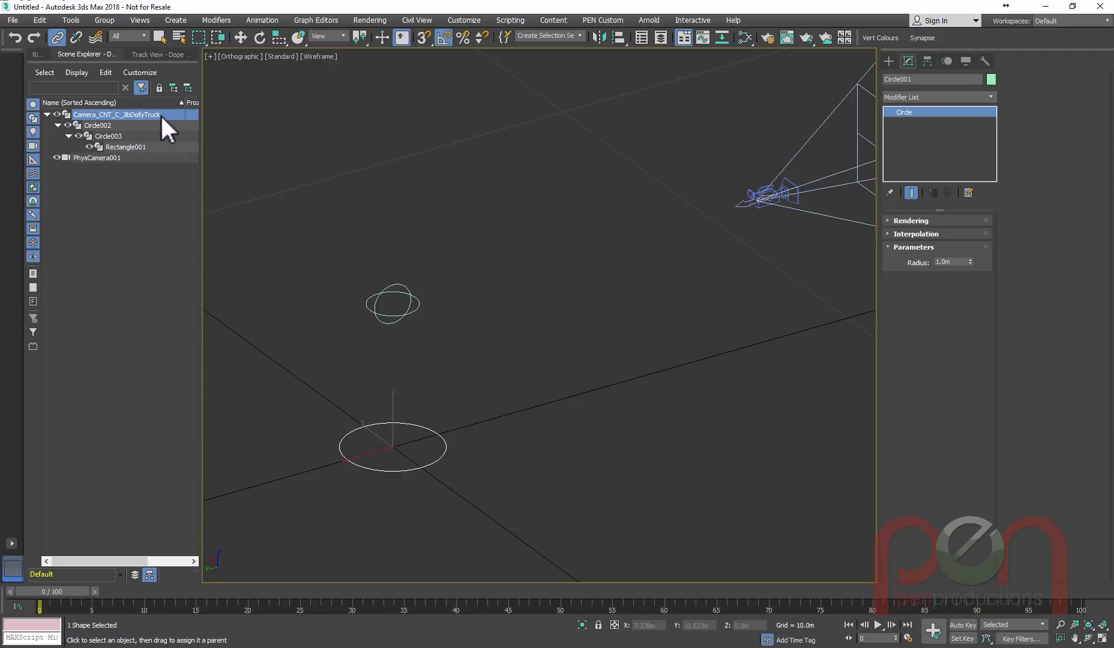
# - Rename Circle002 as Camera_CNT_C_JibPan
pyautogui.click(117, 125)
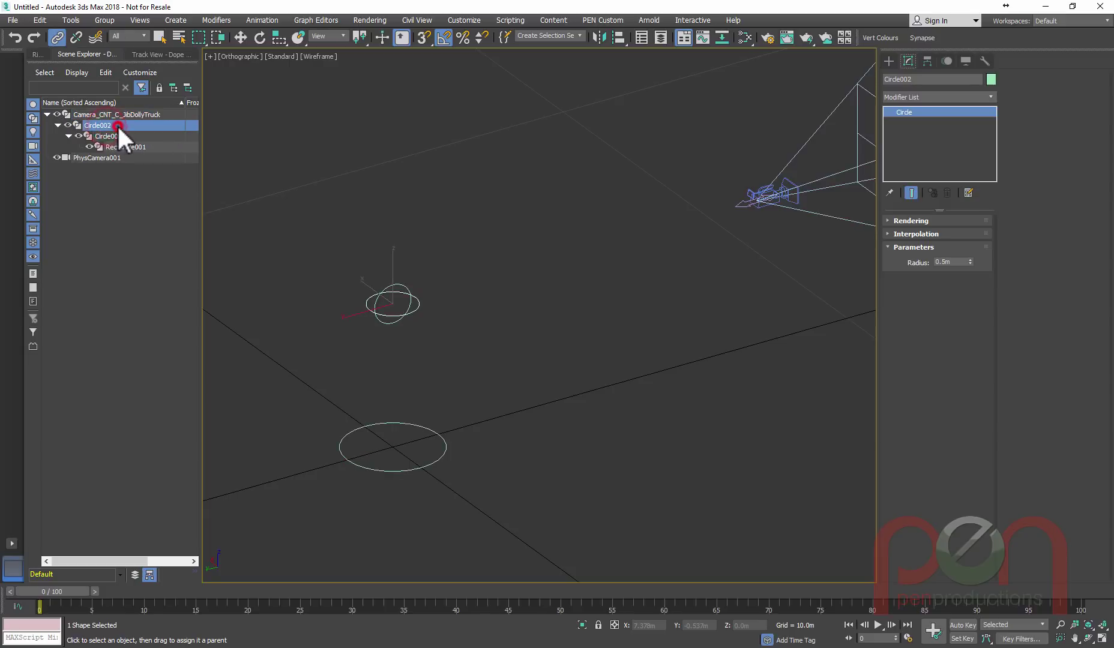
pyautogui.click(118, 125)
pyautogui.write('Camera_CNT_C_JibDollyTruck')
pyautogui.moveTo(171, 126); pyautogui.dragTo(146, 127)
pyautogui.write('Pa')
# - Rename Circle003 as Camera_CNT_C_JibTilt
pyautogui.click(130, 135)
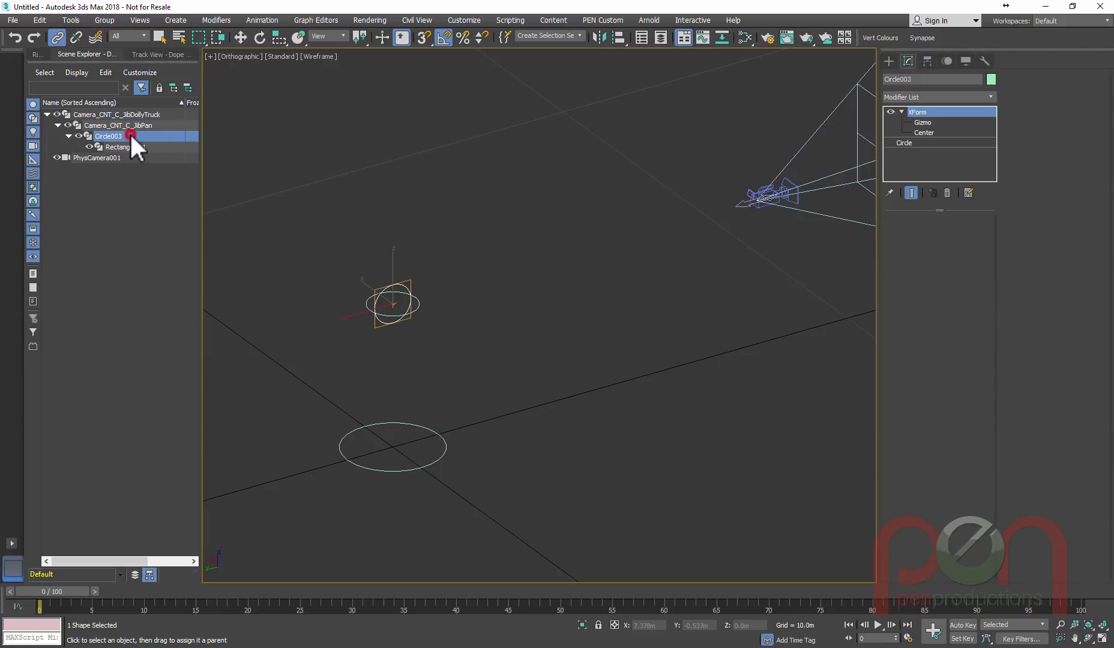
pyautogui.click(128, 137)
pyautogui.write('Camera_CNT_C_JibDollyTruck')
pyautogui.moveTo(182, 137); pyautogui.dragTo(151, 138)
pyautogui.write('Ti')
pyautogui.press('Return')
# - Rename the arrow spline Rectangle001 as Camera_CNT_C_JibLength
pyautogui.click(145, 147)
pyautogui.click(151, 147)
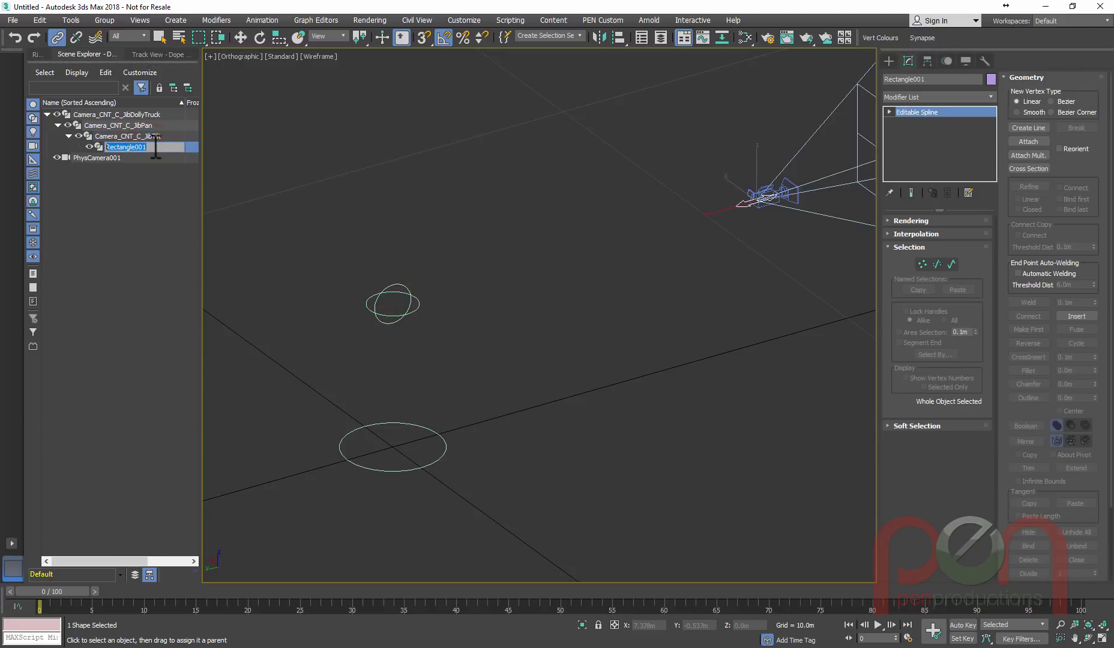
pyautogui.write('Camera_CNT_C_JibDollyTruck')
pyautogui.hotkey('shift', 'Left')
pyautogui.hotkey('shift', 'Left')
pyautogui.hotkey('shift', 'Left')
pyautogui.hotkey('shift', 'Left')
pyautogui.hotkey('shift', 'Left')
pyautogui.hotkey('shift', 'Left')
pyautogui.hotkey('shift', 'Left')
pyautogui.write('Length')
pyautogui.press('Return')
# - Select the physical camera and lower it beneath the arrow to a Z height of about 2.18 m
pyautogui.moveTo(651, 289); pyautogui.dragTo(618, 246, button='middle')
pyautogui.moveTo(678, 246); pyautogui.dragTo(645, 228, button='middle')
pyautogui.click(673, 202)
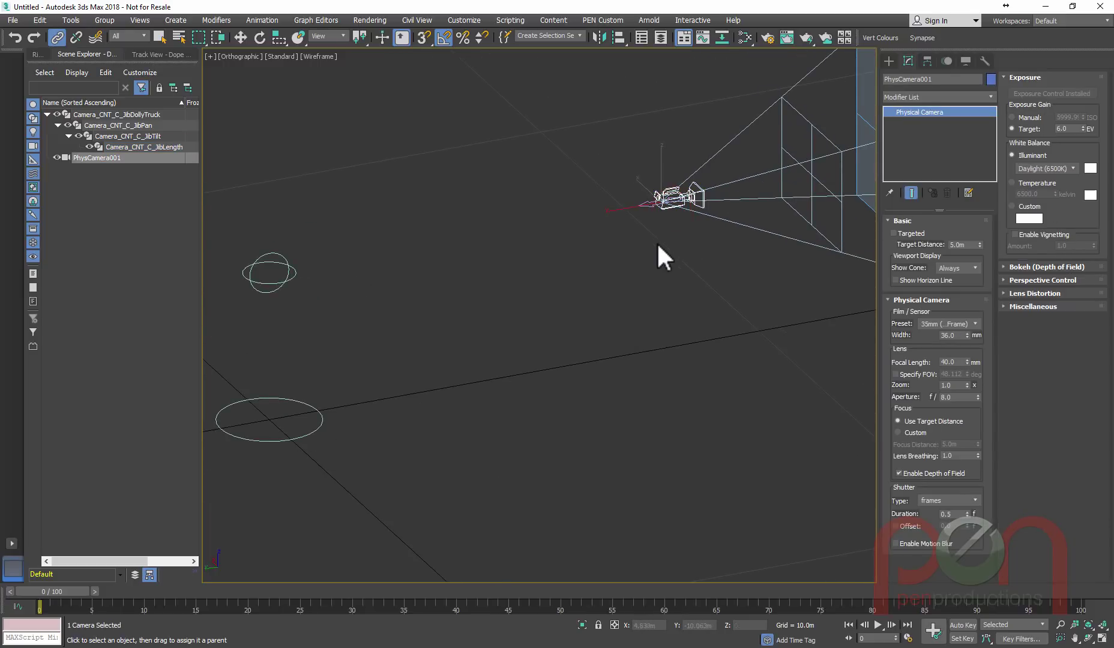
pyautogui.rightClick(651, 247)
pyautogui.click(669, 257)
pyautogui.moveTo(645, 264); pyautogui.dragTo(620, 261, button='middle')
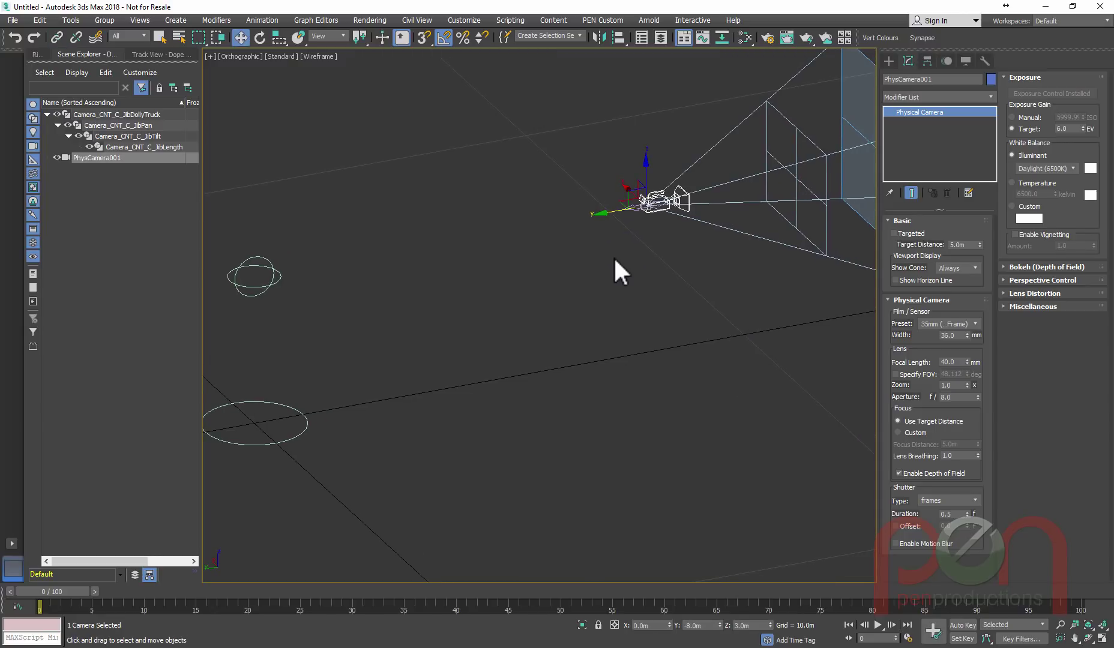
pyautogui.press('l')
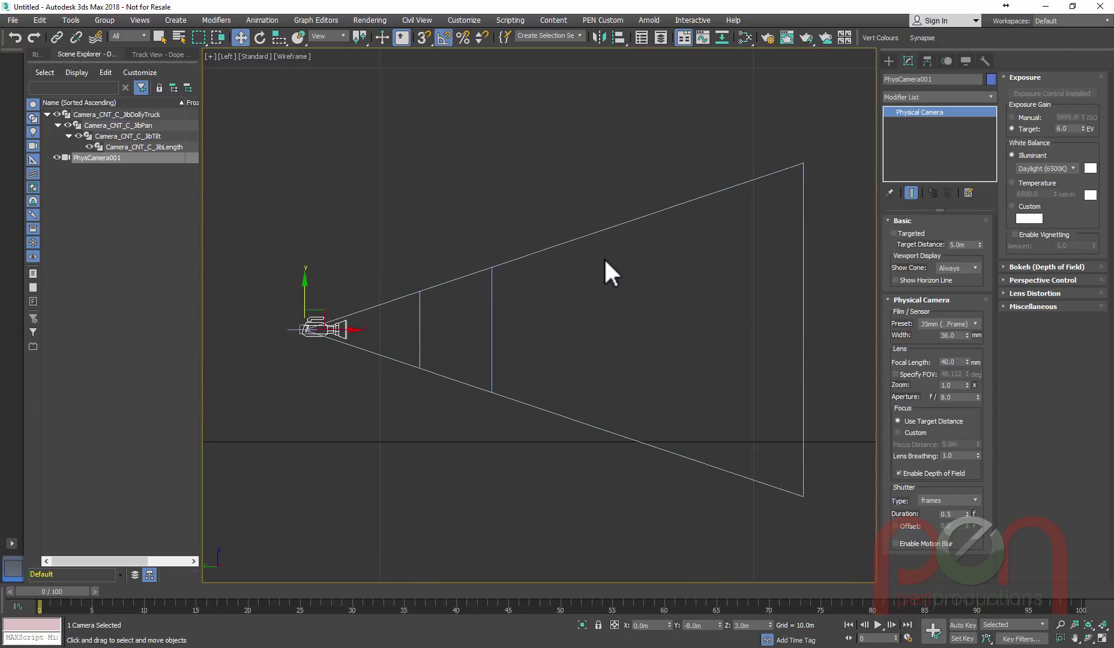
pyautogui.moveTo(657, 339); pyautogui.dragTo(468, 302, button='middle')
pyautogui.scroll(-6, 467, 302)
pyautogui.moveTo(384, 332); pyautogui.dragTo(557, 359, button='middle')
pyautogui.scroll(5, 557, 358)
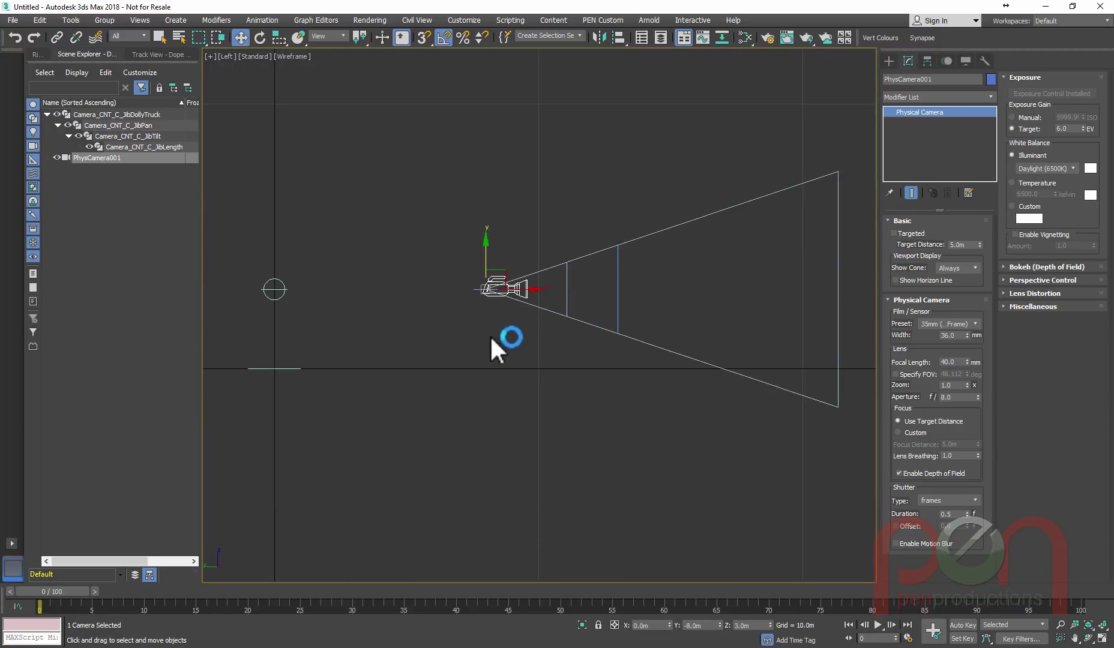
pyautogui.moveTo(599, 274); pyautogui.dragTo(717, 289, button='middle')
pyautogui.scroll(2, 660, 276)
pyautogui.moveTo(684, 252); pyautogui.dragTo(685, 292)
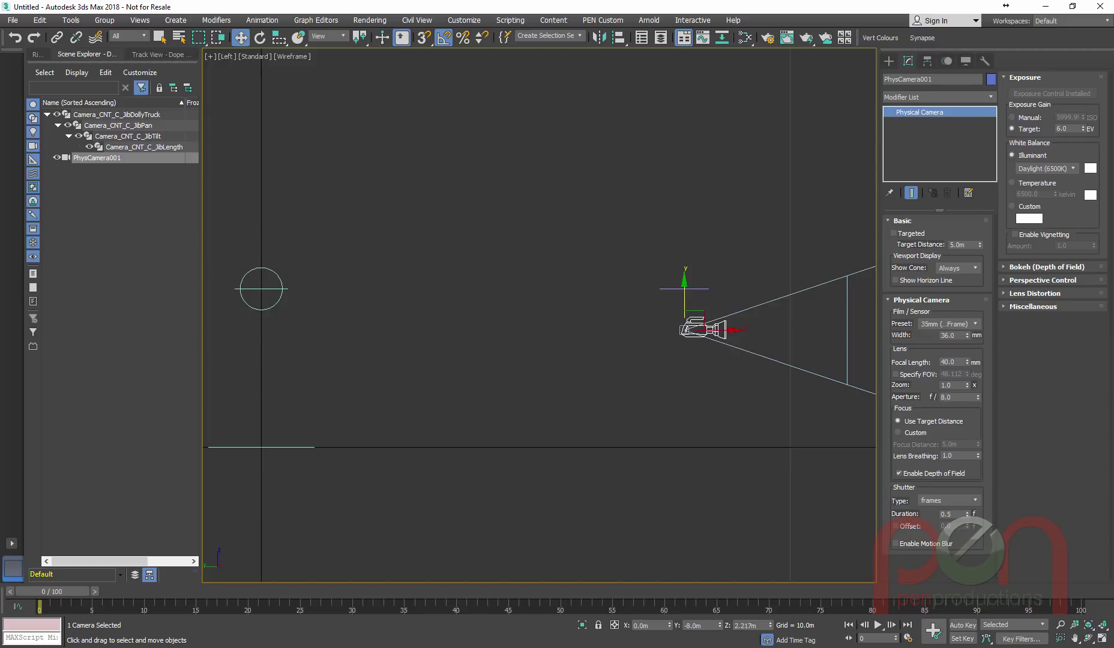
pyautogui.moveTo(522, 394); pyautogui.dragTo(555, 398, button='middle')
pyautogui.moveTo(719, 291); pyautogui.dragTo(719, 294)
# - Clone the jib pan circle as a copy and align it to the arrow control on all axes, pivot to pivot
pyautogui.keyDown('alt'); pyautogui.moveTo(751, 300); pyautogui.dragTo(712, 321, button='middle'); pyautogui.keyUp('alt')
pyautogui.click(292, 286)
pyautogui.keyDown('alt'); pyautogui.moveTo(291, 286); pyautogui.dragTo(372, 329, button='middle'); pyautogui.keyUp('alt')
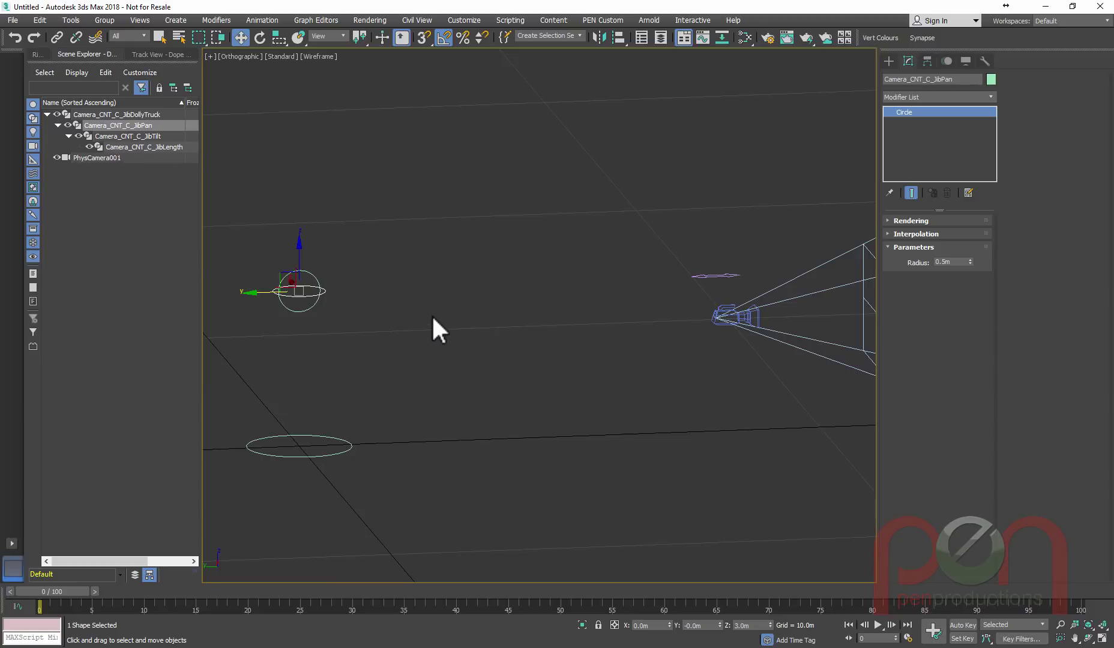
pyautogui.keyDown('shift'); pyautogui.moveTo(266, 292); pyautogui.dragTo(491, 291); pyautogui.keyUp('shift')
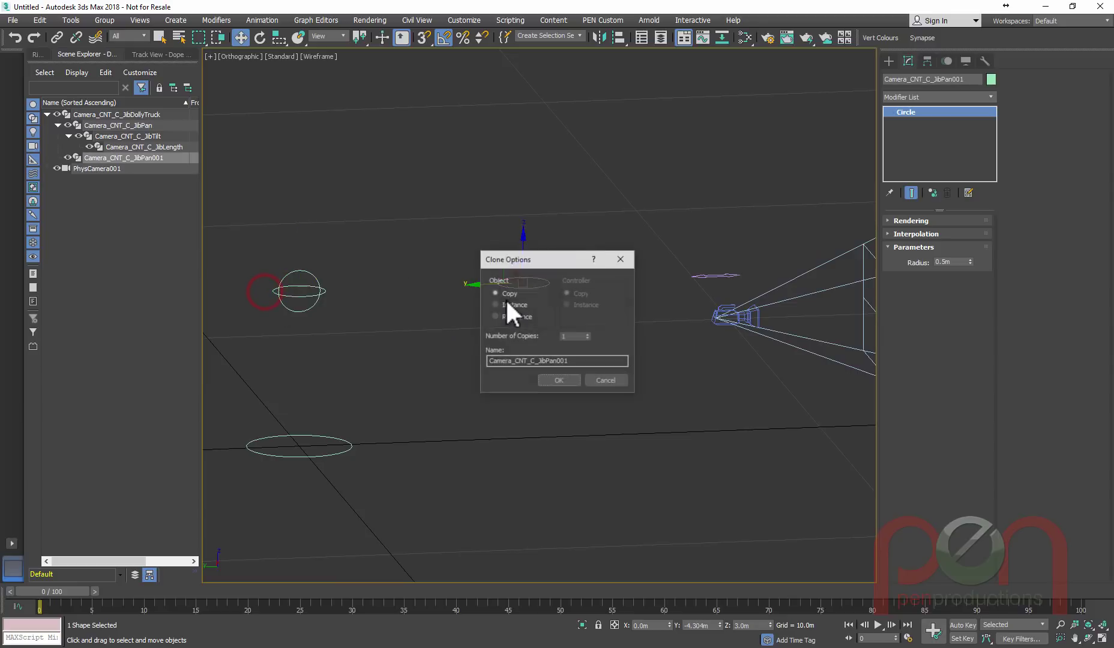
pyautogui.click(558, 381)
pyautogui.hotkey('alt', 'a')
pyautogui.click(714, 275)
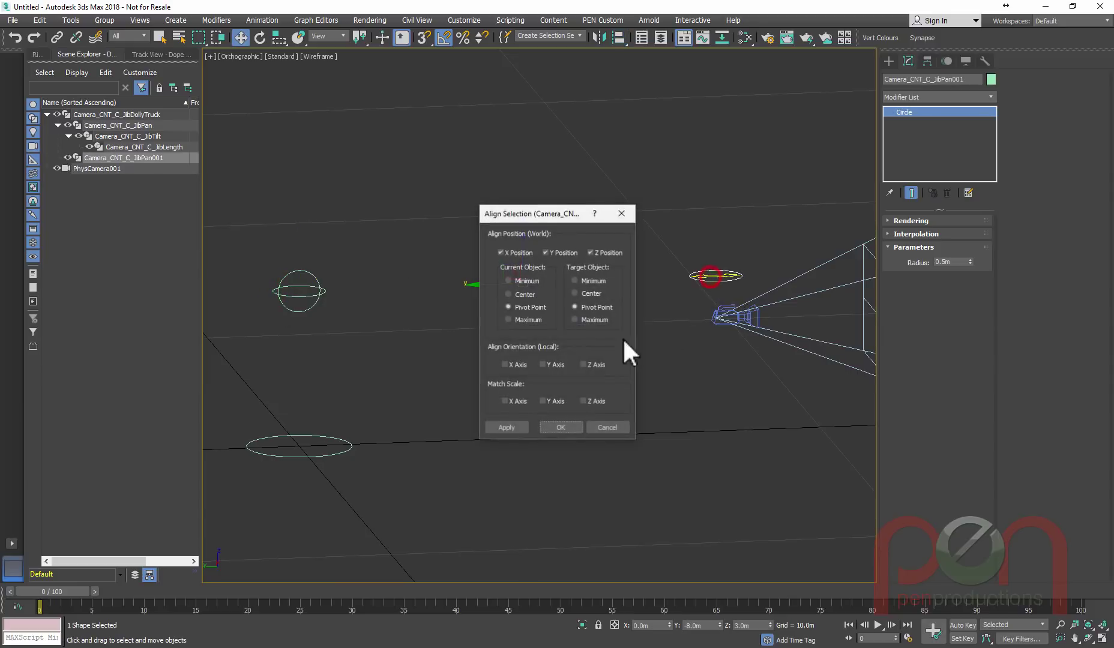
pyautogui.click(561, 427)
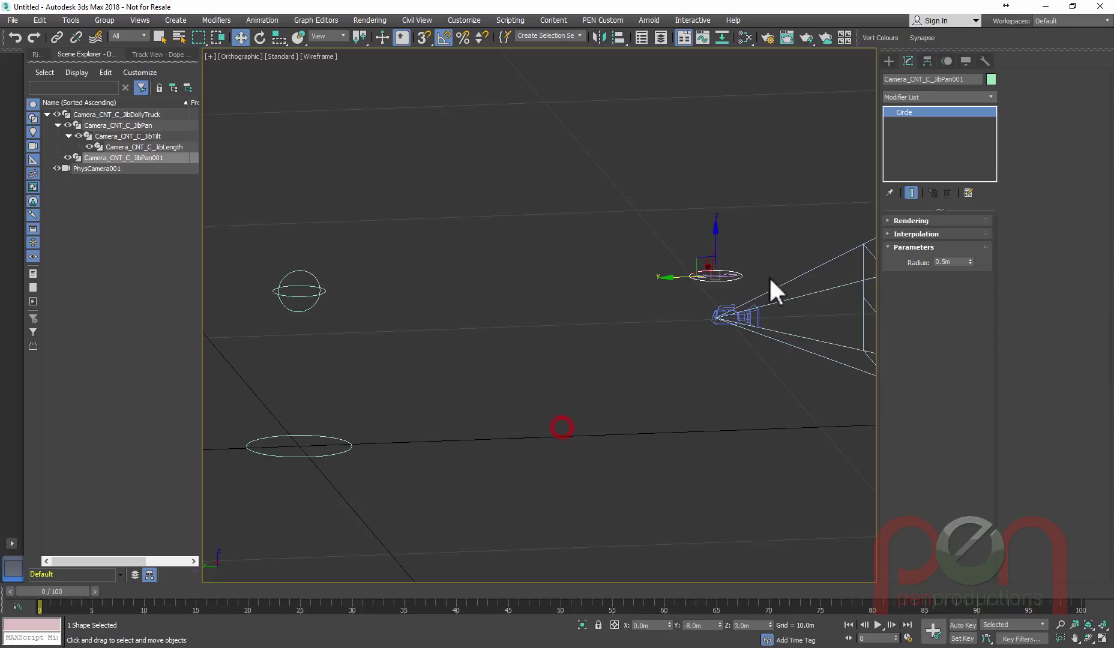
# - Clone the jib tilt circle as a copy and align it to the camera on all axes, pivot to pivot
pyautogui.keyDown('alt'); pyautogui.moveTo(769, 277); pyautogui.dragTo(675, 309, button='middle'); pyautogui.keyUp('alt')
pyautogui.moveTo(675, 310)
pyautogui.keyDown('alt'); pyautogui.mouseDown(button='middle')
pyautogui.moveTo(694, 287)
pyautogui.moveTo(686, 299)
pyautogui.mouseUp(button='middle'); pyautogui.keyUp('alt')
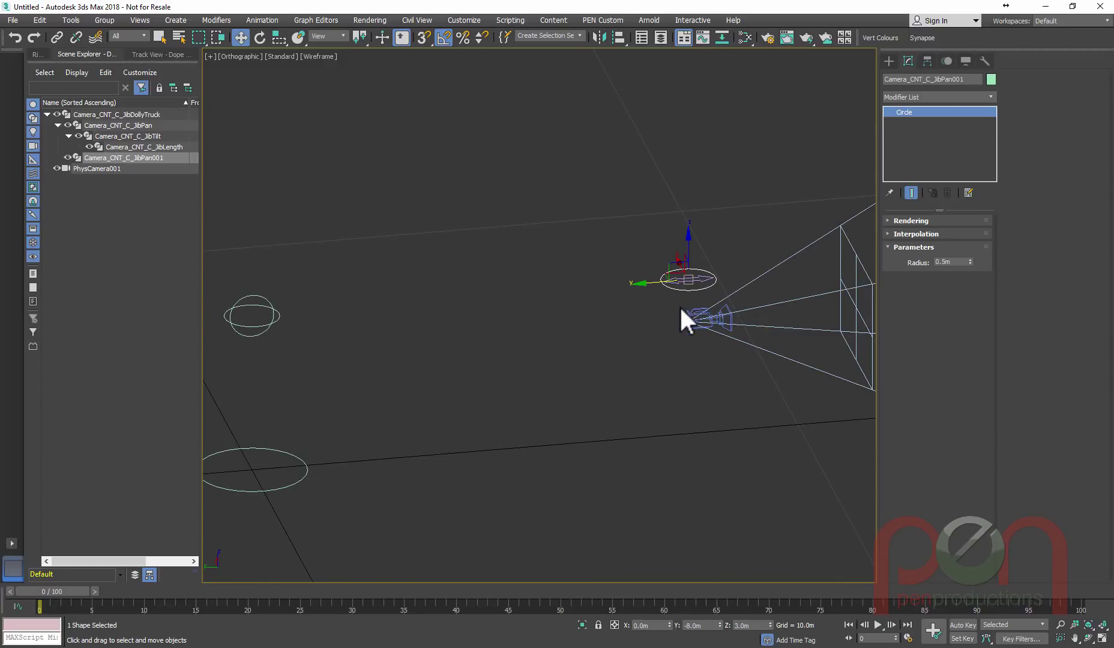
pyautogui.click(266, 309)
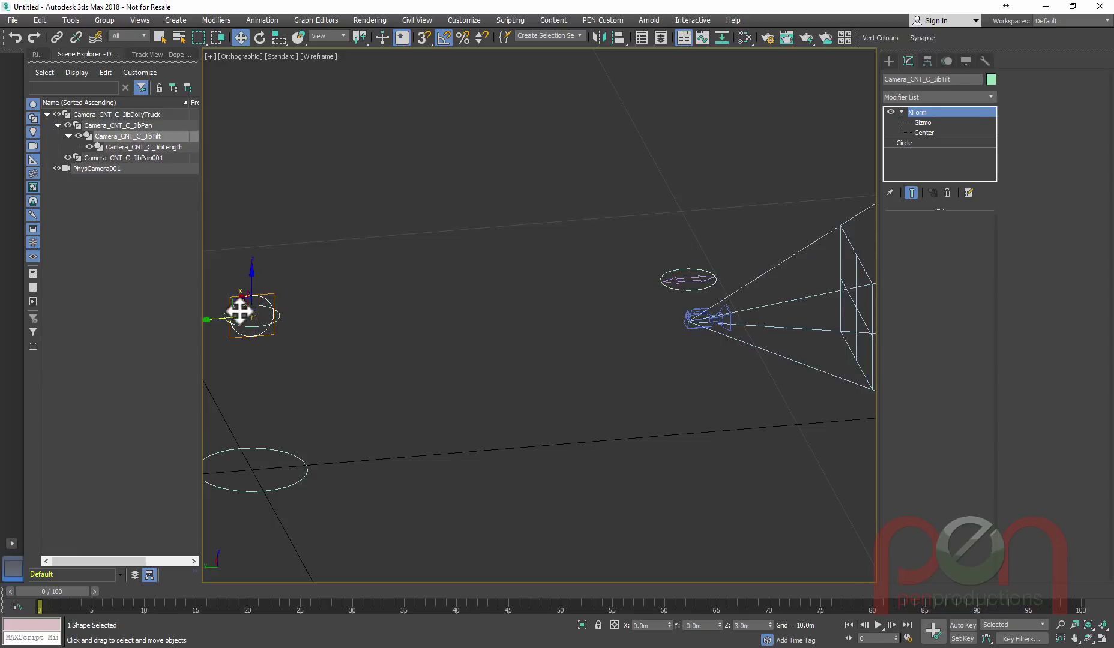
pyautogui.keyDown('shift'); pyautogui.moveTo(239, 307); pyautogui.dragTo(673, 316); pyautogui.keyUp('shift')
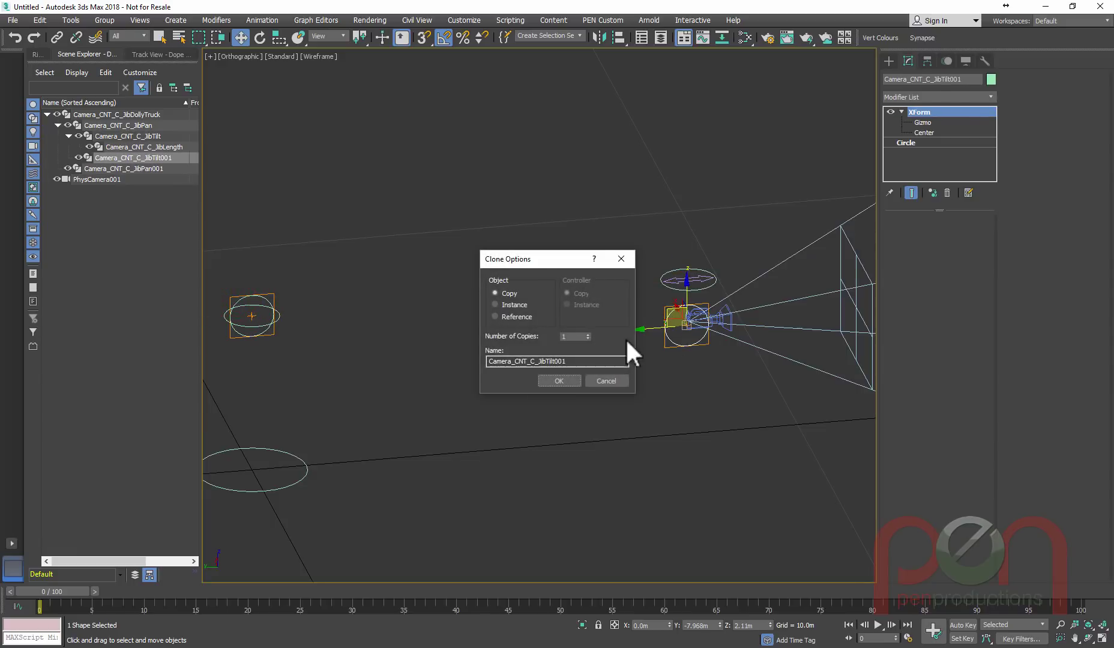
pyautogui.click(559, 381)
pyautogui.hotkey('alt', 'a')
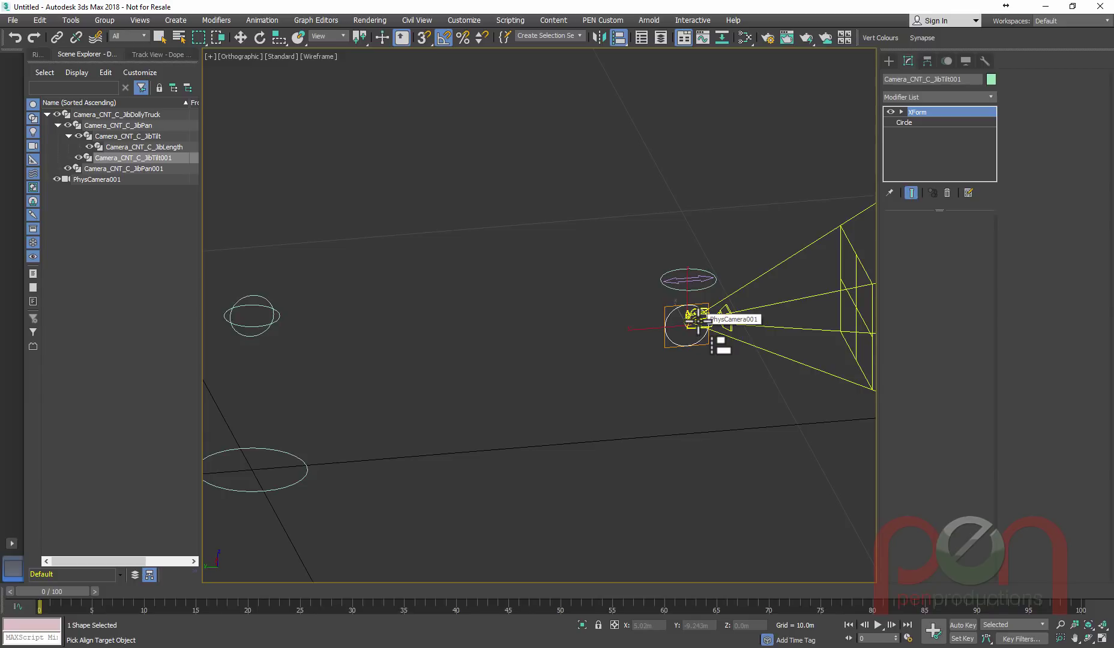
pyautogui.click(698, 322)
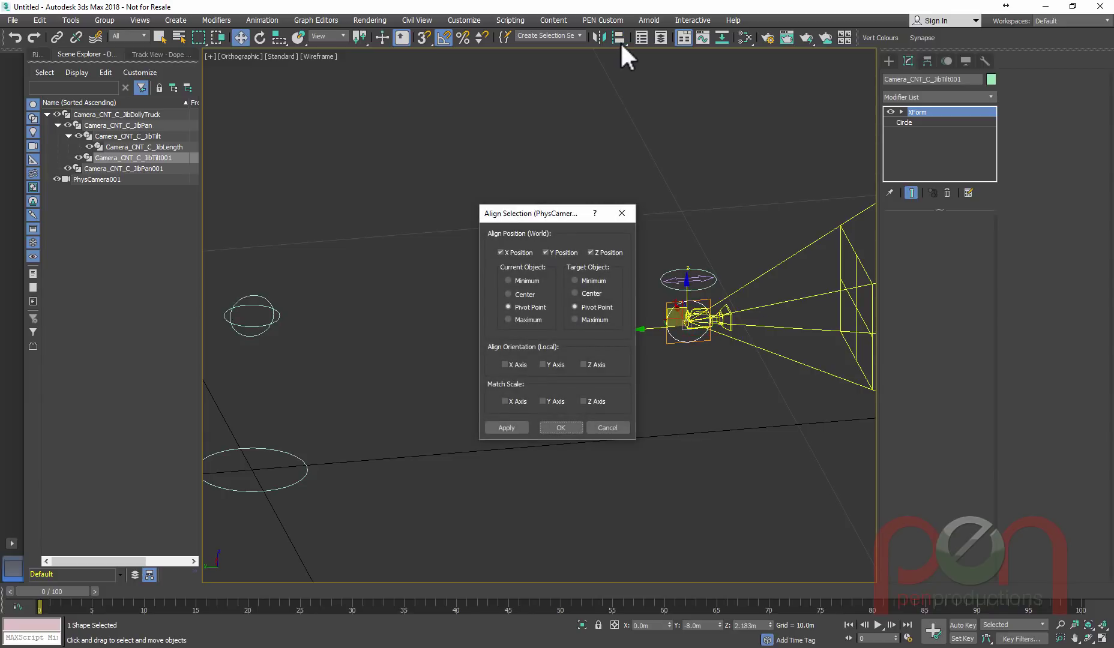
pyautogui.click(561, 427)
# - Clone the tilt circle around the camera in place and set the new circle's radius to 0.3 m
pyautogui.scroll(3, 726, 325)
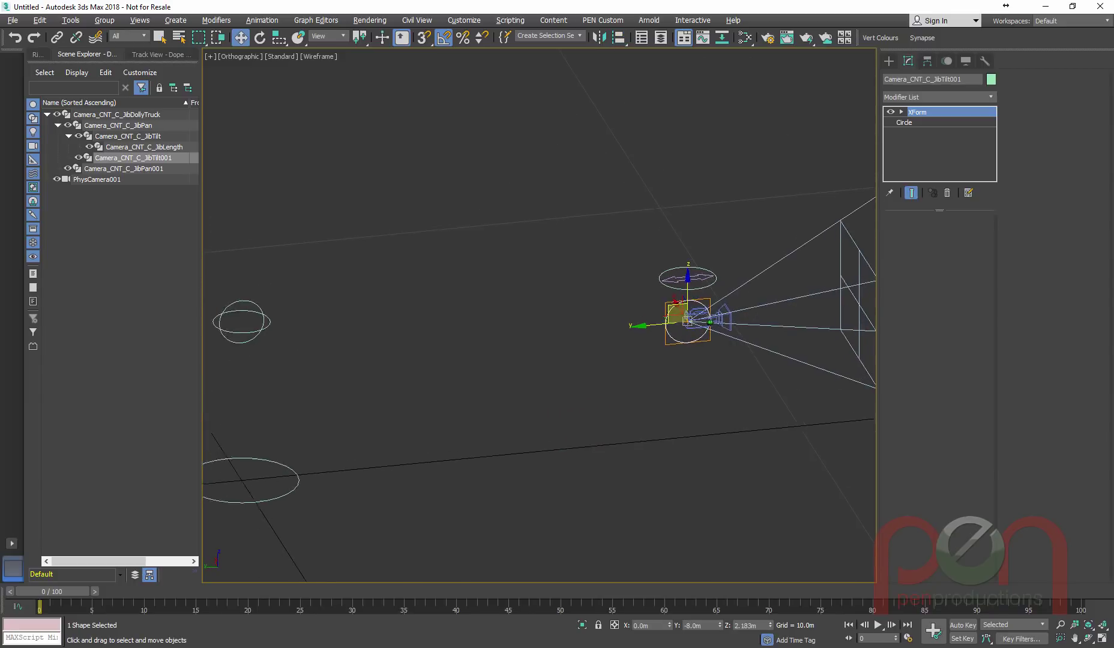
pyautogui.scroll(1, 726, 330)
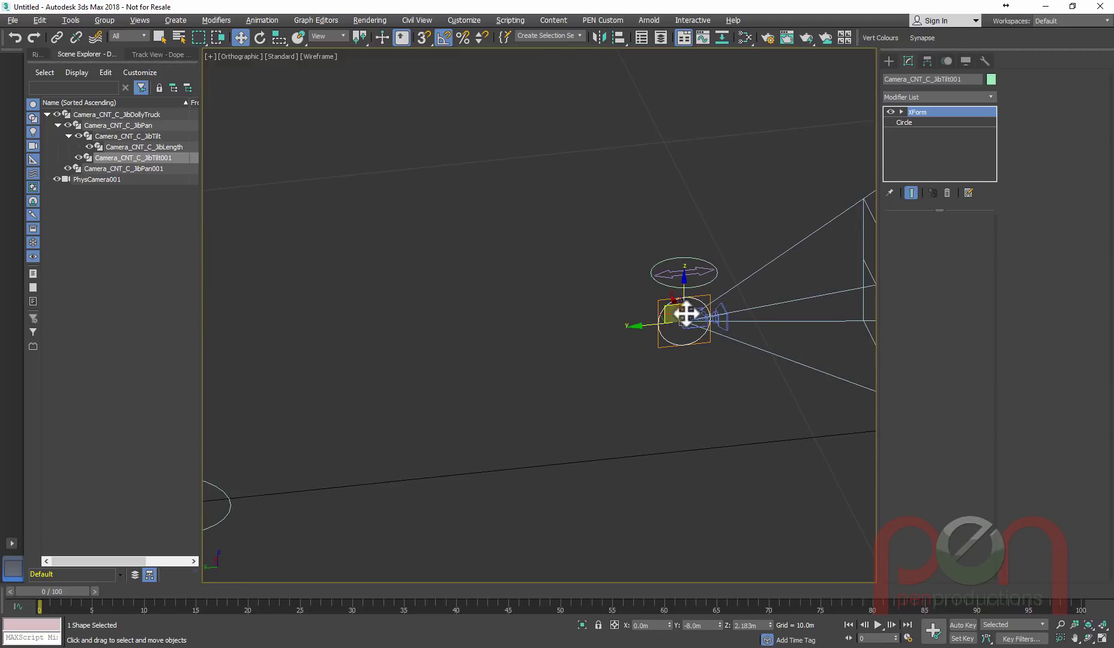
pyautogui.moveTo(701, 336); pyautogui.dragTo(667, 341, button='middle')
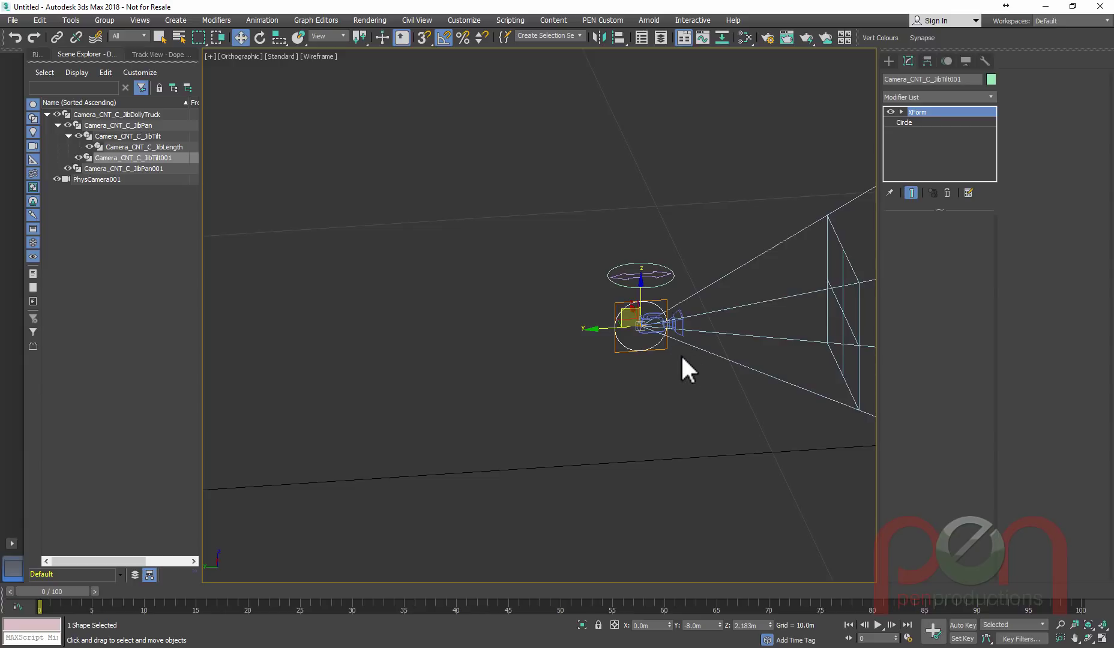
pyautogui.hotkey('ctrl', 'v')
pyautogui.click(539, 376)
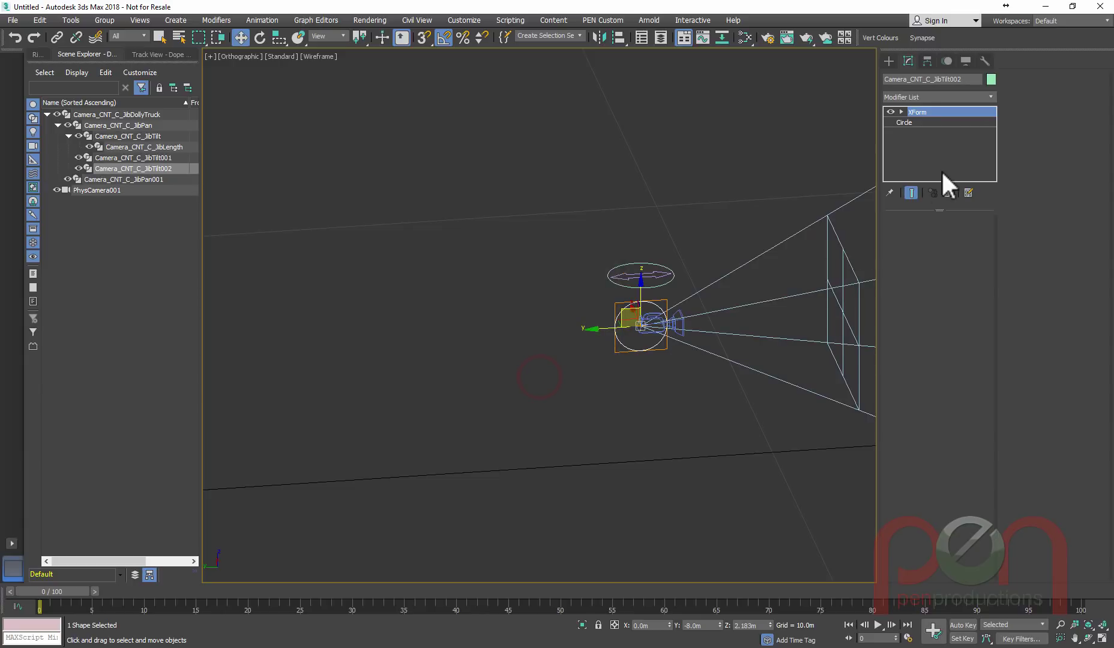
pyautogui.click(913, 122)
pyautogui.doubleClick(964, 262)
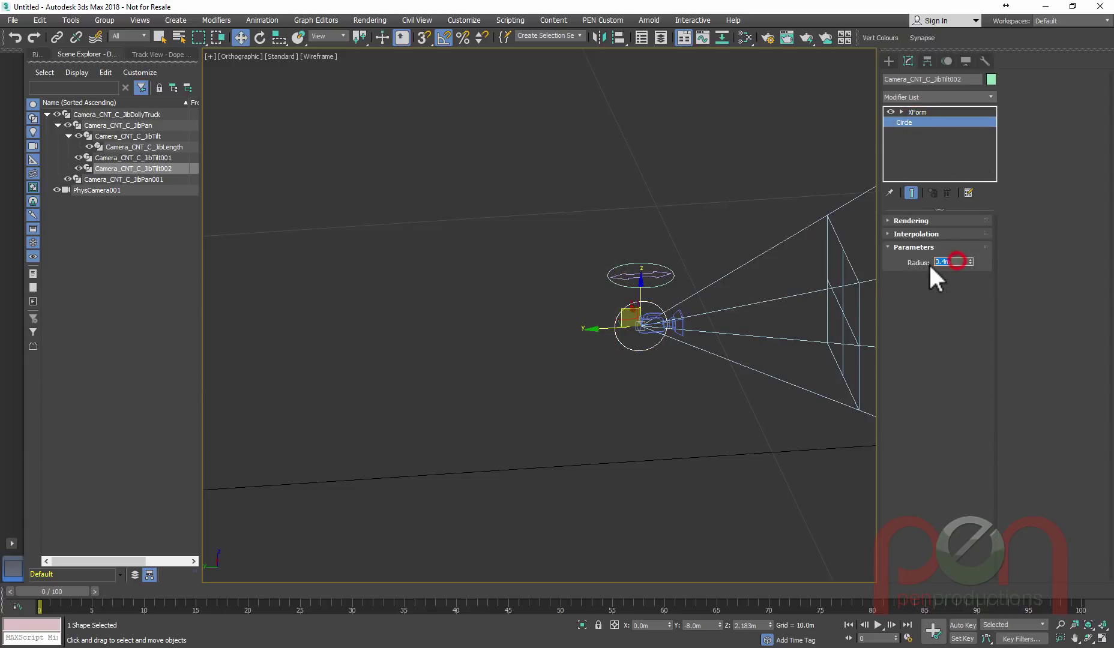
pyautogui.write('0.3')
pyautogui.press('Return')
pyautogui.moveTo(654, 316)
pyautogui.keyDown('alt'); pyautogui.mouseDown(button='middle')
pyautogui.moveTo(664, 331)
pyautogui.moveTo(652, 333)
pyautogui.mouseUp(button='middle'); pyautogui.keyUp('alt')
pyautogui.scroll(3, 664, 331)
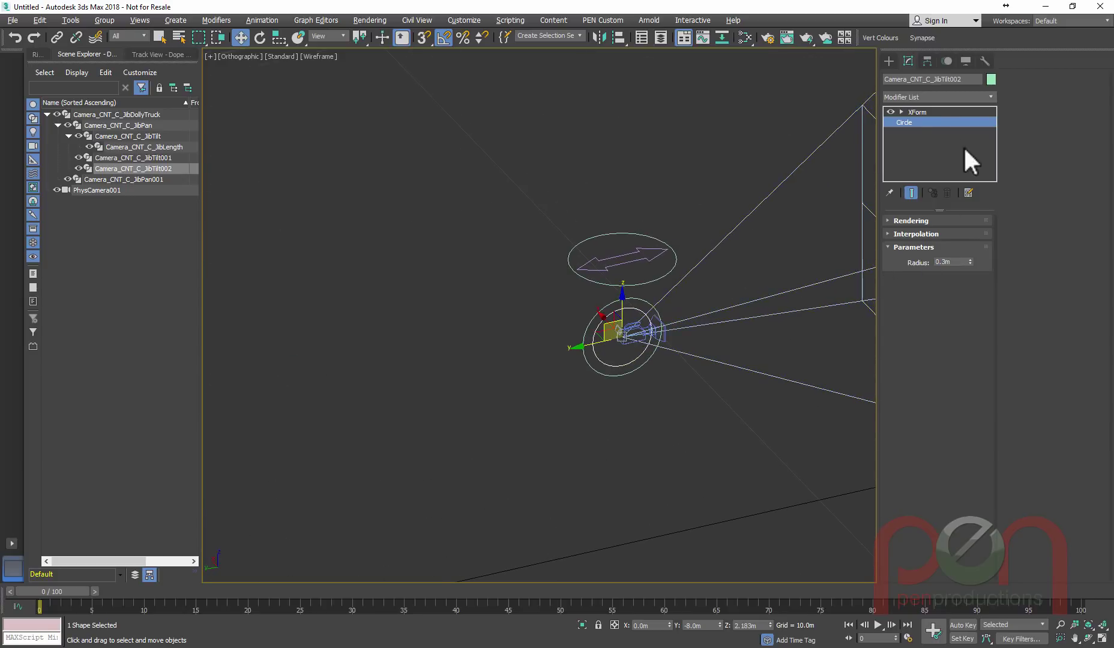
# - Rotate the 0.3 m circle around the camera so it faces along the camera's viewing direction
pyautogui.click(922, 112)
pyautogui.moveTo(734, 266); pyautogui.dragTo(701, 302, button='middle')
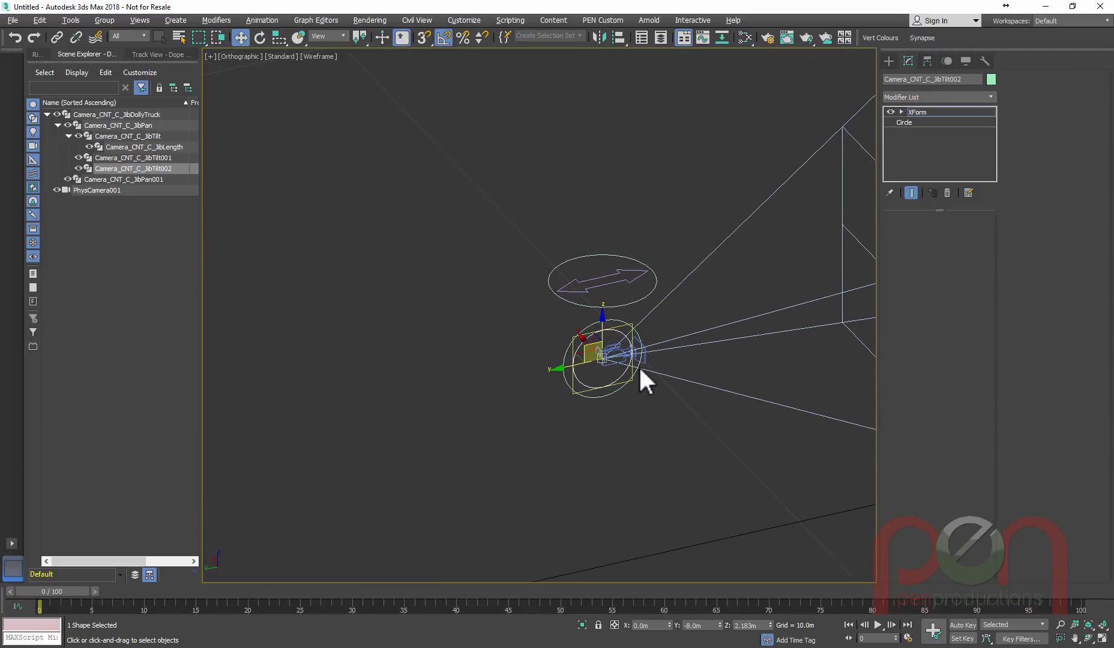
pyautogui.press('e')
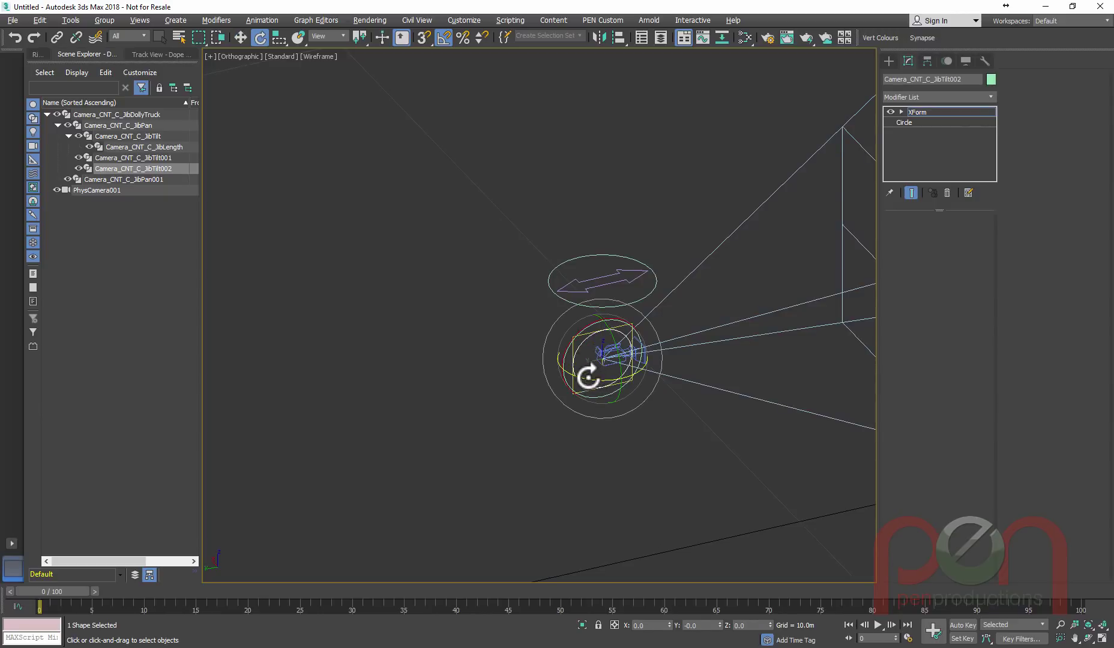
pyautogui.moveTo(637, 381)
pyautogui.mouseDown()
pyautogui.moveTo(646, 429)
pyautogui.moveTo(704, 481)
pyautogui.moveTo(635, 390)
pyautogui.mouseUp()
pyautogui.keyDown('alt'); pyautogui.moveTo(635, 390); pyautogui.dragTo(668, 258, button='middle'); pyautogui.keyUp('alt')
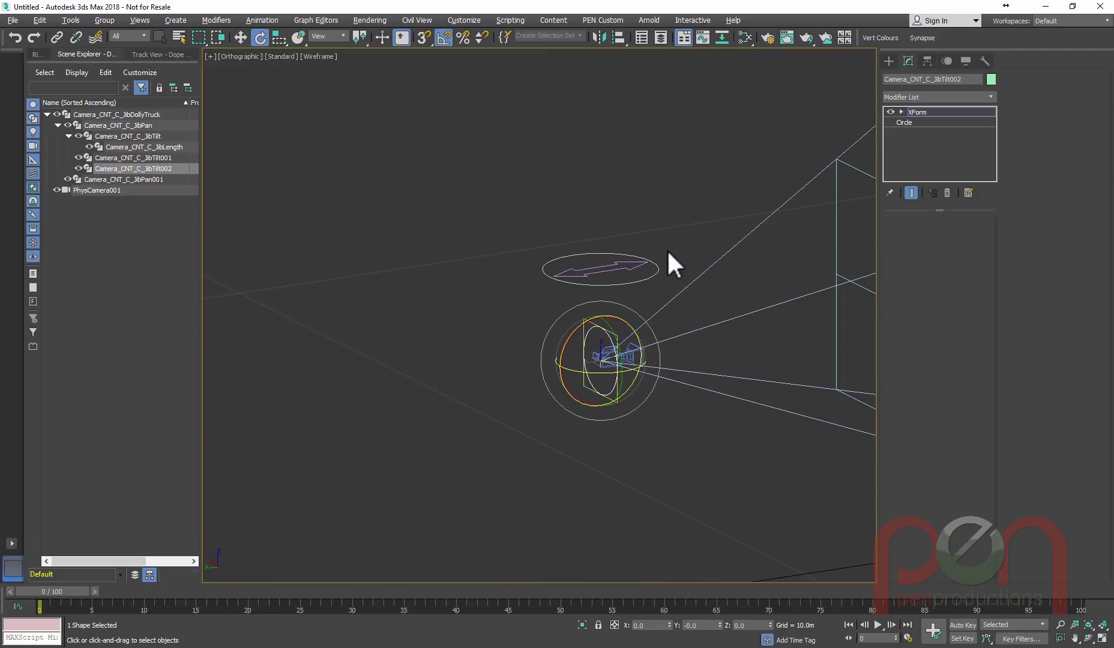
pyautogui.click(667, 249)
pyautogui.keyDown('alt'); pyautogui.moveTo(670, 353); pyautogui.dragTo(638, 326, button='middle'); pyautogui.keyUp('alt')
pyautogui.scroll(-1, 622, 377)
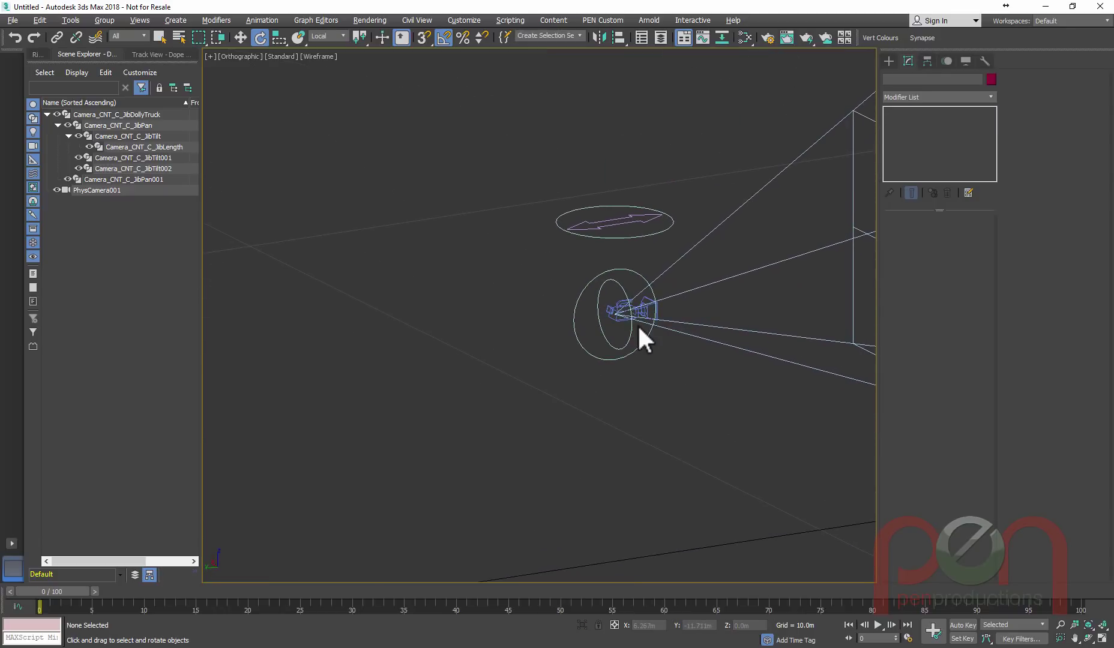
# - Link the camera to the small inner circle, that circle to the larger tilt circle, and the tilt circle to the upper pan circle
pyautogui.click(57, 37)
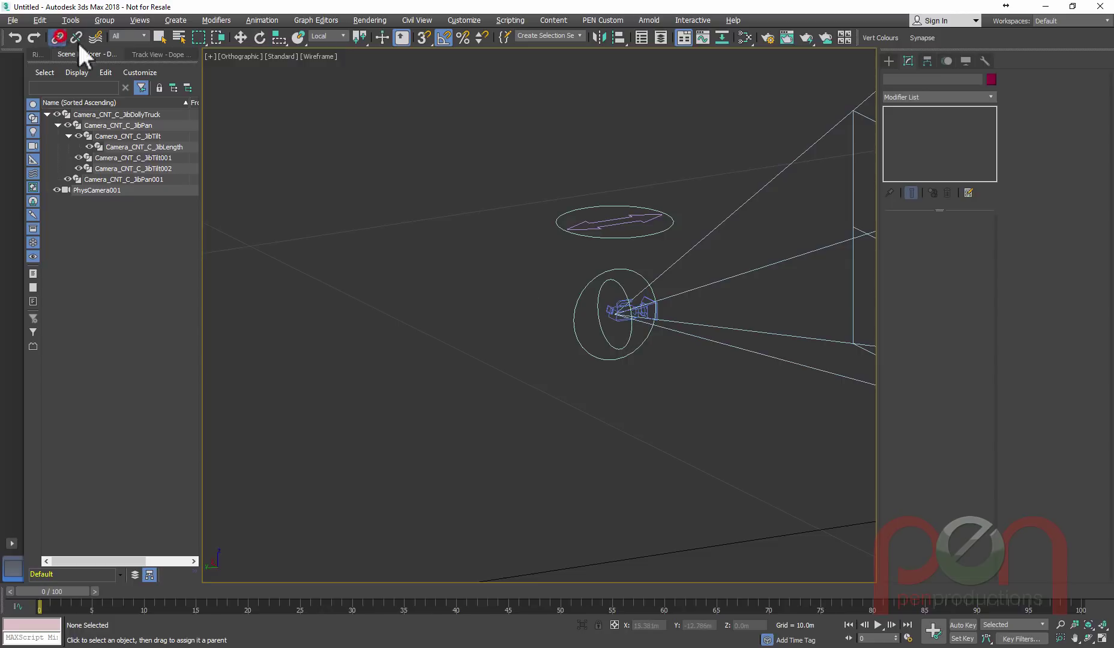
pyautogui.click(615, 309)
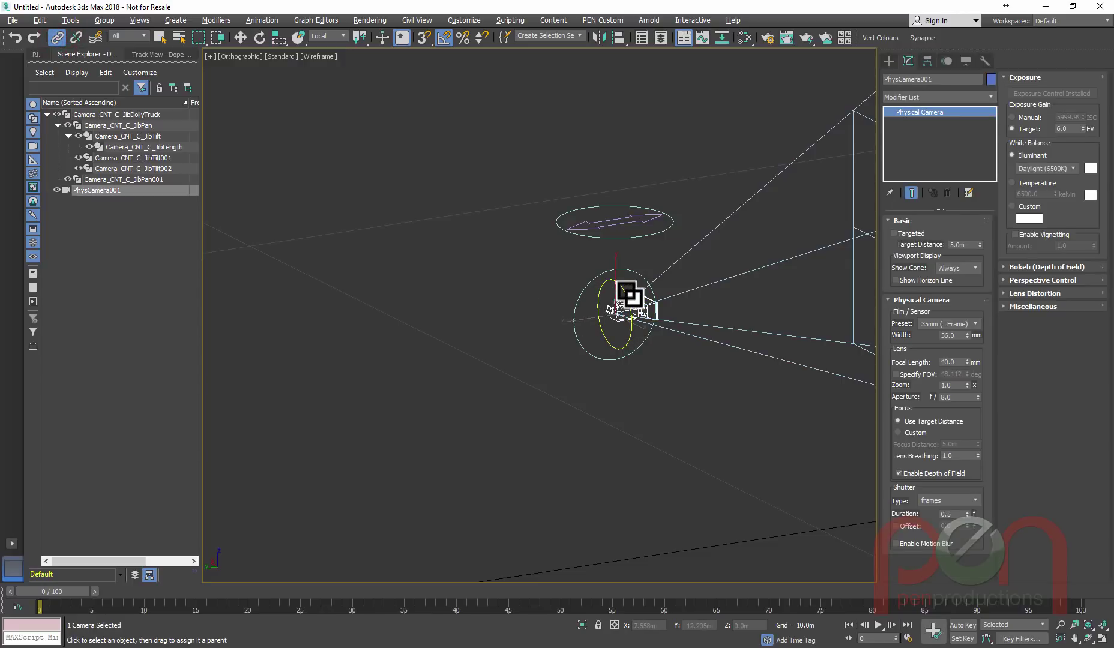
pyautogui.moveTo(619, 282); pyautogui.dragTo(672, 248)
pyautogui.click(623, 284)
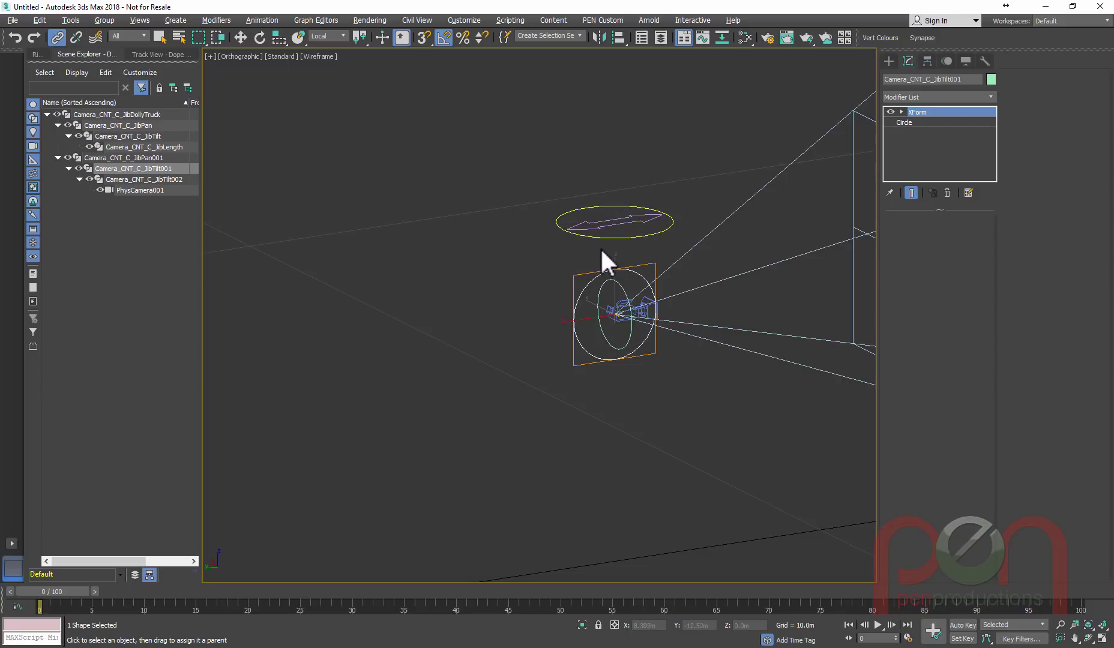
# - Rename the pan circle above the camera to Camera_CNT_C_CamPan
pyautogui.click(625, 239)
pyautogui.moveTo(467, 260); pyautogui.dragTo(501, 262, button='middle')
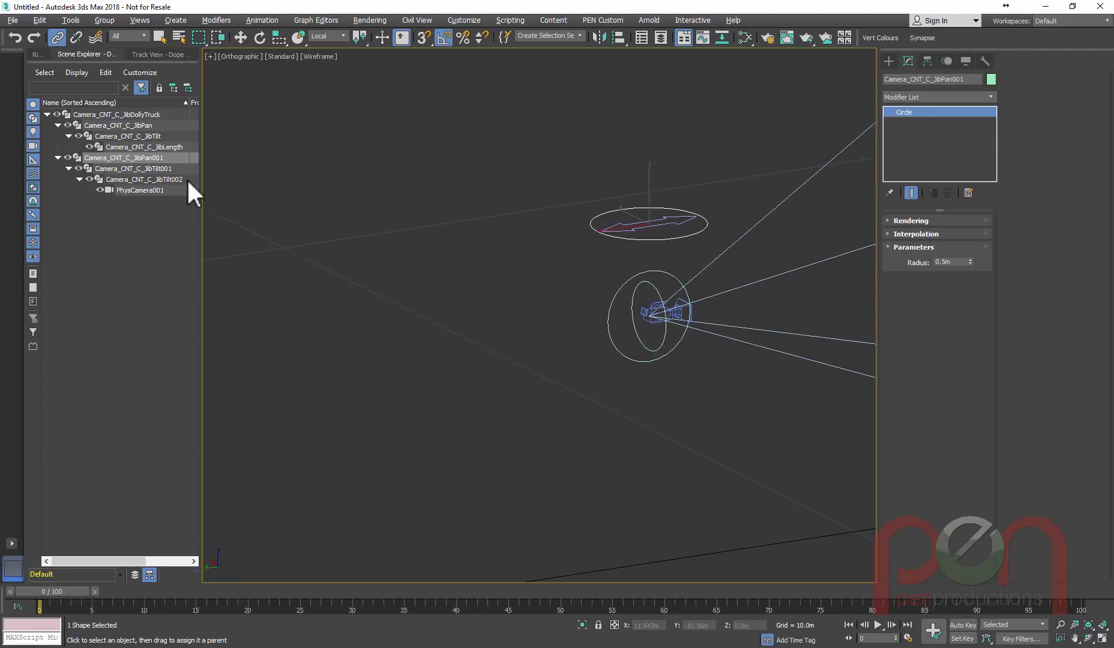
pyautogui.click(167, 155)
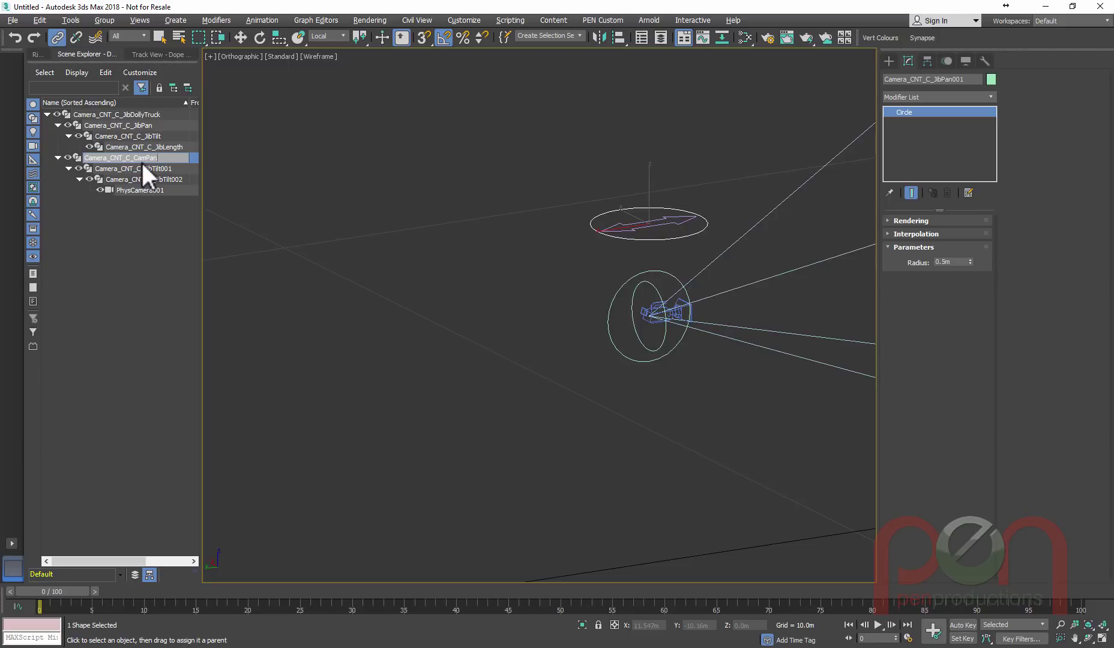
pyautogui.press('Return')
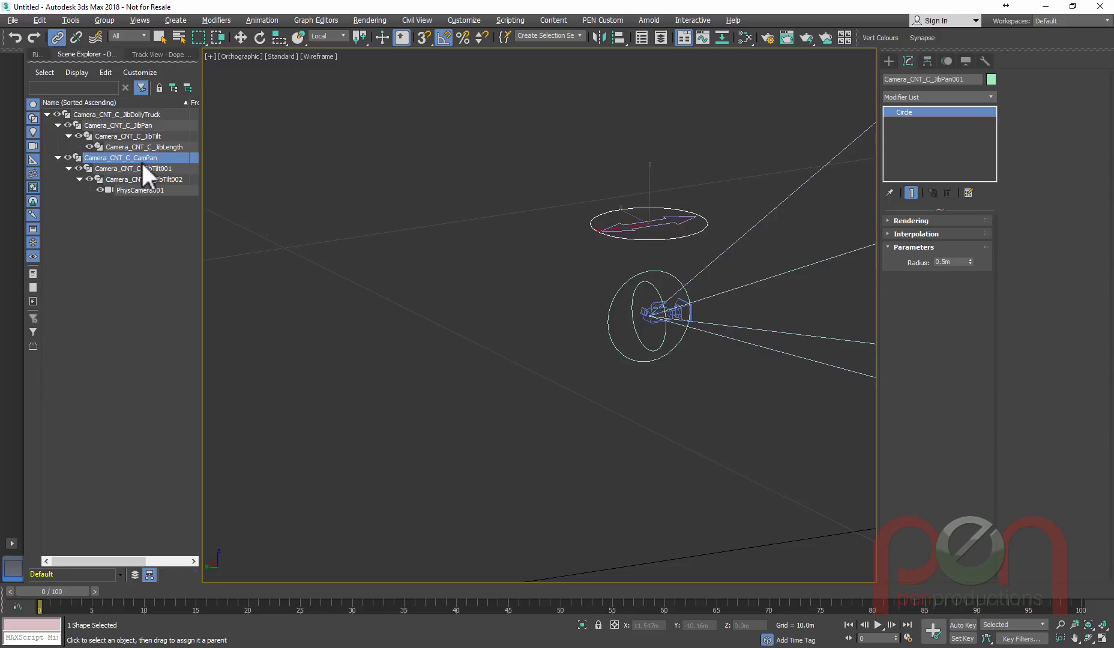
# - Rename the larger tilt circle around the camera to Camera_CNT_C_CamTilt
pyautogui.click(614, 292)
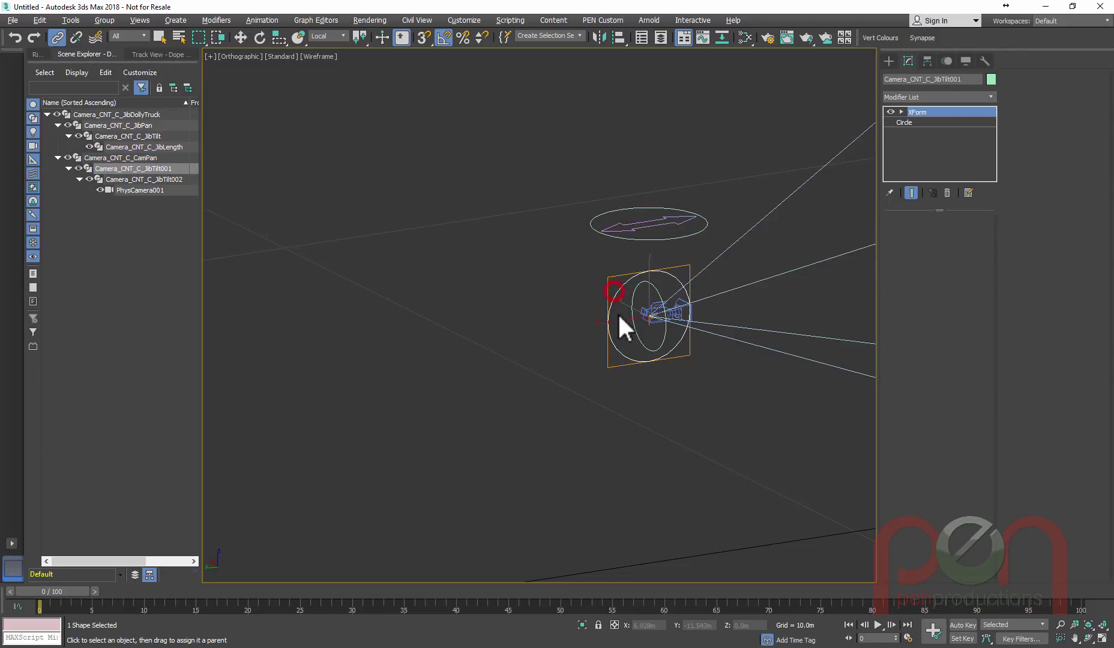
pyautogui.click(175, 168)
pyautogui.moveTo(178, 169); pyautogui.dragTo(144, 169)
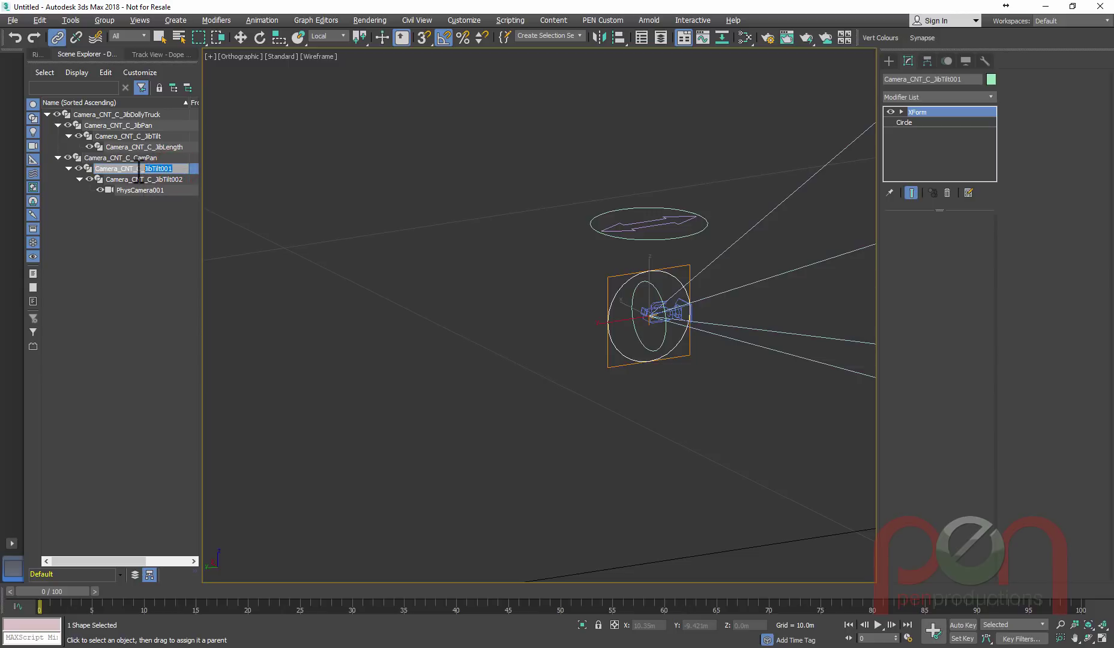
pyautogui.write('CamTilt')
pyautogui.press('Return')
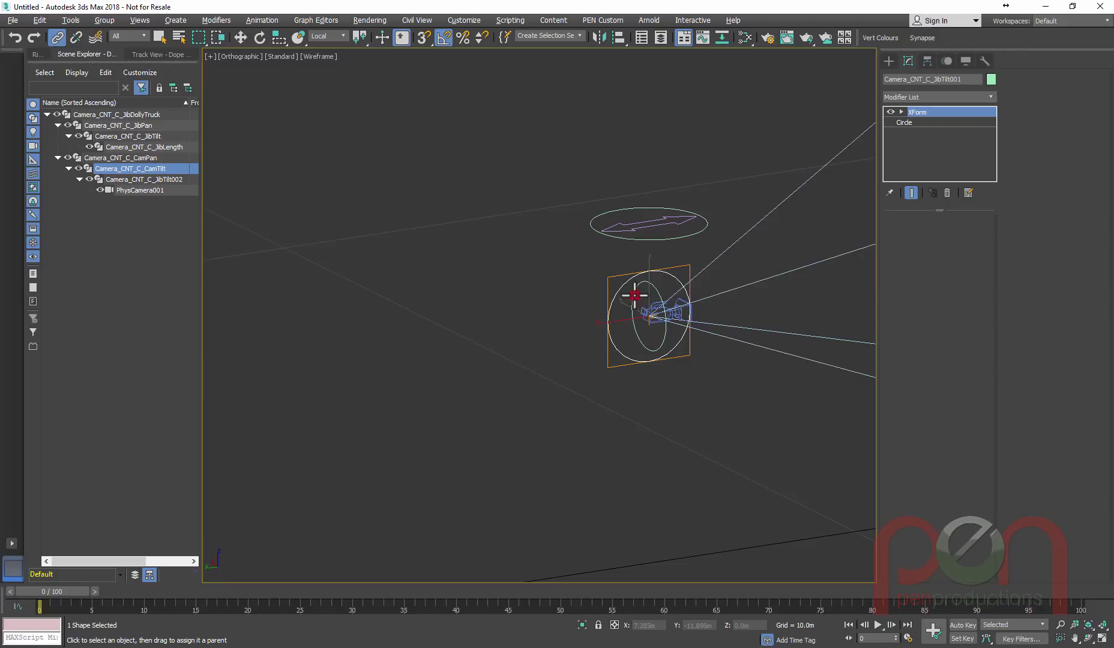
# - Rename the small inner circle around the camera to Camera_CNT_C_CamRoll
pyautogui.click(636, 293)
pyautogui.click(186, 176)
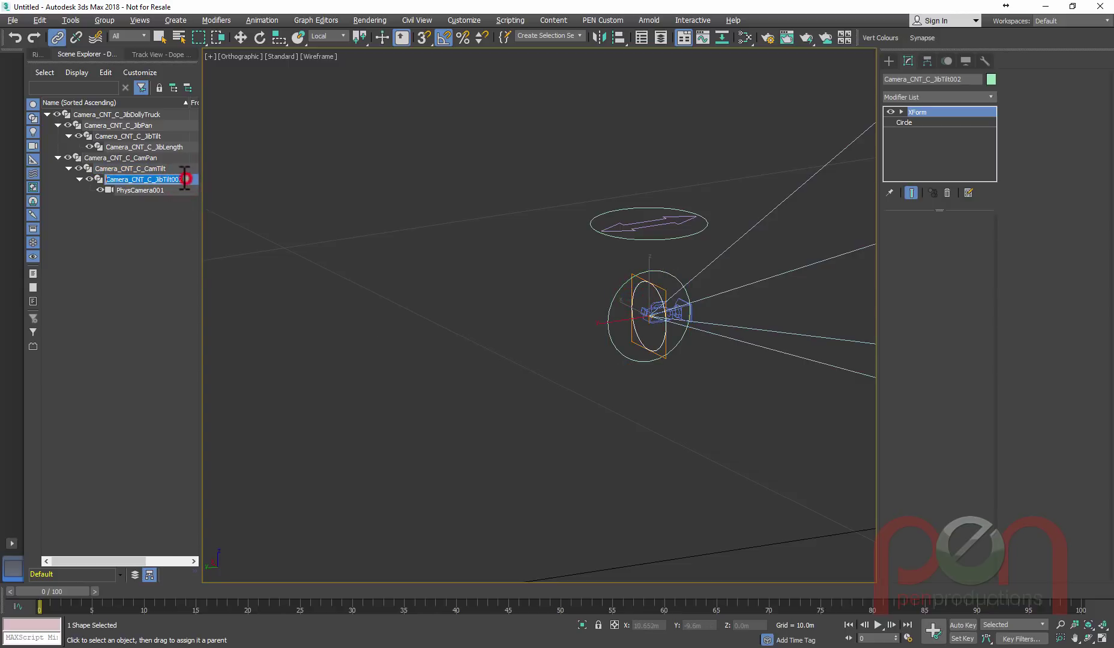
pyautogui.moveTo(186, 177); pyautogui.dragTo(157, 183)
pyautogui.write('Rol')
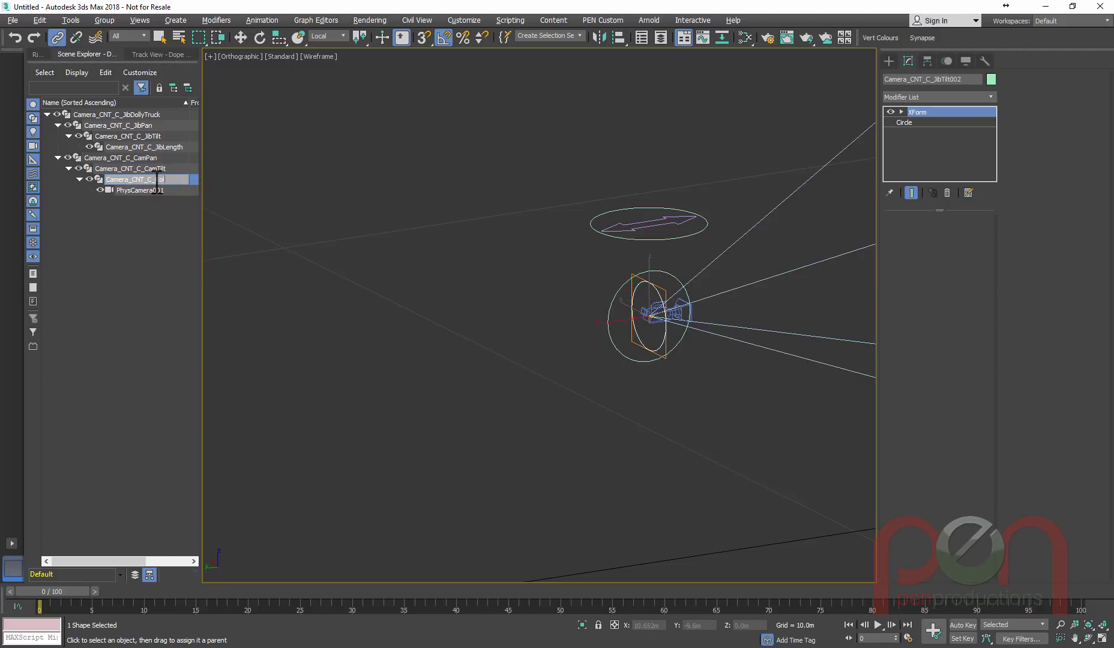
pyautogui.press('BackSpace')
pyautogui.press('BackSpace')
pyautogui.write('amRoll')
pyautogui.press('Return')
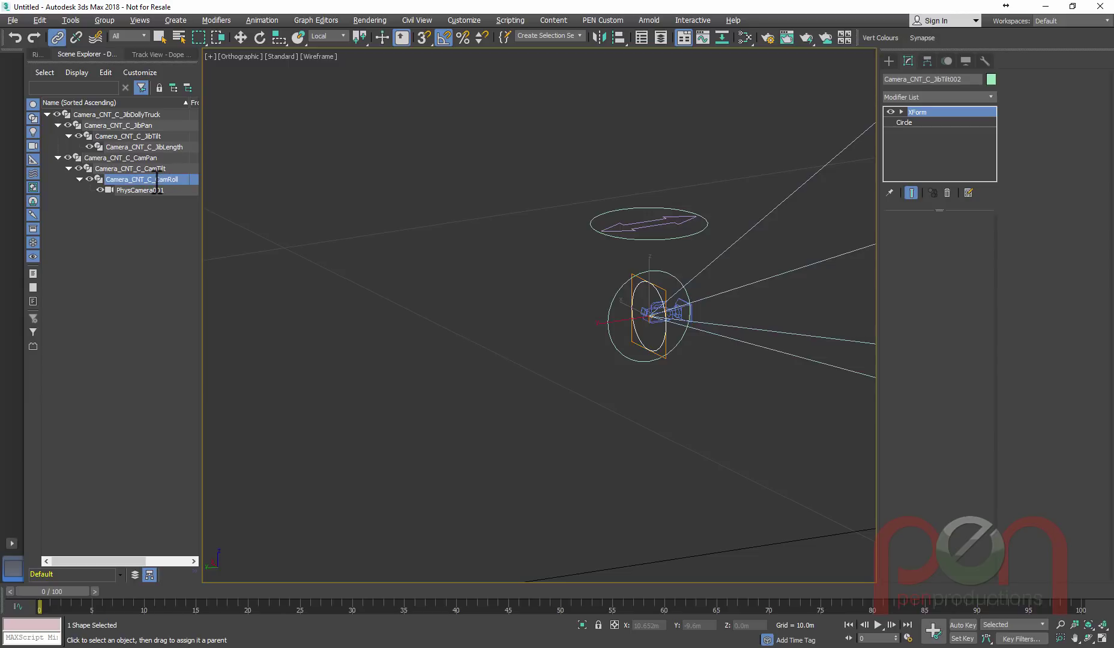
# - Rename the physical camera to Camera_CAM_C_Camera
pyautogui.click(145, 191)
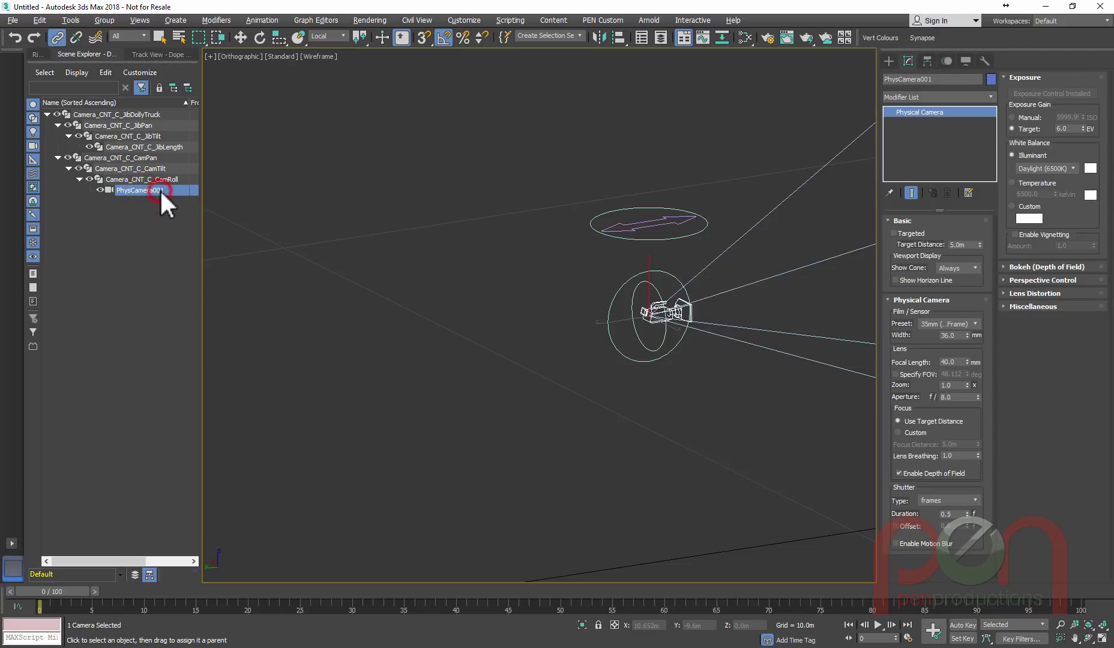
pyautogui.click(160, 189)
pyautogui.write('Camera_CNT_C_JibDollyTruck')
pyautogui.moveTo(150, 190); pyautogui.dragTo(206, 191)
pyautogui.write('Camera')
pyautogui.press('Return')
pyautogui.moveTo(669, 330); pyautogui.dragTo(610, 331, button='middle')
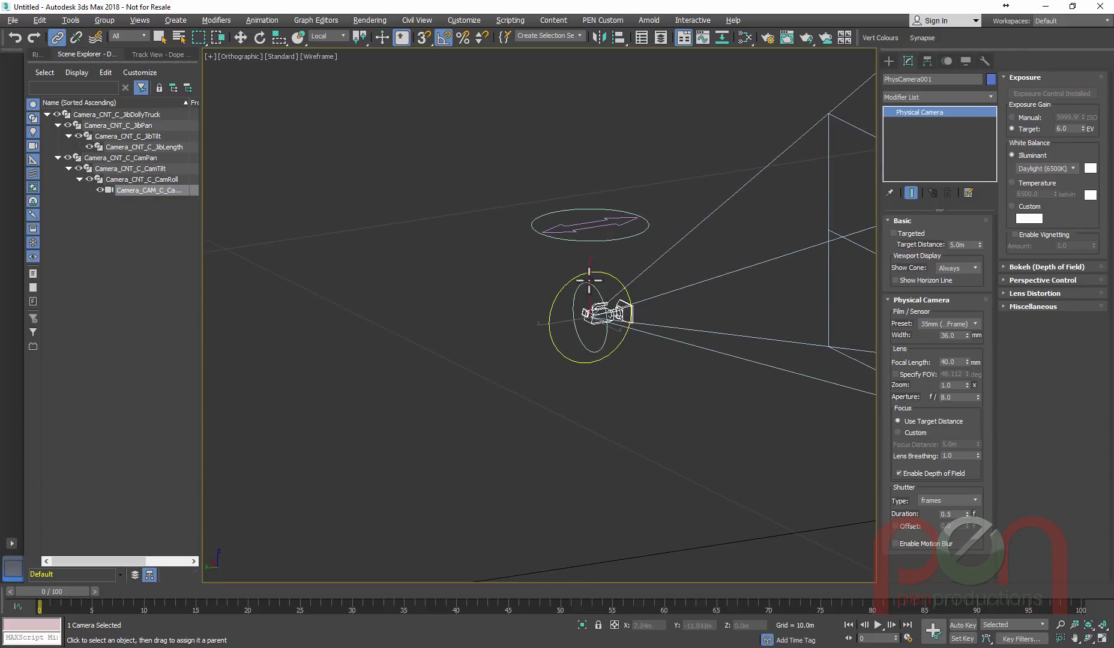
# - Try rotating the jib tilt circle to check how the camera controls respond, and cancel the rotation
pyautogui.scroll(3, 589, 281)
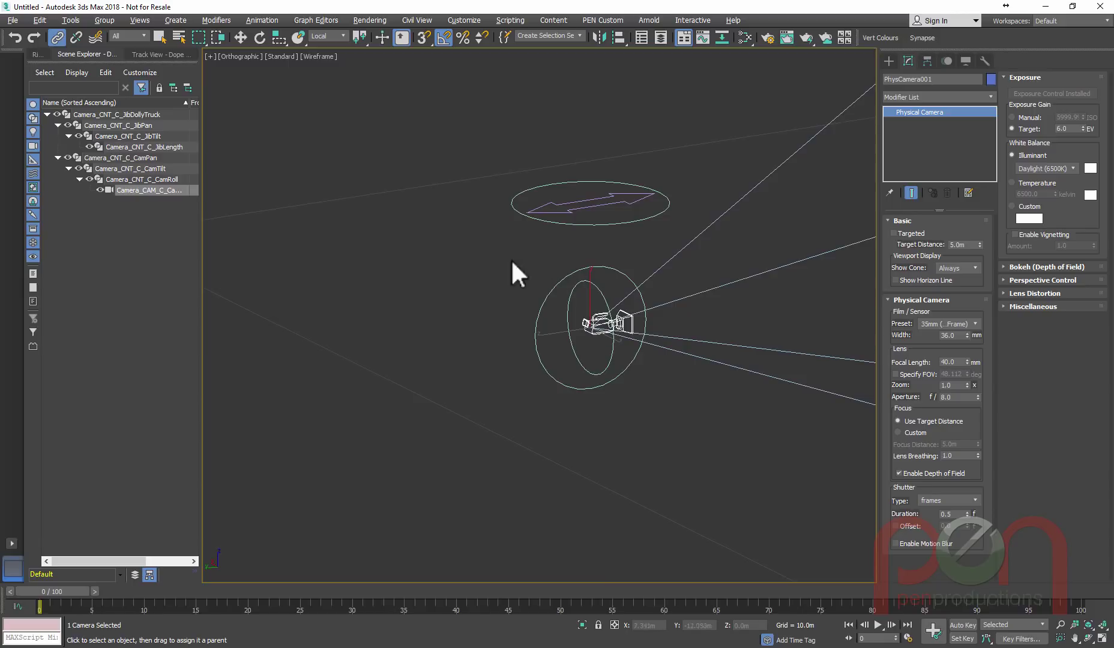
pyautogui.click(624, 228)
pyautogui.scroll(-3, 631, 223)
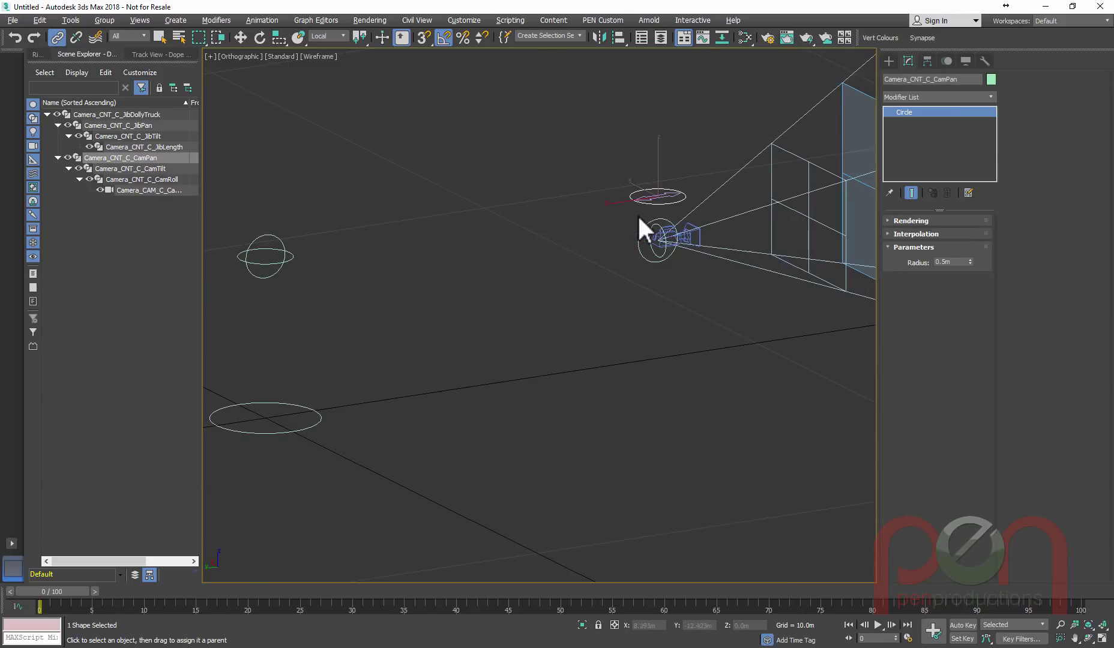
pyautogui.click(283, 247)
pyautogui.moveTo(283, 247); pyautogui.dragTo(351, 252, button='middle')
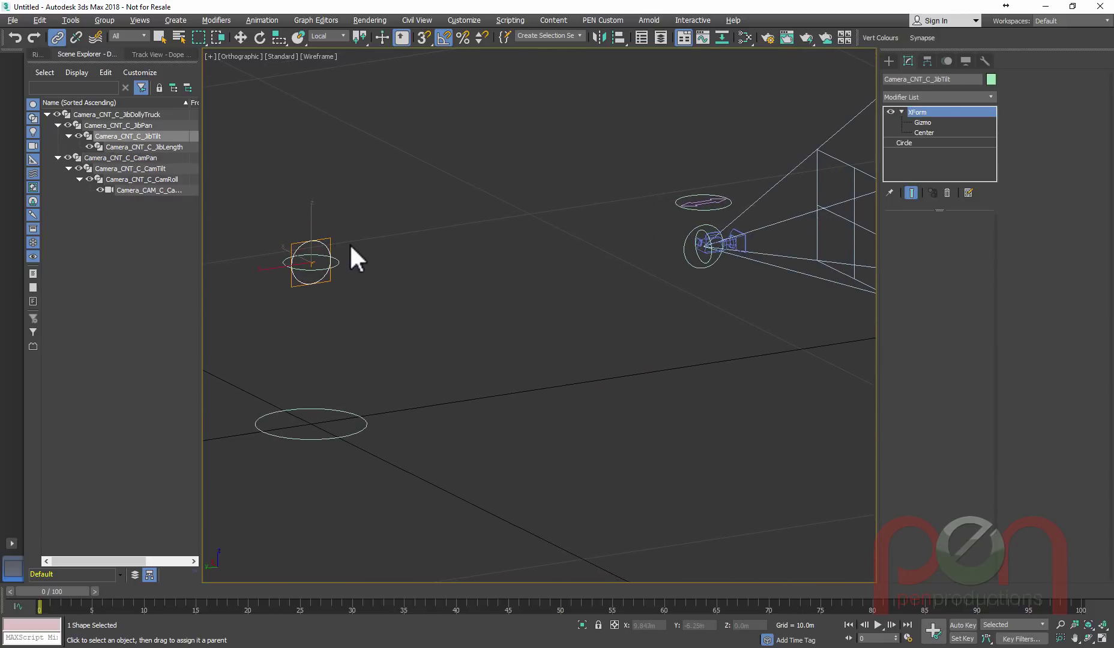
pyautogui.press('e')
pyautogui.moveTo(289, 230)
pyautogui.mouseDown()
pyautogui.moveTo(296, 224)
pyautogui.moveTo(278, 241)
pyautogui.mouseUp()
pyautogui.rightClick(297, 227)
pyautogui.rightClick(278, 242)
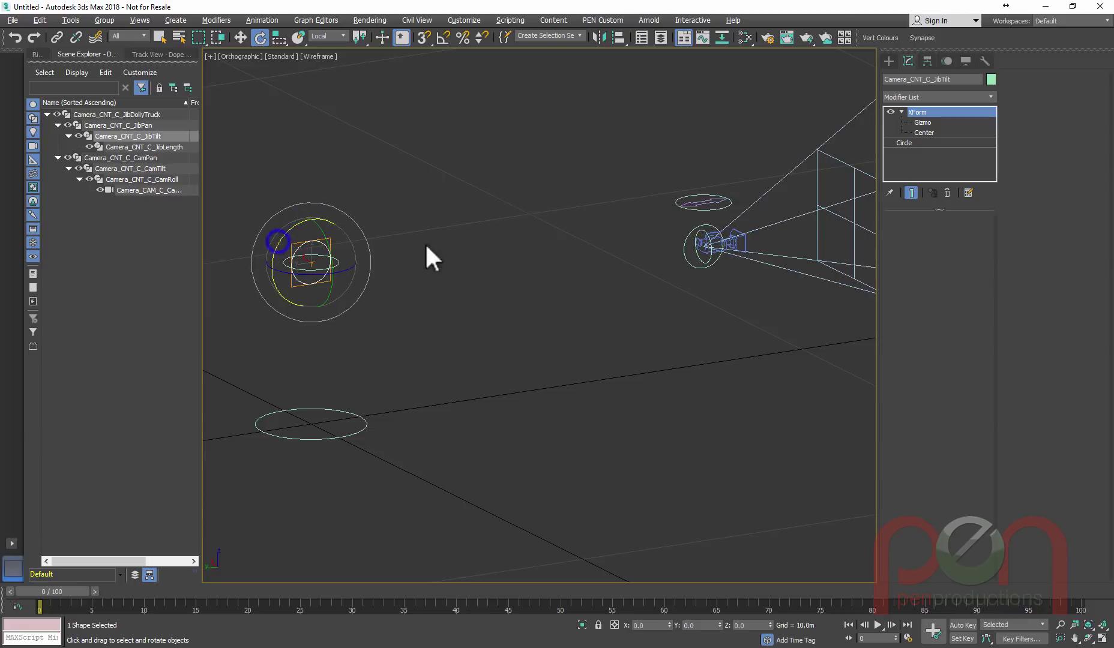
# - Link the CamPan circle above the camera to the large dolly truck circle on the ground
pyautogui.click(705, 212)
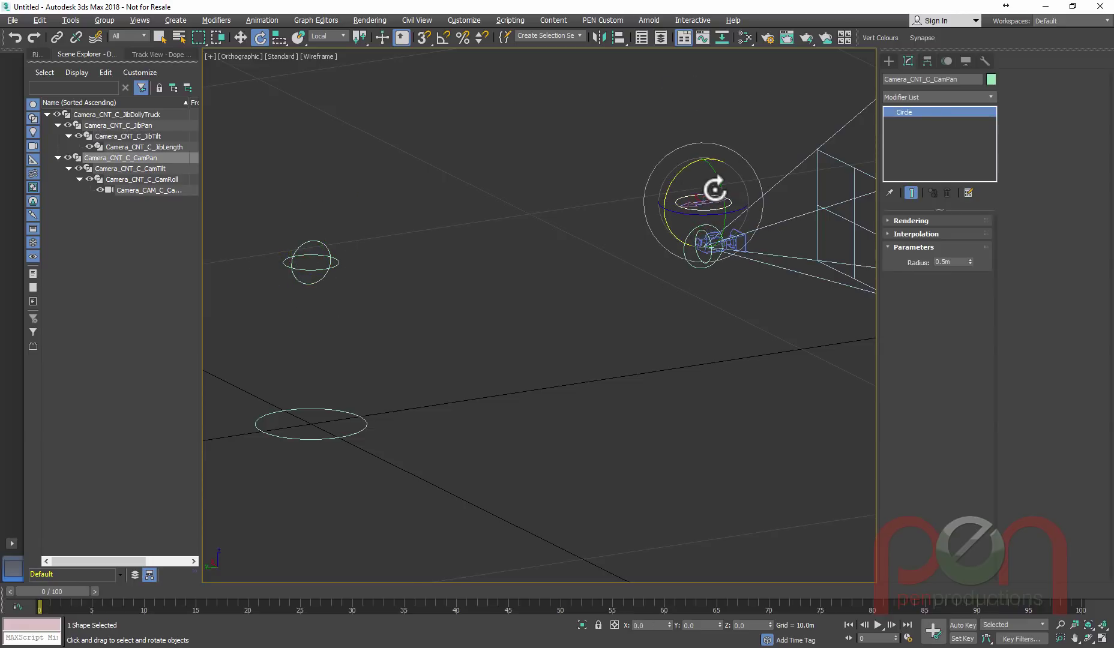
pyautogui.scroll(1, 715, 190)
pyautogui.moveTo(722, 245); pyautogui.dragTo(764, 197, button='middle')
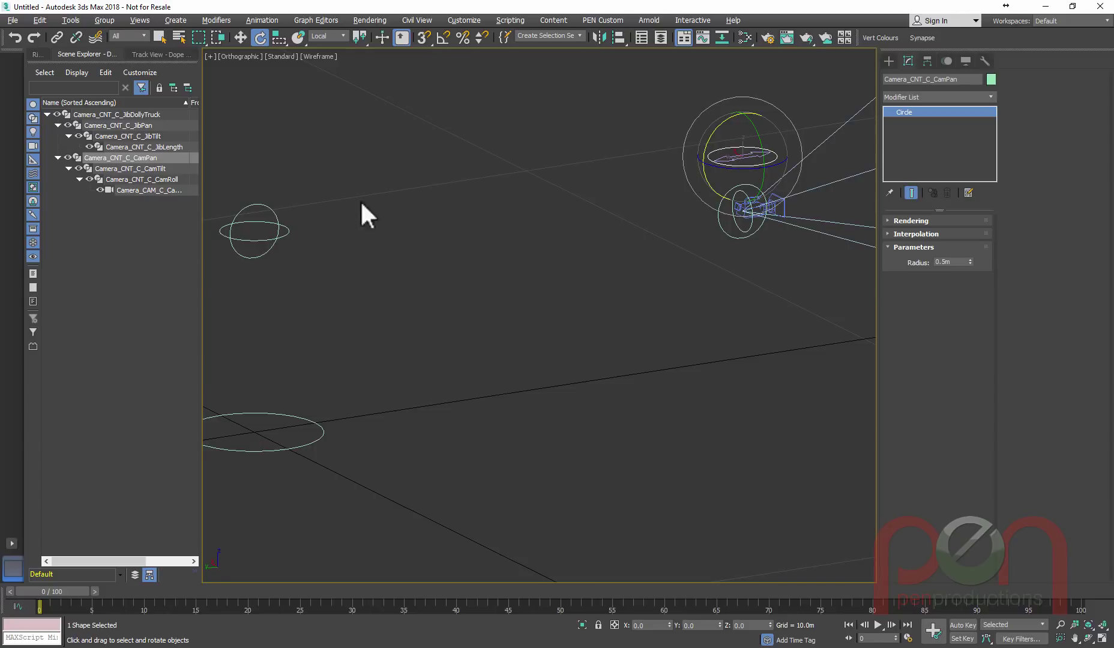
pyautogui.moveTo(375, 232); pyautogui.dragTo(421, 219, button='middle')
pyautogui.click(56, 38)
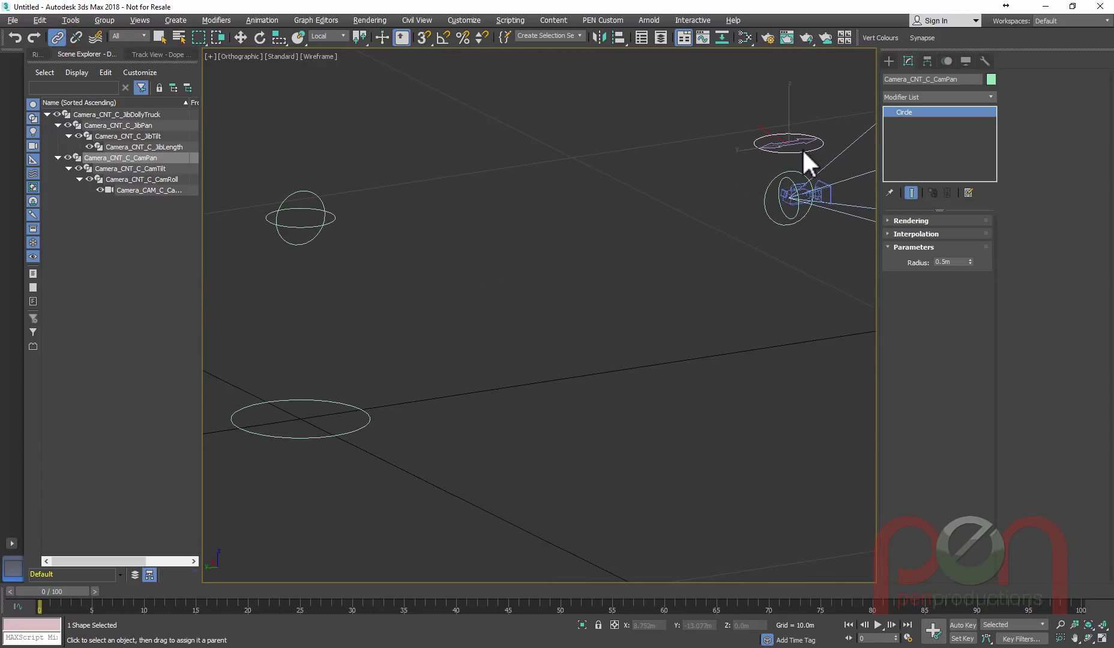
pyautogui.moveTo(803, 151); pyautogui.dragTo(368, 412)
# - Test the rig's linking by rotating the dolly truck circle and the jib pan circle, cancelling each rotation
pyautogui.click(359, 421)
pyautogui.moveTo(379, 419); pyautogui.dragTo(411, 425, button='middle')
pyautogui.press('e')
pyautogui.moveTo(338, 428); pyautogui.dragTo(394, 423)
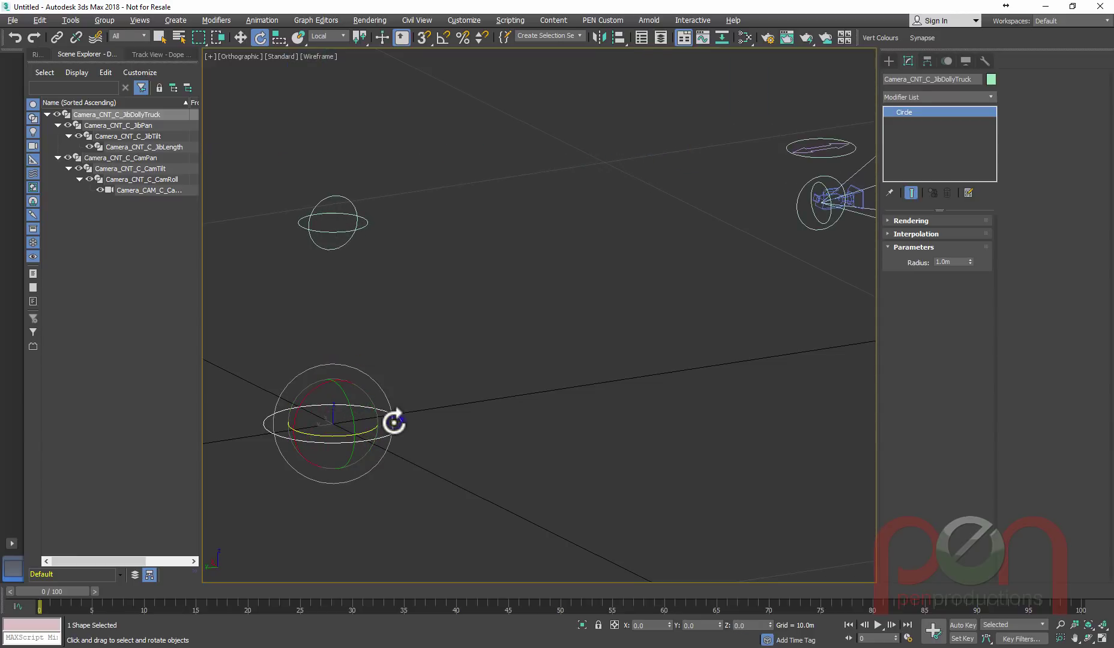
pyautogui.click(357, 217)
pyautogui.click(423, 217)
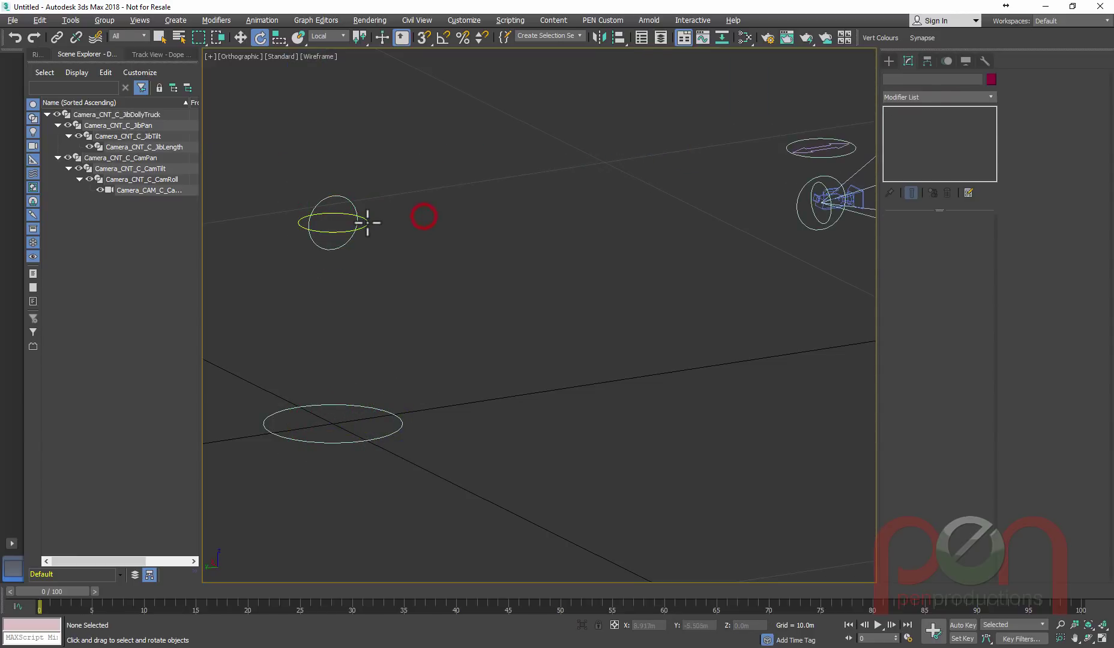
pyautogui.click(368, 223)
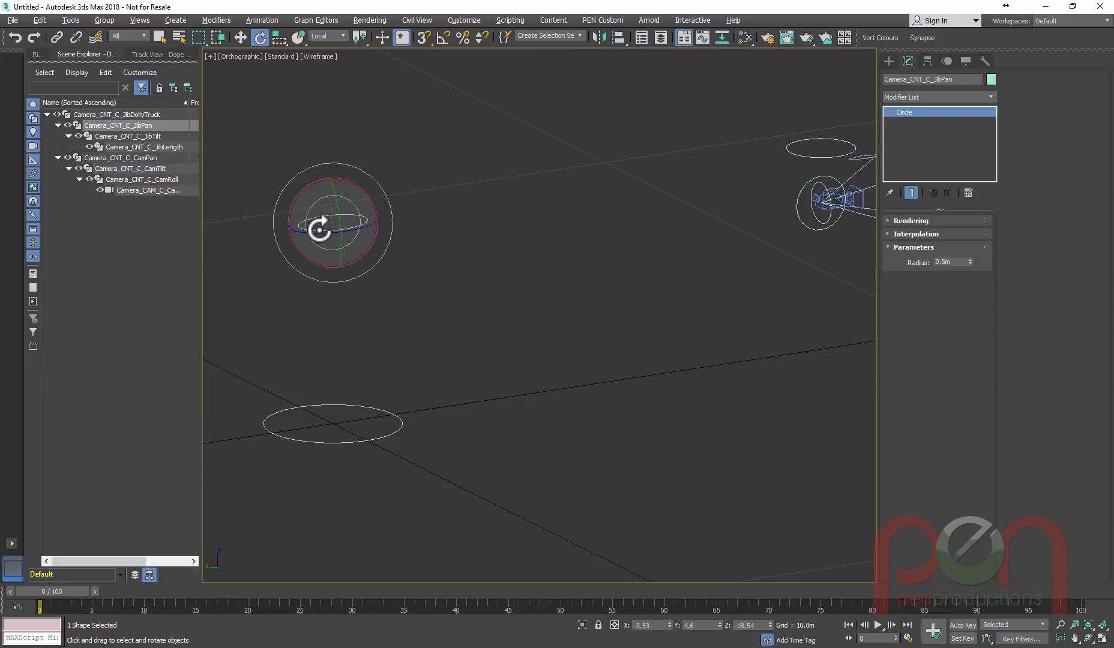
# - Add a Position Constraint to the CamPan circle with the JibLength arrow as its target
pyautogui.moveTo(617, 264); pyautogui.dragTo(565, 266, button='middle')
pyautogui.scroll(2, 852, 169)
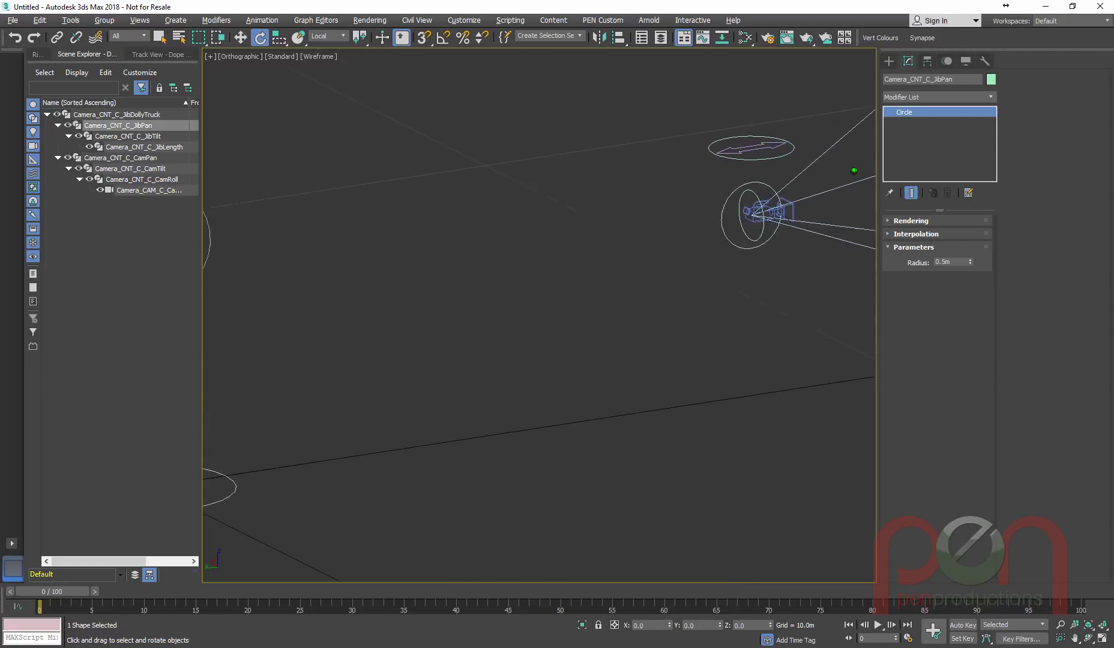
pyautogui.moveTo(734, 215); pyautogui.dragTo(640, 258, button='middle')
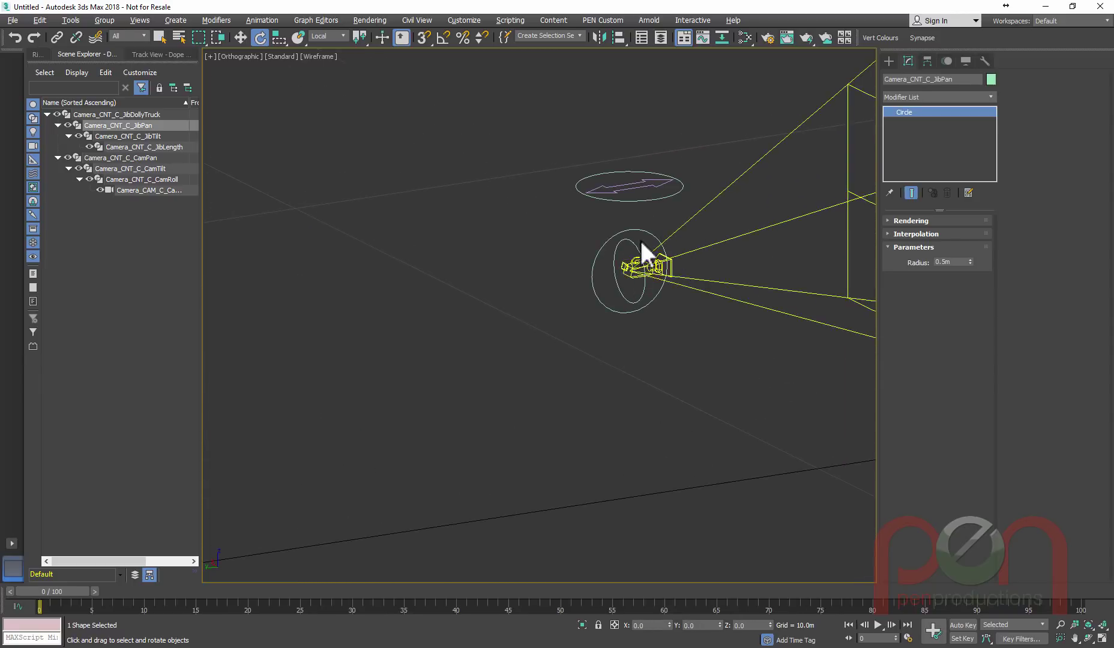
pyautogui.click(640, 202)
pyautogui.moveTo(676, 201); pyautogui.dragTo(662, 266, button='middle')
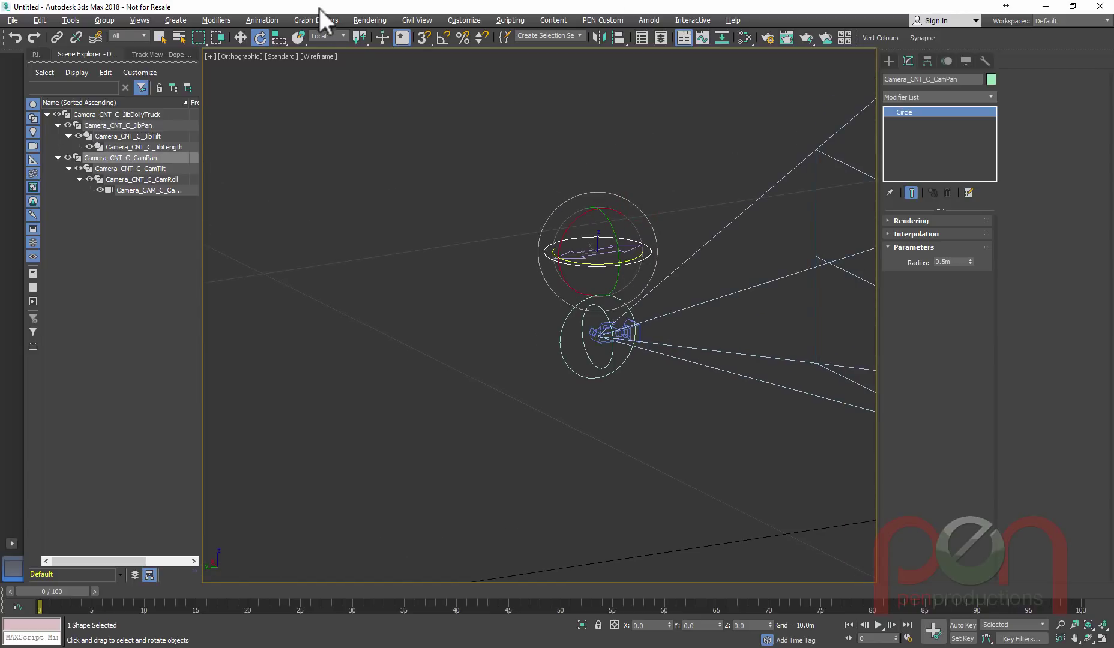
pyautogui.click(266, 19)
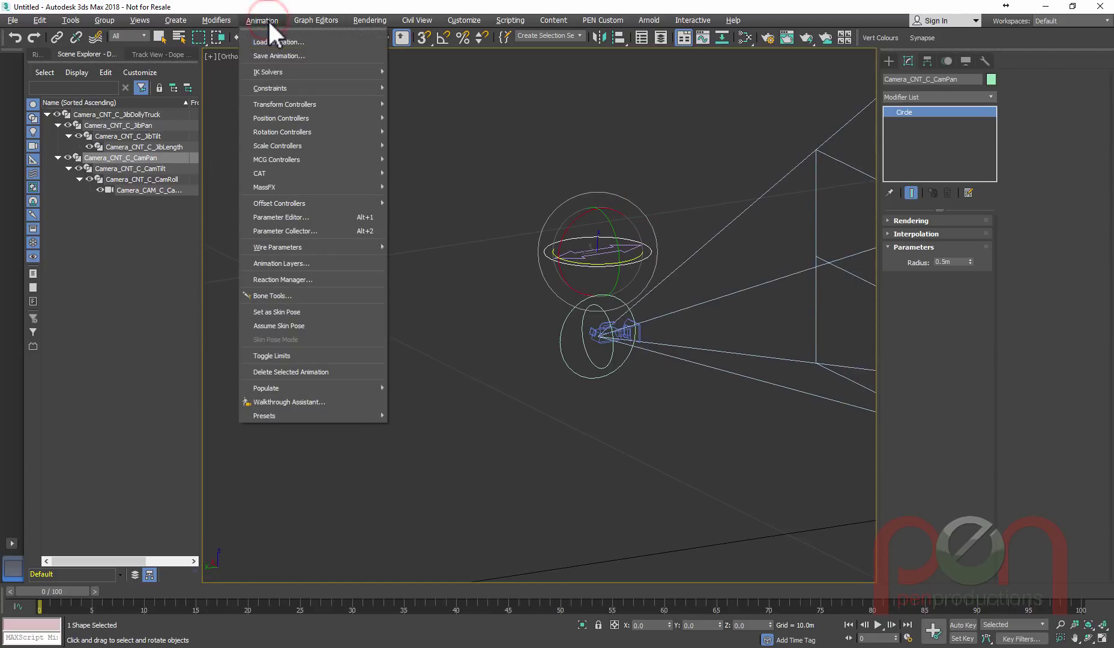
pyautogui.click(273, 89)
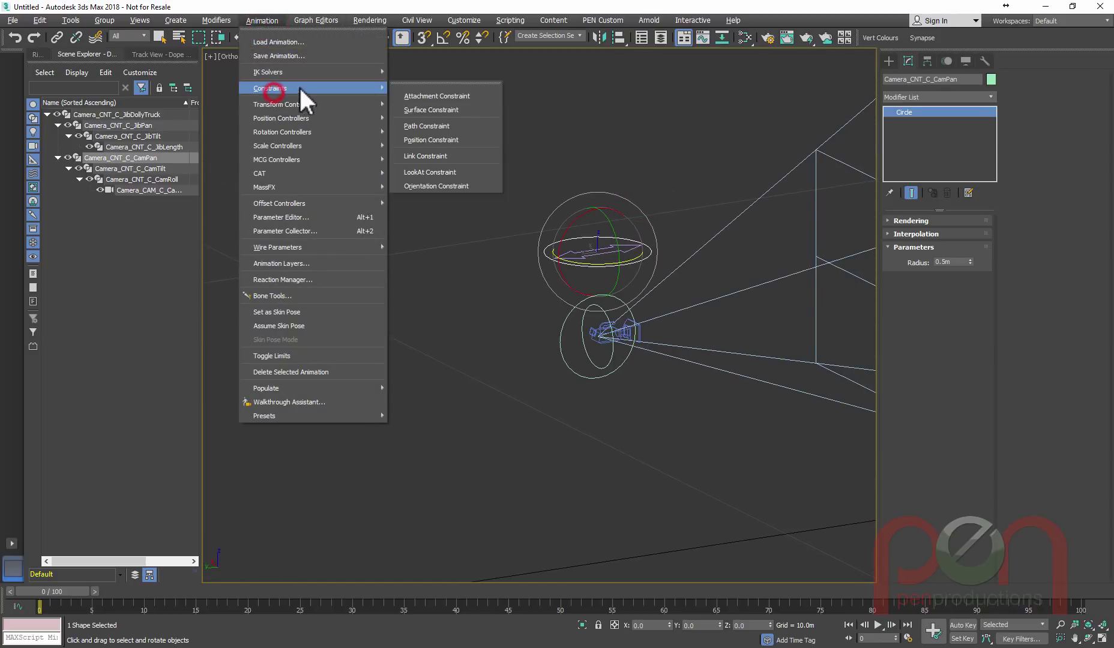
pyautogui.click(440, 156)
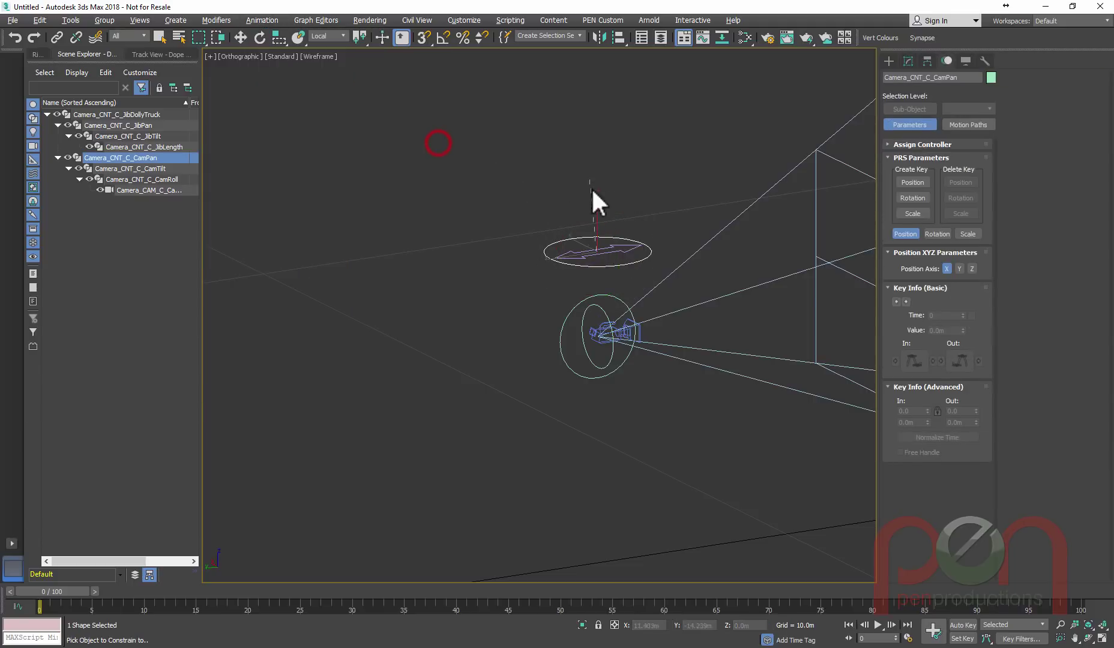
pyautogui.click(596, 253)
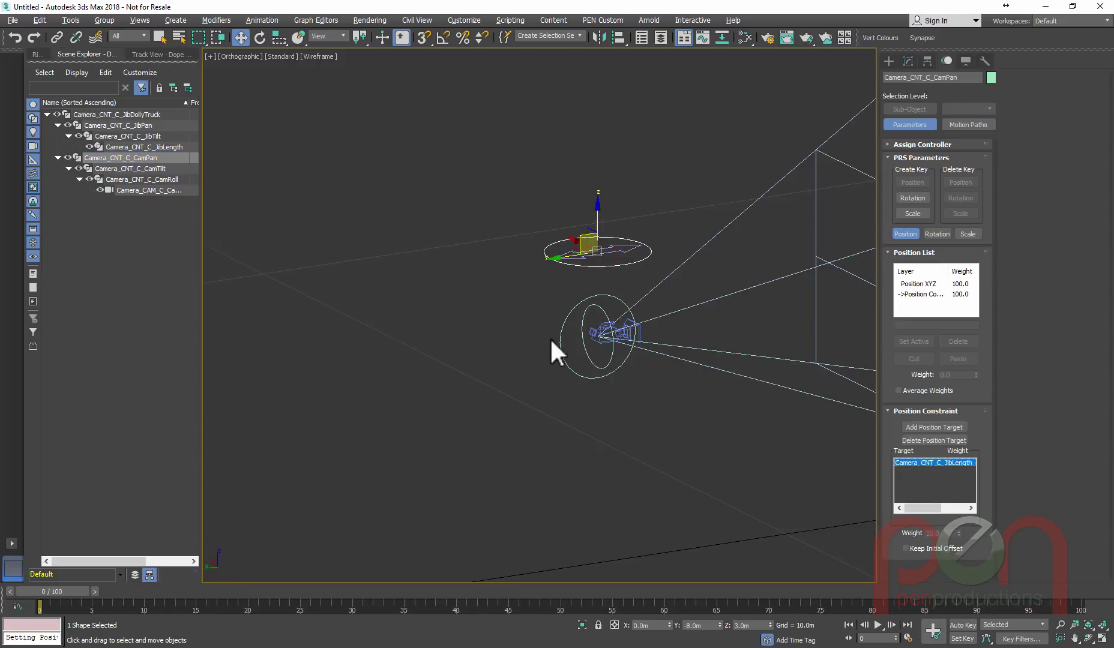
# - Try rotating the jib pan circle and the jib tilt circle to check how the constrained camera follows the jib
pyautogui.moveTo(384, 343); pyautogui.dragTo(488, 294, button='middle')
pyautogui.scroll(-5, 488, 295)
pyautogui.rightClick(403, 303)
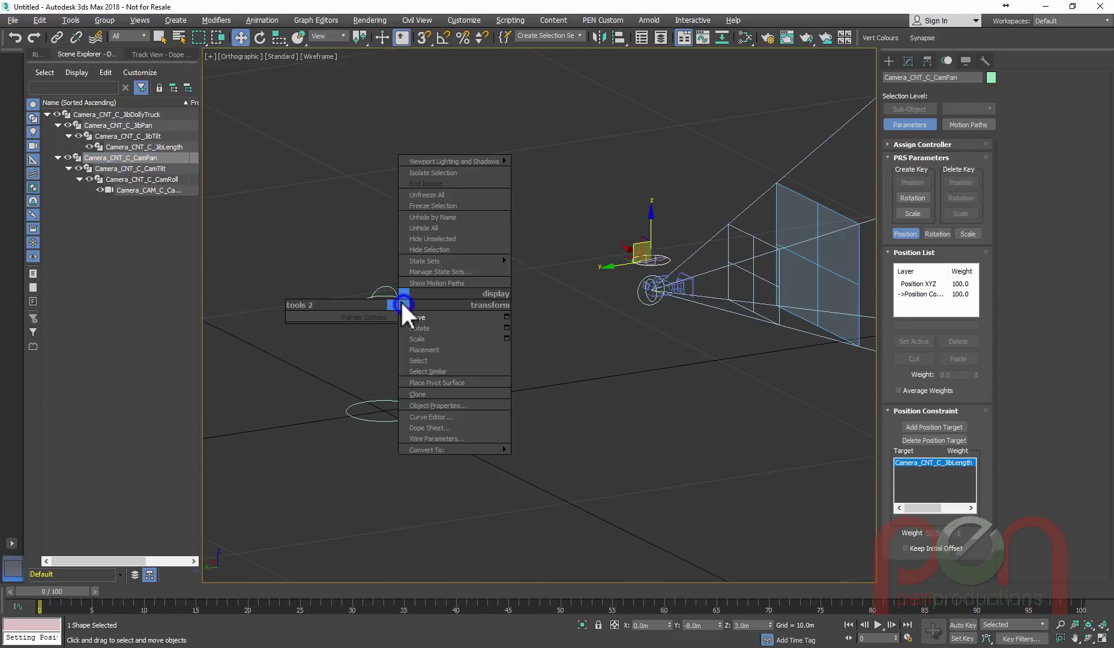
pyautogui.click(402, 304)
pyautogui.press('e')
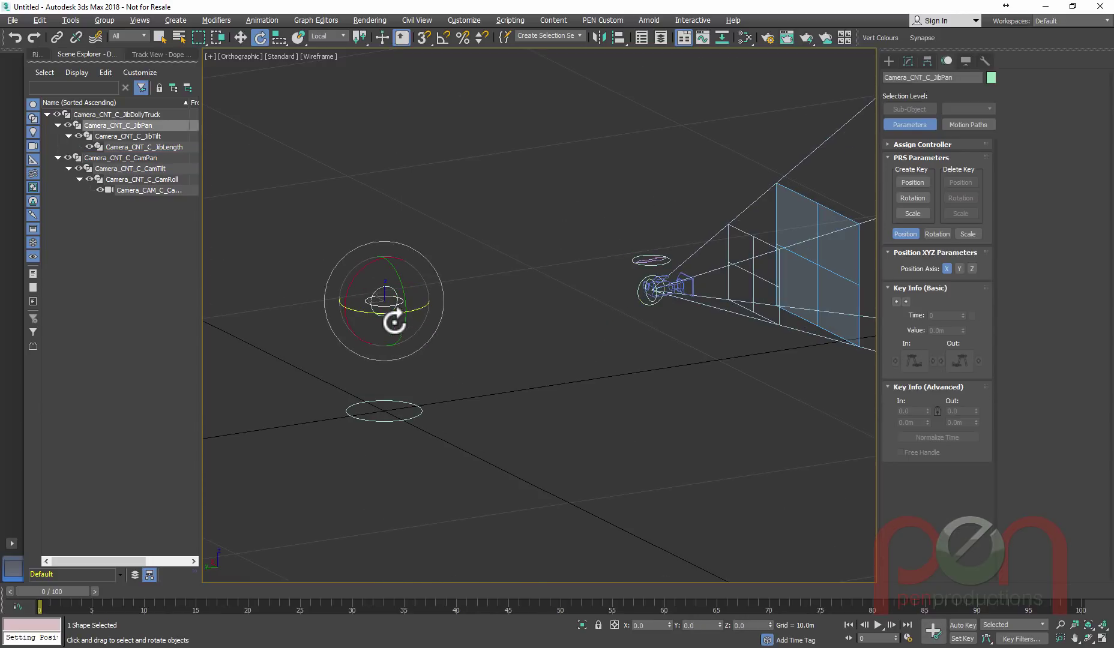
pyautogui.moveTo(391, 320); pyautogui.dragTo(439, 313)
pyautogui.click(458, 250)
pyautogui.click(385, 288)
pyautogui.moveTo(363, 266)
pyautogui.mouseDown()
pyautogui.moveTo(348, 280)
pyautogui.moveTo(394, 264)
pyautogui.moveTo(316, 291)
pyautogui.mouseUp()
pyautogui.moveTo(316, 291); pyautogui.dragTo(367, 276)
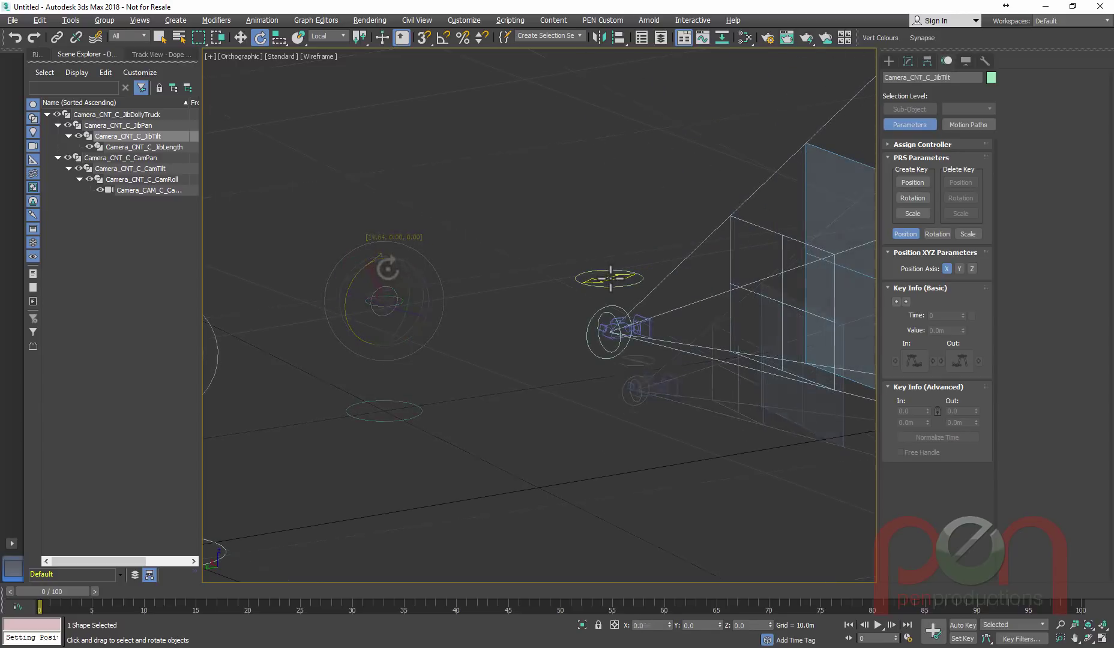
# - Raise the JibLength arrow's spline at sub-object level to about Z 3.2 m, above the CamPan circle
pyautogui.click(610, 279)
pyautogui.rightClick(671, 259)
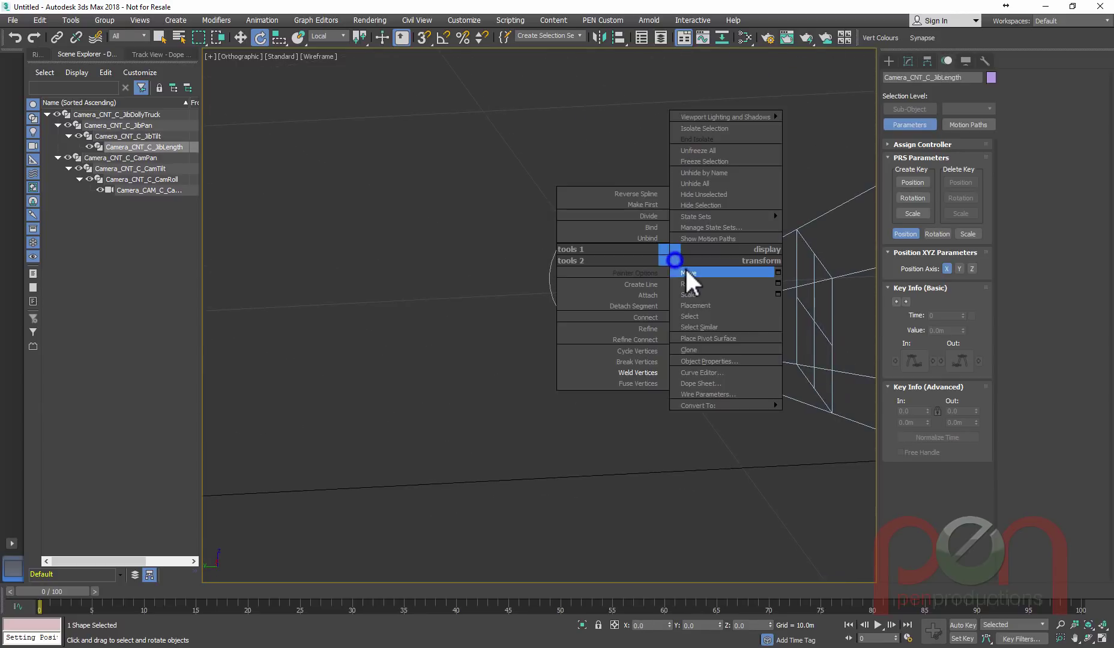
pyautogui.click(686, 272)
pyautogui.click(909, 61)
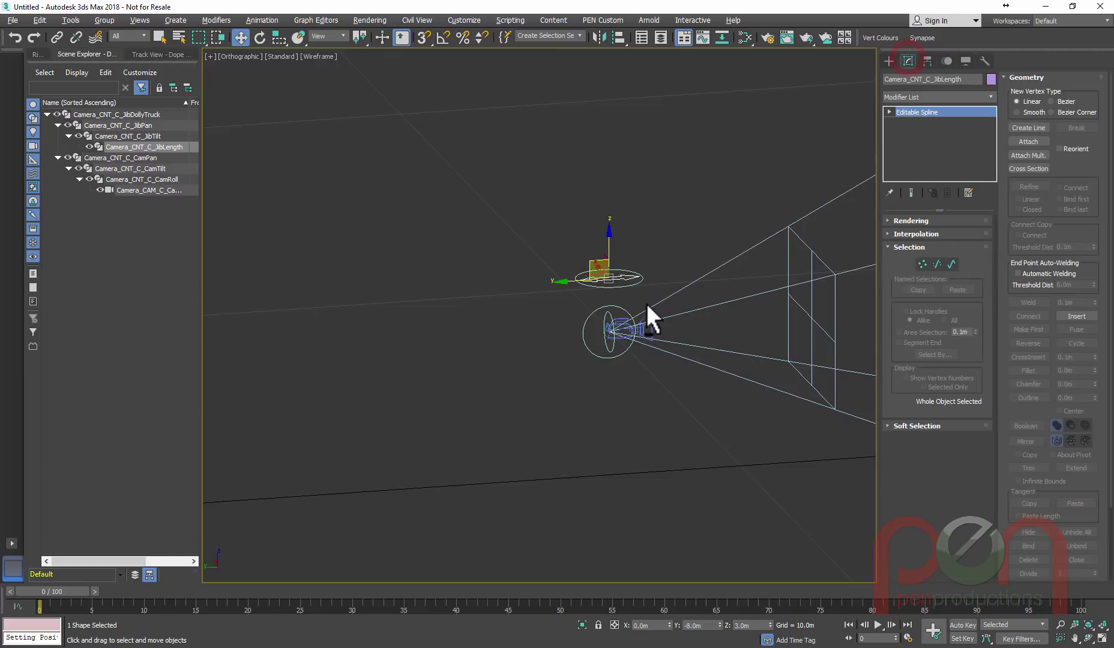
pyautogui.moveTo(651, 318); pyautogui.dragTo(684, 327, button='middle')
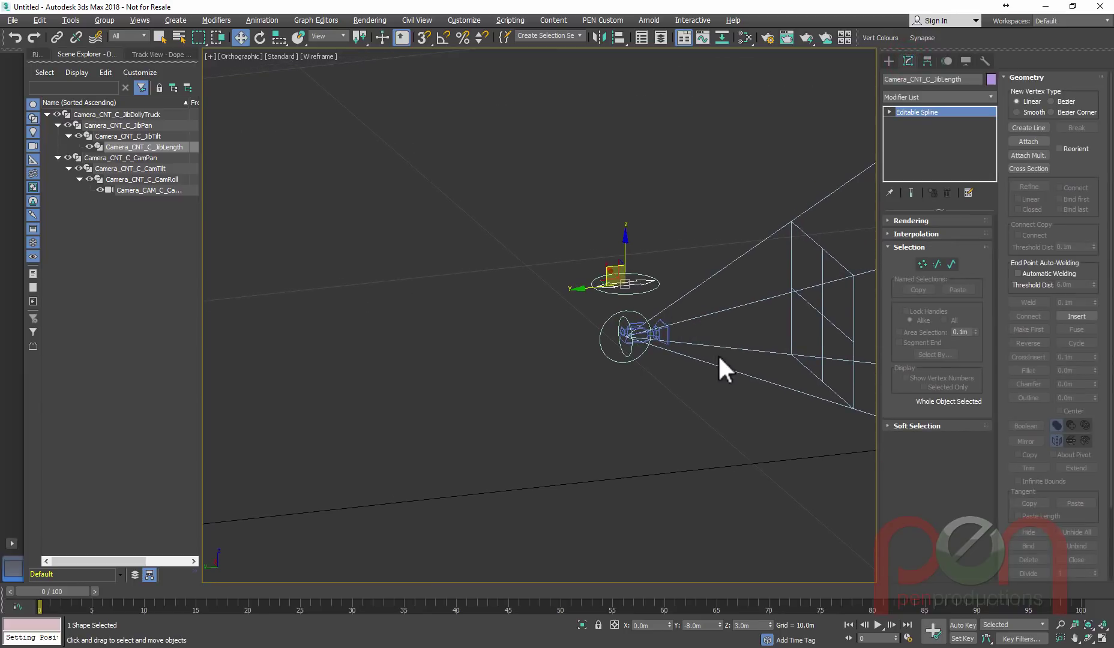
pyautogui.click(952, 264)
pyautogui.click(696, 246)
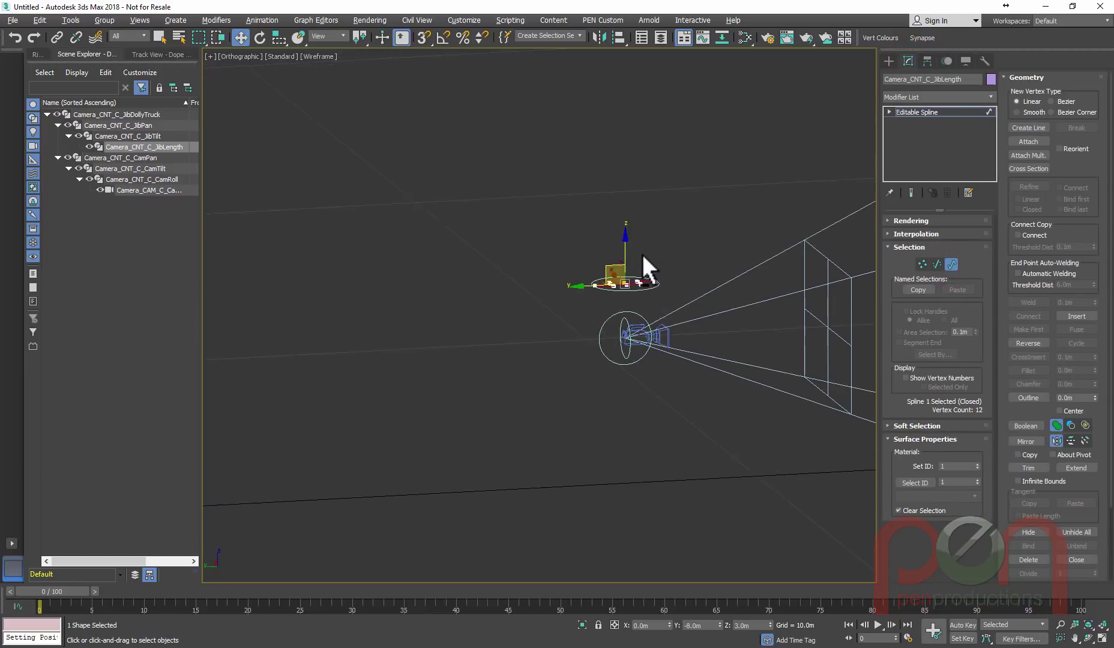
pyautogui.moveTo(622, 248); pyautogui.dragTo(624, 241)
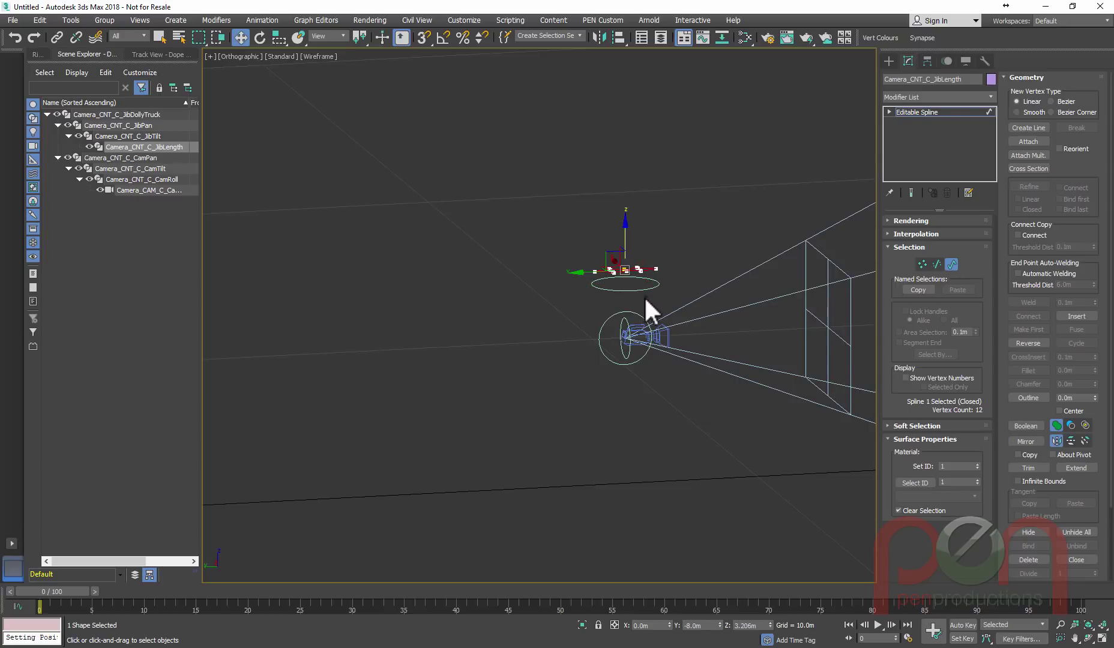
pyautogui.keyDown('alt'); pyautogui.moveTo(650, 289); pyautogui.dragTo(639, 258, button='middle'); pyautogui.keyUp('alt')
pyautogui.click(954, 265)
pyautogui.click(723, 234)
# - Examine the raised JibLength arrow from other angles and try moving it
pyautogui.keyDown('alt'); pyautogui.moveTo(709, 275); pyautogui.dragTo(702, 327, button='middle'); pyautogui.keyUp('alt')
pyautogui.click(642, 262)
pyautogui.keyDown('alt'); pyautogui.moveTo(657, 276); pyautogui.dragTo(561, 301, button='middle'); pyautogui.keyUp('alt')
pyautogui.scroll(-2, 585, 252)
pyautogui.moveTo(667, 251); pyautogui.dragTo(690, 285)
pyautogui.moveTo(693, 285); pyautogui.dragTo(726, 293, button='middle')
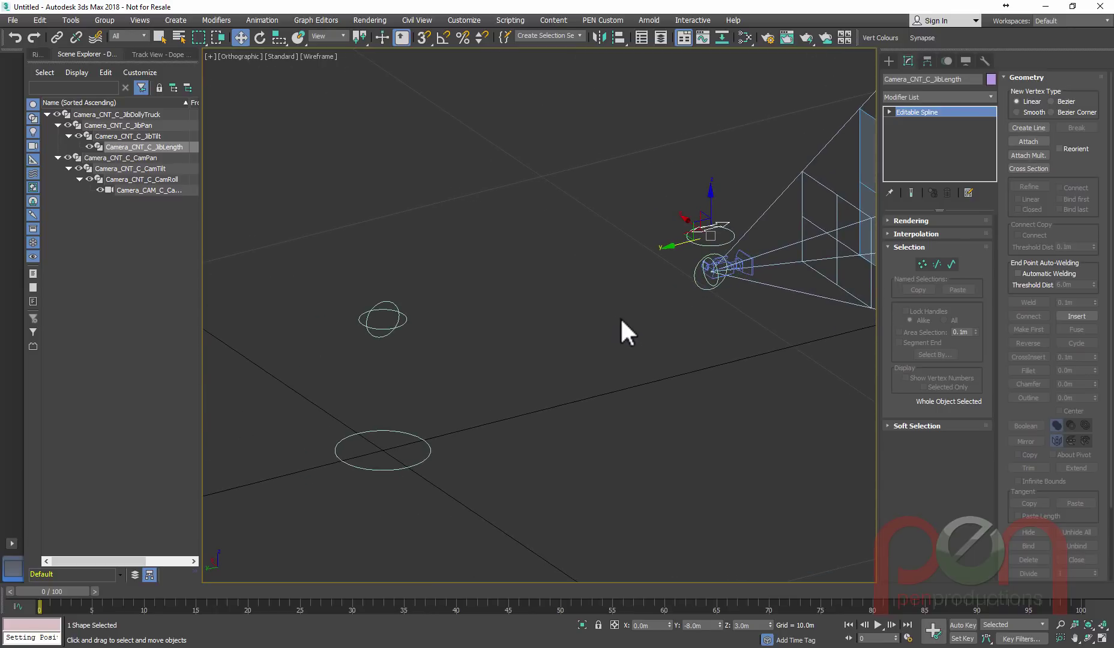
# - Freeze the transforms of all the jib and camera control shapes together with the camera
pyautogui.moveTo(331, 254); pyautogui.dragTo(328, 250)
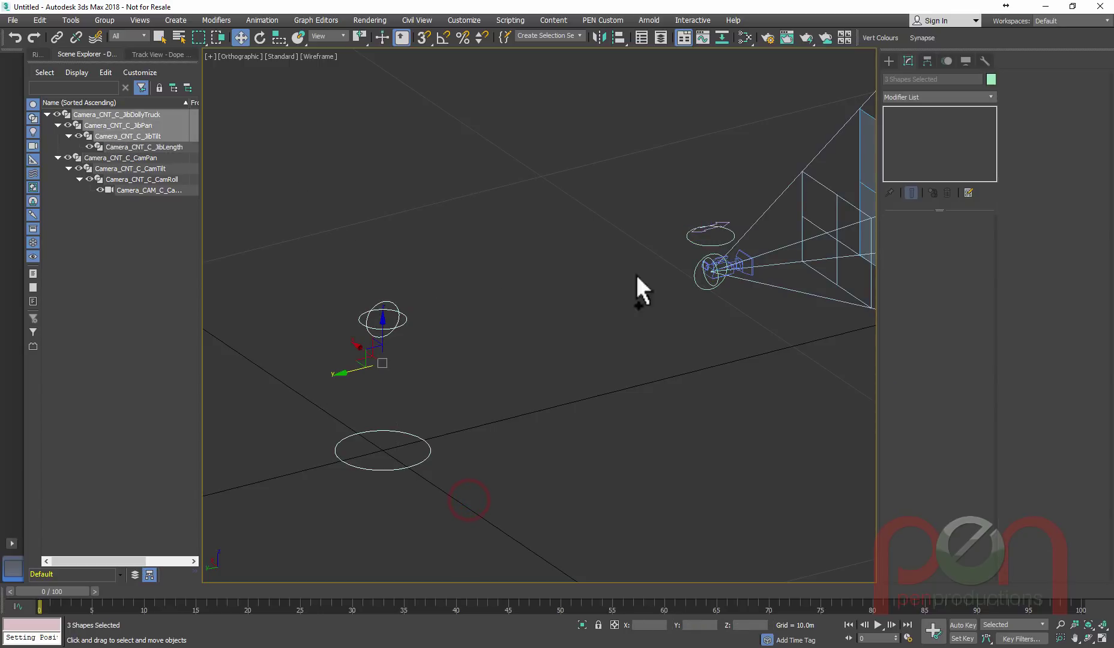
pyautogui.scroll(3, 694, 209)
pyautogui.keyDown('ctrl'); pyautogui.click(760, 236); pyautogui.keyUp('ctrl')
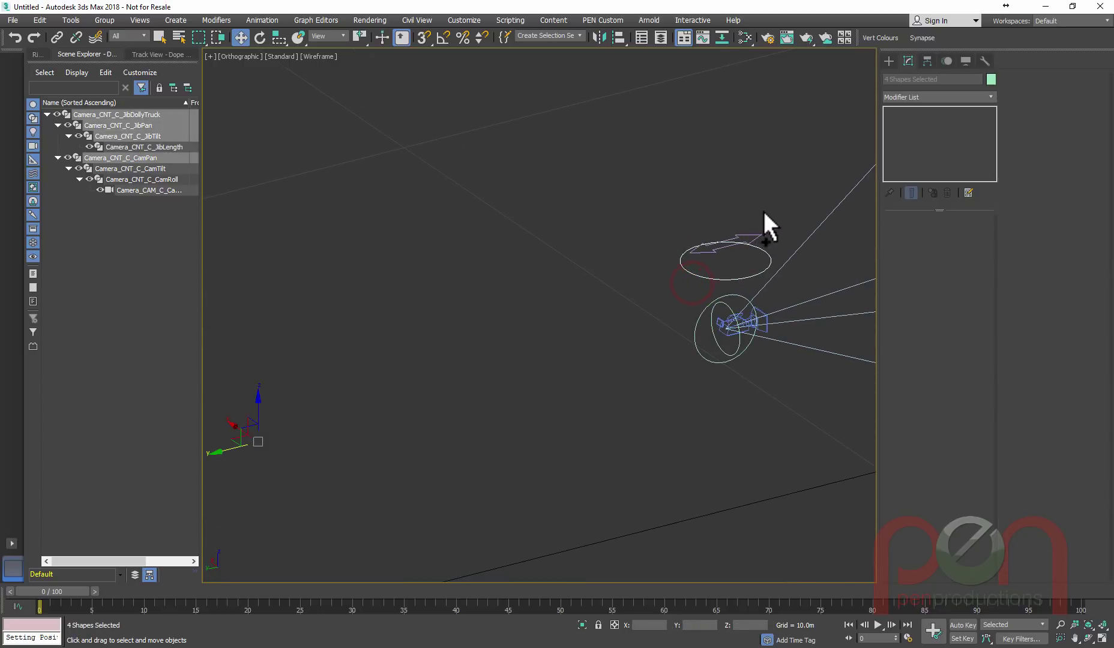
pyautogui.keyDown('ctrl'); pyautogui.moveTo(711, 322); pyautogui.dragTo(715, 320); pyautogui.keyUp('ctrl')
pyautogui.moveTo(710, 333); pyautogui.dragTo(662, 342, button='middle')
pyautogui.keyDown('ctrl'); pyautogui.moveTo(655, 387); pyautogui.dragTo(667, 339); pyautogui.keyUp('ctrl')
pyautogui.moveTo(667, 339); pyautogui.dragTo(683, 281, button='middle')
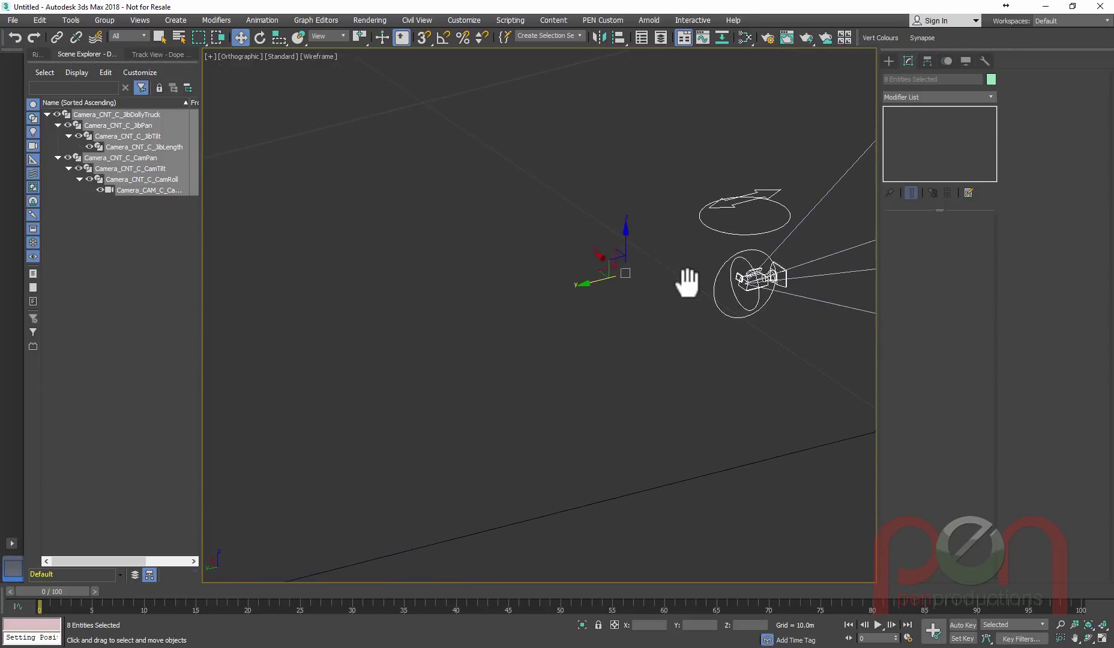
pyautogui.scroll(-3, 641, 291)
pyautogui.keyDown('alt'); pyautogui.rightClick(591, 321); pyautogui.keyUp('alt')
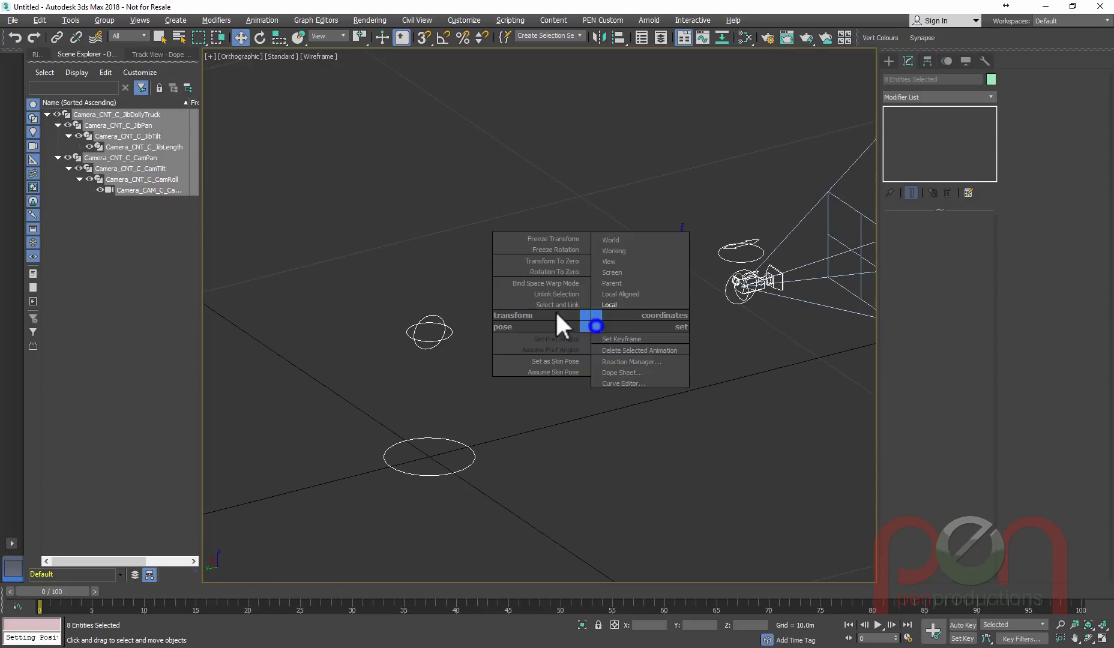
pyautogui.click(534, 239)
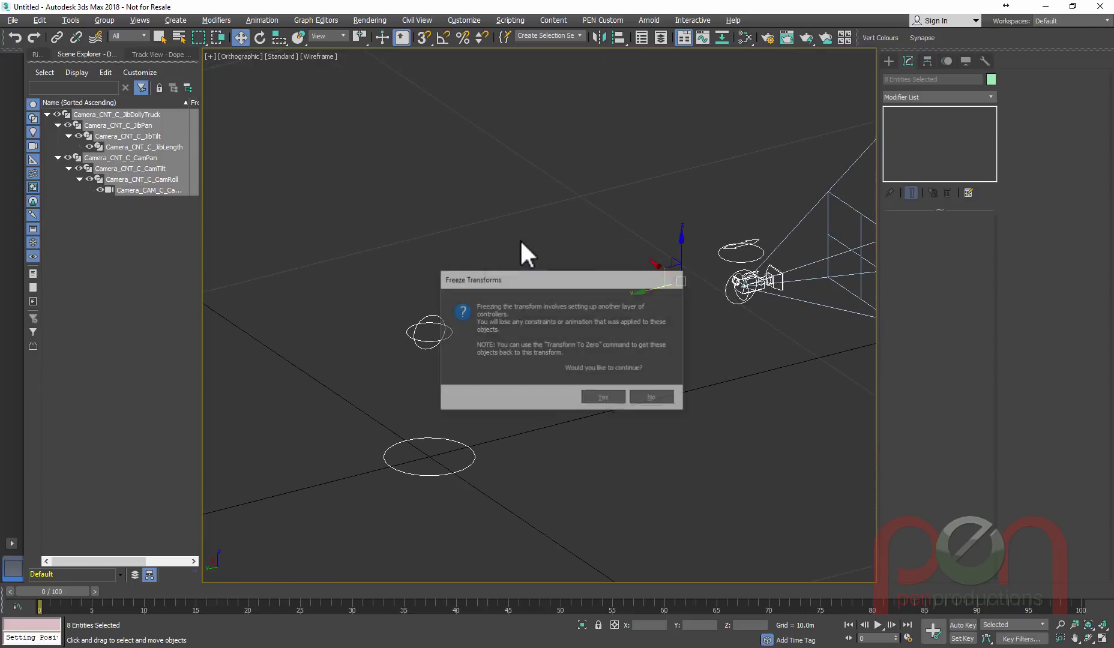
pyautogui.click(603, 397)
pyautogui.click(716, 369)
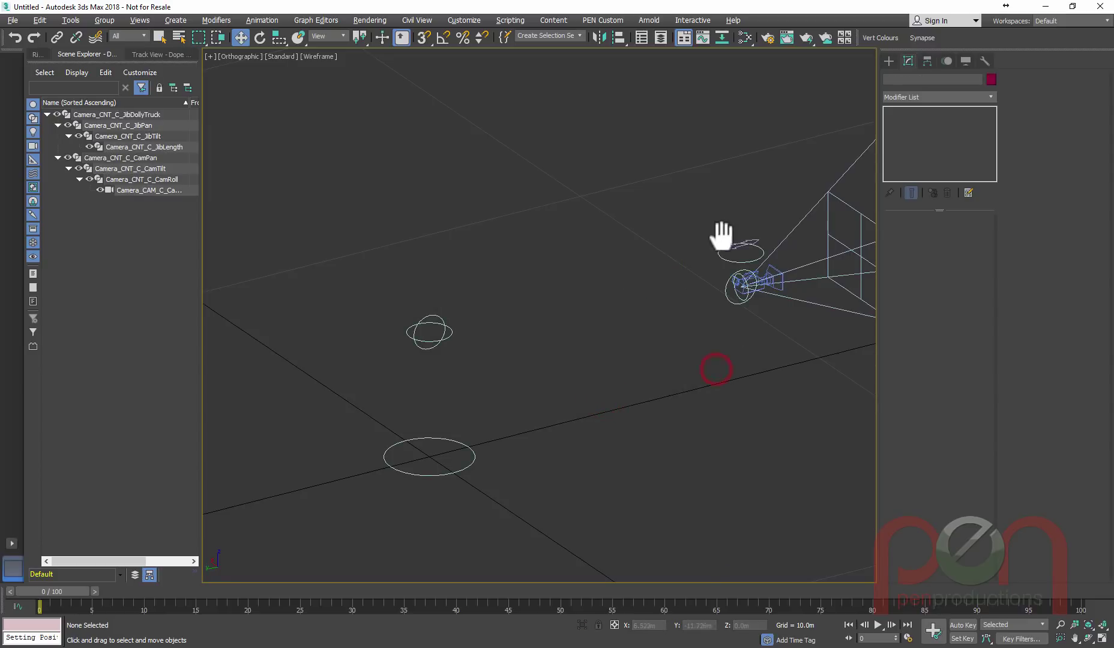
# - Check the CamPan circle's position controllers and try moving the JibLength arrow away from it
pyautogui.moveTo(721, 237); pyautogui.dragTo(636, 255, button='middle')
pyautogui.scroll(5, 640, 257)
pyautogui.moveTo(560, 318); pyautogui.dragTo(574, 298)
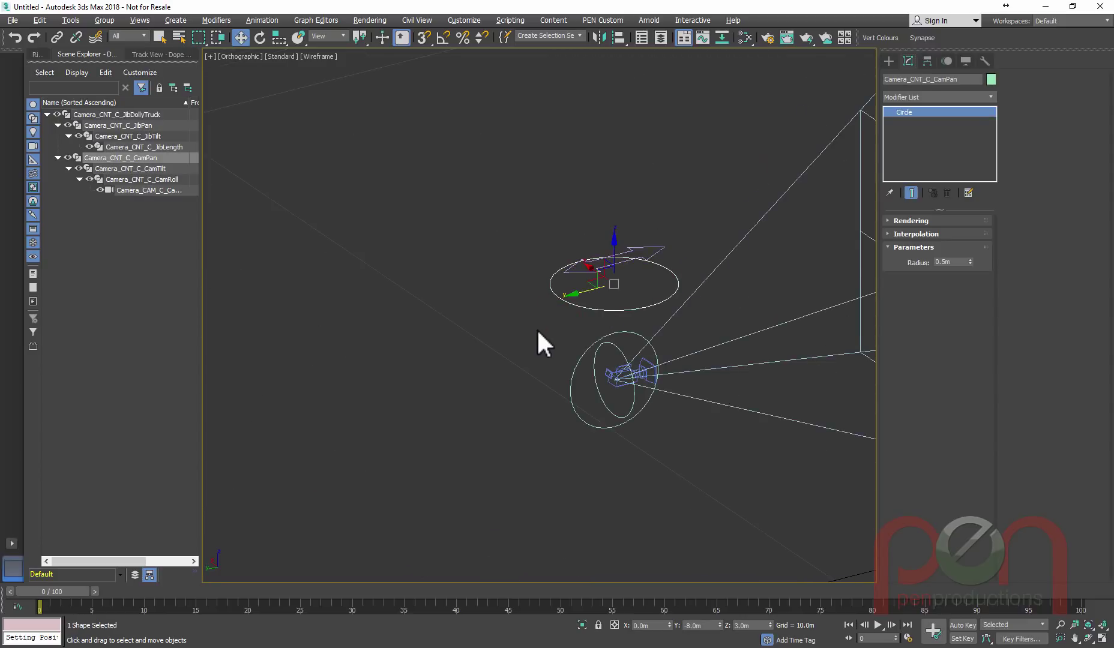
pyautogui.click(947, 60)
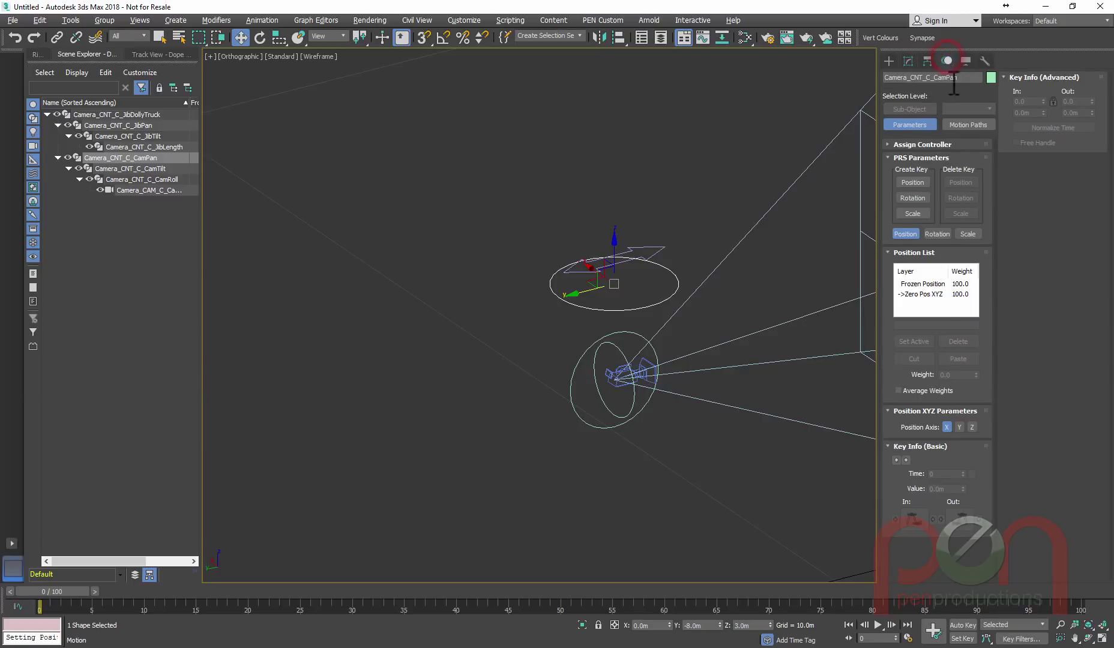
pyautogui.click(654, 252)
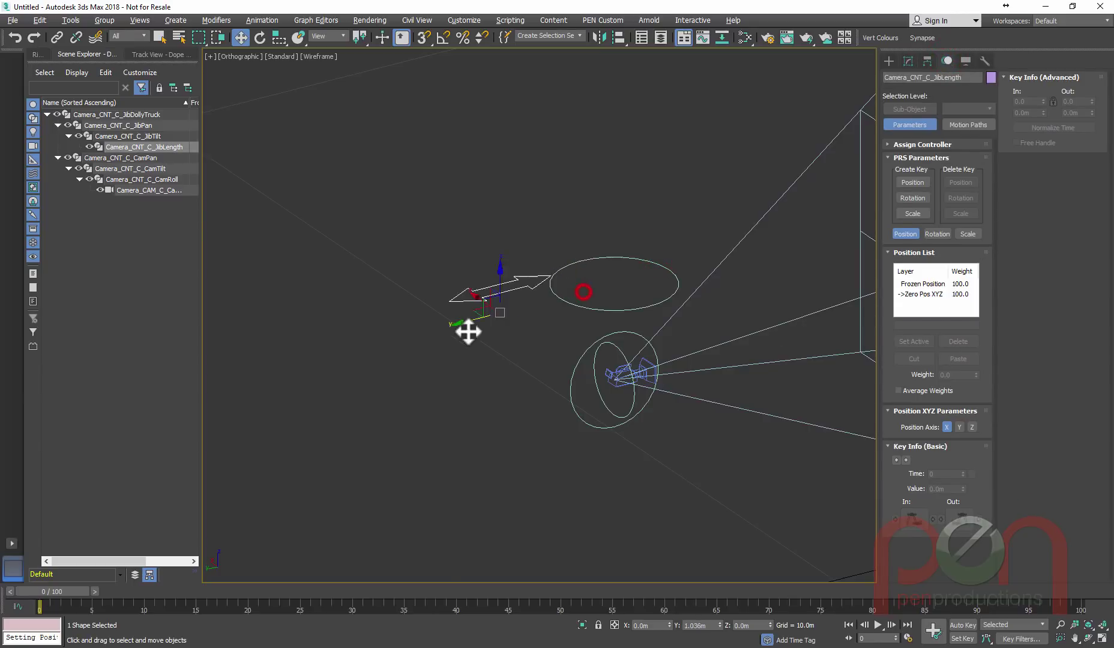
pyautogui.click(612, 309)
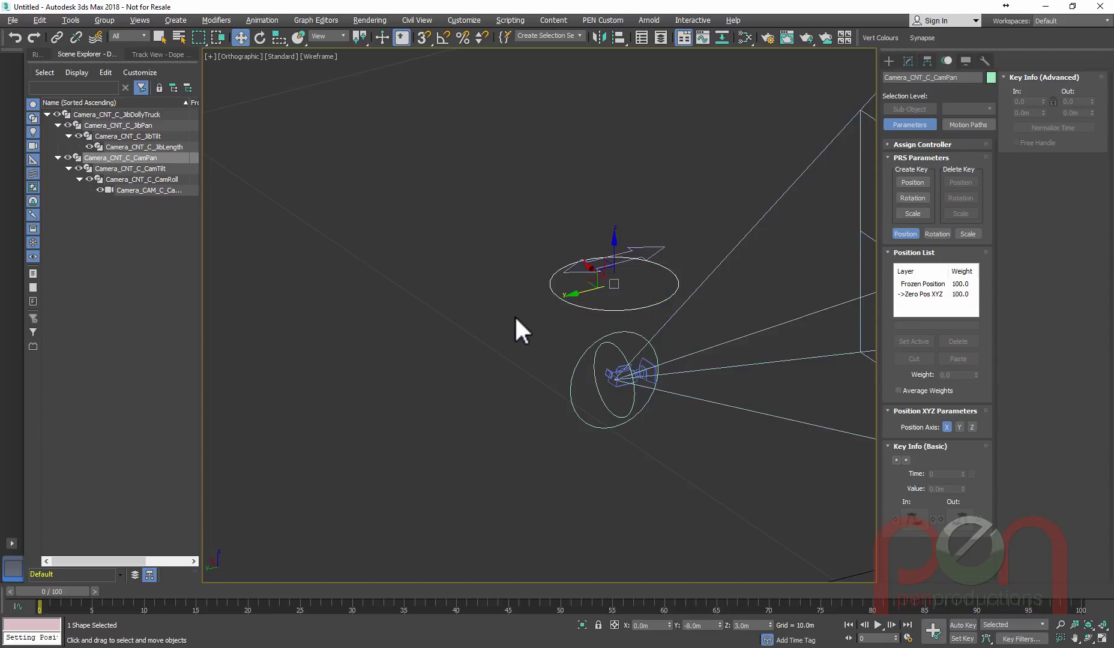
# - Add a new Position Constraint to the CamPan circle, targeting the JibLength arrow
pyautogui.moveTo(516, 314); pyautogui.dragTo(577, 287, button='middle')
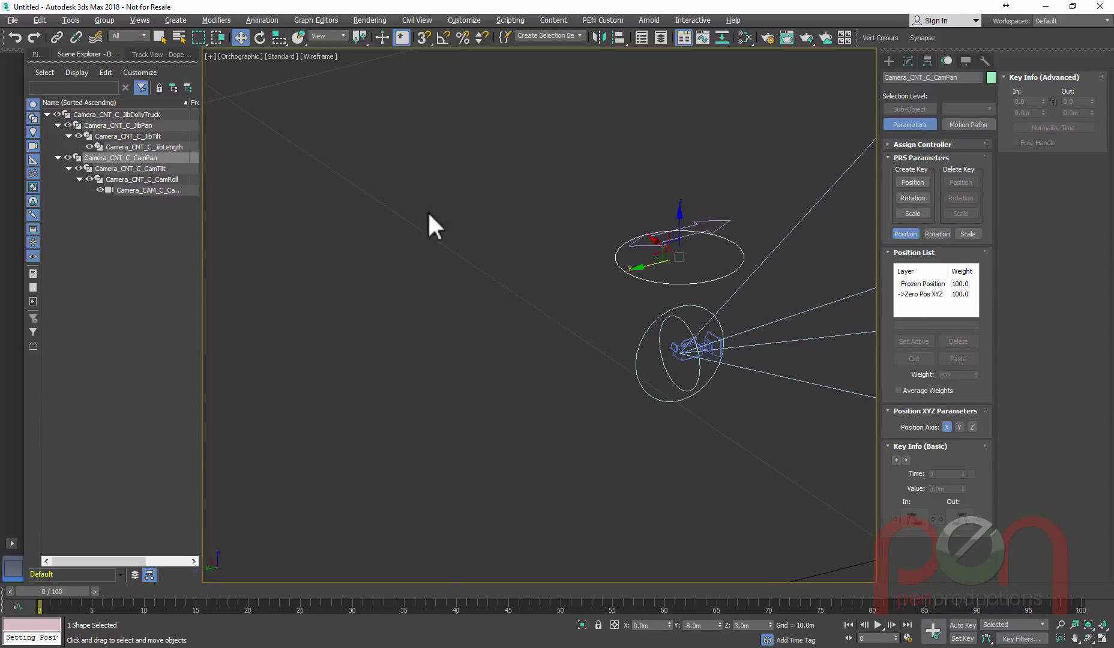
pyautogui.click(269, 18)
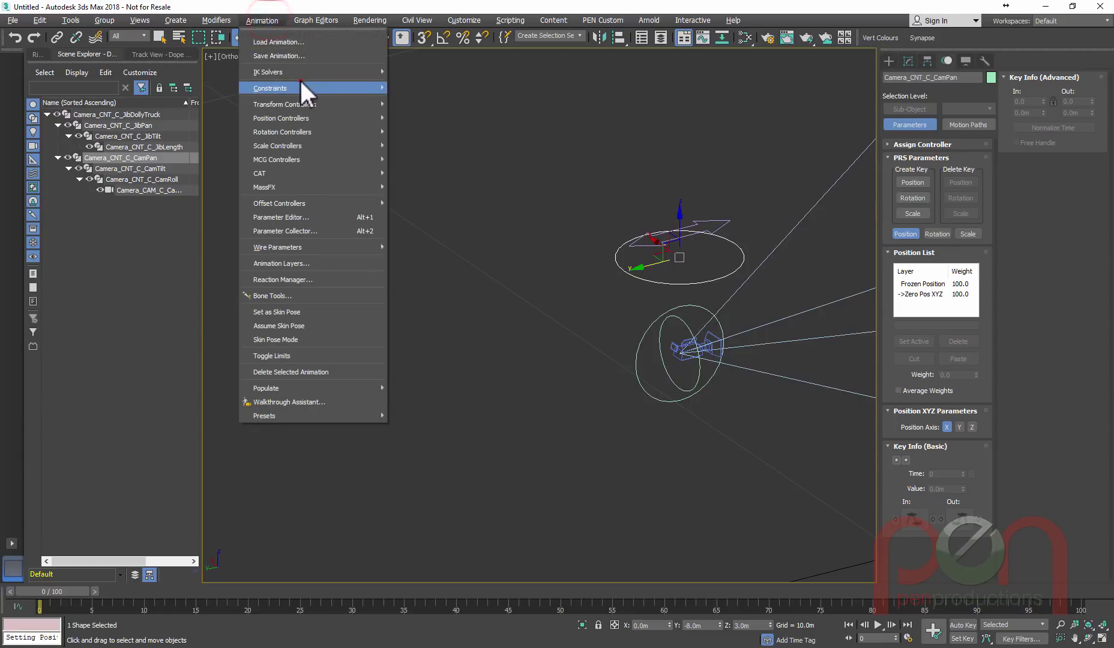
pyautogui.moveTo(303, 89)
pyautogui.click(455, 131)
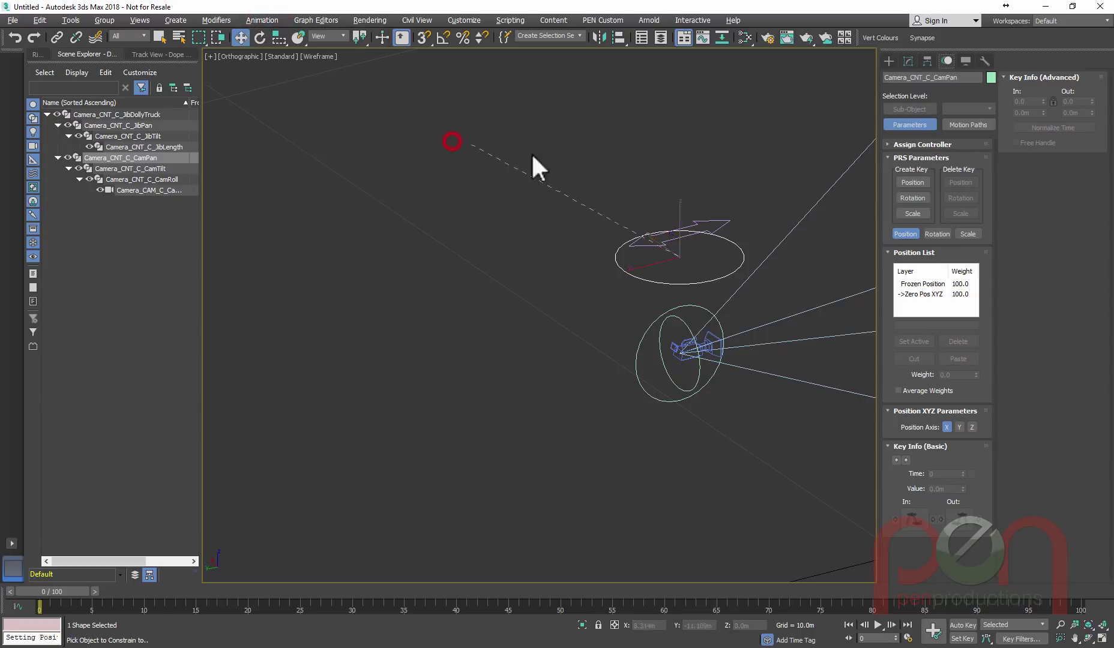
pyautogui.click(664, 245)
pyautogui.rightClick(709, 208)
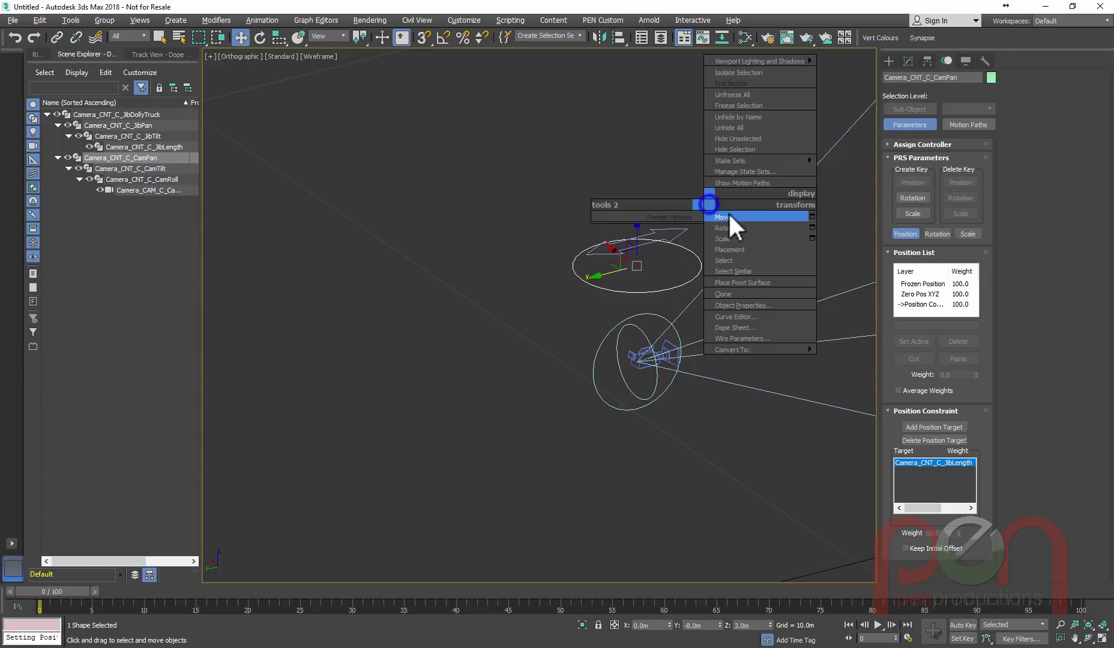
pyautogui.click(729, 214)
# - Inspect the constrained CamPan circle and the JibLength arrow in relation to the whole rig
pyautogui.moveTo(721, 213); pyautogui.dragTo(717, 198, button='middle')
pyautogui.scroll(-5, 692, 244)
pyautogui.moveTo(632, 250); pyautogui.dragTo(715, 261, button='middle')
pyautogui.scroll(1, 654, 260)
pyautogui.scroll(-1, 700, 265)
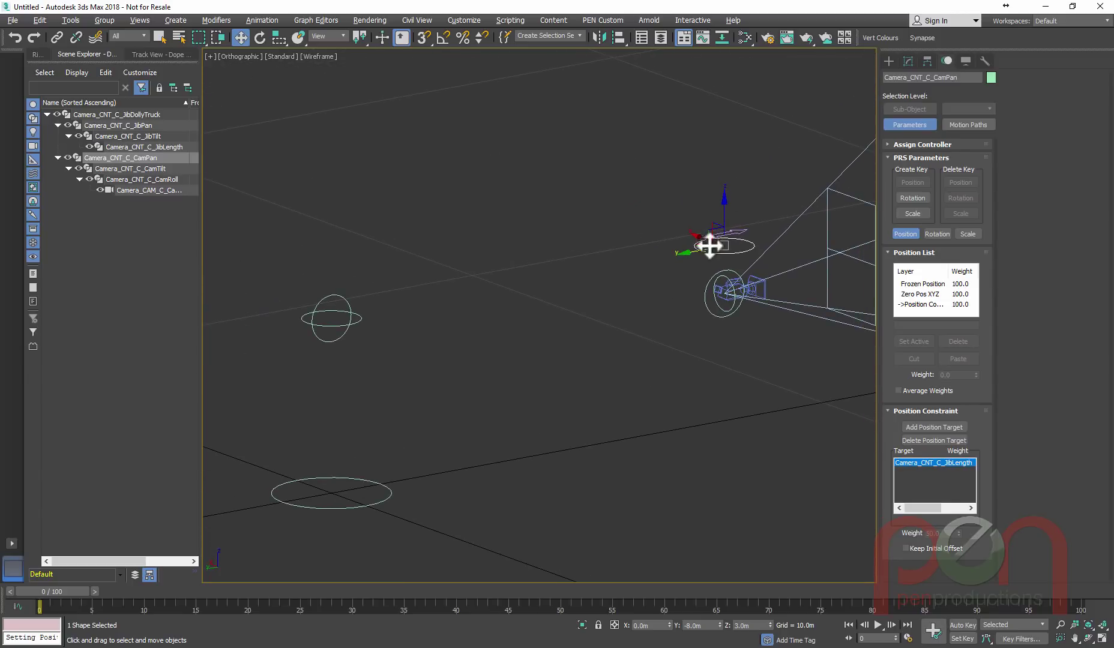
pyautogui.click(743, 229)
pyautogui.moveTo(722, 311); pyautogui.dragTo(712, 296, button='middle')
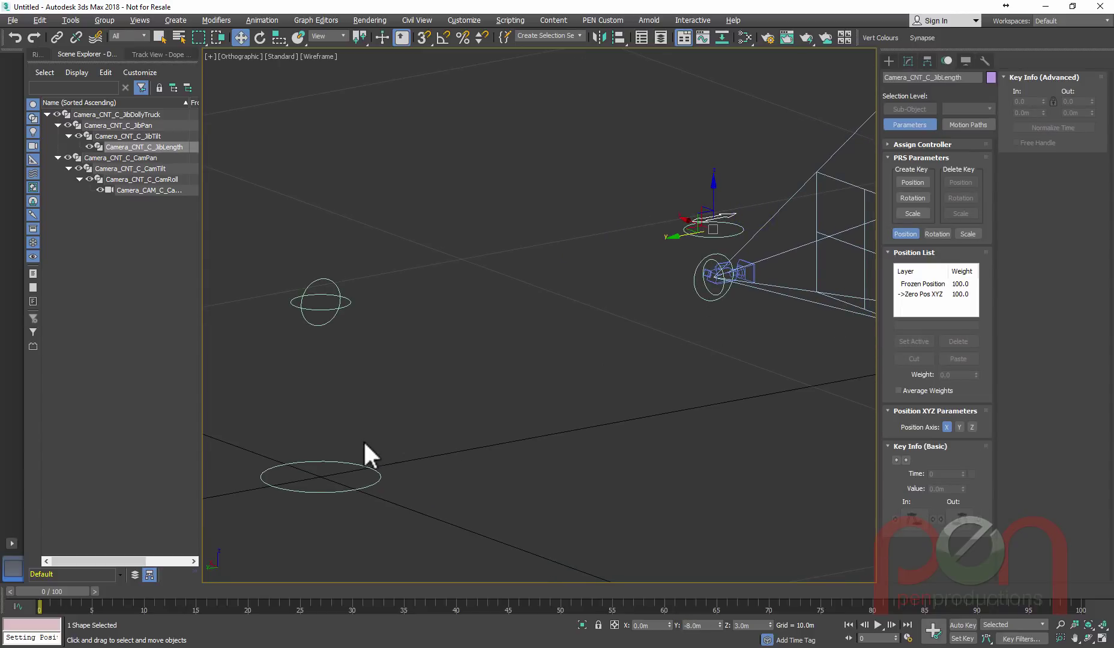
# - Change the object colour of the JibDollyTruck, JibPan and CamPan circles to dark blue
pyautogui.moveTo(340, 489); pyautogui.dragTo(338, 491)
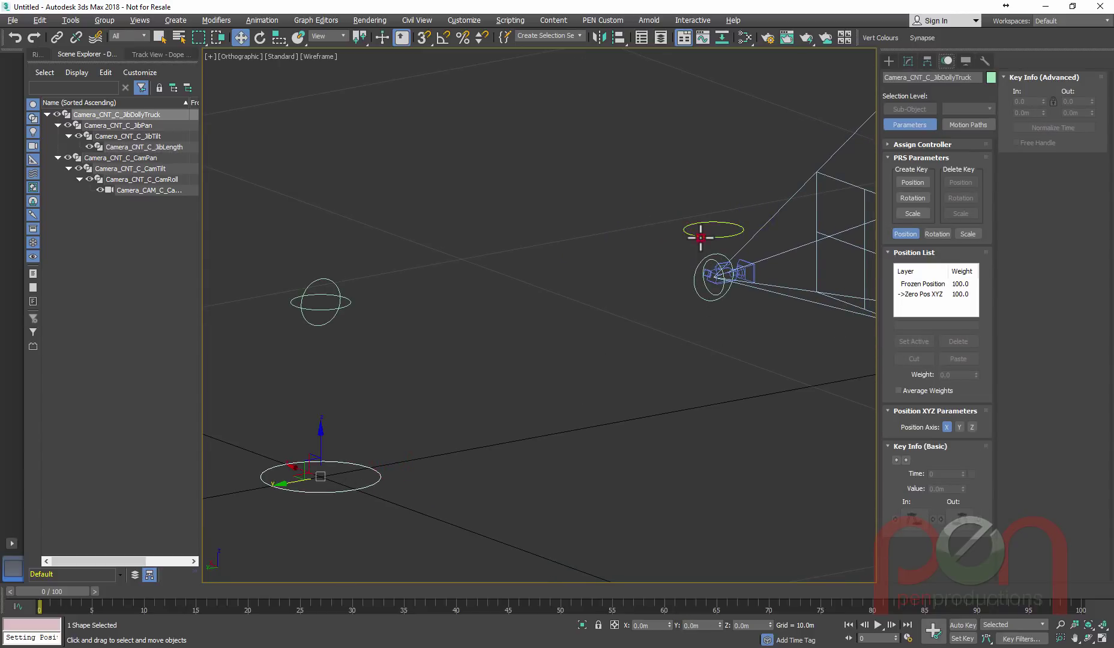
pyautogui.keyDown('ctrl'); pyautogui.click(700, 238); pyautogui.keyUp('ctrl')
pyautogui.keyDown('alt'); pyautogui.moveTo(577, 266); pyautogui.dragTo(589, 294, button='middle'); pyautogui.keyUp('alt')
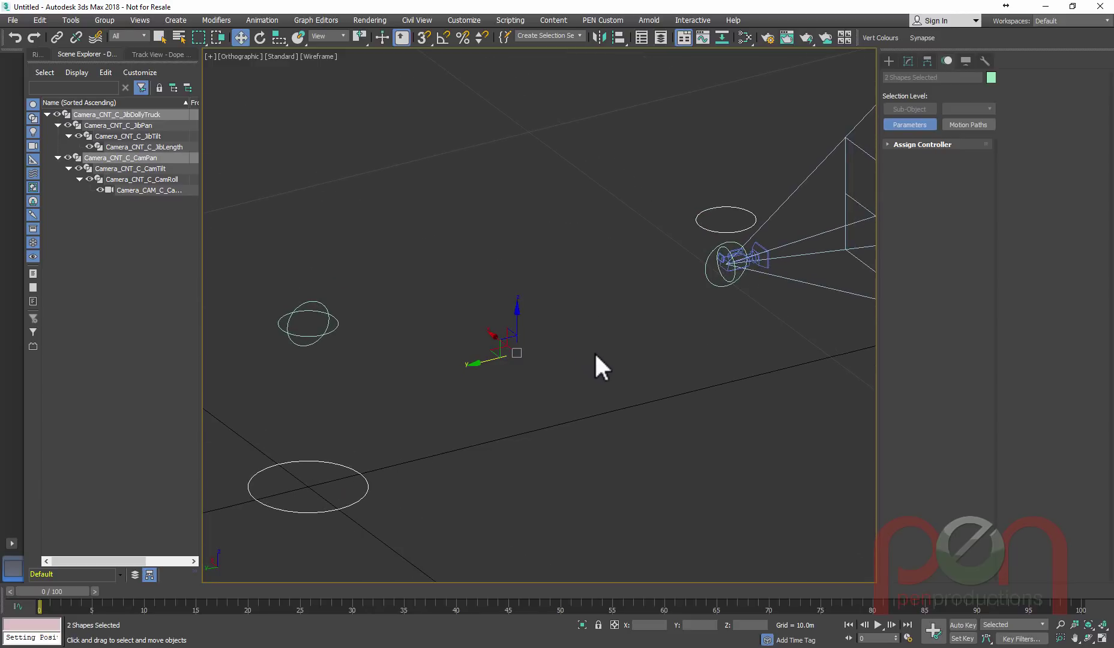
pyautogui.keyDown('ctrl'); pyautogui.click(338, 324); pyautogui.keyUp('ctrl')
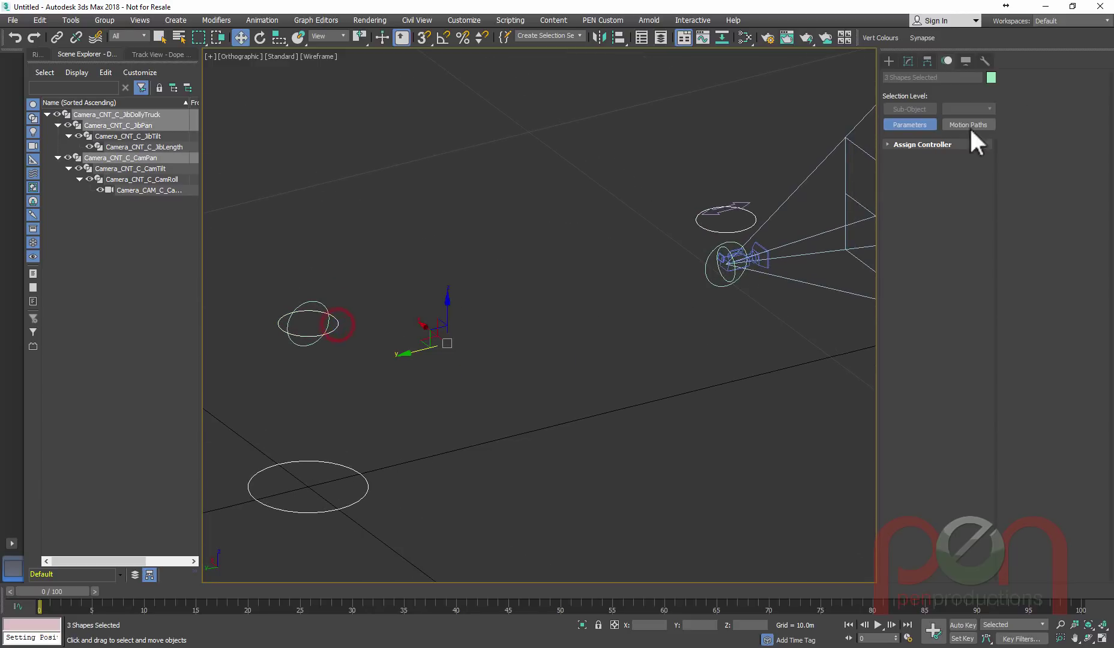
pyautogui.click(991, 77)
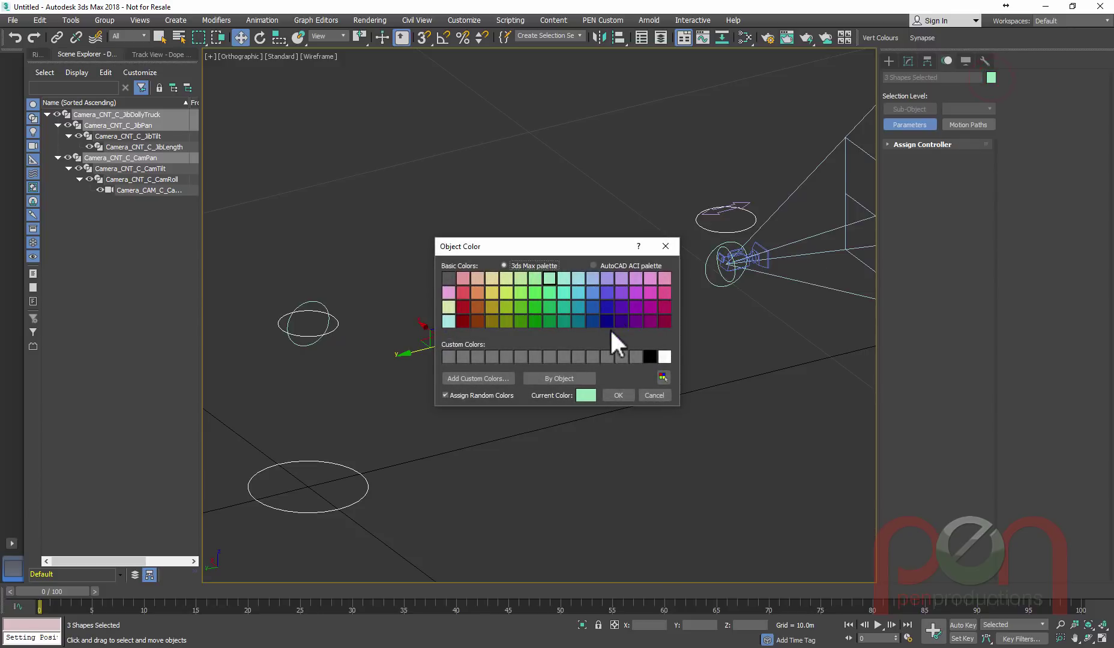
pyautogui.click(616, 399)
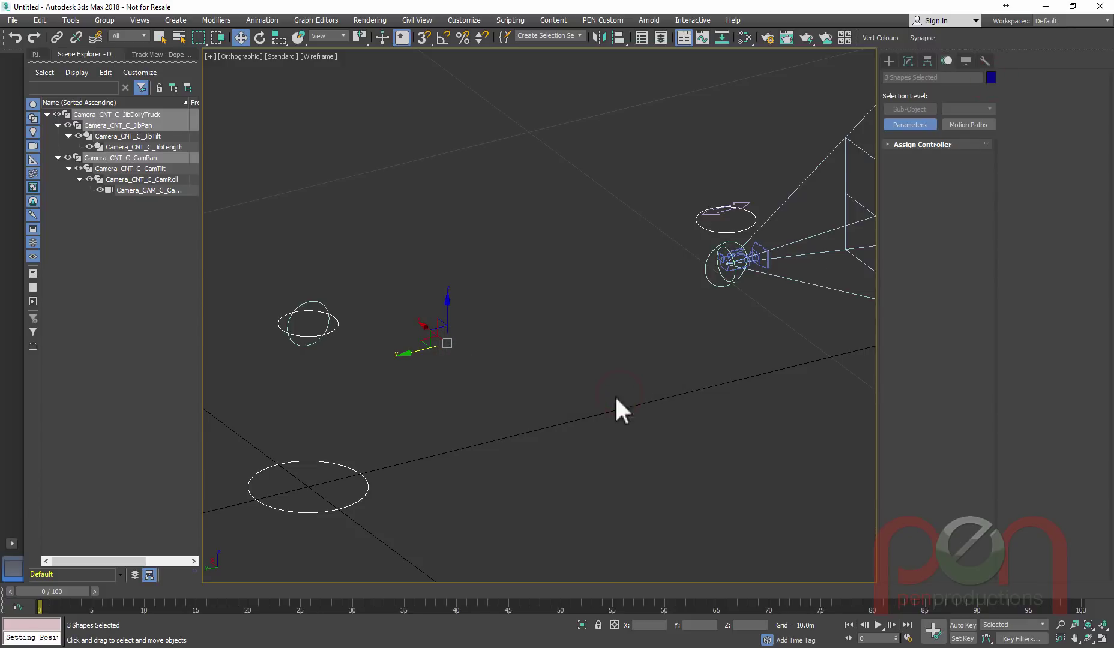
pyautogui.click(356, 364)
# - Switch the reference coordinate system to Local with the JibTilt circle selected
pyautogui.click(329, 322)
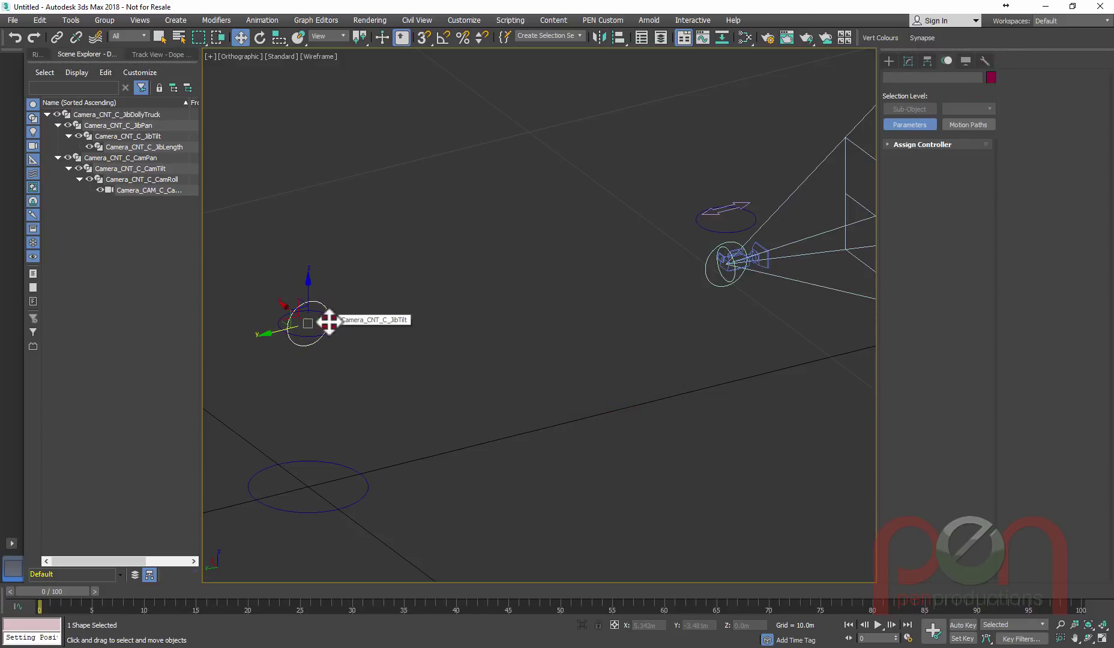
pyautogui.rightClick(365, 349)
pyautogui.click(390, 330)
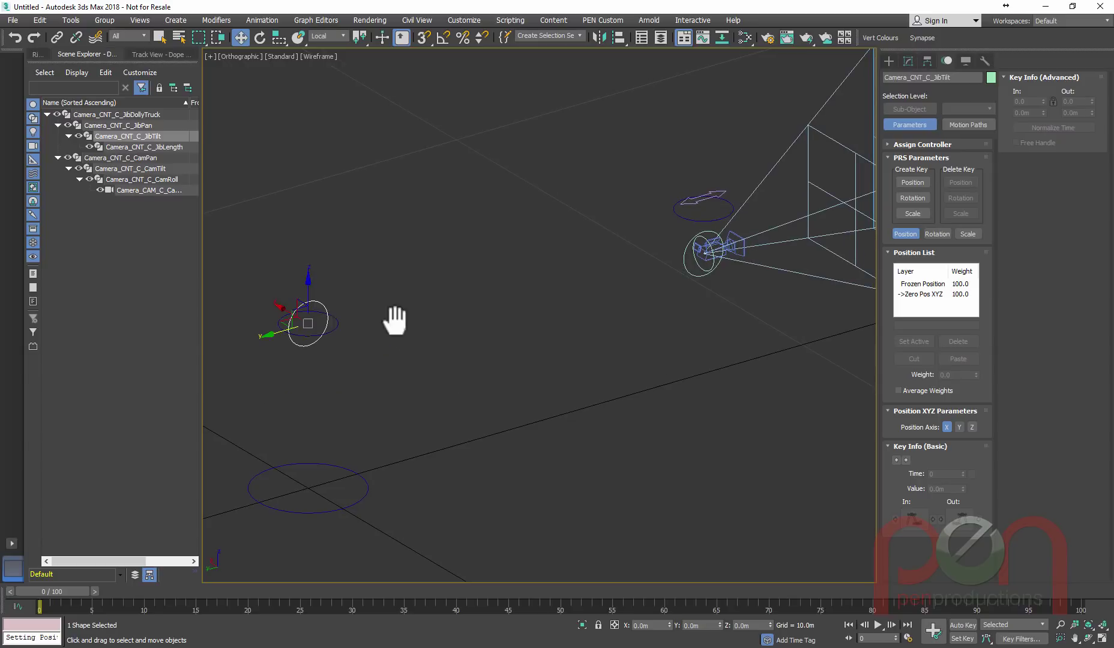
# - Change the object colour of the JibTilt and CamTilt circles to dark red
pyautogui.moveTo(393, 318); pyautogui.dragTo(453, 294, button='middle')
pyautogui.moveTo(559, 304); pyautogui.dragTo(543, 313, button='middle')
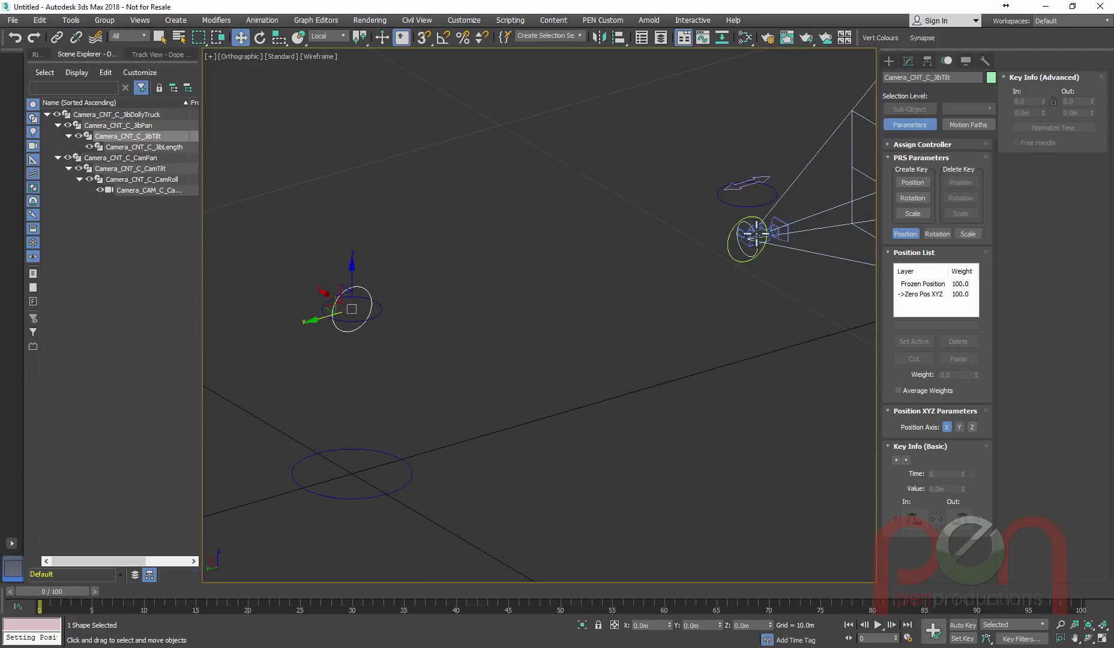
pyautogui.moveTo(756, 234); pyautogui.dragTo(745, 257)
pyautogui.keyDown('ctrl'); pyautogui.click(736, 259); pyautogui.keyUp('ctrl')
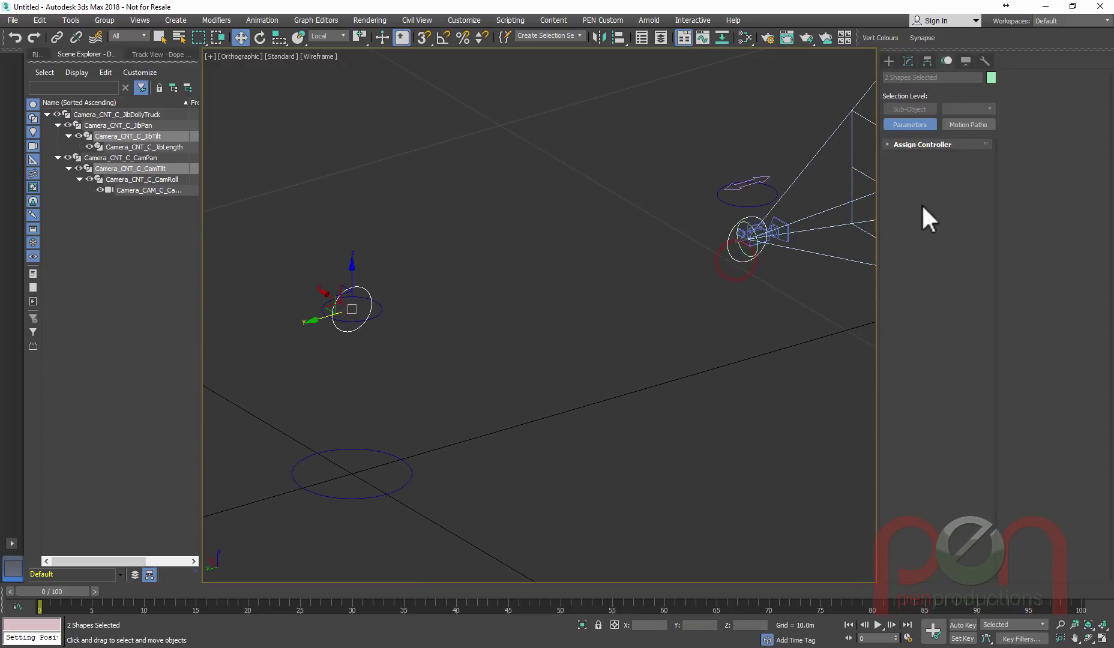
pyautogui.click(991, 76)
pyautogui.click(466, 323)
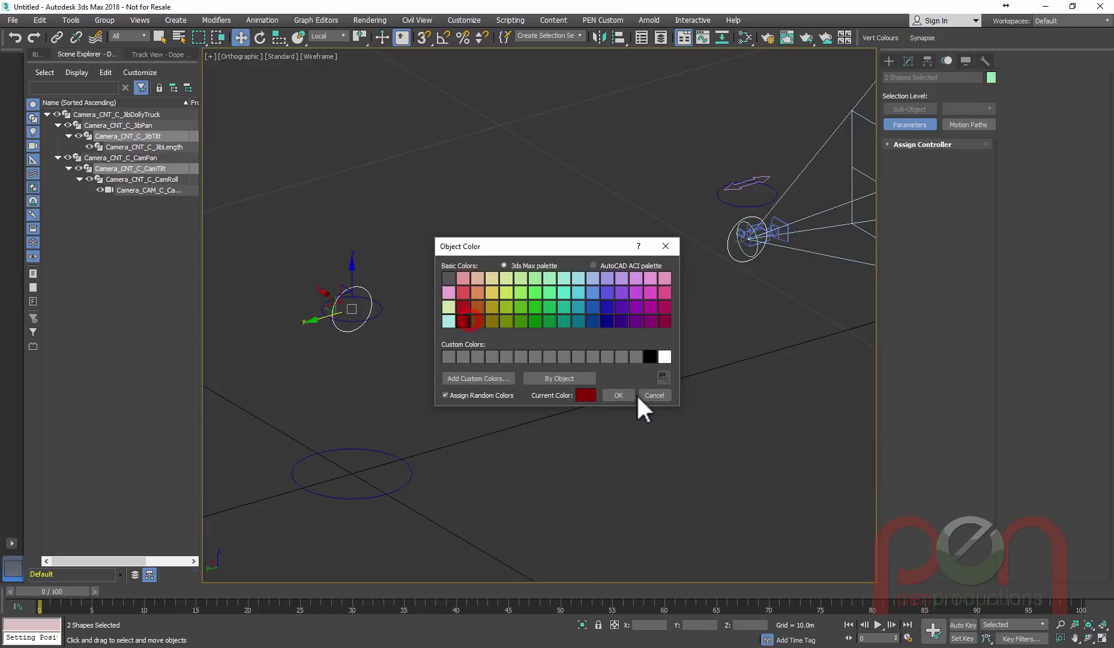
pyautogui.click(618, 395)
pyautogui.moveTo(641, 298); pyautogui.dragTo(625, 308, button='middle')
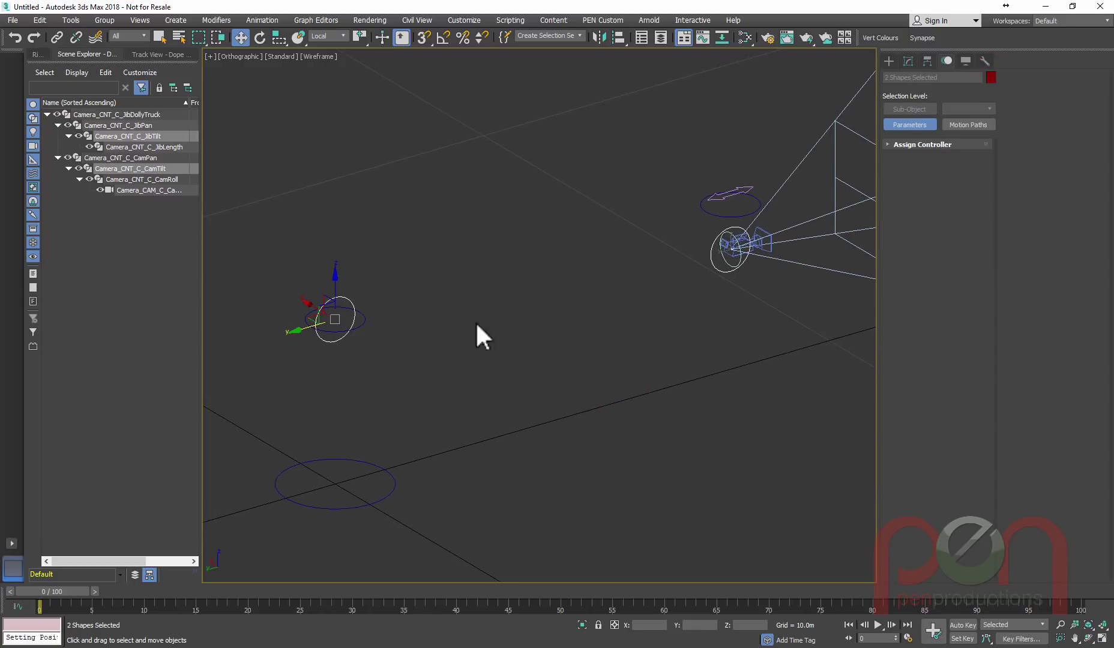
# - Change the object colour of the CamRoll circle to dark green
pyautogui.click(728, 262)
pyautogui.moveTo(748, 260); pyautogui.dragTo(721, 274, button='middle')
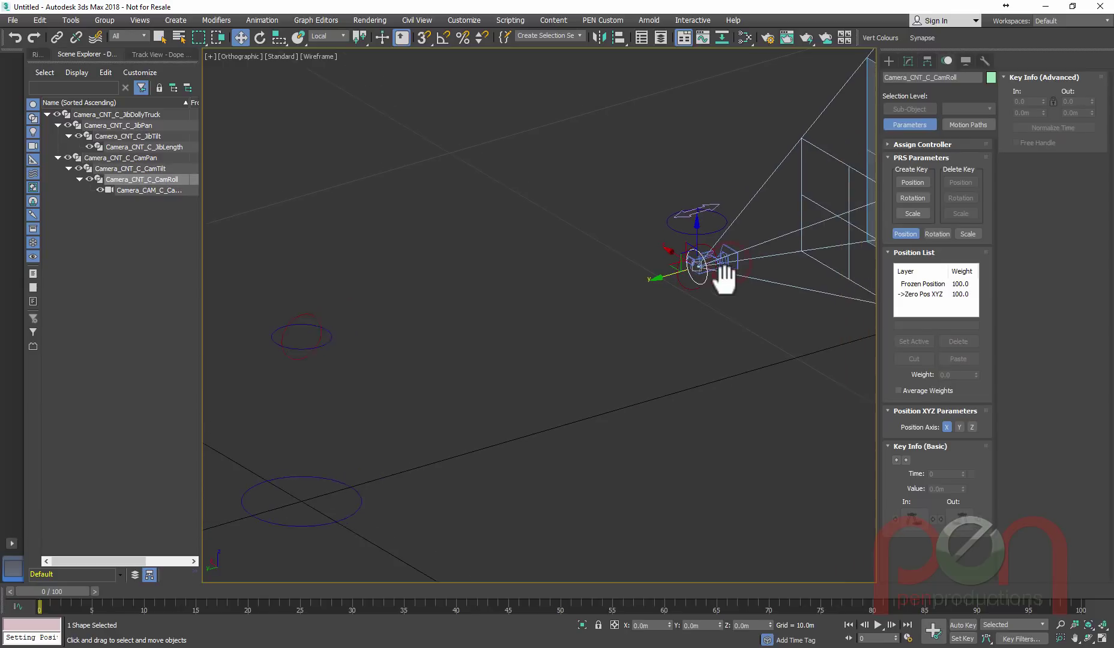
pyautogui.click(991, 77)
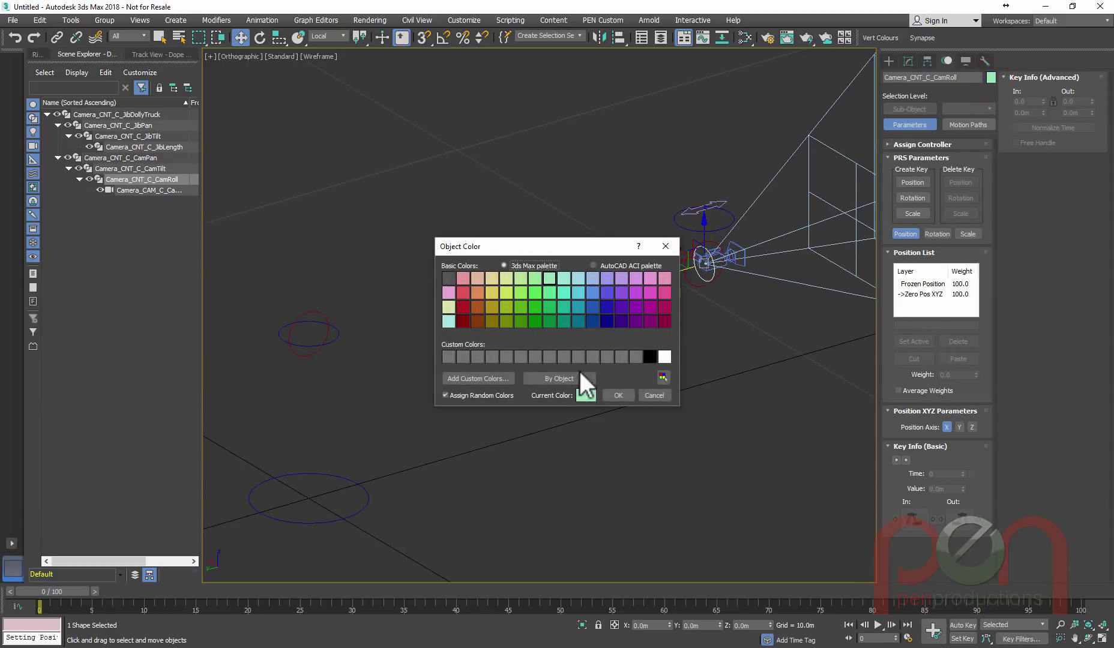
pyautogui.click(619, 395)
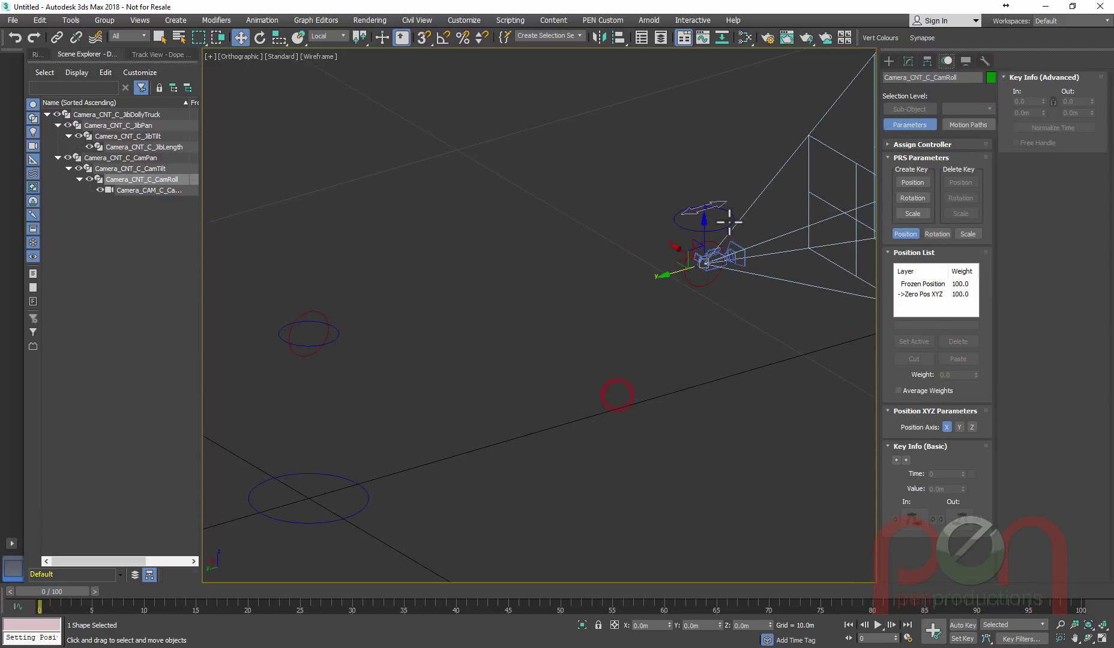
# - Change the object colour of the JibLength arrow to dark purple and clear the selection
pyautogui.click(684, 213)
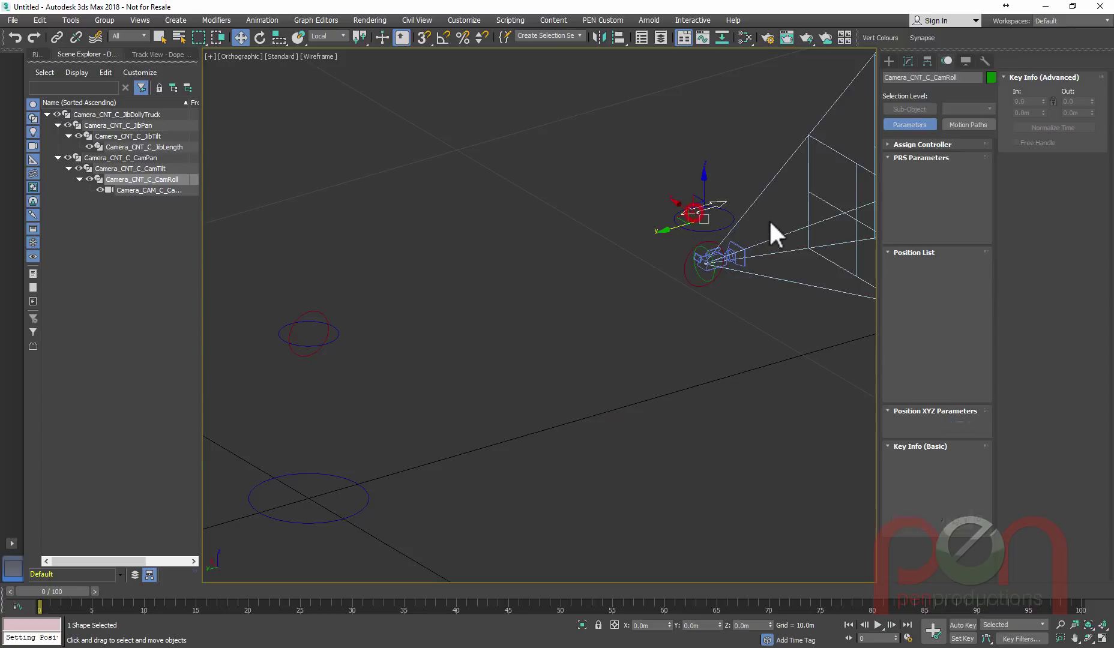
pyautogui.click(991, 78)
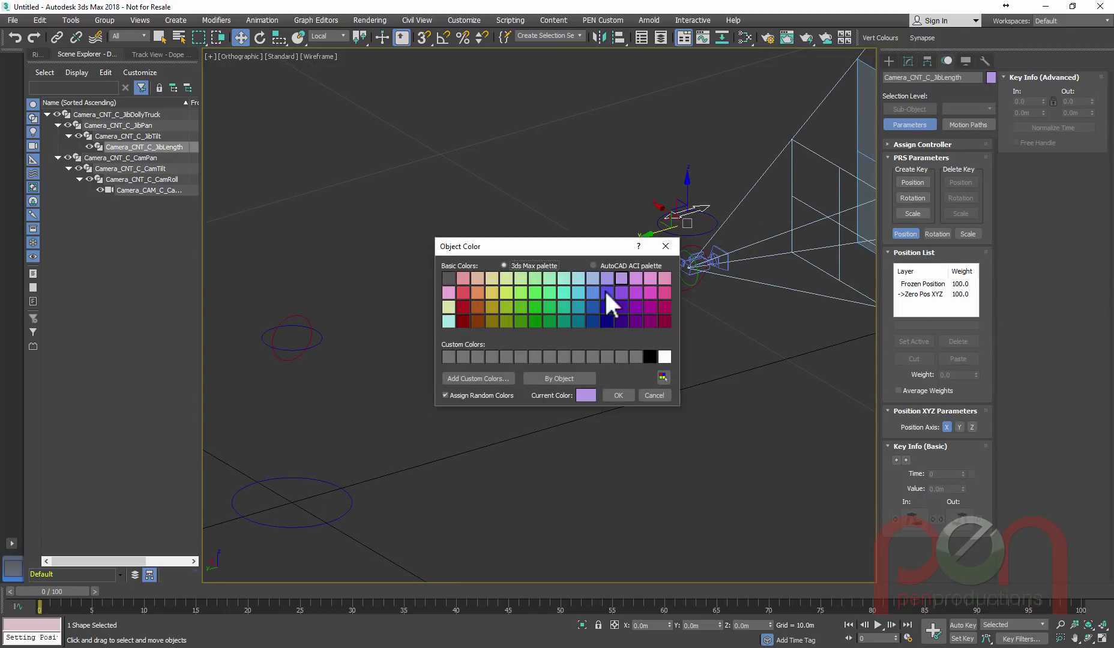
pyautogui.click(622, 322)
pyautogui.click(618, 395)
pyautogui.click(711, 401)
pyautogui.moveTo(714, 398); pyautogui.dragTo(736, 346, button='middle')
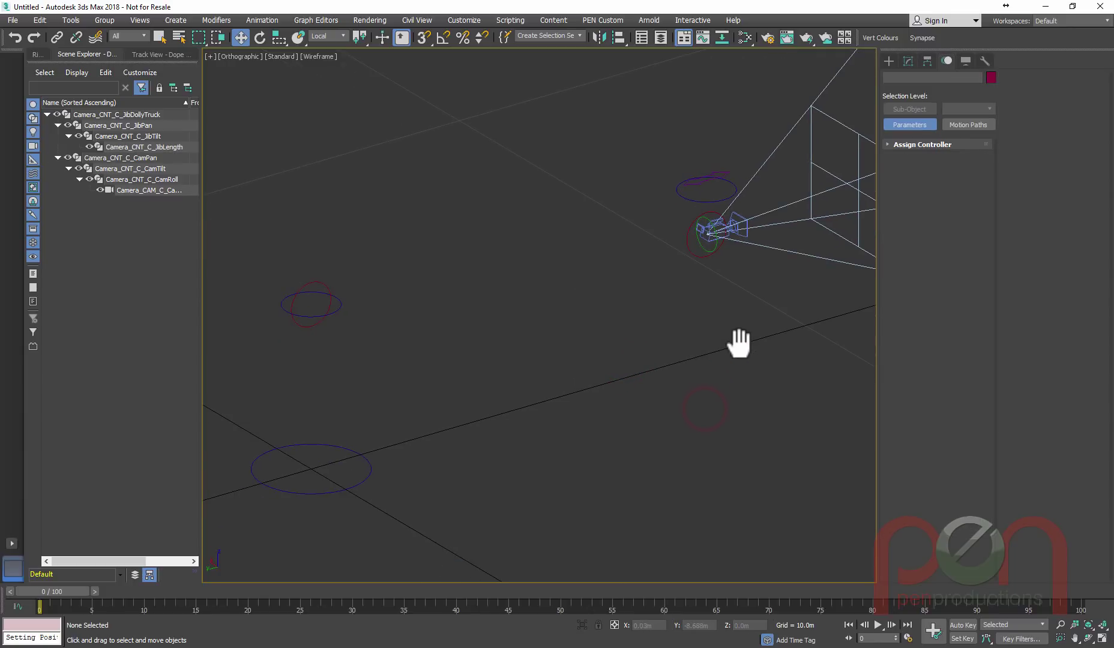
pyautogui.moveTo(667, 331)
pyautogui.mouseDown(button='middle')
pyautogui.moveTo(637, 336)
pyautogui.moveTo(667, 332)
pyautogui.mouseUp(button='middle')
# - Display the JibDollyTruck circle's tracks in the Dope Sheet and widen the track list so the controller names are readable
pyautogui.click(397, 461)
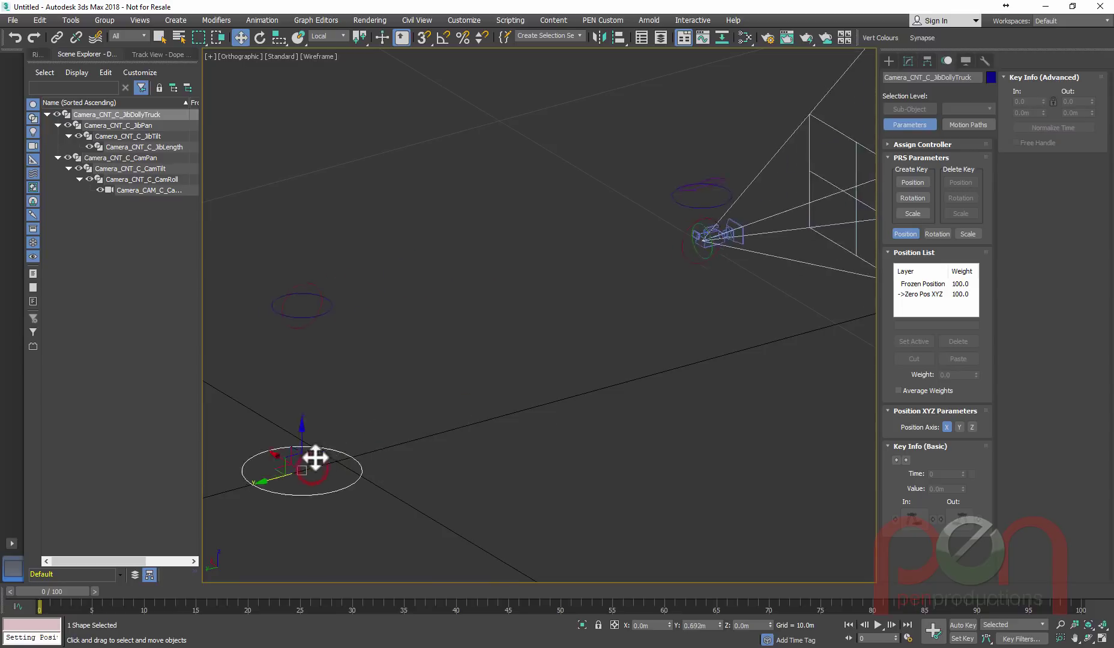
pyautogui.moveTo(451, 324); pyautogui.dragTo(491, 333, button='middle')
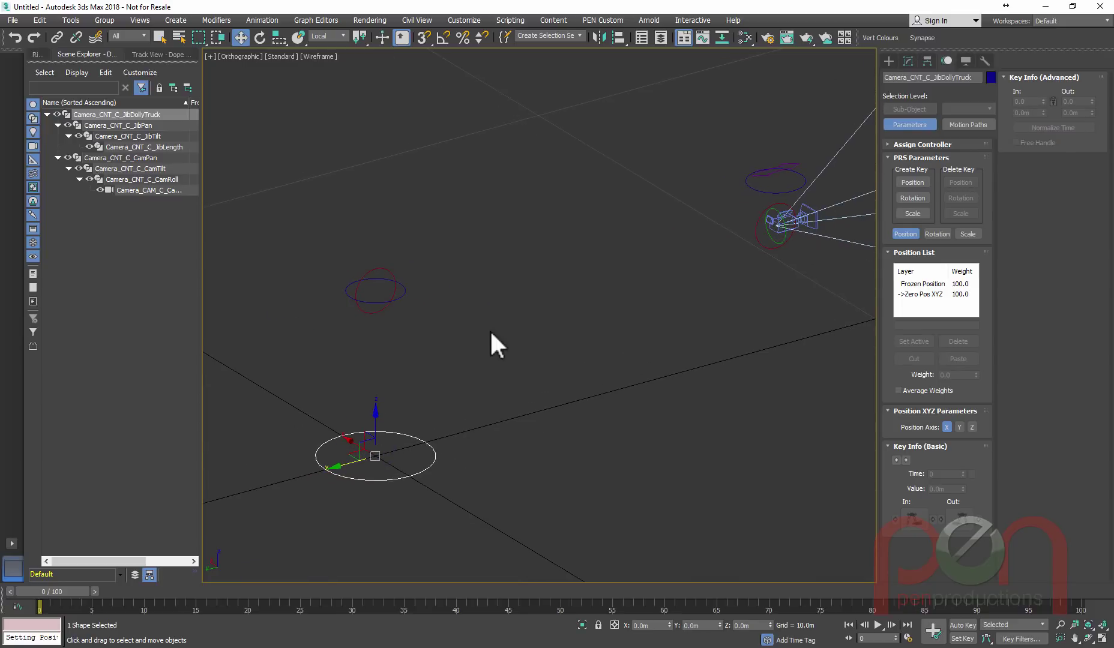
pyautogui.click(155, 53)
pyautogui.rightClick(429, 190)
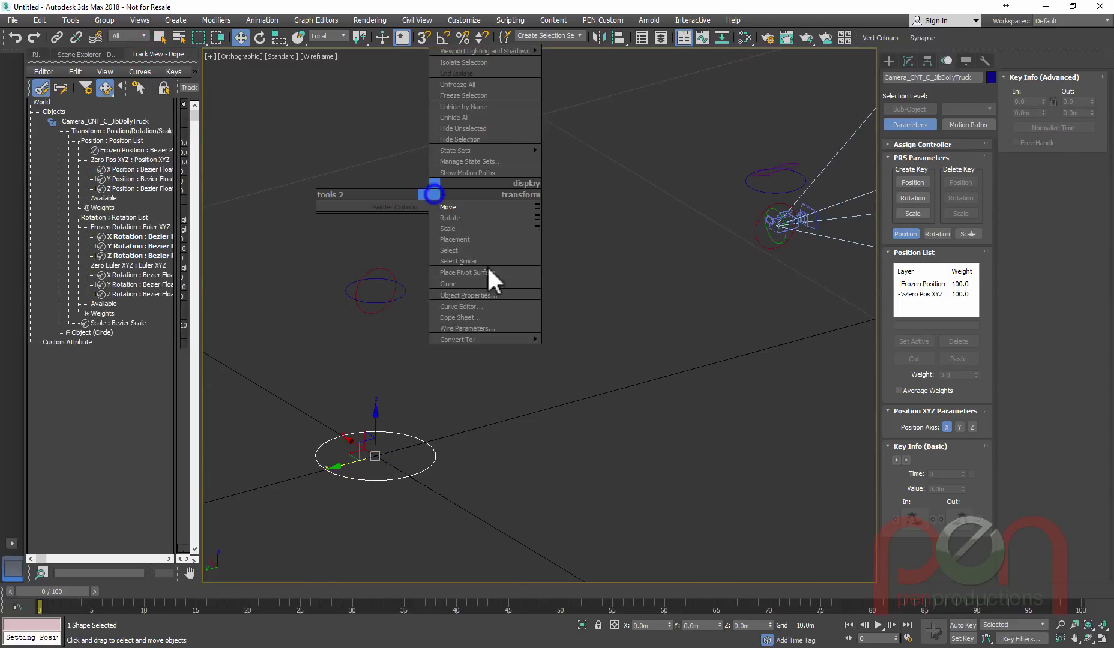
pyautogui.click(669, 314)
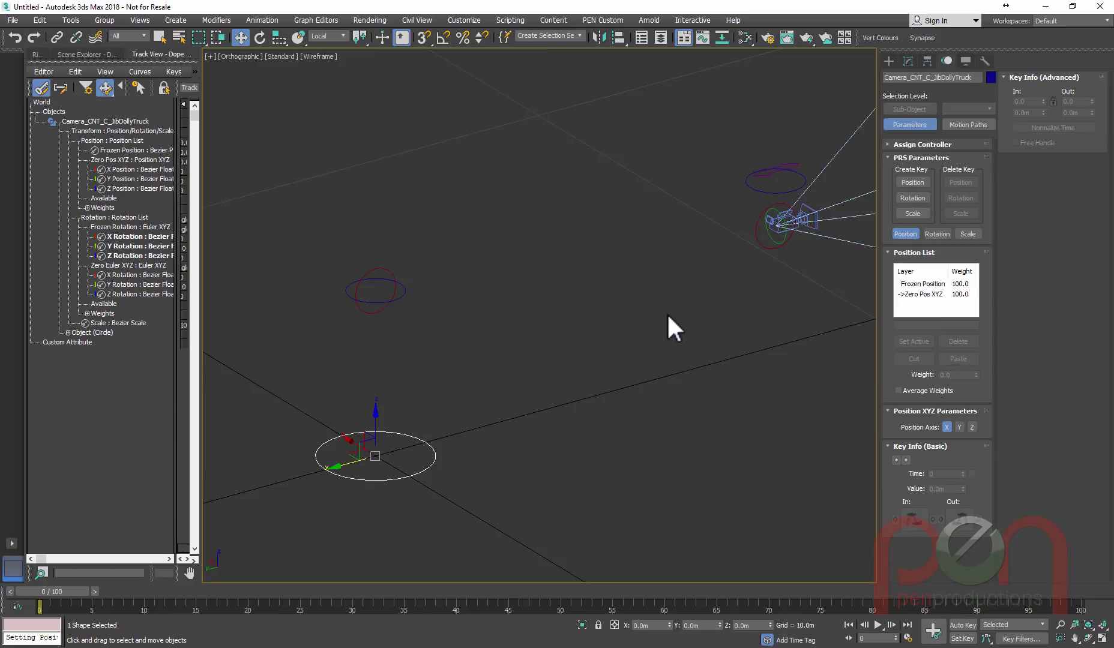
pyautogui.rightClick(544, 254)
pyautogui.click(376, 220)
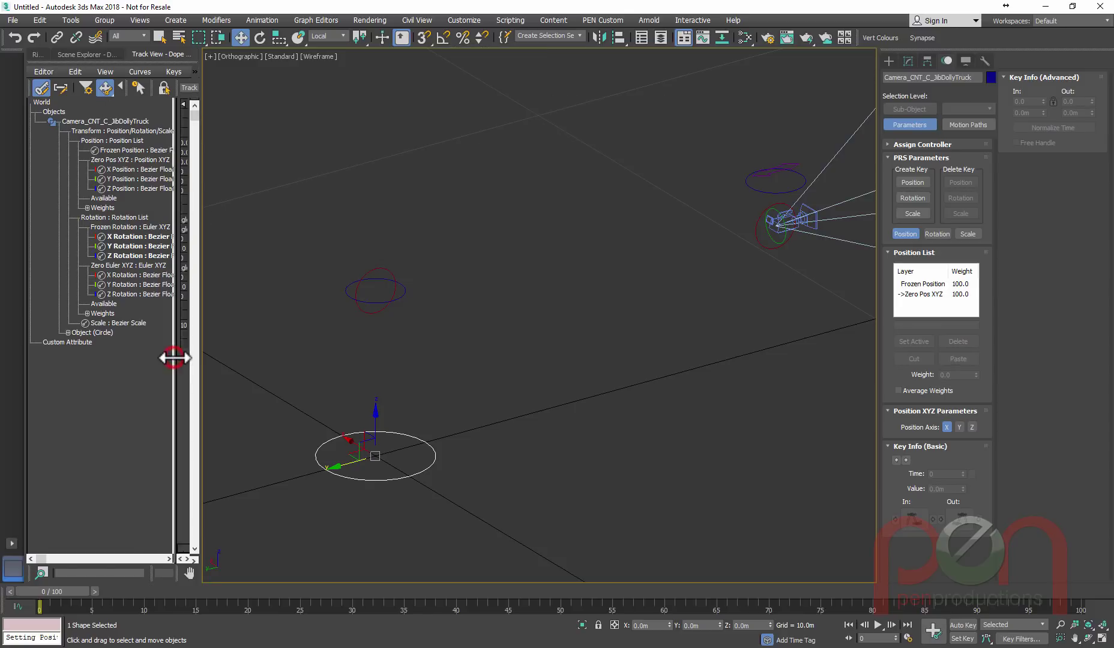
pyautogui.moveTo(173, 358); pyautogui.dragTo(249, 362)
pyautogui.moveTo(181, 360); pyautogui.dragTo(231, 363)
# - Review the Dope Sheet's Auto Expand options, hide the keyable icons and keep the Unlocked Attributes filter enabled
pyautogui.rightClick(107, 149)
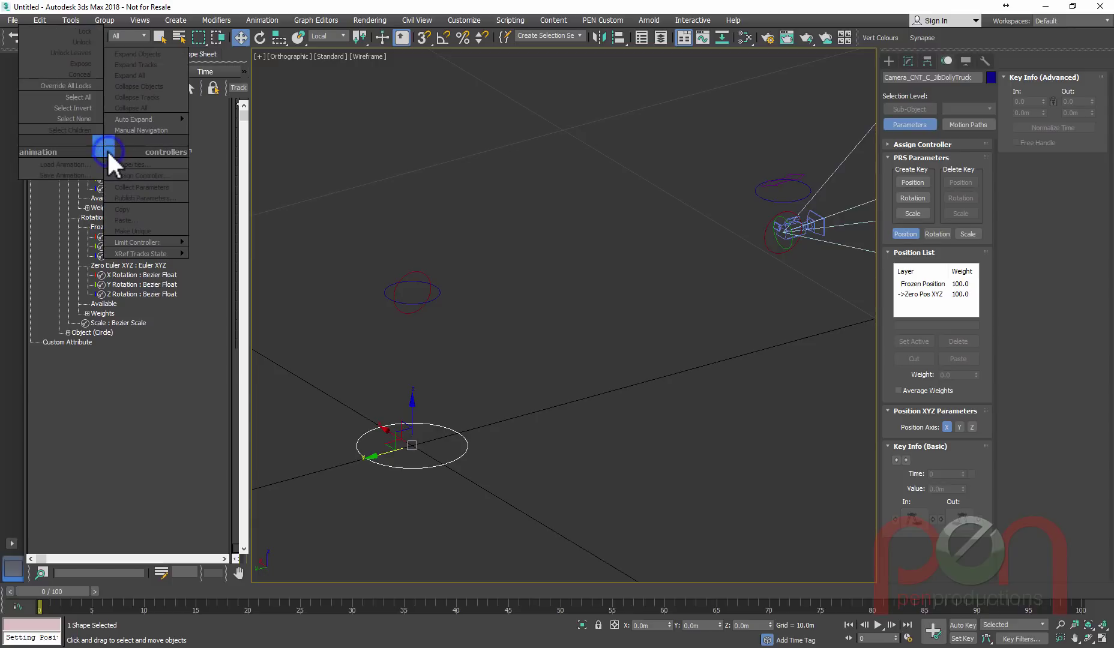
pyautogui.moveTo(153, 120)
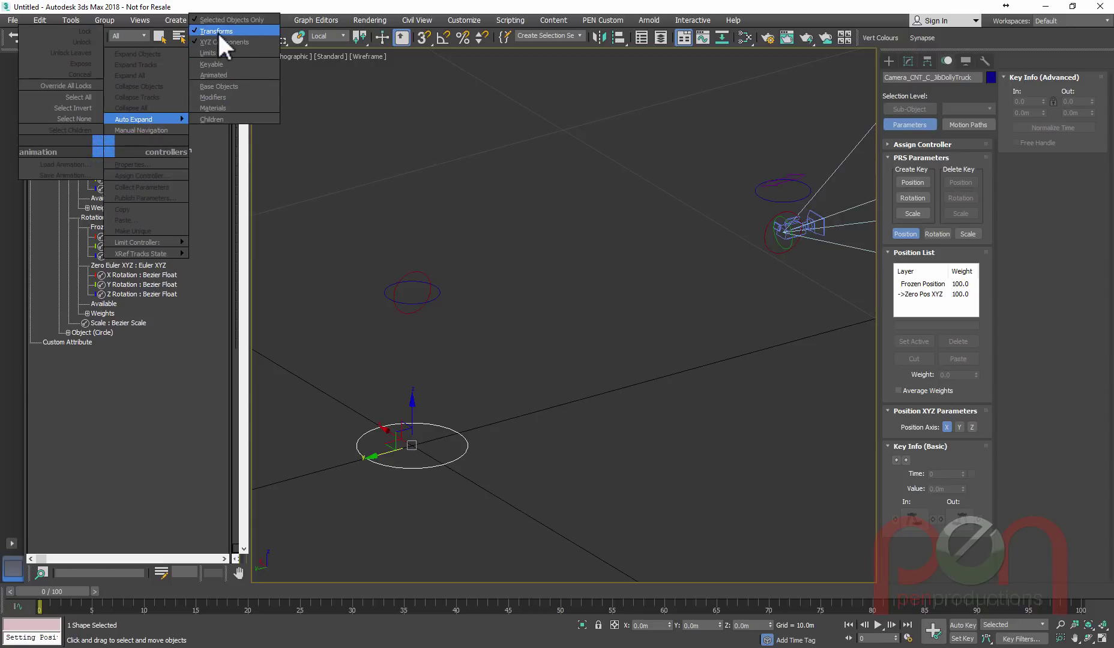
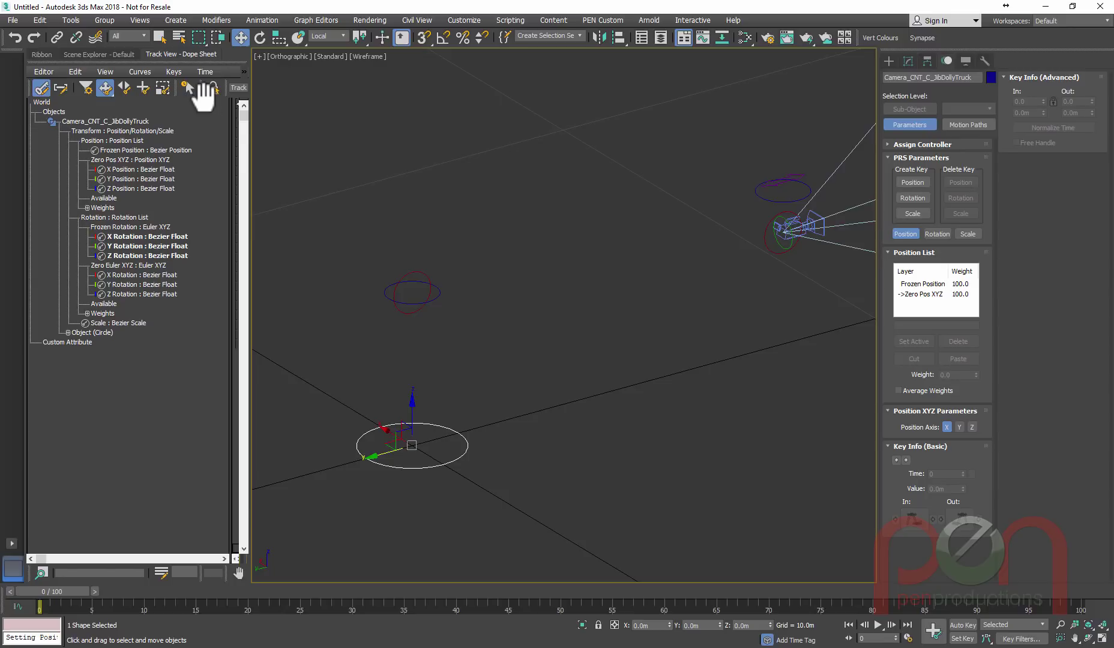
pyautogui.moveTo(206, 98)
pyautogui.mouseDown()
pyautogui.moveTo(187, 98)
pyautogui.moveTo(210, 99)
pyautogui.mouseUp()
pyautogui.moveTo(249, 149); pyautogui.dragTo(485, 180)
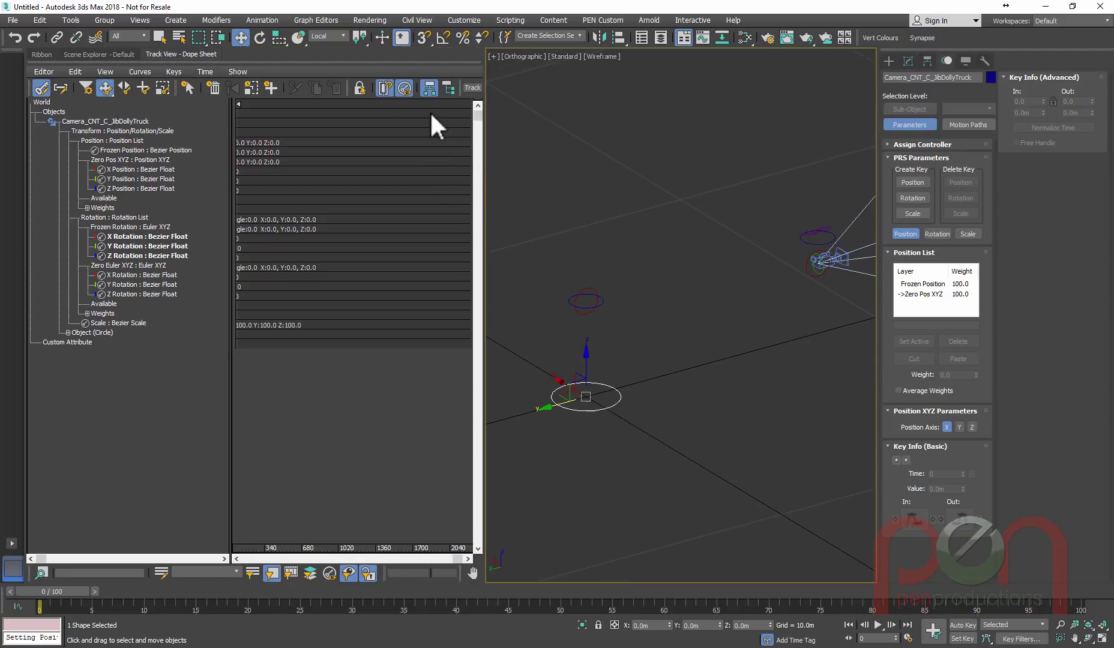
pyautogui.click(405, 89)
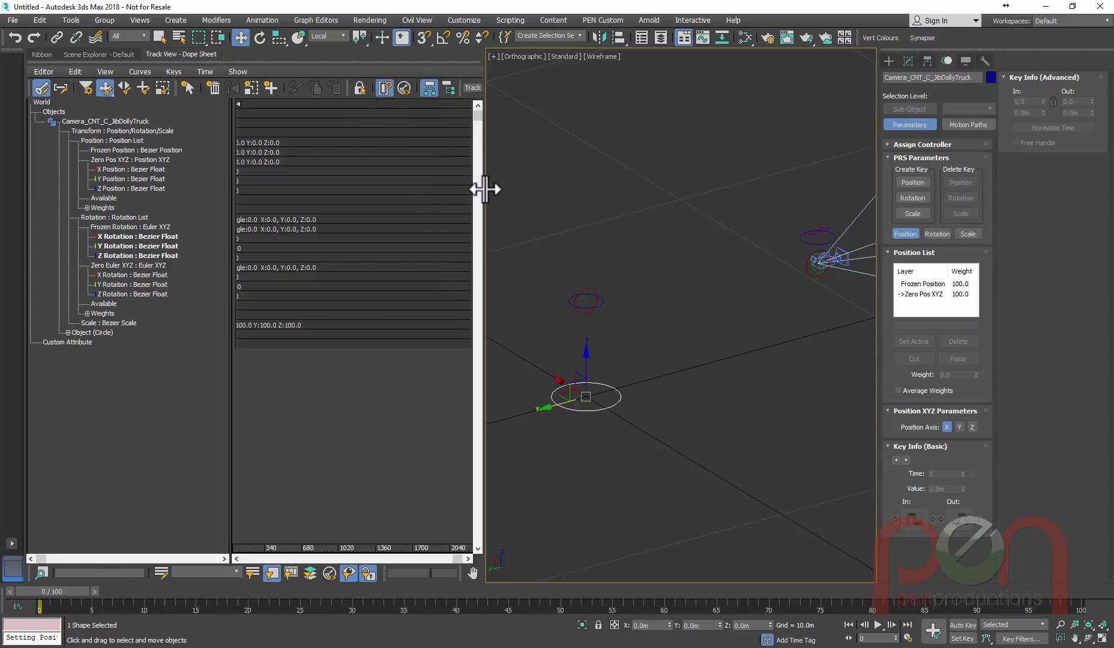
pyautogui.moveTo(482, 189); pyautogui.dragTo(251, 183)
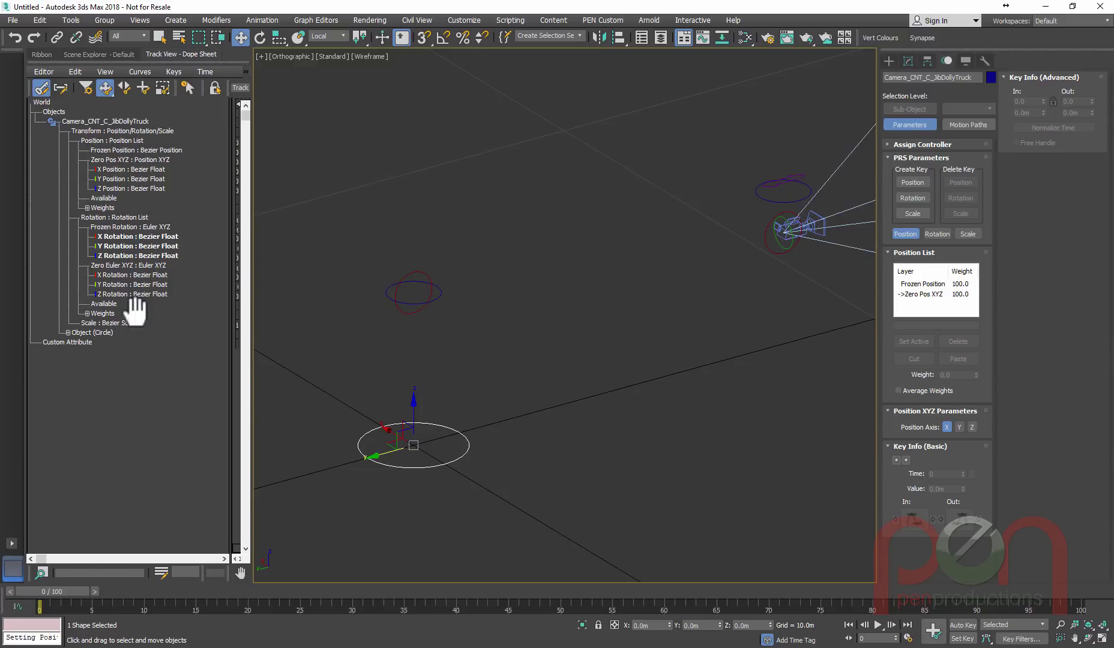
pyautogui.click(87, 88)
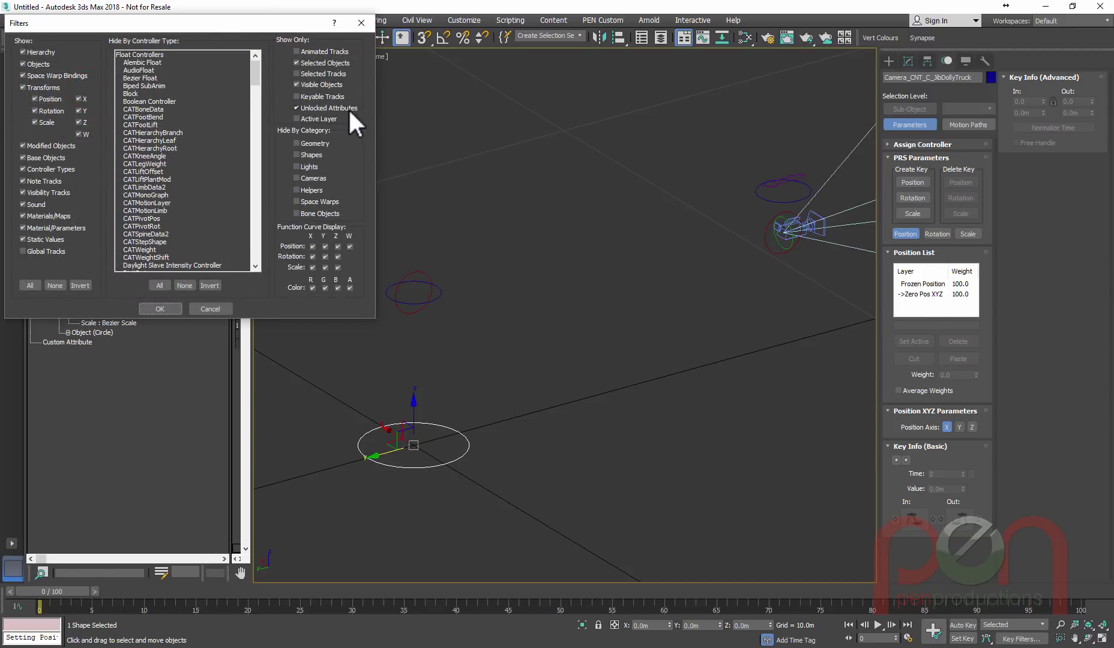
pyautogui.click(163, 307)
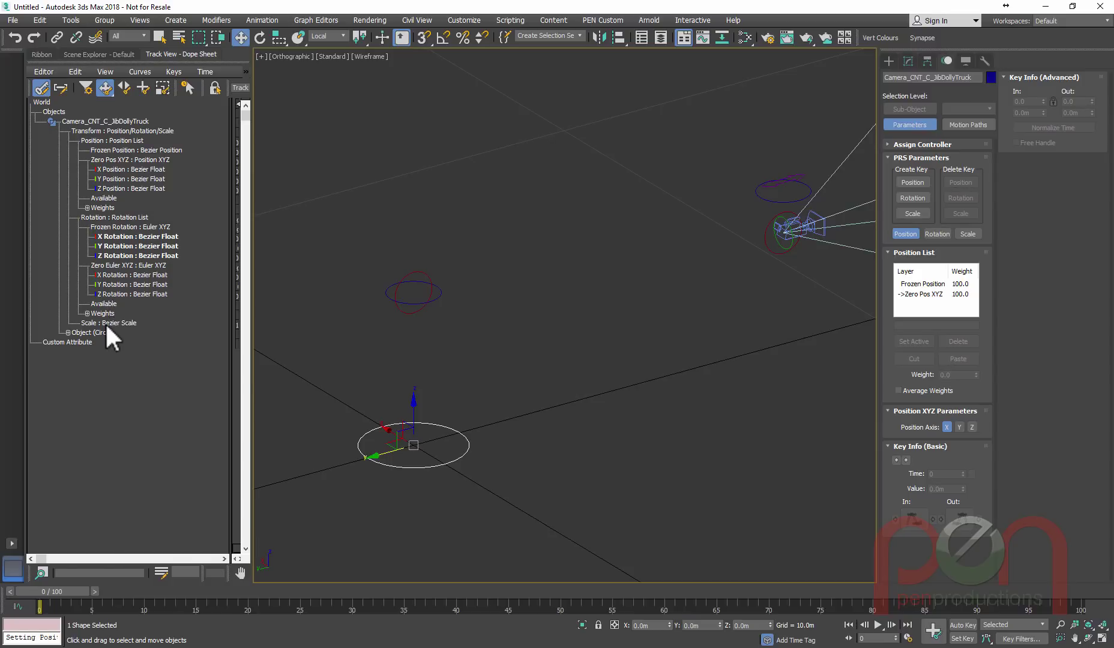
# - Lock the JibDollyTruck circle's Frozen Position, Frozen Rotation, Scale, Object (Circle) and both Weights tracks
pyautogui.click(83, 334)
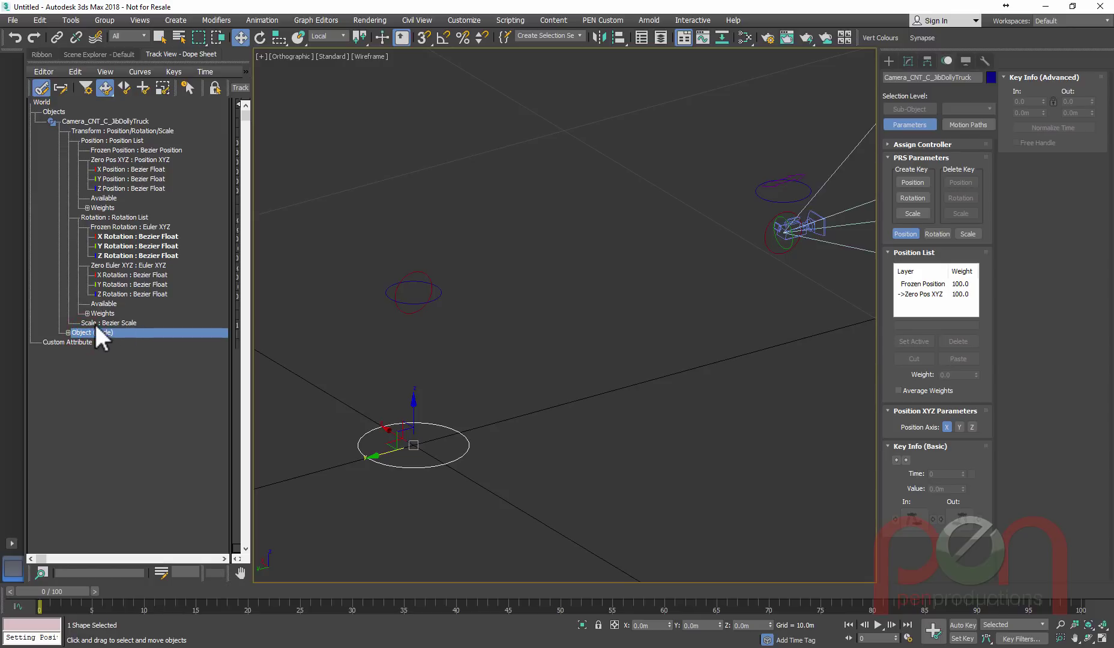
pyautogui.keyDown('ctrl'); pyautogui.click(97, 323); pyautogui.keyUp('ctrl')
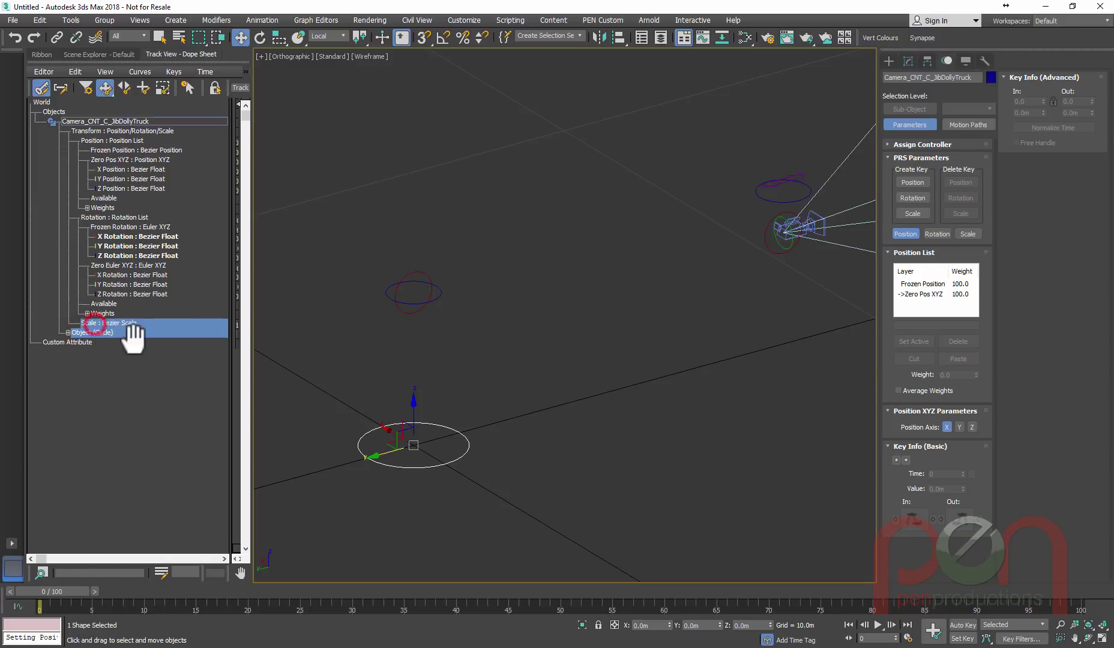
pyautogui.keyDown('ctrl'); pyautogui.click(99, 227); pyautogui.keyUp('ctrl')
pyautogui.keyDown('ctrl'); pyautogui.click(107, 150); pyautogui.keyUp('ctrl')
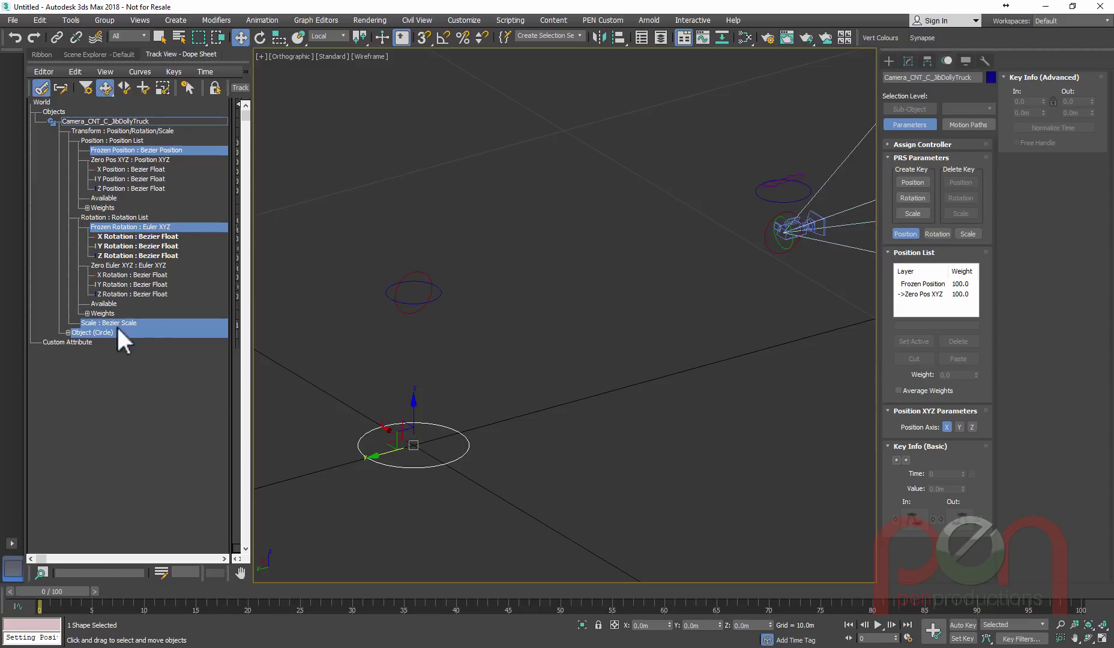
pyautogui.keyDown('ctrl'); pyautogui.click(104, 312); pyautogui.keyUp('ctrl')
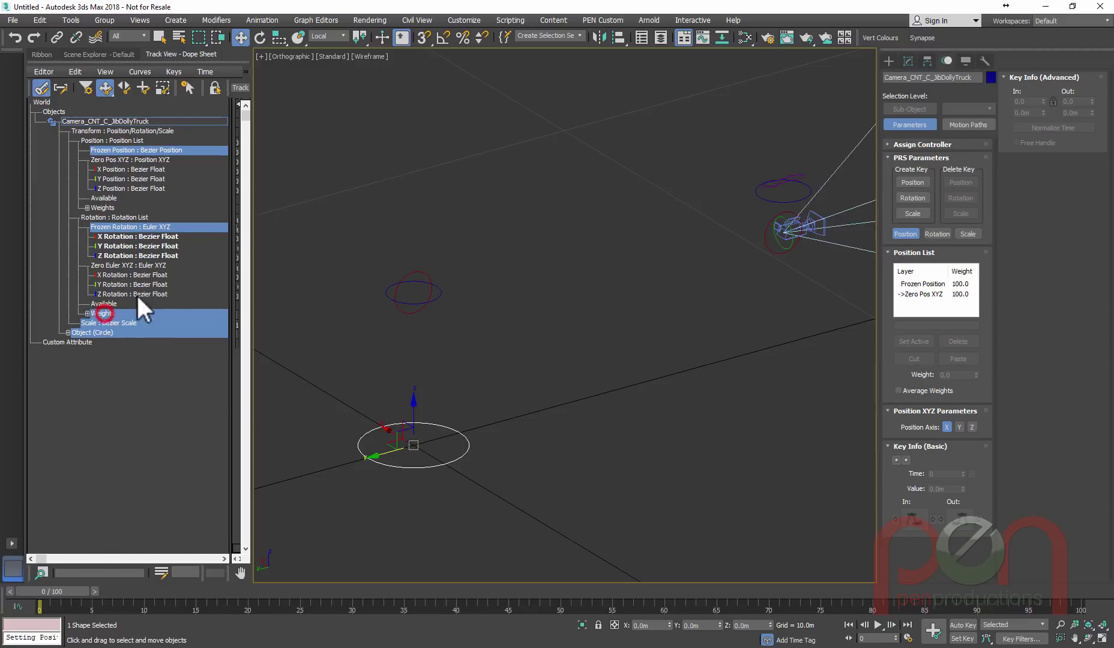
pyautogui.keyDown('ctrl'); pyautogui.click(104, 208); pyautogui.keyUp('ctrl')
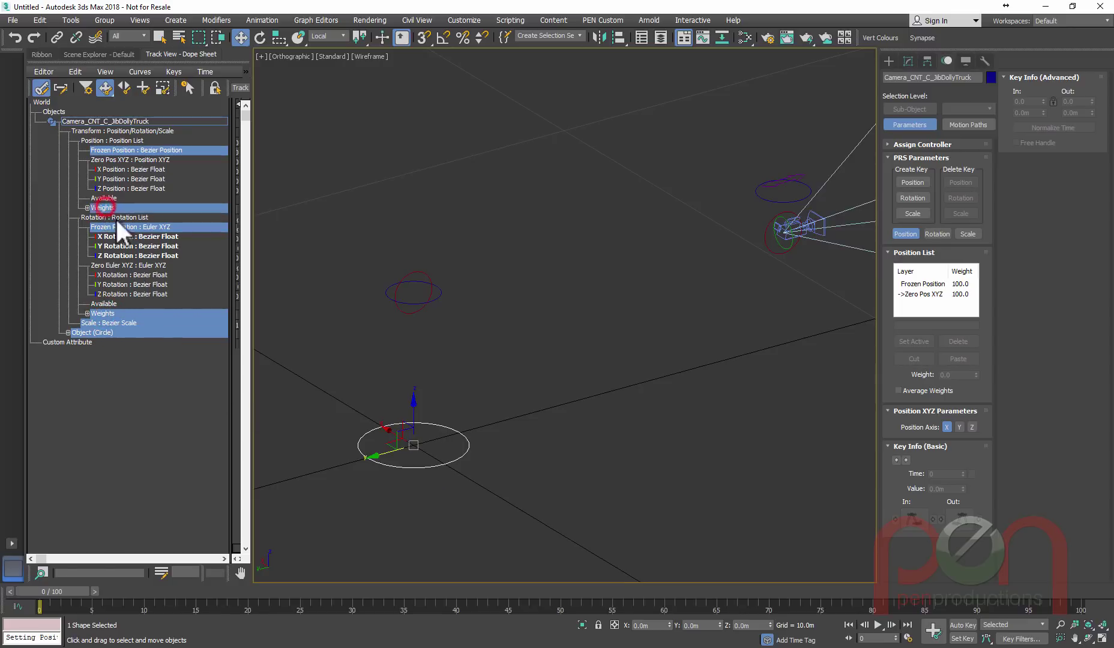
pyautogui.rightClick(94, 319)
pyautogui.click(60, 199)
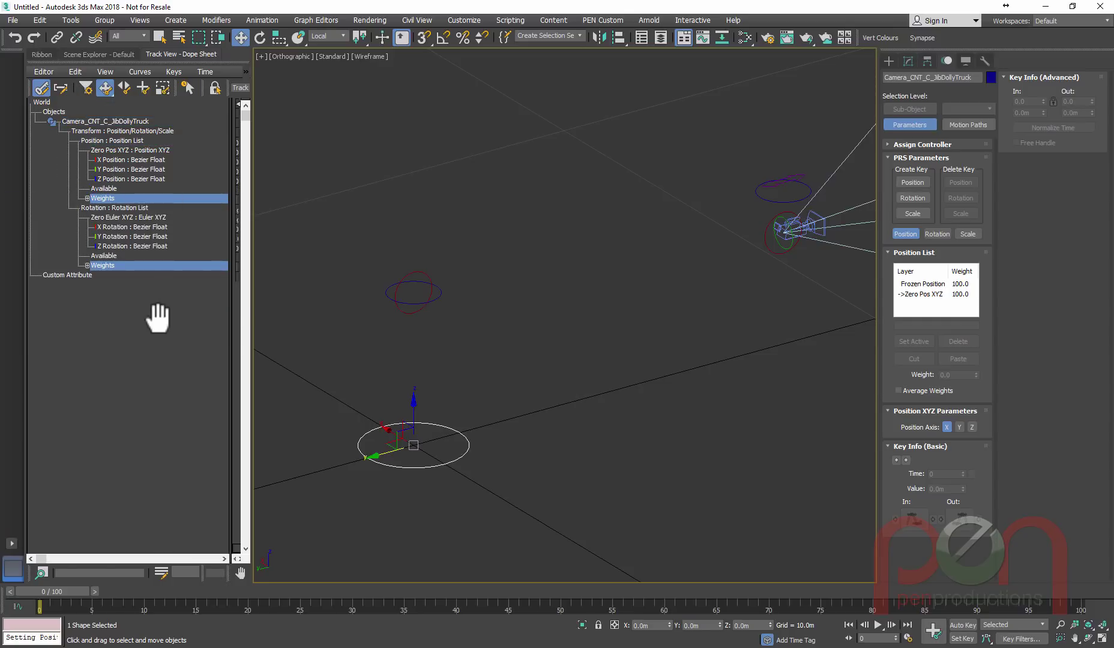
pyautogui.rightClick(159, 322)
pyautogui.rightClick(135, 329)
# - Test the scale and rotate tools on the JibDollyTruck circle and check its base object parameters for the effect of the locks
pyautogui.moveTo(426, 428); pyautogui.dragTo(444, 451, button='middle')
pyautogui.scroll(1, 448, 466)
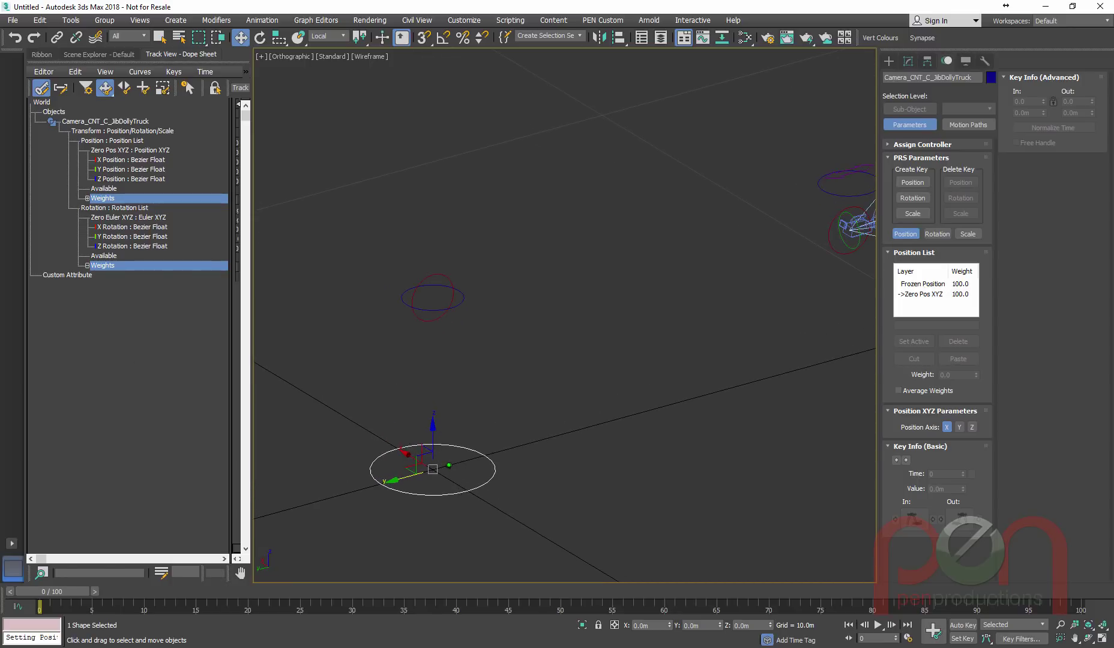
pyautogui.press('r')
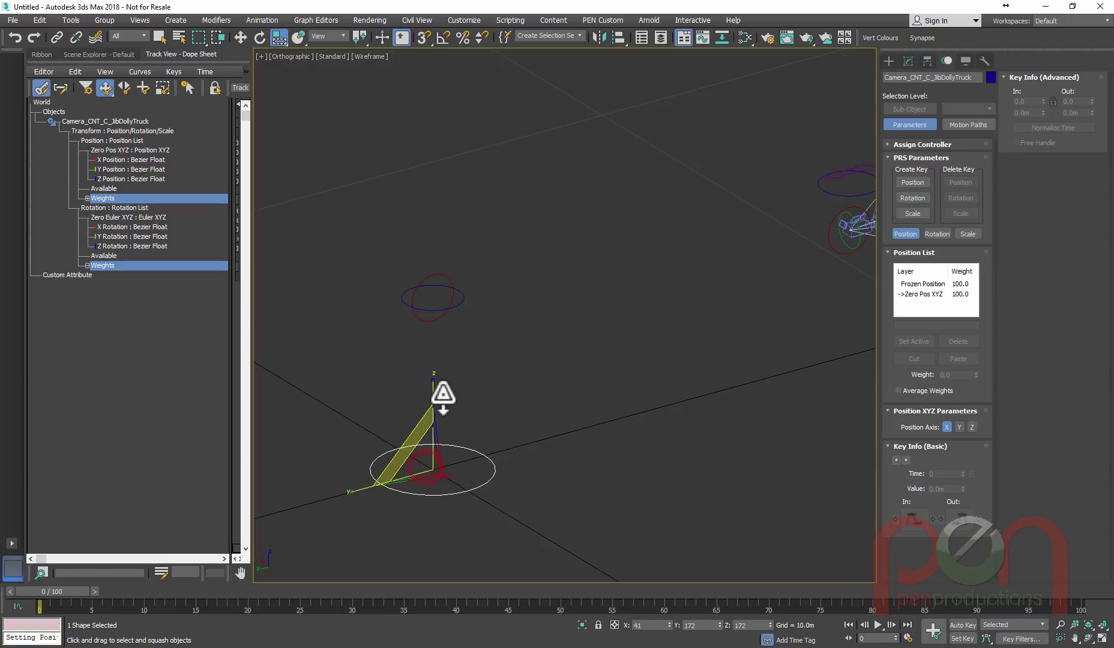
pyautogui.moveTo(498, 282)
pyautogui.mouseDown(button='middle')
pyautogui.moveTo(499, 268)
pyautogui.moveTo(512, 296)
pyautogui.mouseUp(button='middle')
pyautogui.press('e')
pyautogui.press('r')
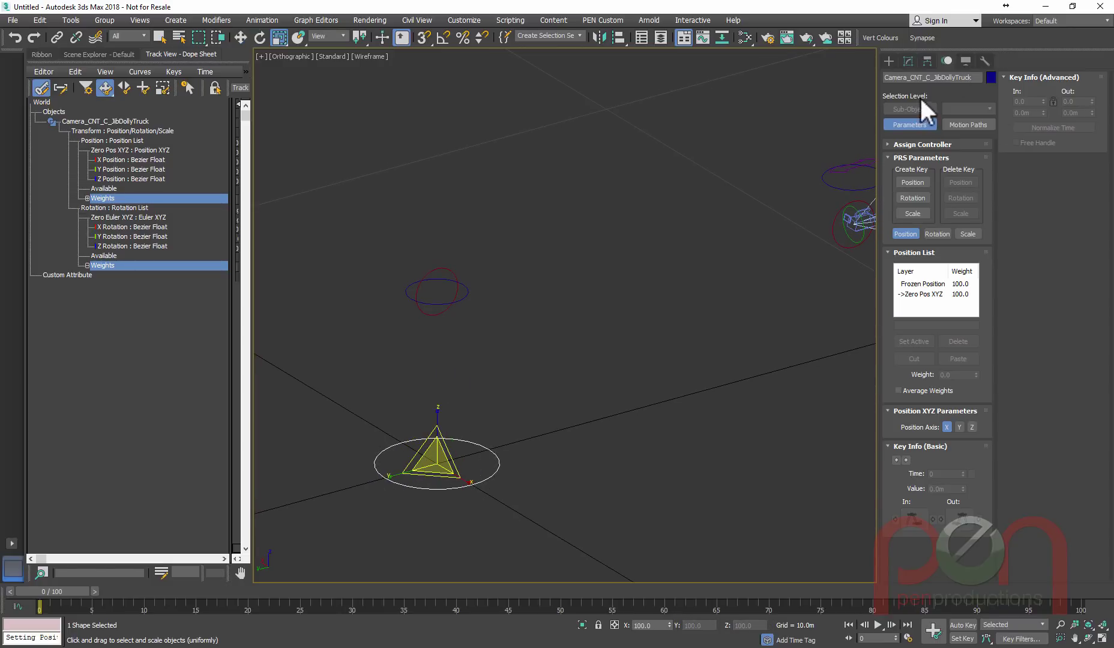
pyautogui.click(909, 61)
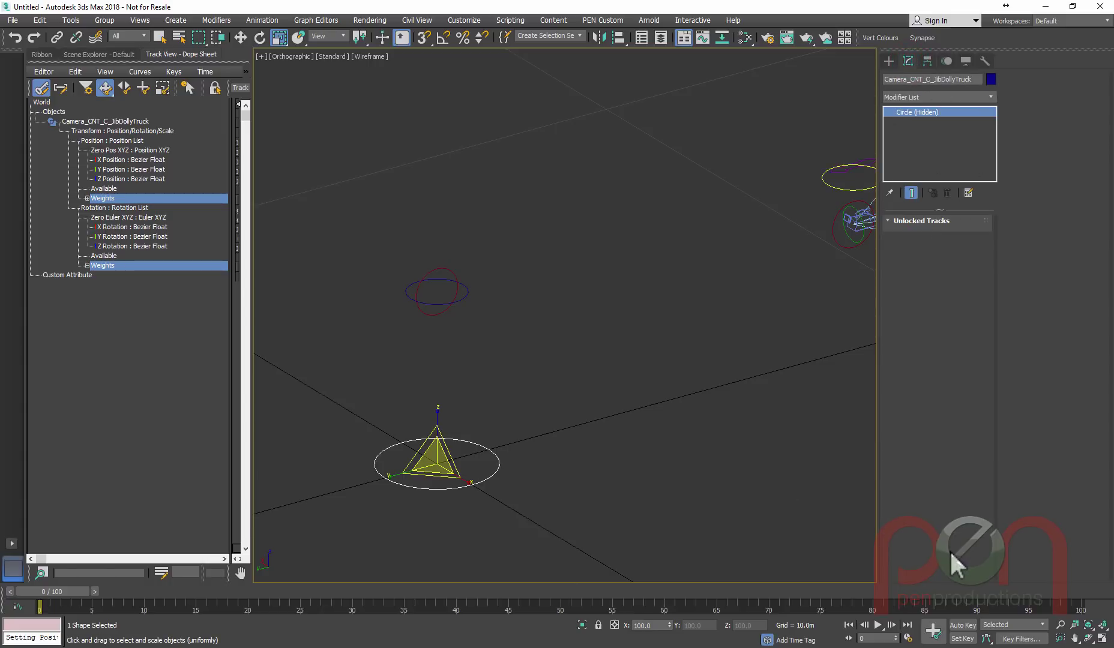
# - Select the JibPan circle, test raising it along its local Z axis, and check technojib.jpg in FastStone Image Viewer before returning to 3ds Max
pyautogui.click(461, 298)
pyautogui.press('w')
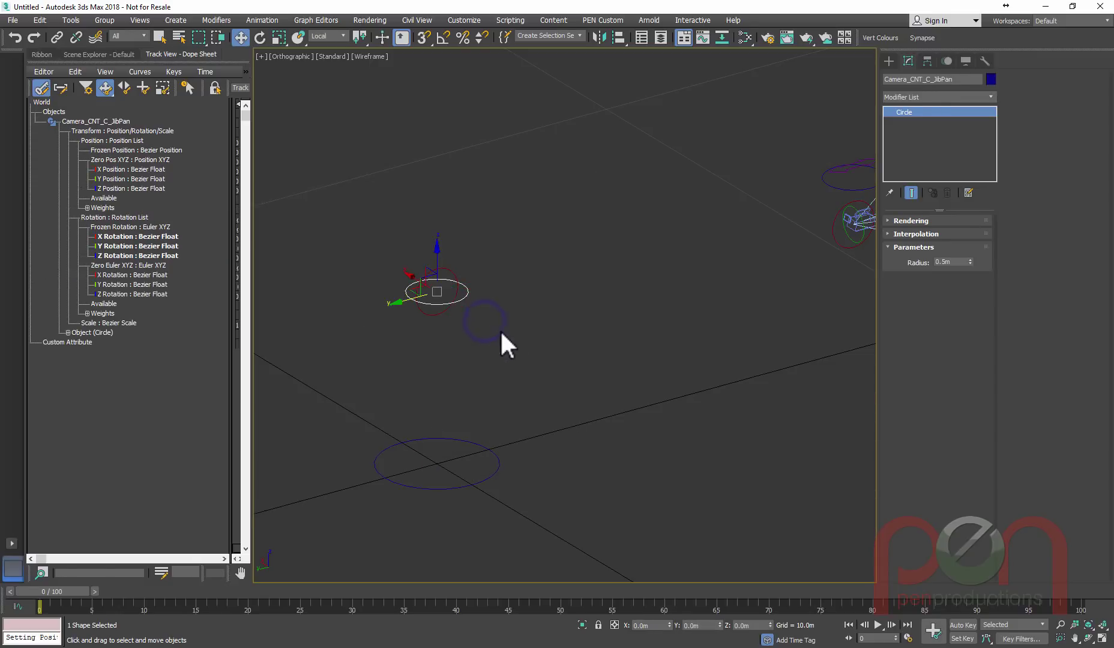
pyautogui.scroll(3, 440, 309)
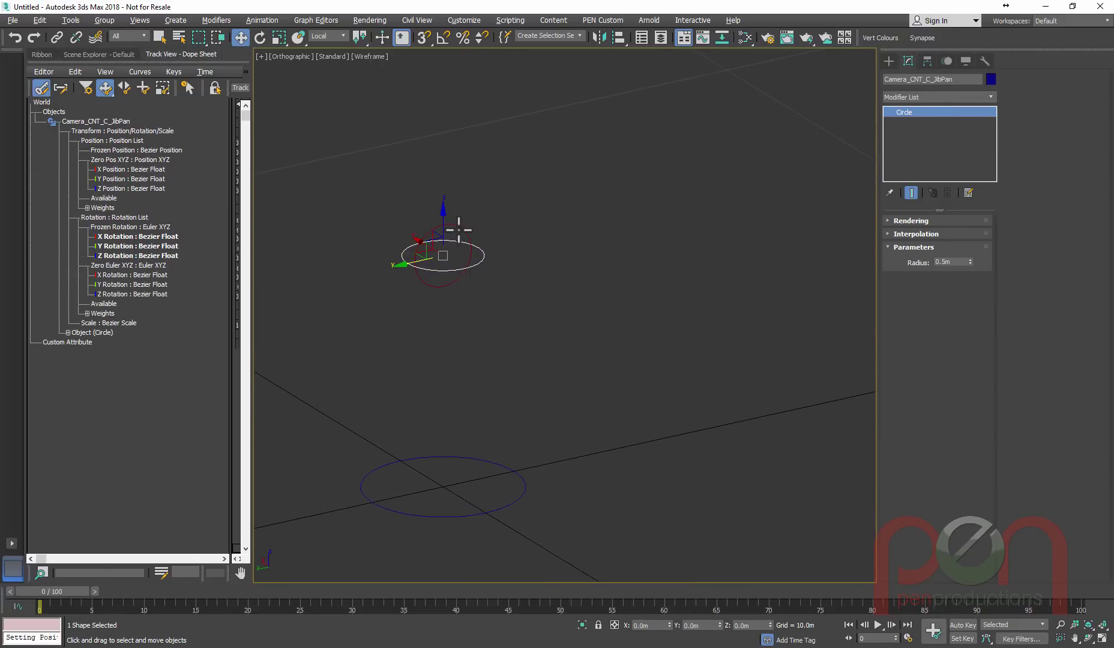
pyautogui.moveTo(443, 226); pyautogui.dragTo(443, 197)
pyautogui.rightClick(443, 197)
pyautogui.keyDown('alt'); pyautogui.moveTo(493, 291); pyautogui.dragTo(455, 319, button='middle'); pyautogui.keyUp('alt')
pyautogui.moveTo(455, 318); pyautogui.dragTo(408, 356, button='middle')
pyautogui.scroll(-2, 368, 292)
pyautogui.moveTo(368, 292); pyautogui.dragTo(419, 200)
pyautogui.rightClick(419, 200)
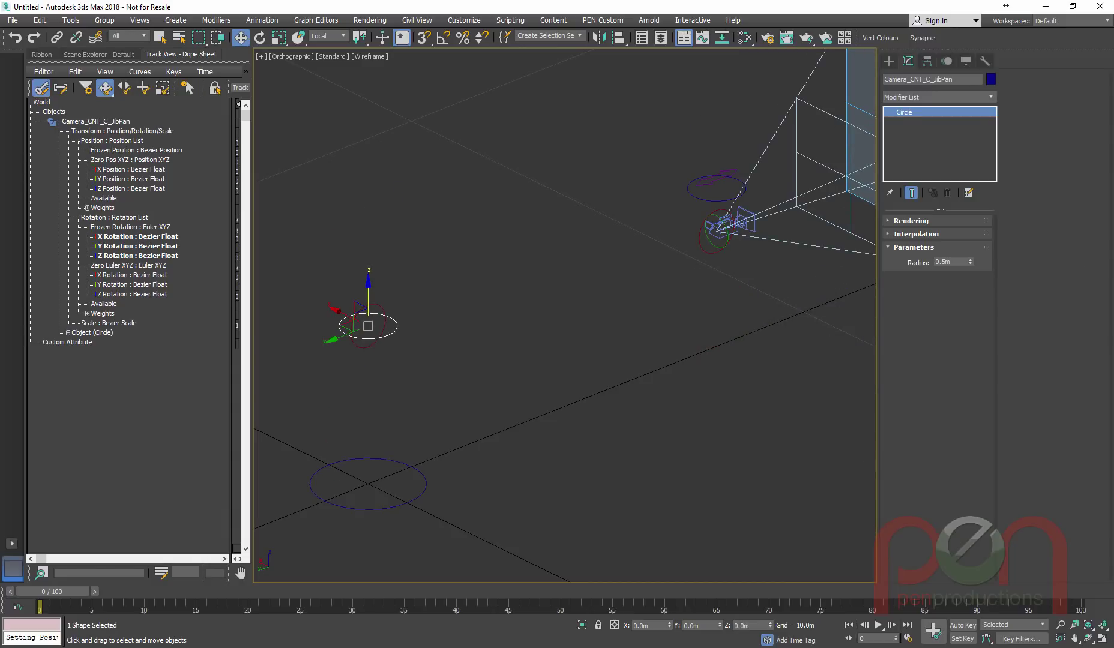
pyautogui.hotkey('alt', 'Tab')
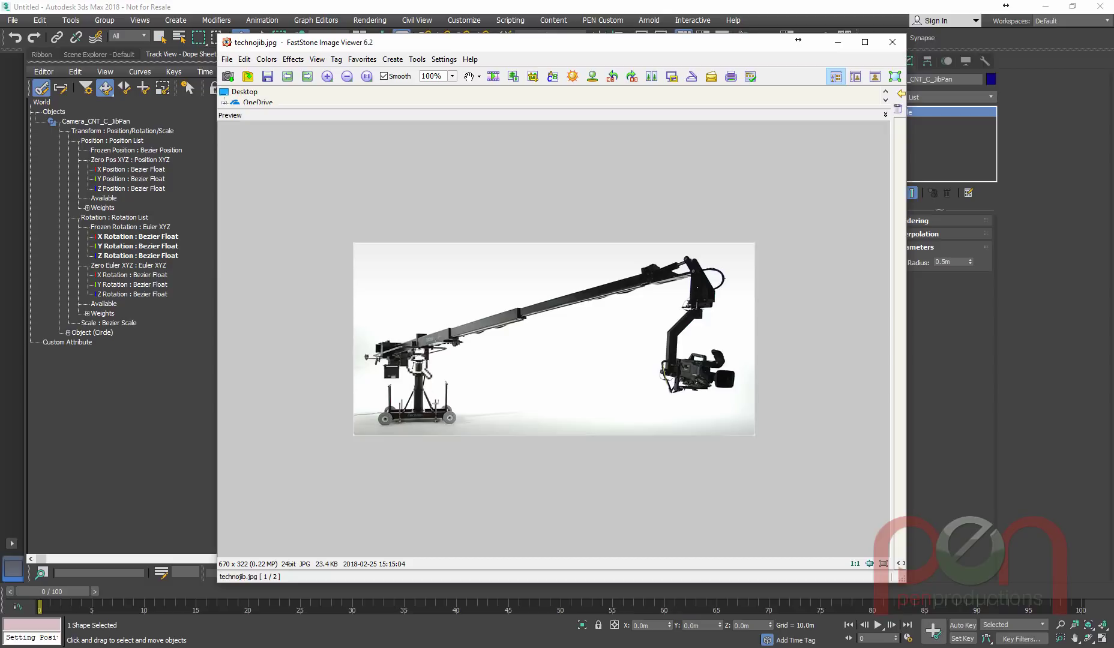
pyautogui.click(748, 8)
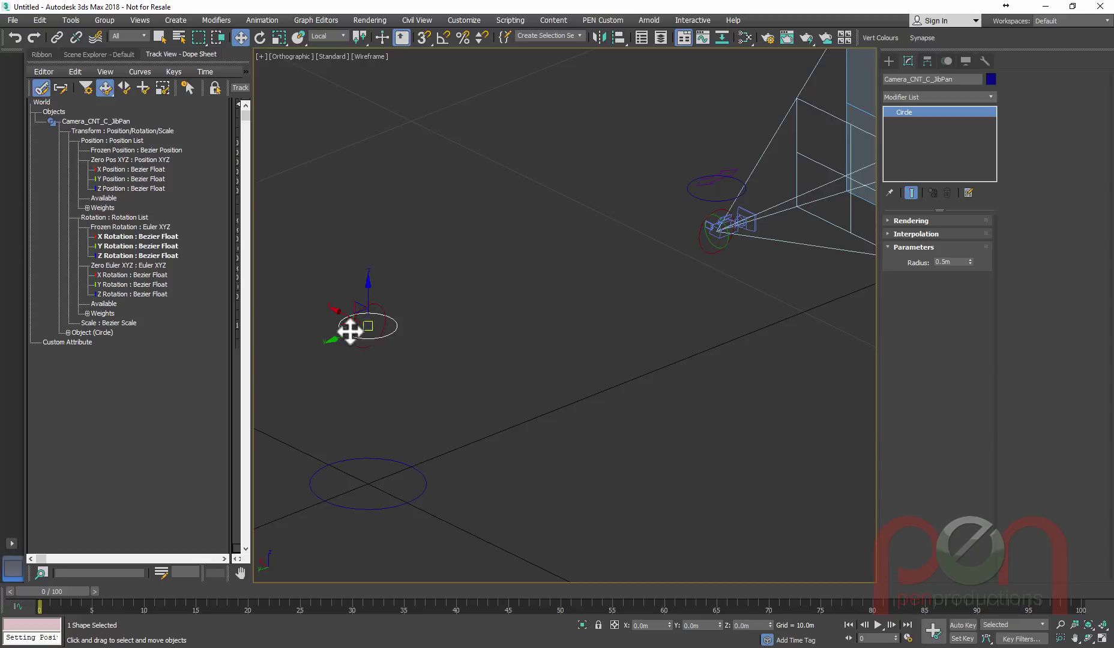
# - Lock the JibPan circle's Frozen Position, Frozen Rotation, Scale, Object (Circle) and both Weights tracks
pyautogui.click(108, 150)
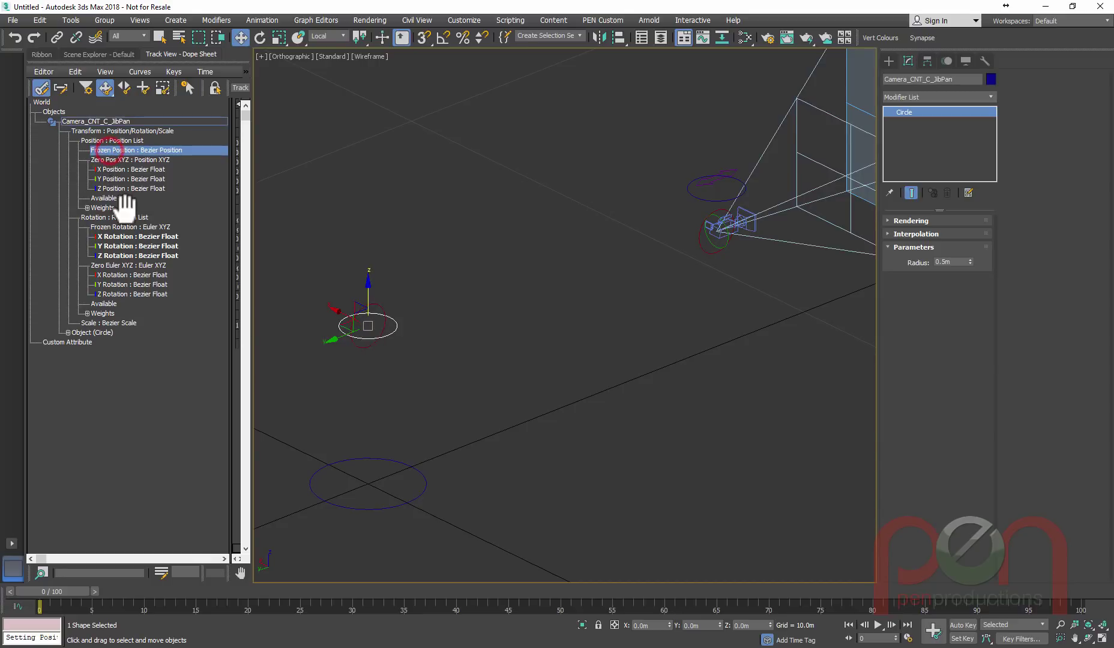
pyautogui.keyDown('ctrl'); pyautogui.click(112, 227); pyautogui.keyUp('ctrl')
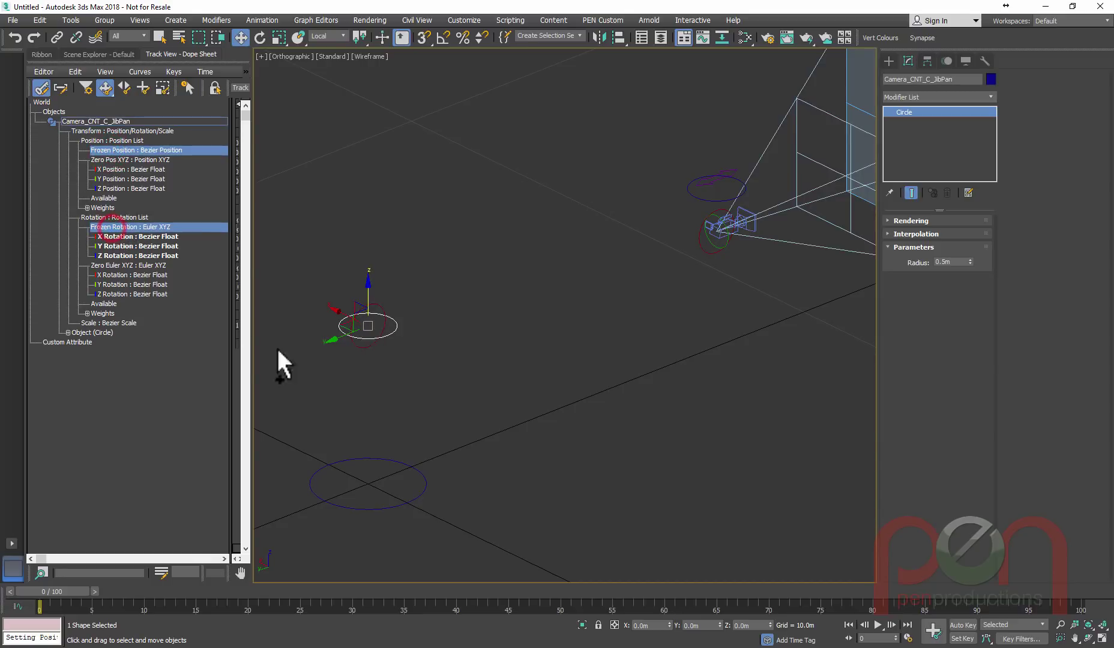
pyautogui.keyDown('ctrl'); pyautogui.click(104, 313); pyautogui.keyUp('ctrl')
pyautogui.keyDown('ctrl'); pyautogui.click(105, 207); pyautogui.keyUp('ctrl')
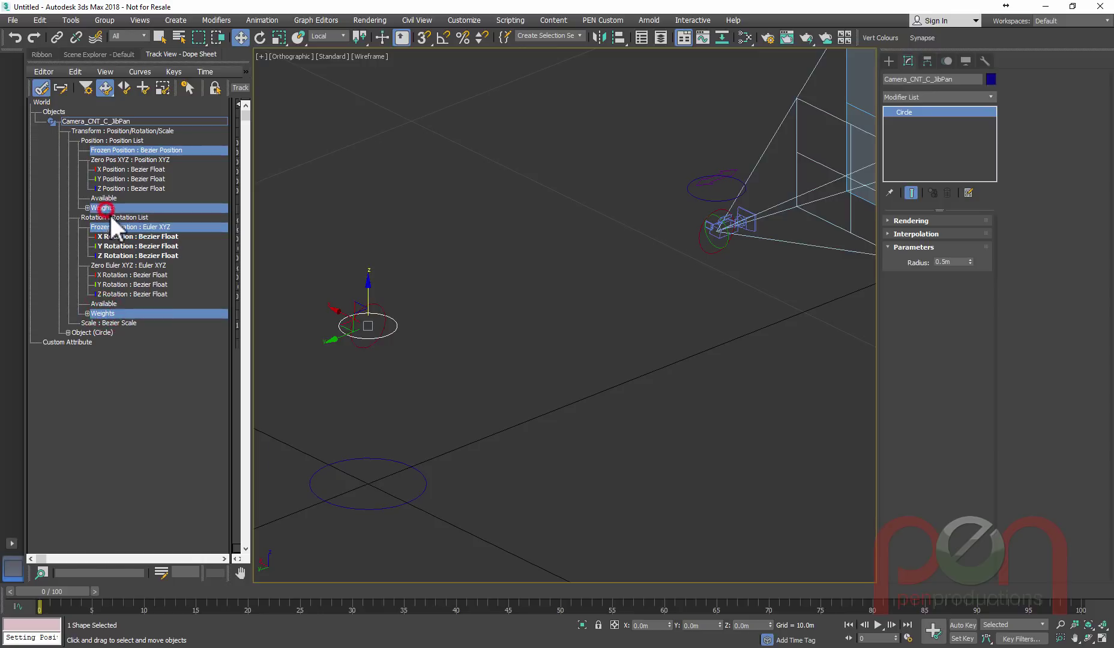
pyautogui.keyDown('ctrl'); pyautogui.click(107, 323); pyautogui.keyUp('ctrl')
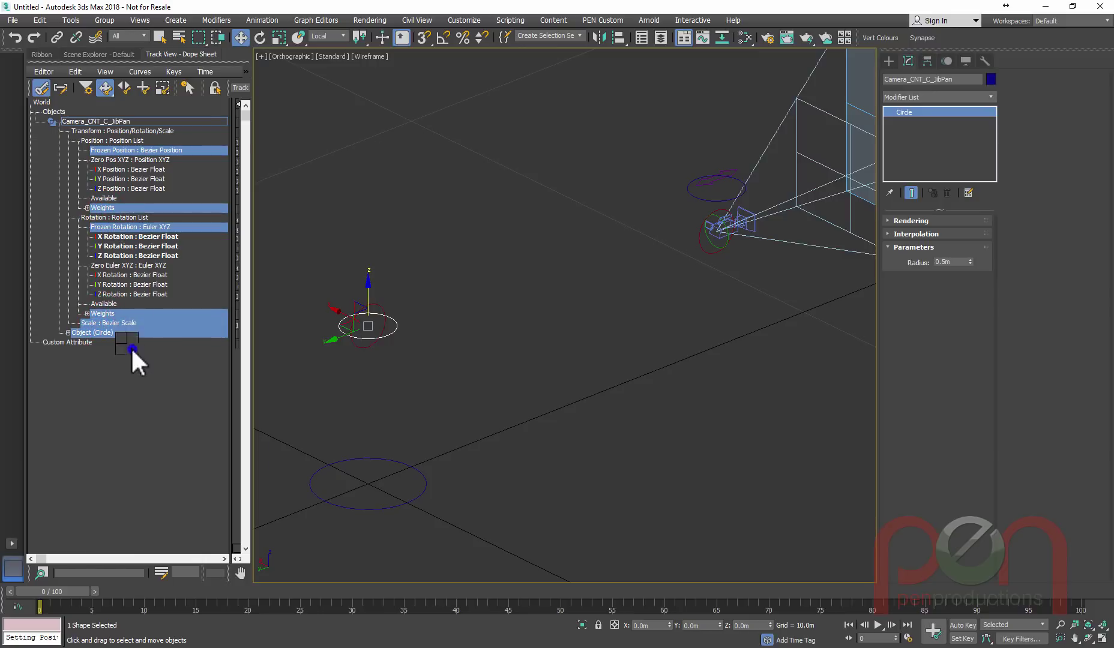
pyautogui.rightClick(126, 345)
pyautogui.click(110, 247)
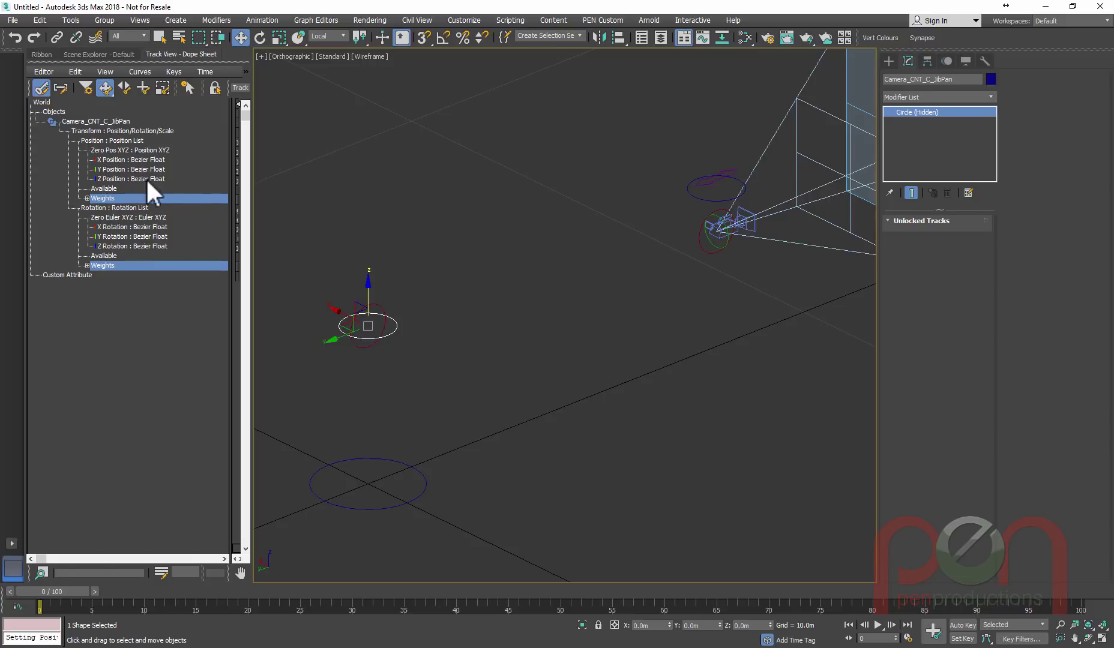
# - Lock the JibPan circle's zero-controller X and Y Position and X and Y Rotation tracks, and test moving it along Z
pyautogui.click(105, 159)
pyautogui.keyDown('ctrl'); pyautogui.click(110, 169); pyautogui.keyUp('ctrl')
pyautogui.keyDown('ctrl'); pyautogui.click(112, 227); pyautogui.keyUp('ctrl')
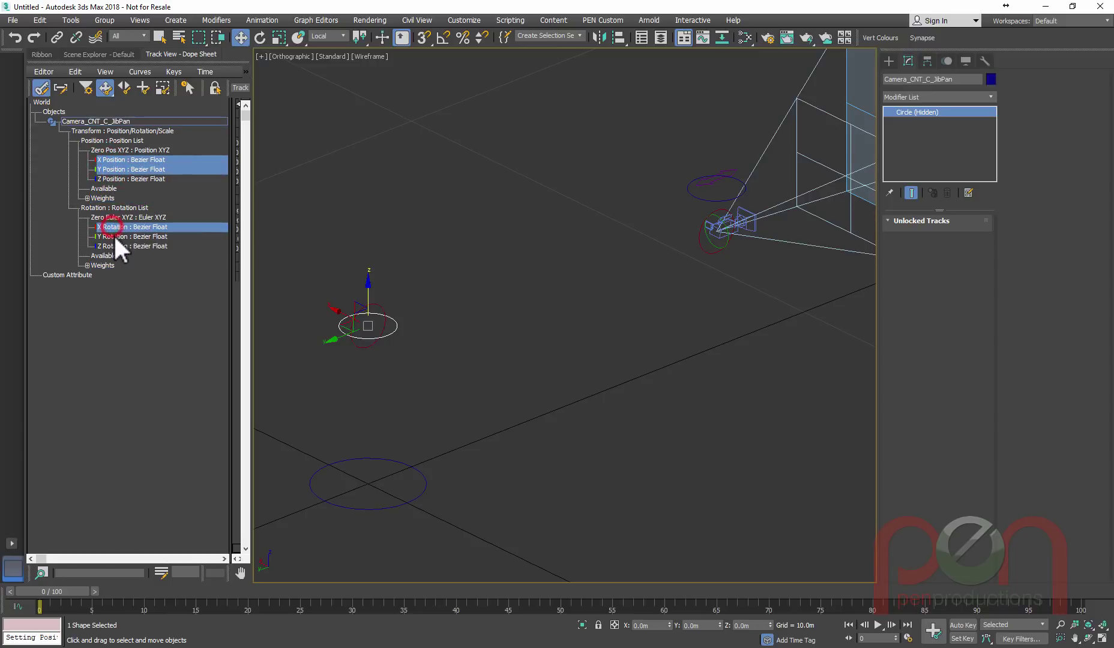
pyautogui.rightClick(119, 232)
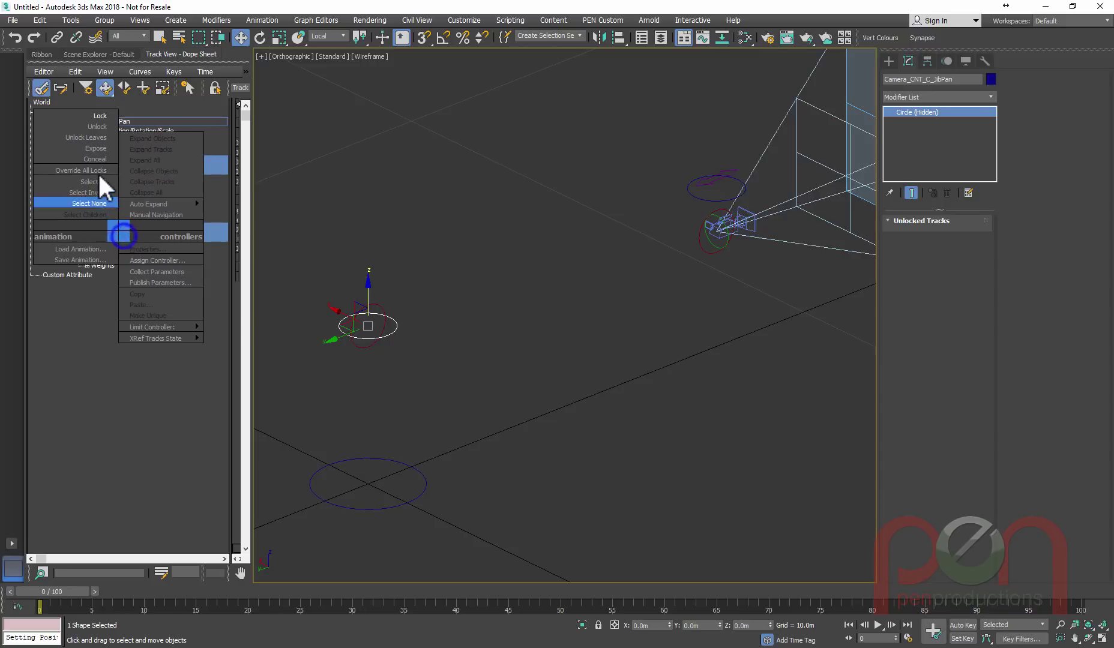
pyautogui.click(99, 115)
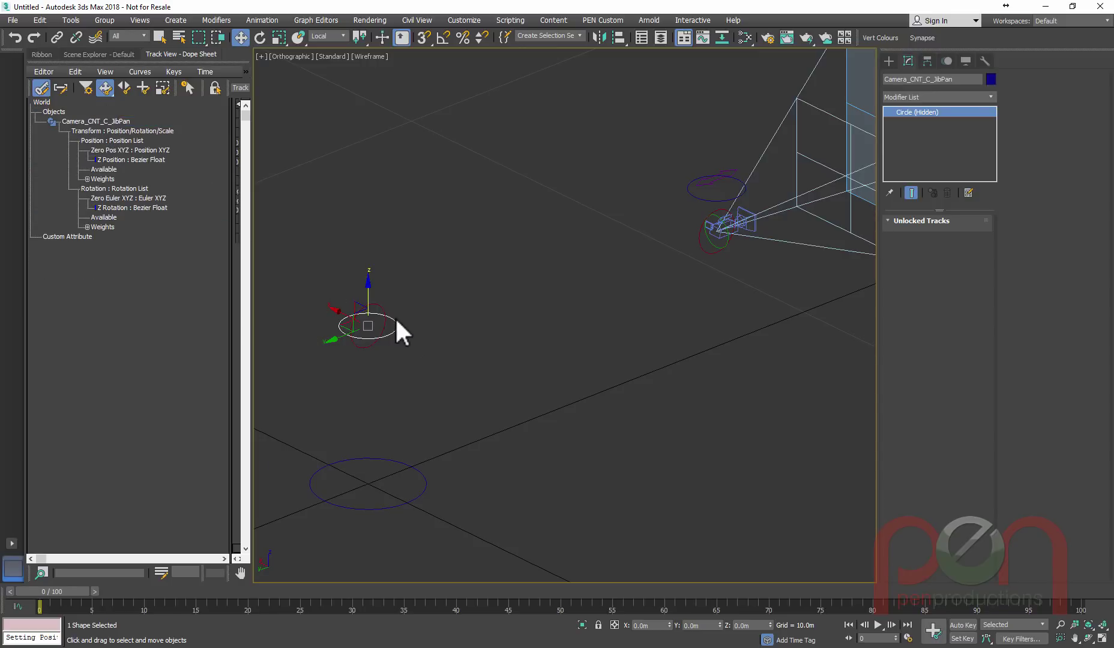
pyautogui.moveTo(351, 314); pyautogui.dragTo(383, 239)
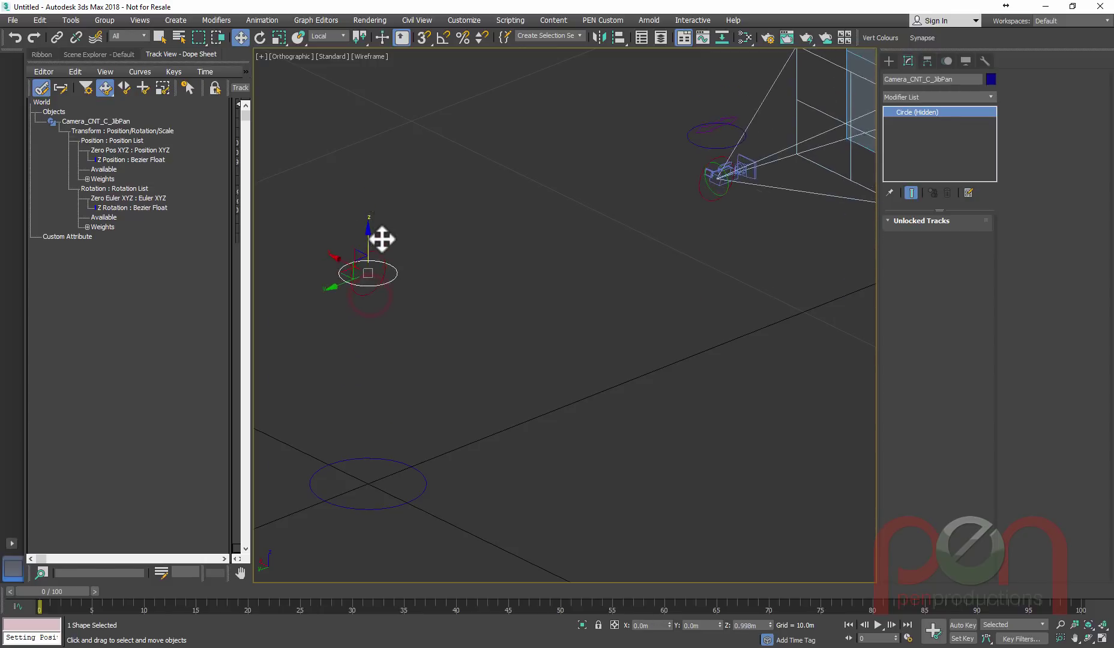
pyautogui.rightClick(383, 240)
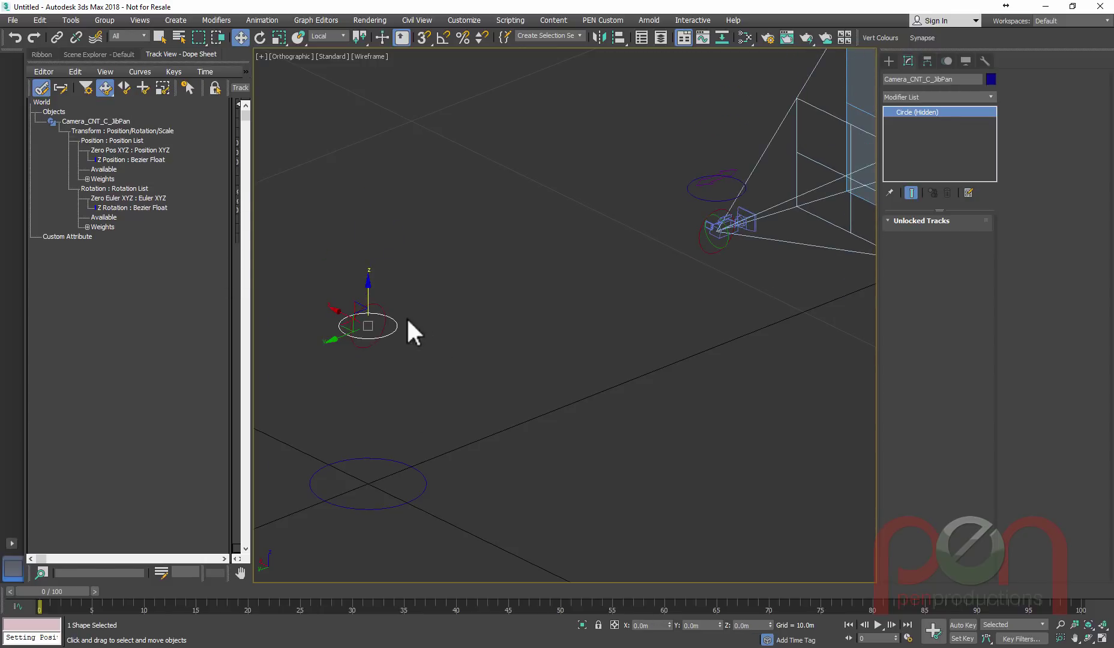
# - Lock the JibTilt circle's Position list, rotation Weights, Scale and Modified Object tracks
pyautogui.click(352, 317)
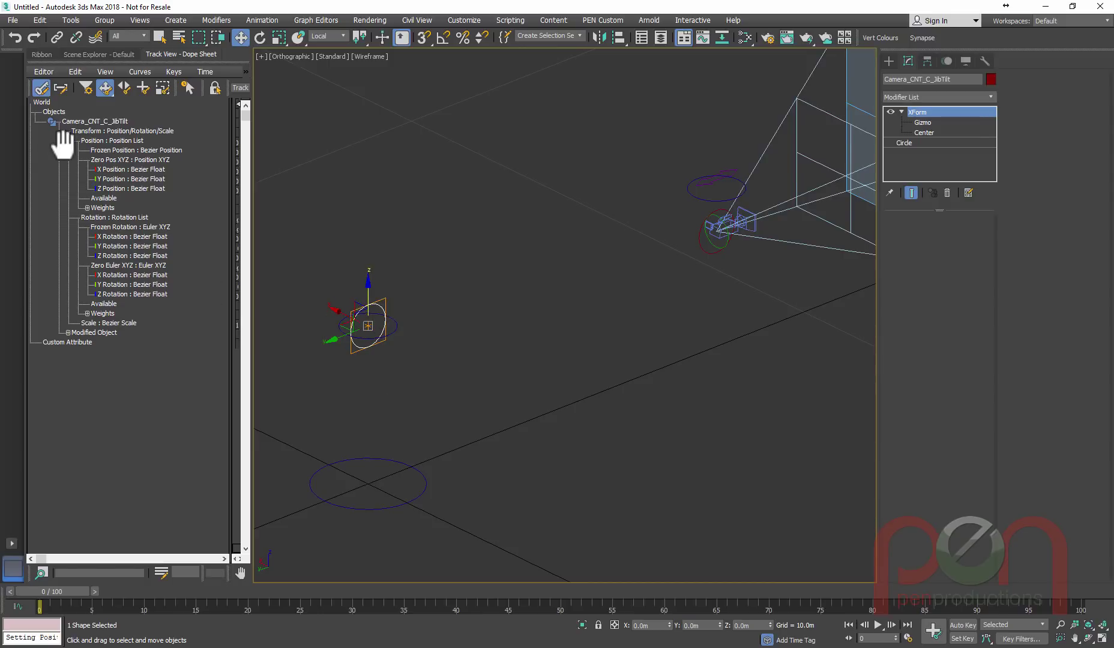
pyautogui.rightClick(96, 138)
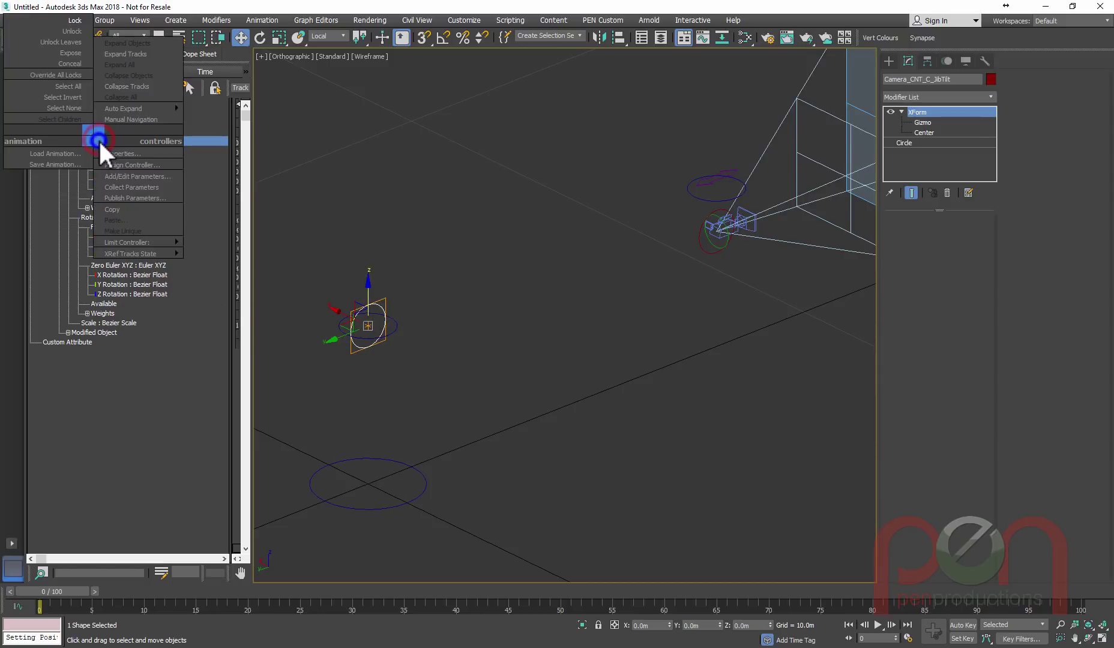
pyautogui.click(70, 22)
pyautogui.click(100, 245)
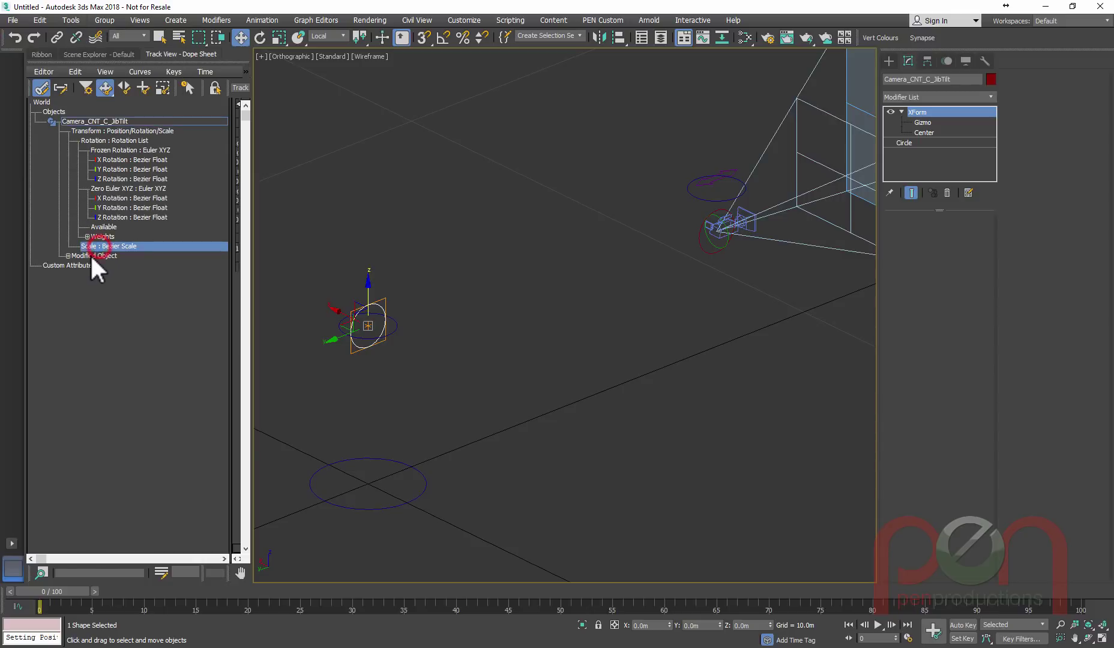
pyautogui.keyDown('ctrl'); pyautogui.click(90, 255); pyautogui.keyUp('ctrl')
pyautogui.keyDown('ctrl'); pyautogui.click(99, 236); pyautogui.keyUp('ctrl')
pyautogui.rightClick(99, 236)
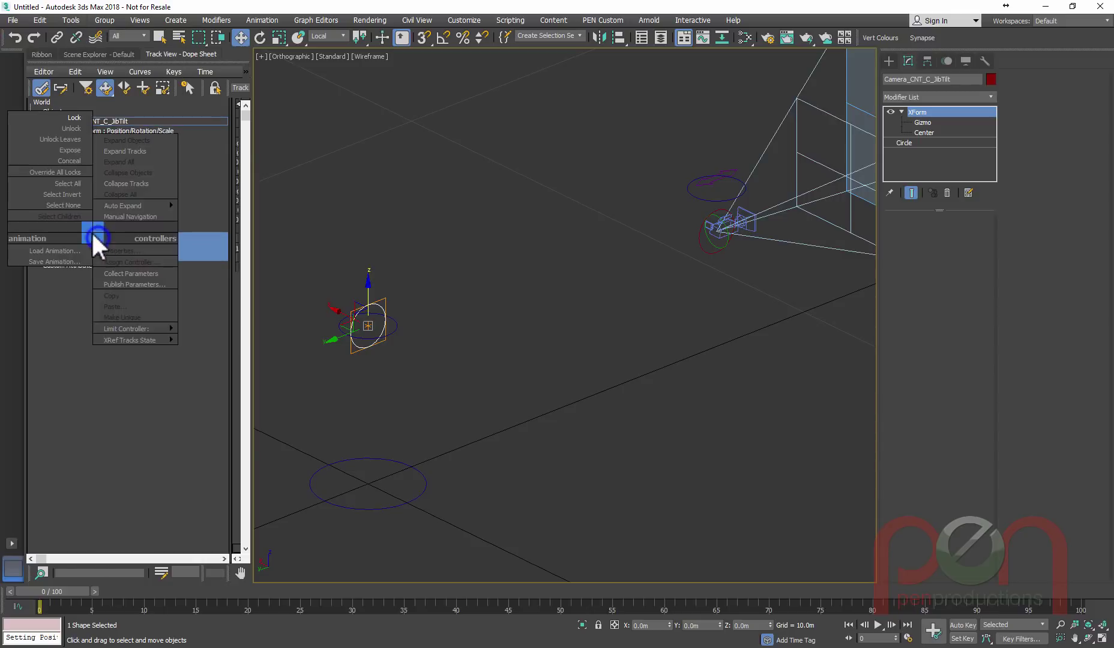
pyautogui.click(60, 124)
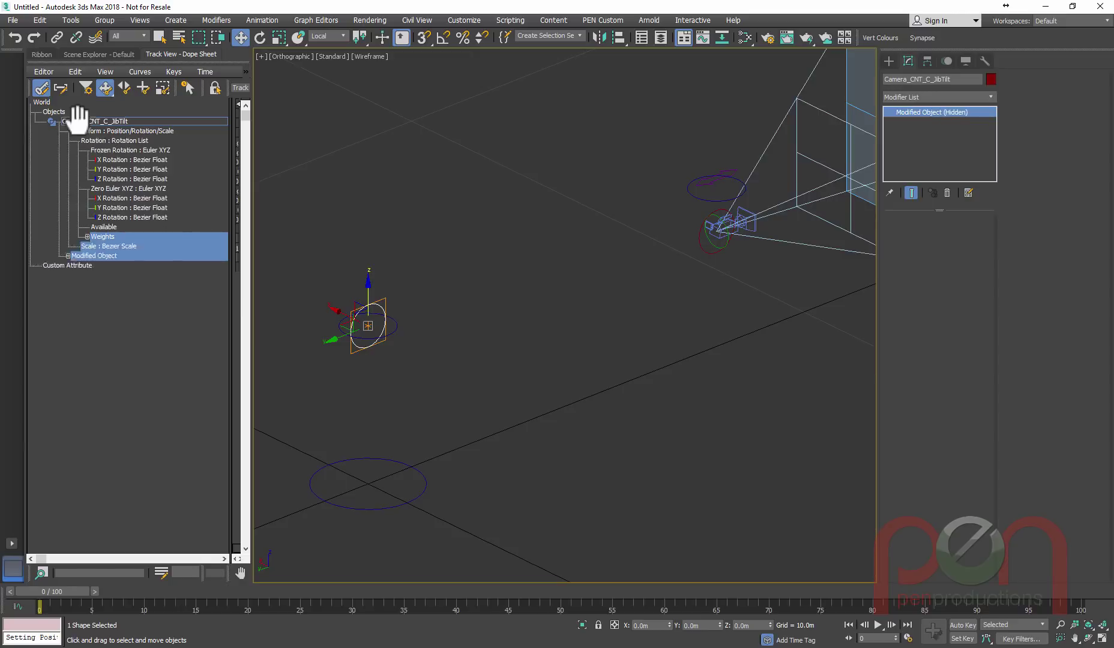
# - Lock the JibTilt circle's Frozen Rotation track and the Y and Z Rotation tracks under Zero Euler XYZ
pyautogui.click(112, 150)
pyautogui.rightClick(112, 149)
pyautogui.click(77, 28)
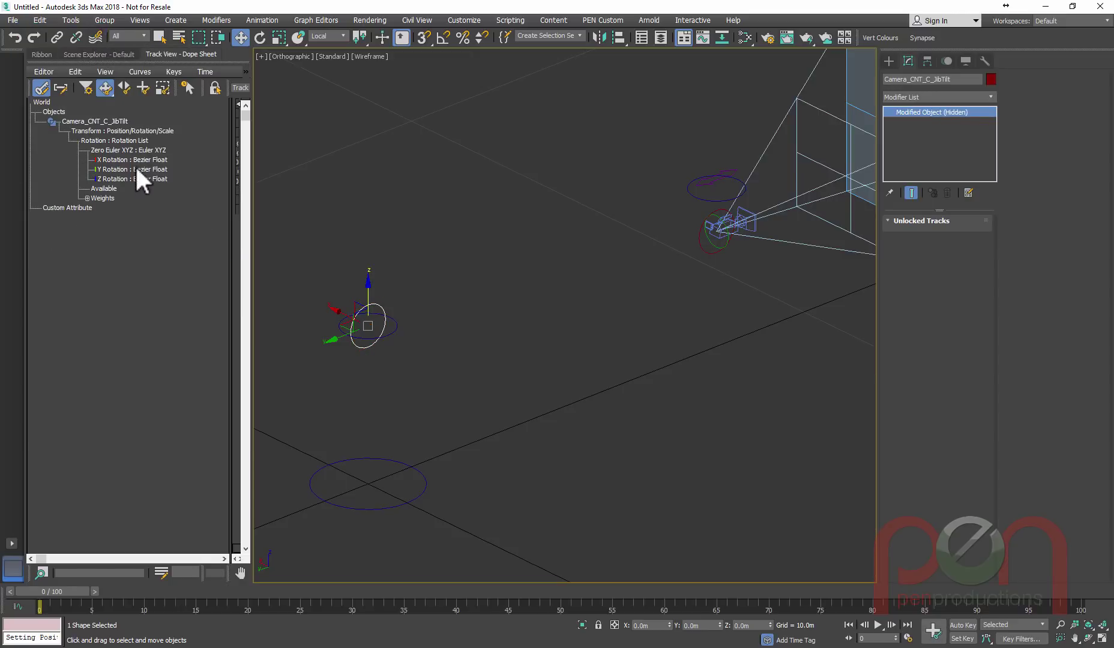
pyautogui.click(109, 169)
pyautogui.keyDown('ctrl'); pyautogui.click(113, 178); pyautogui.keyUp('ctrl')
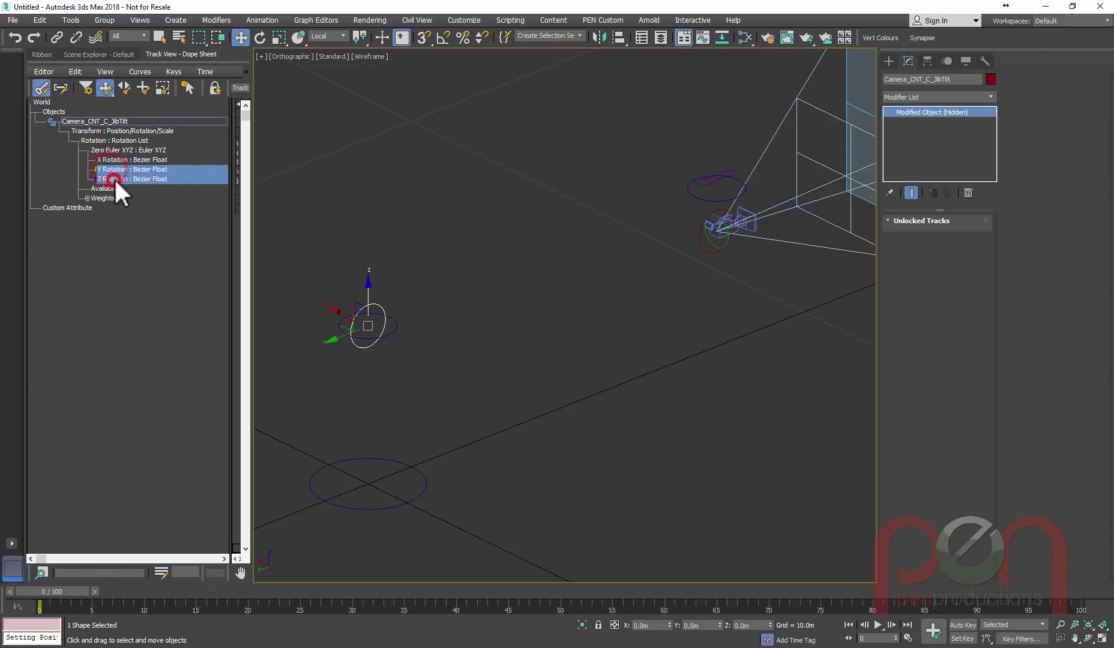
pyautogui.rightClick(115, 178)
pyautogui.click(79, 61)
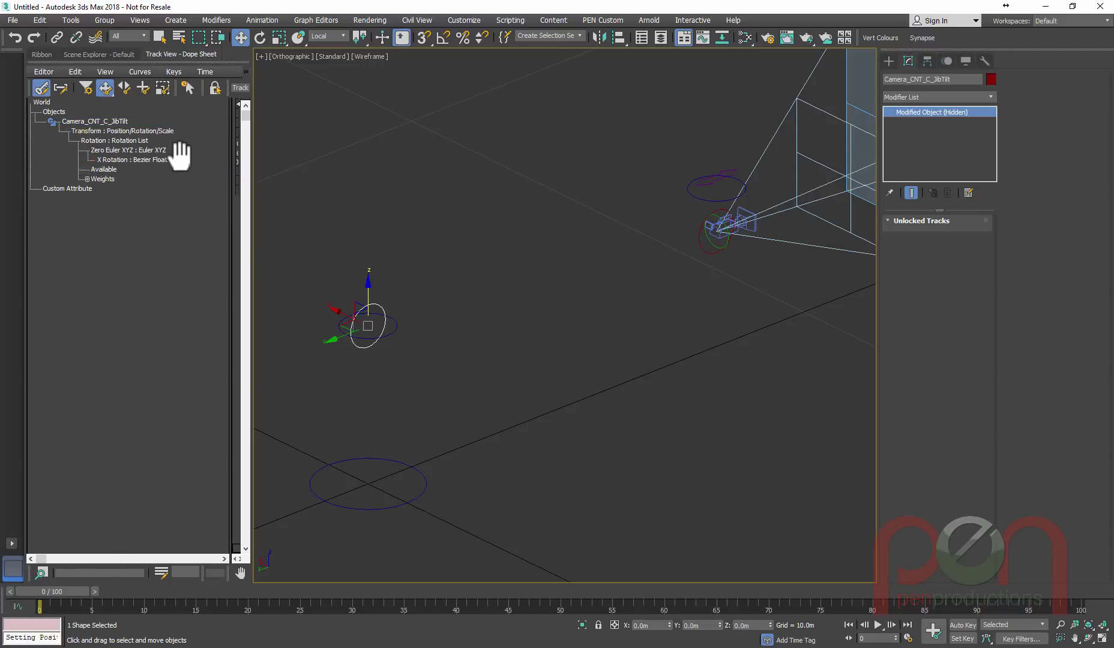
# - Lock the JibLength arrow spline's Rotation list, Scale, Object (Editable Spline) and position Weights tracks
pyautogui.click(705, 189)
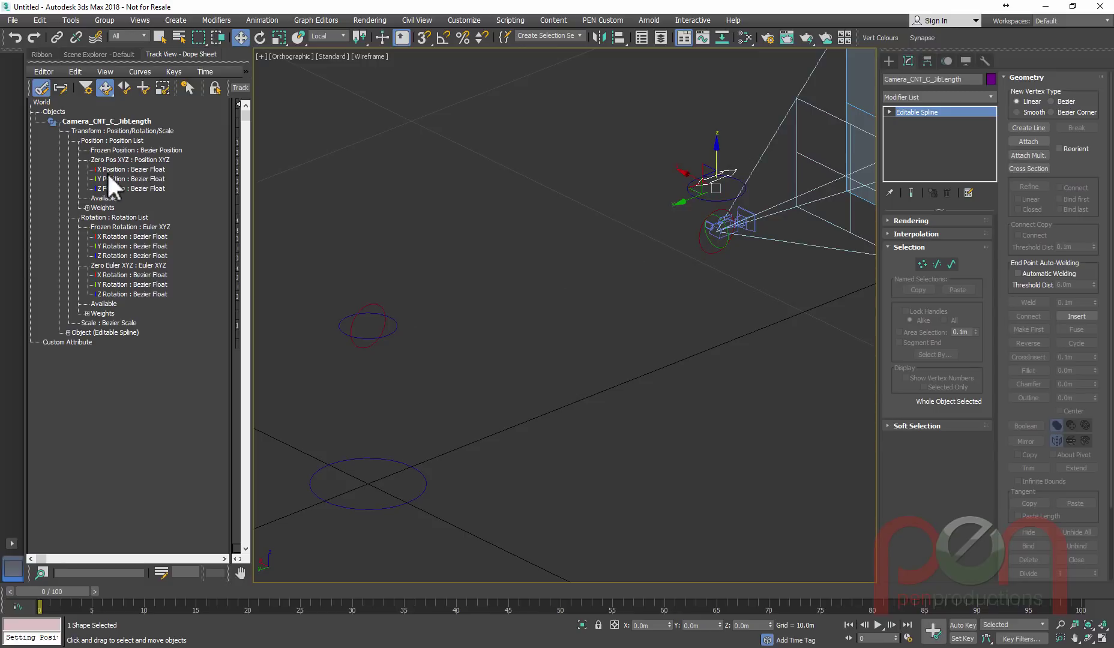
pyautogui.click(106, 217)
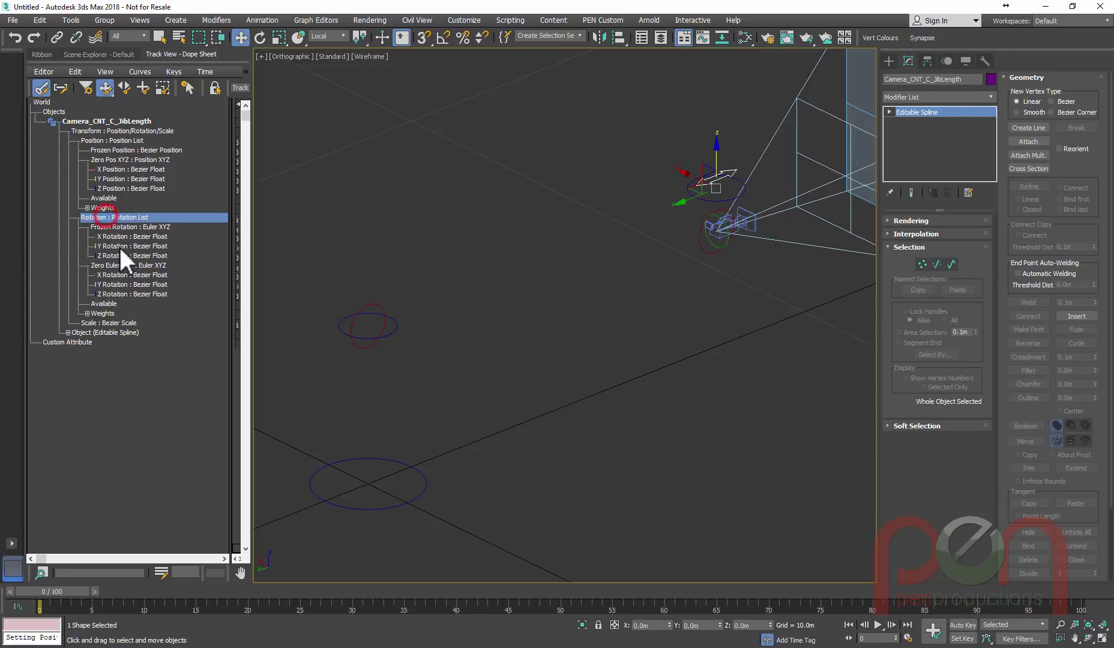
pyautogui.keyDown('ctrl'); pyautogui.click(95, 323); pyautogui.keyUp('ctrl')
pyautogui.keyDown('ctrl'); pyautogui.click(94, 332); pyautogui.keyUp('ctrl')
pyautogui.keyDown('ctrl'); pyautogui.click(101, 207); pyautogui.keyUp('ctrl')
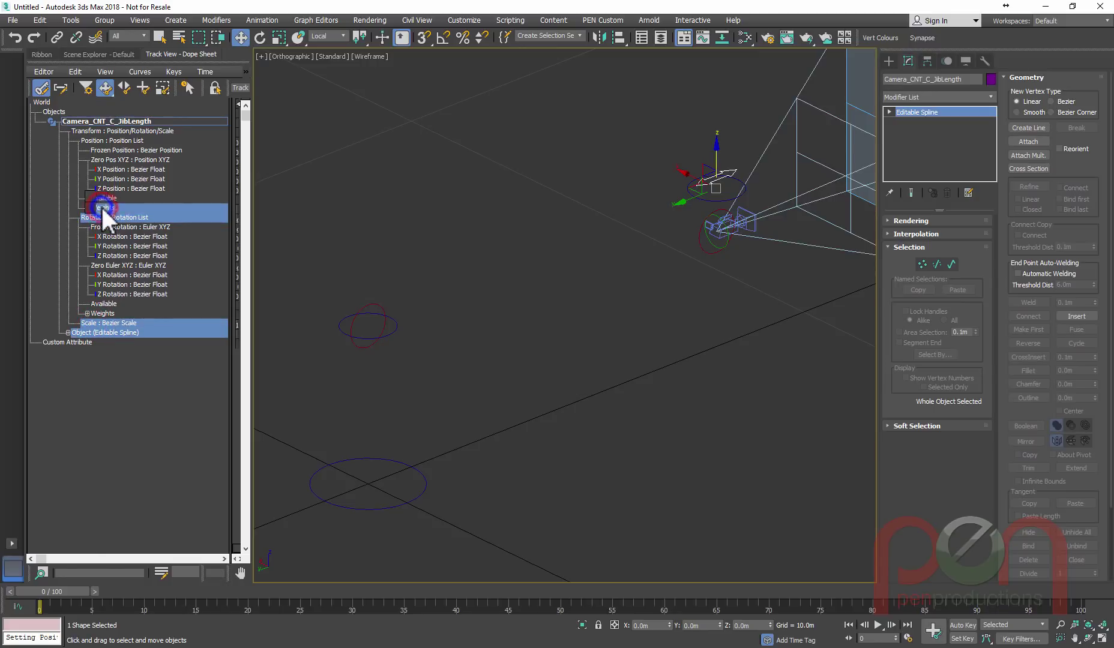
pyautogui.rightClick(101, 205)
pyautogui.click(72, 84)
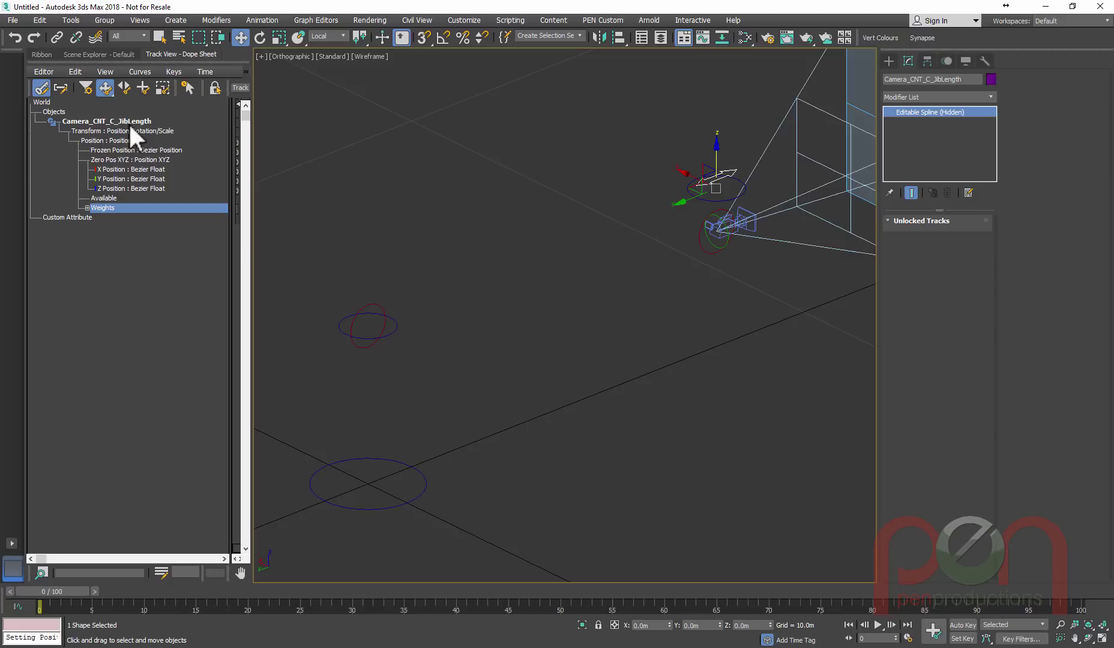
# - Lock the JibLength spline's Frozen Position and zero-controller X and Z Position tracks, and test moving it along its local Y axis
pyautogui.rightClick(101, 146)
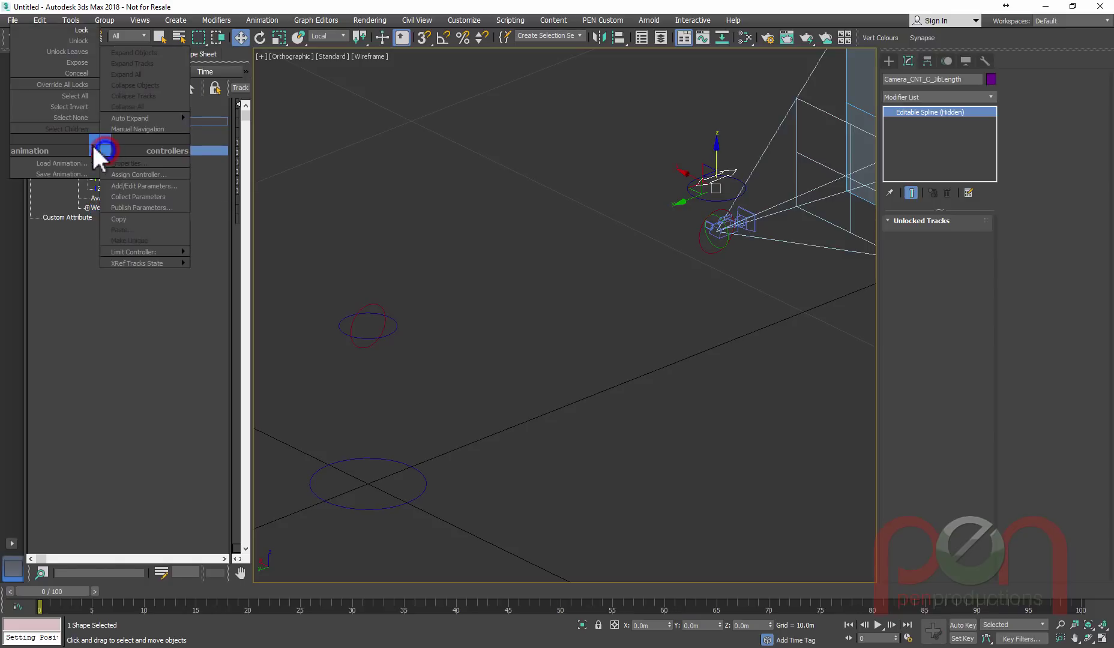
pyautogui.click(77, 30)
pyautogui.click(116, 160)
pyautogui.keyDown('ctrl'); pyautogui.click(115, 179); pyautogui.keyUp('ctrl')
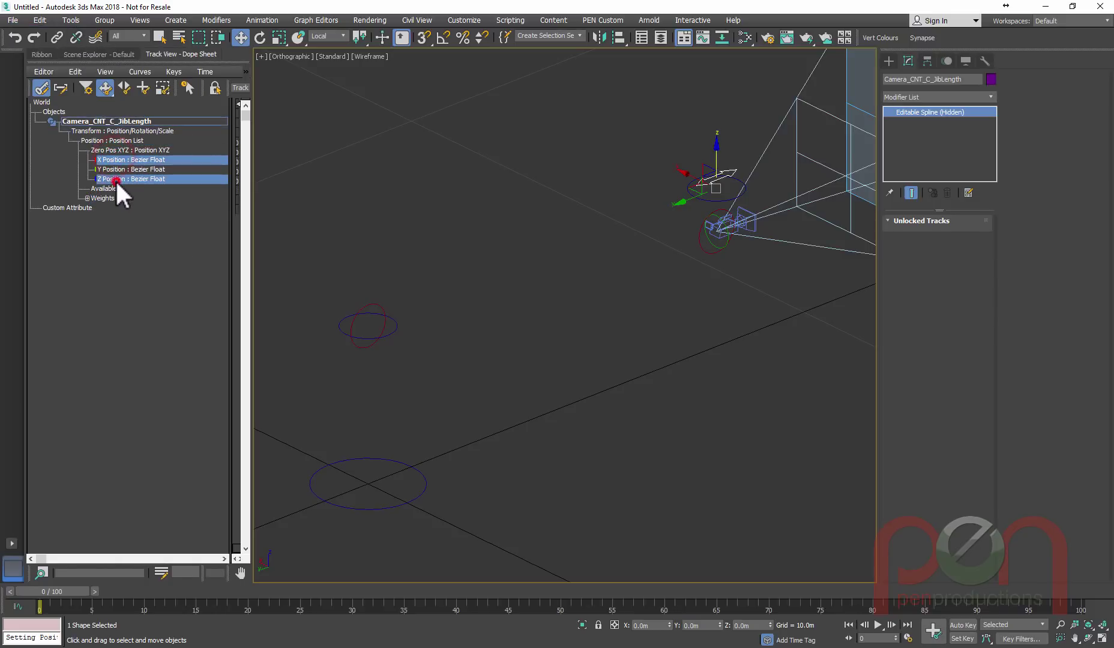
pyautogui.rightClick(115, 180)
pyautogui.click(84, 60)
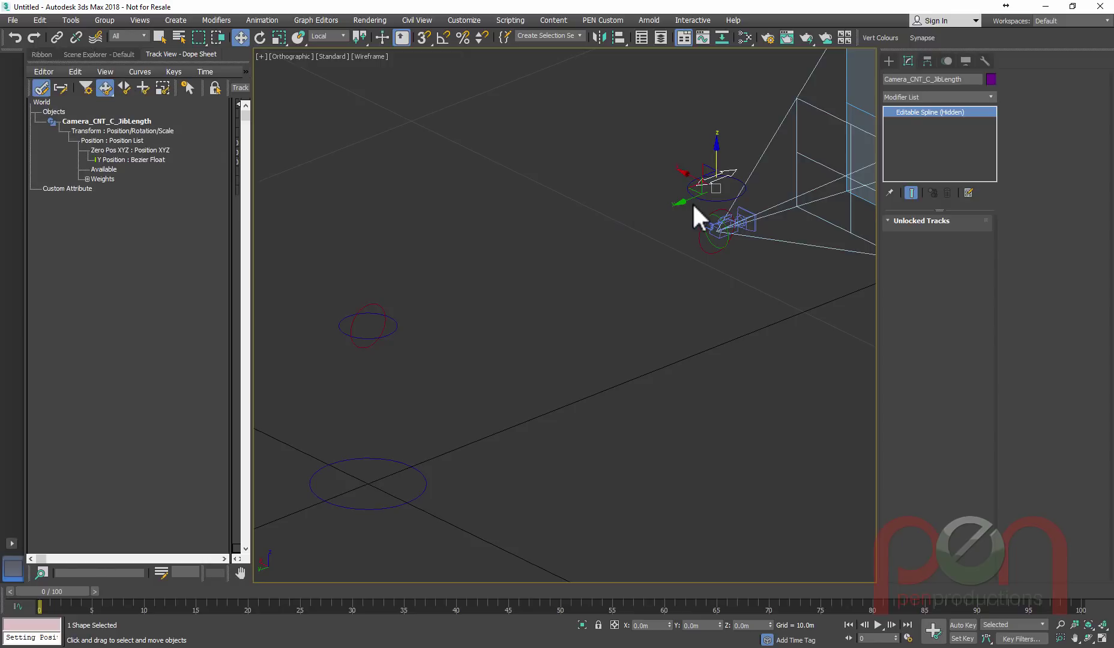
pyautogui.moveTo(682, 201)
pyautogui.mouseDown()
pyautogui.moveTo(539, 259)
pyautogui.moveTo(695, 185)
pyautogui.mouseUp()
pyautogui.rightClick(695, 185)
# - Lock the CamPan circle's Position list, rotation Weights, Scale and Object (Circle) tracks
pyautogui.moveTo(674, 250); pyautogui.dragTo(603, 339, button='middle')
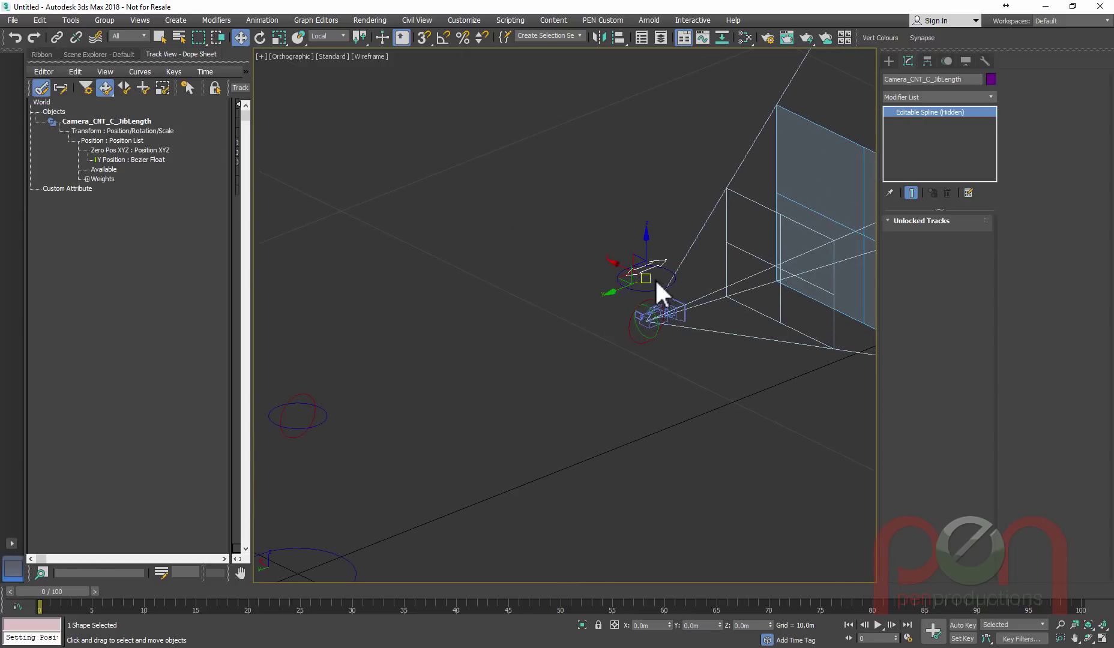
pyautogui.click(673, 277)
pyautogui.scroll(3, 671, 275)
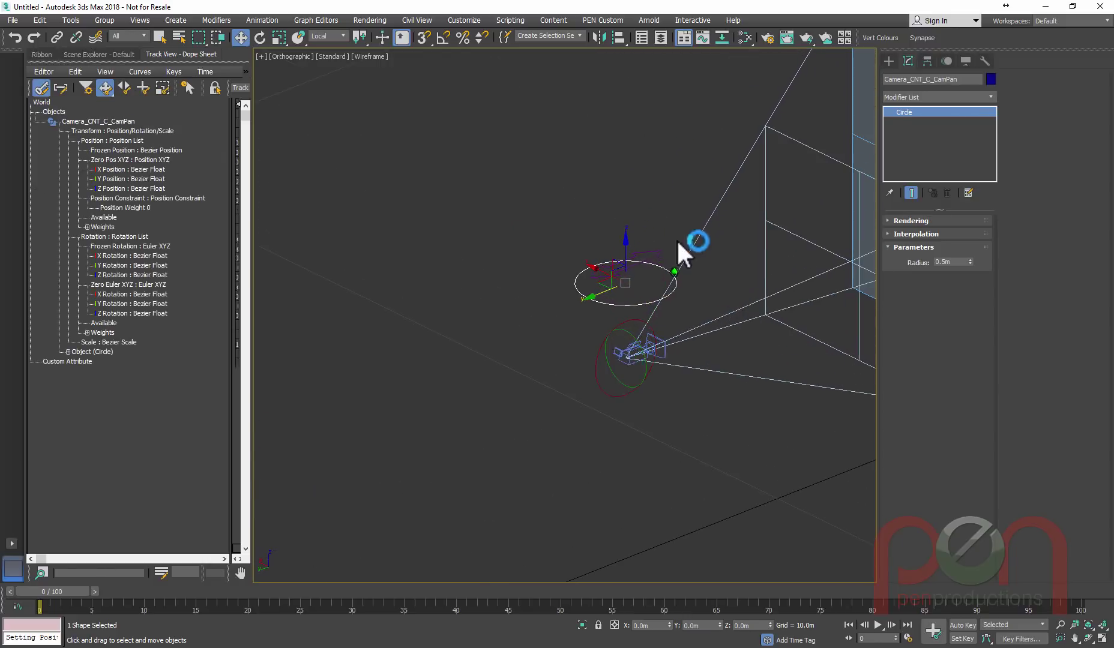
pyautogui.moveTo(679, 242); pyautogui.dragTo(644, 247, button='middle')
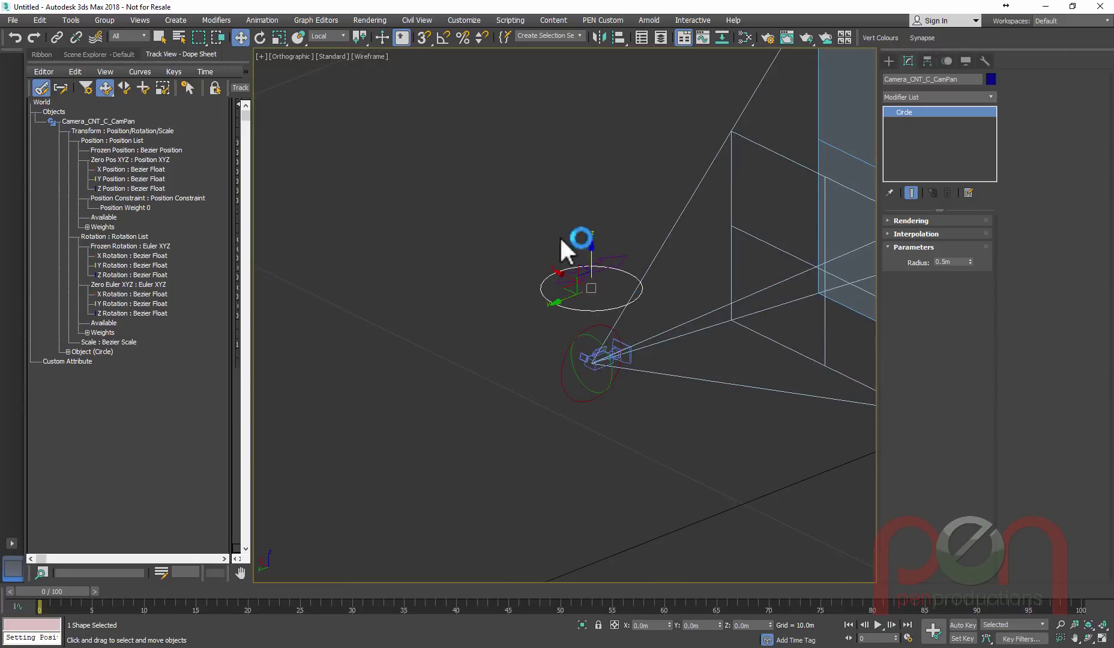
pyautogui.click(93, 141)
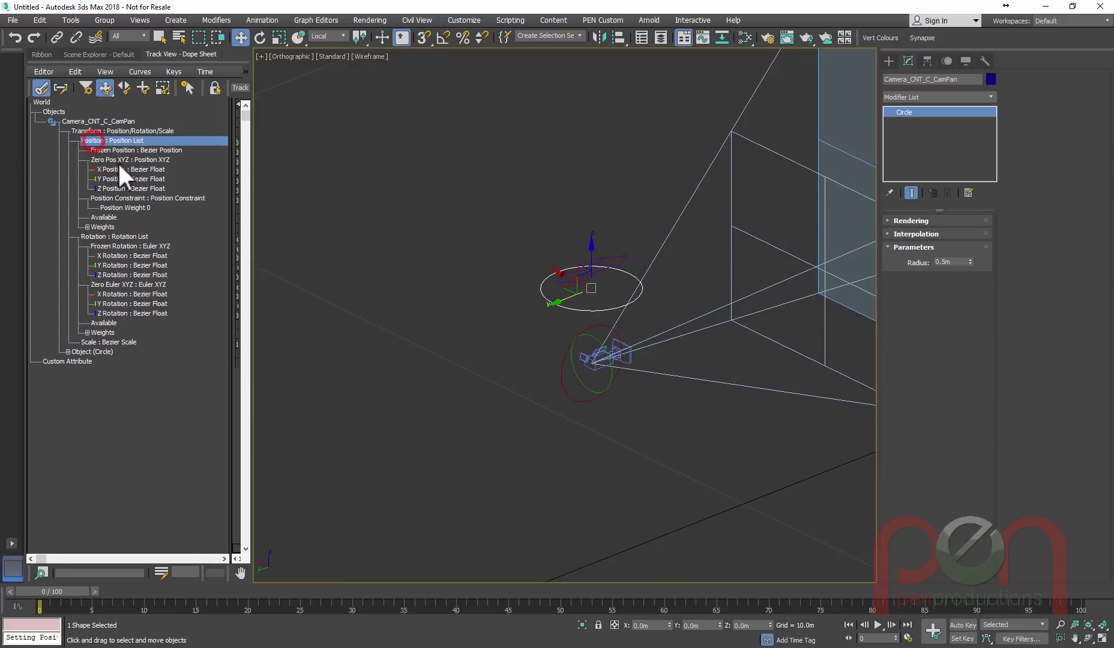
pyautogui.keyDown('ctrl'); pyautogui.click(100, 334); pyautogui.keyUp('ctrl')
pyautogui.keyDown('ctrl'); pyautogui.click(91, 342); pyautogui.keyUp('ctrl')
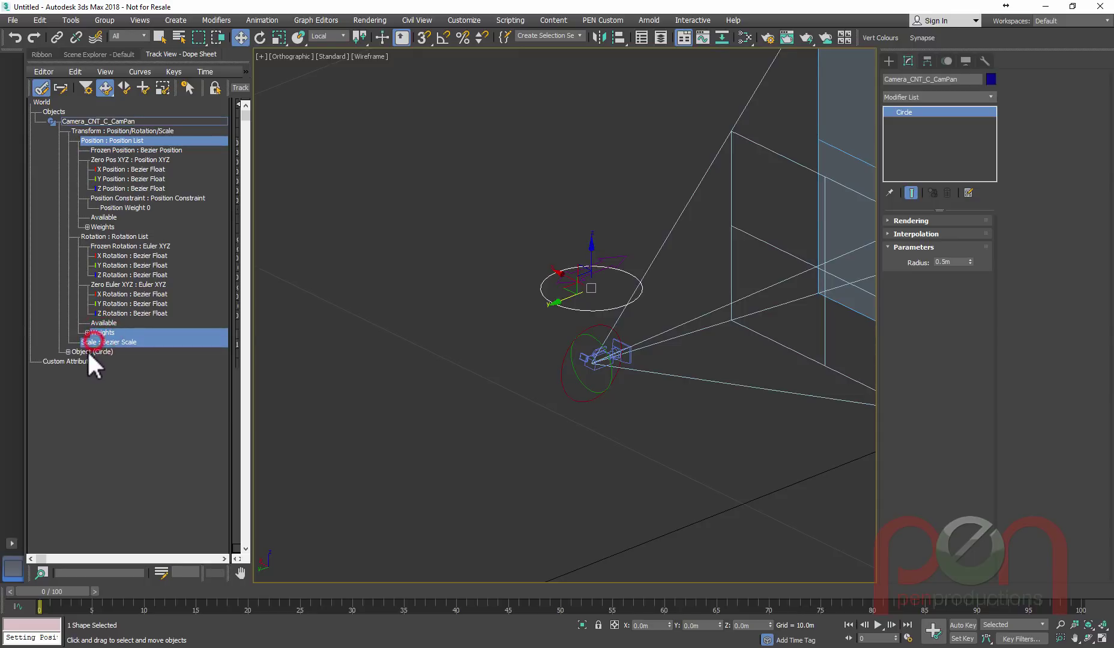
pyautogui.keyDown('ctrl'); pyautogui.click(88, 352); pyautogui.keyUp('ctrl')
pyautogui.rightClick(101, 350)
pyautogui.click(45, 232)
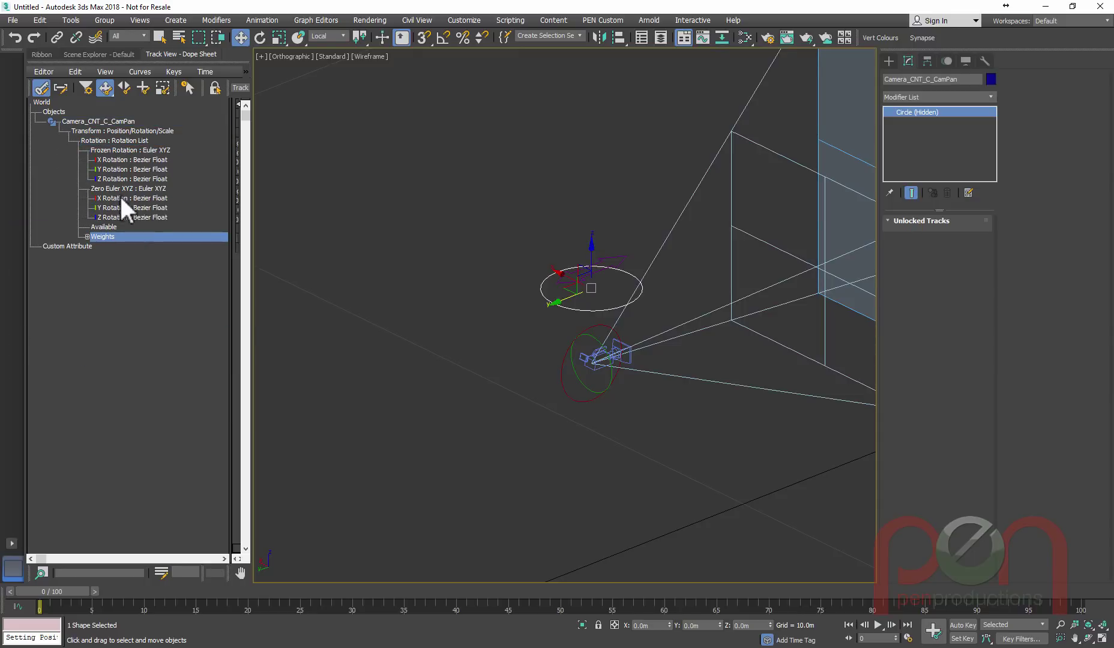
# - Lock the CamPan circle's Frozen Rotation track and the X and Y Rotation tracks under Zero Euler XYZ
pyautogui.rightClick(106, 149)
pyautogui.click(82, 28)
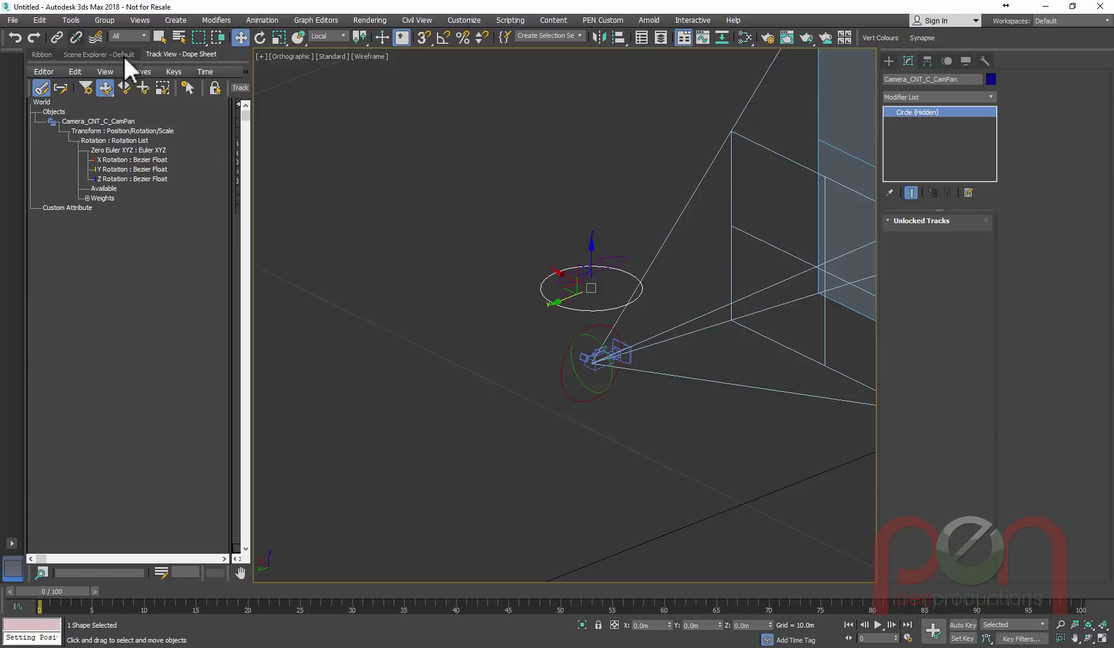
pyautogui.click(111, 155)
pyautogui.click(114, 159)
pyautogui.keyDown('ctrl'); pyautogui.click(113, 170); pyautogui.keyUp('ctrl')
pyautogui.rightClick(113, 171)
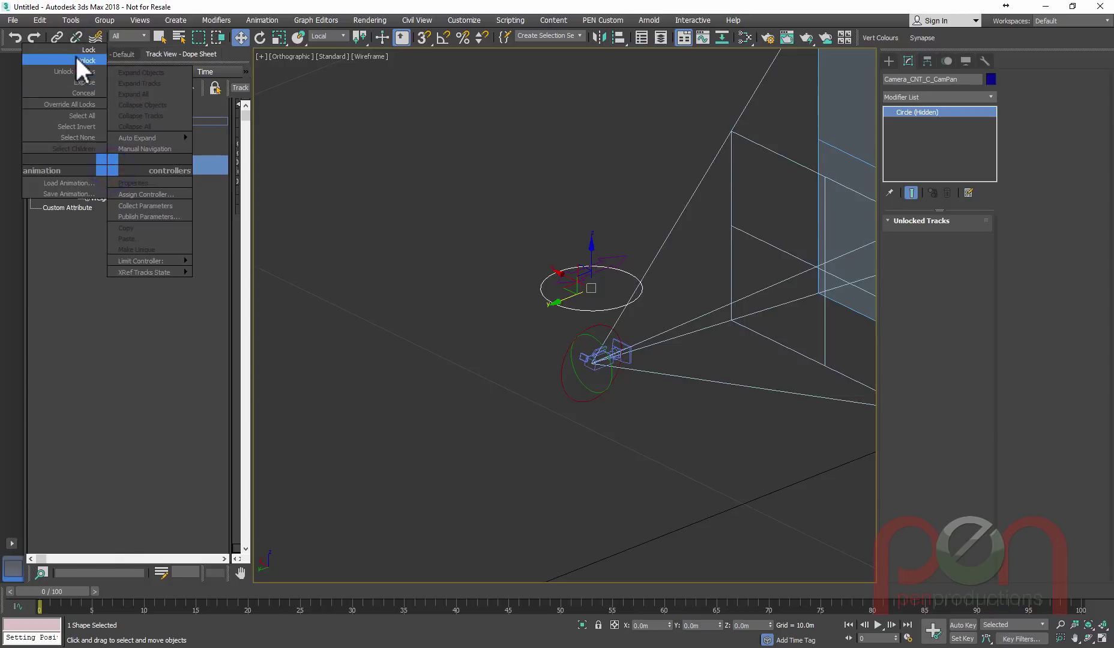
pyautogui.click(78, 50)
# - Lock the Position list and Frozen Rotation tracks of the CamTilt circle around the camera
pyautogui.moveTo(538, 375); pyautogui.dragTo(465, 388, button='middle')
pyautogui.scroll(-2, 536, 392)
pyautogui.scroll(2, 540, 393)
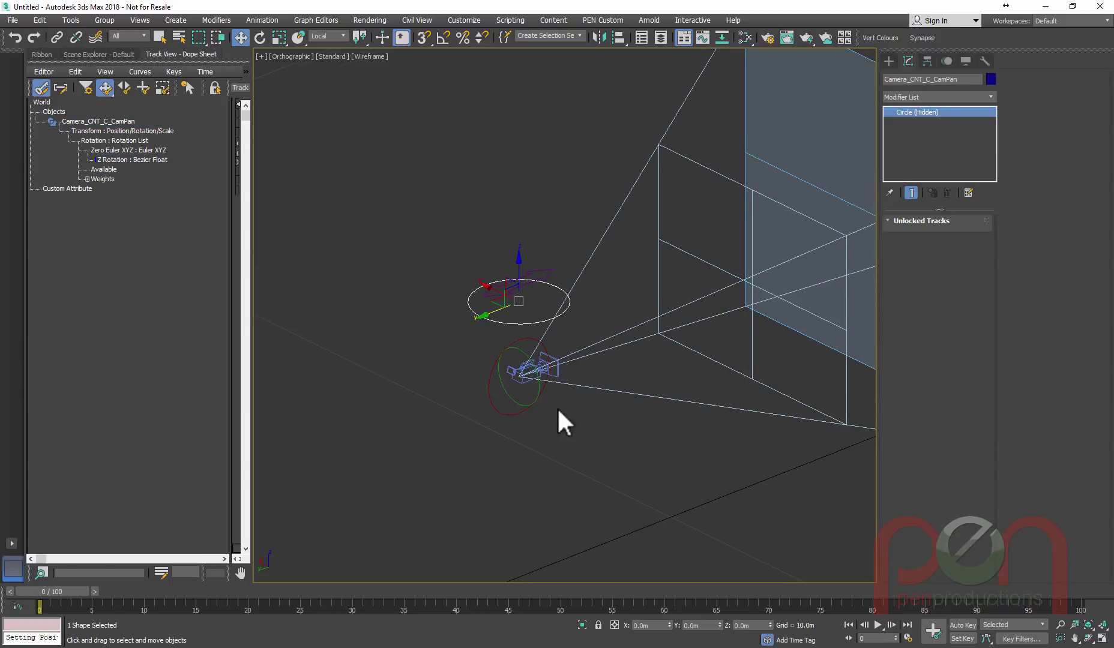
pyautogui.scroll(-2, 538, 389)
pyautogui.scroll(3, 538, 387)
pyautogui.moveTo(469, 423); pyautogui.dragTo(509, 414)
pyautogui.moveTo(496, 404); pyautogui.dragTo(500, 379, button='middle')
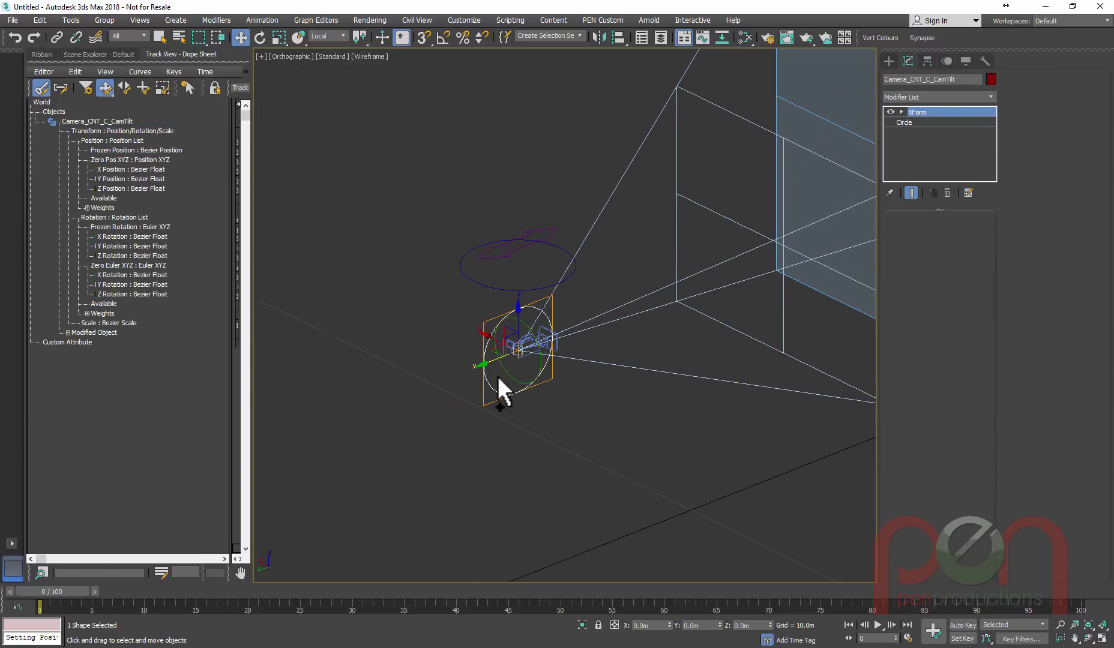
pyautogui.scroll(2, 508, 373)
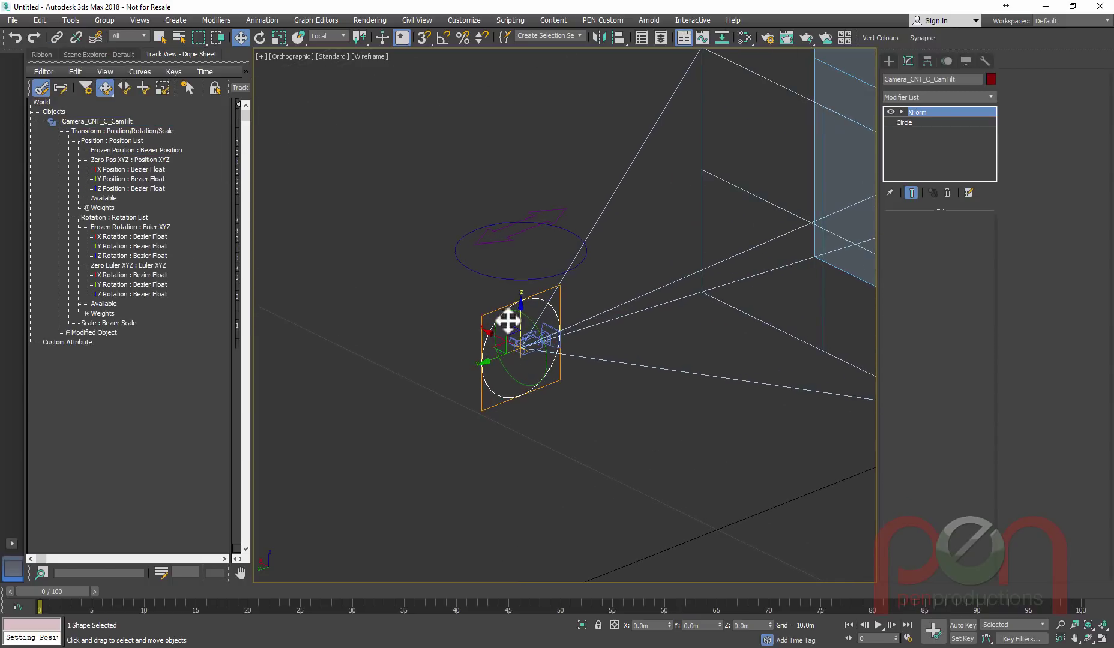
pyautogui.click(98, 137)
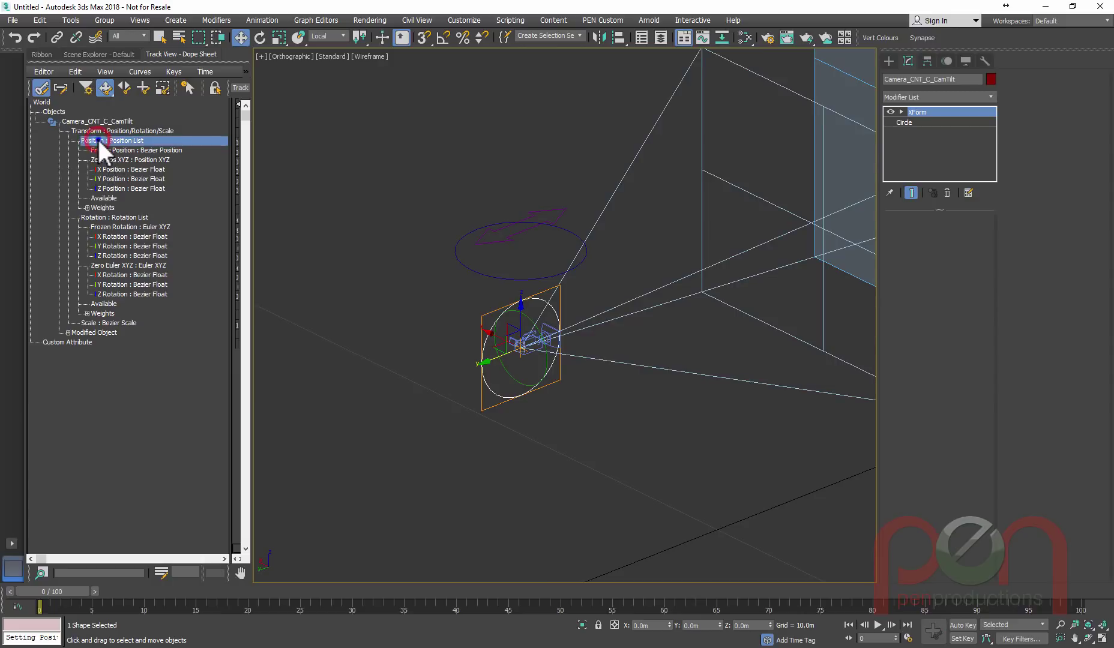
pyautogui.rightClick(97, 137)
pyautogui.click(78, 20)
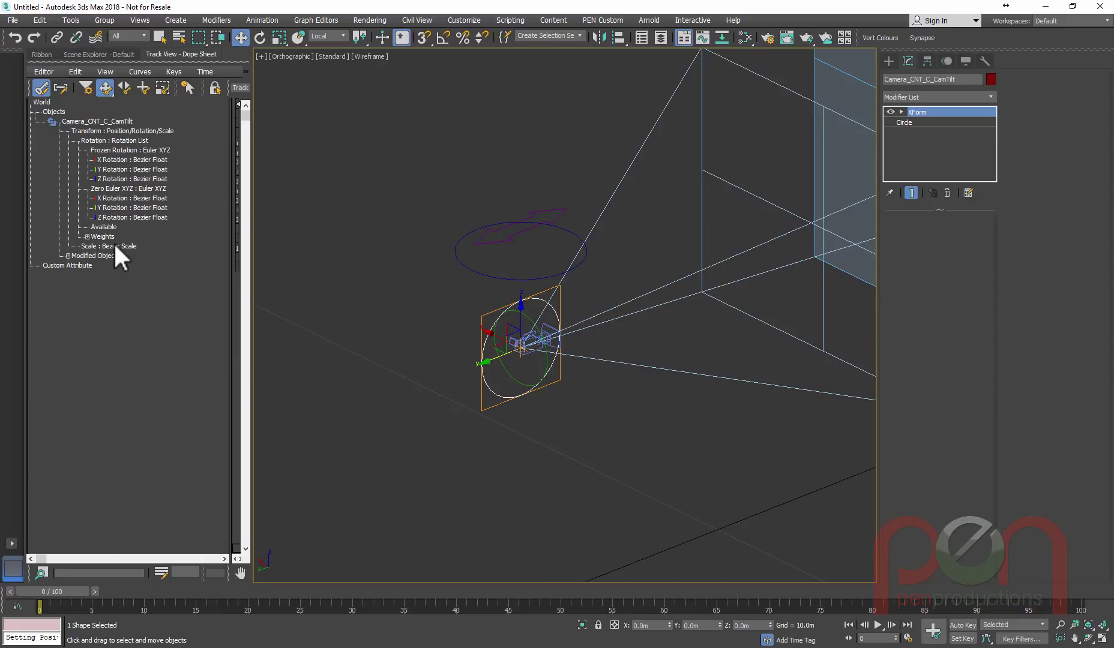
pyautogui.click(110, 150)
pyautogui.rightClick(109, 150)
pyautogui.click(68, 35)
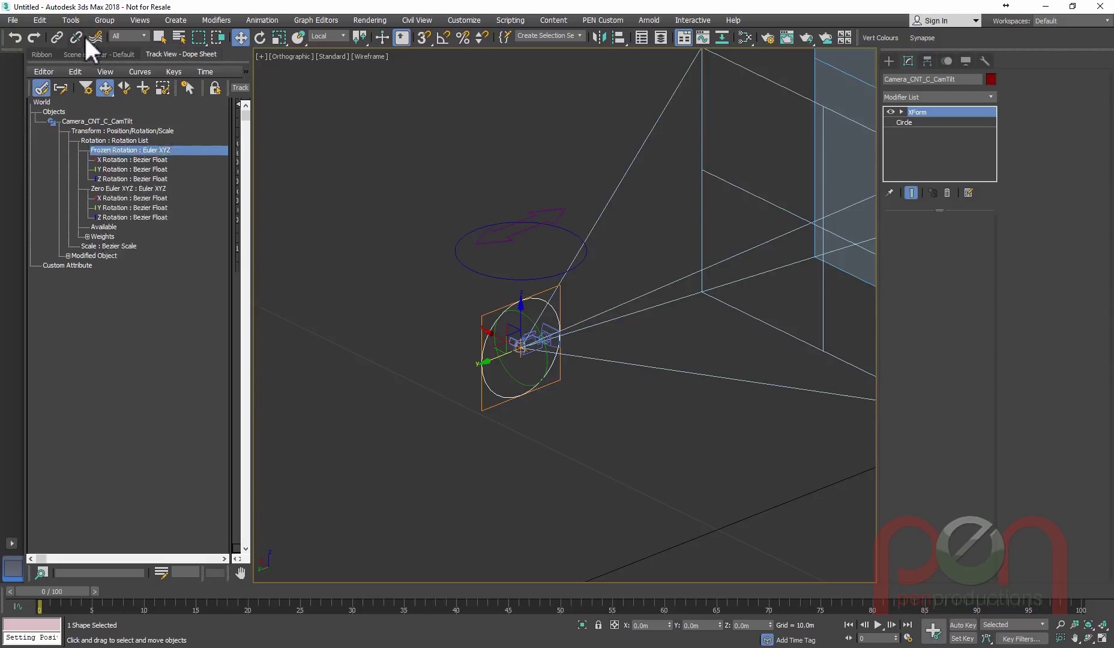
# - Lock the CamTilt circle's Scale and Modified Object tracks and its zero-controller Y and Z Rotation tracks
pyautogui.click(95, 209)
pyautogui.keyDown('ctrl'); pyautogui.click(87, 217); pyautogui.keyUp('ctrl')
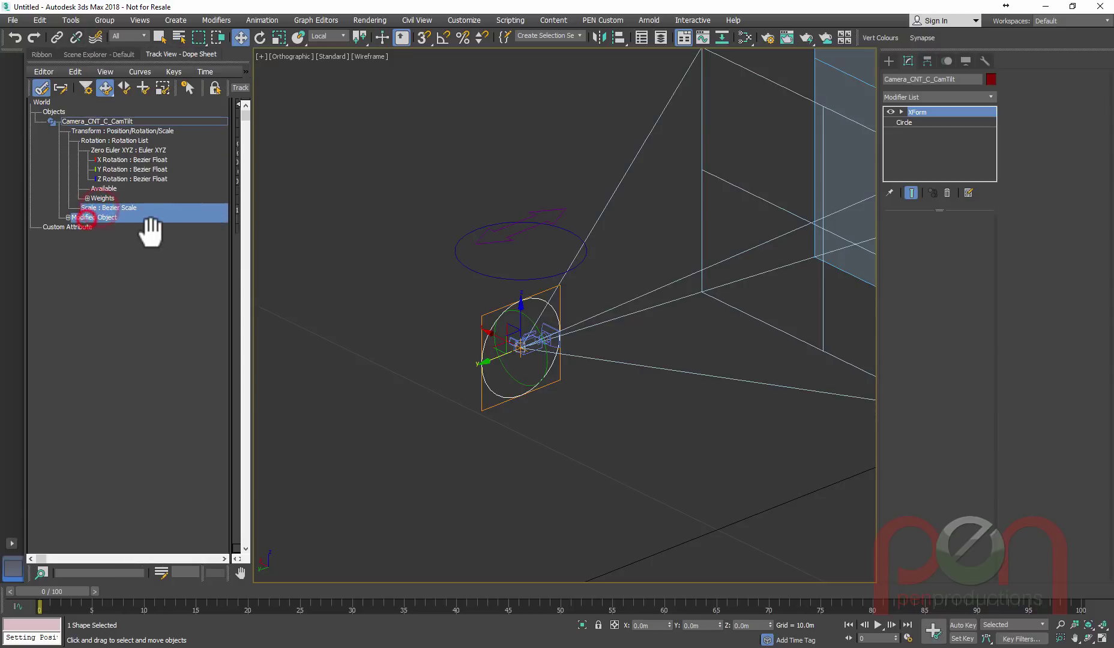
pyautogui.keyDown('ctrl'); pyautogui.click(120, 175); pyautogui.keyUp('ctrl')
pyautogui.keyDown('ctrl'); pyautogui.click(118, 168); pyautogui.keyUp('ctrl')
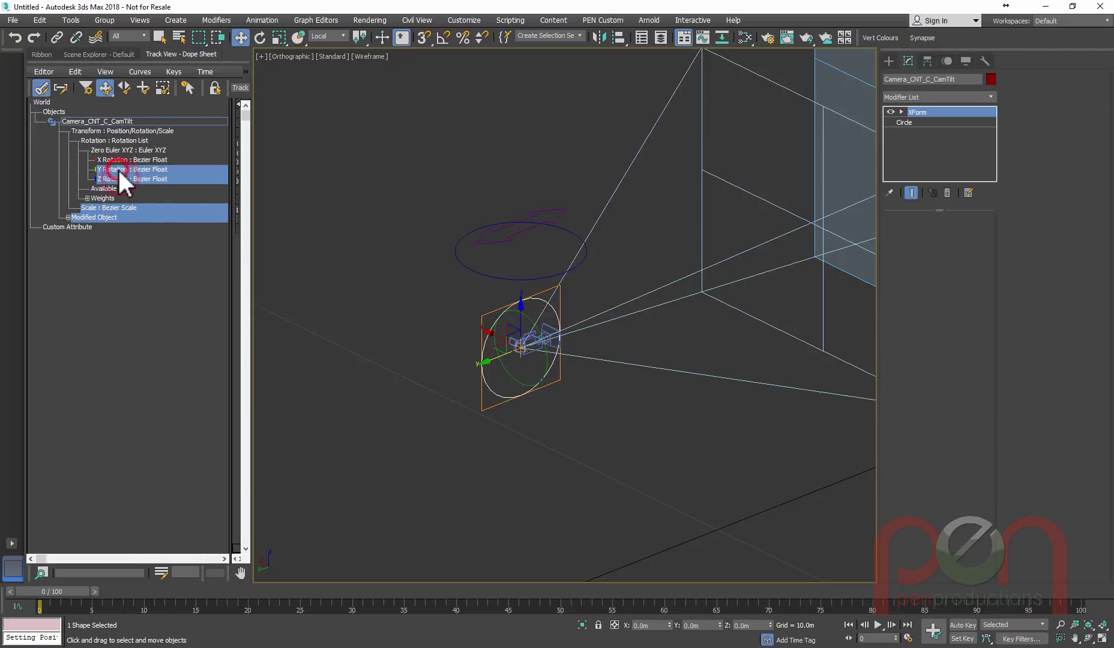
pyautogui.rightClick(118, 168)
pyautogui.click(79, 56)
# - Lock the green CamRoll circle's Position list, Frozen Rotation, rotation Weights, Scale and Modified Object tracks
pyautogui.moveTo(479, 355); pyautogui.dragTo(458, 369, button='middle')
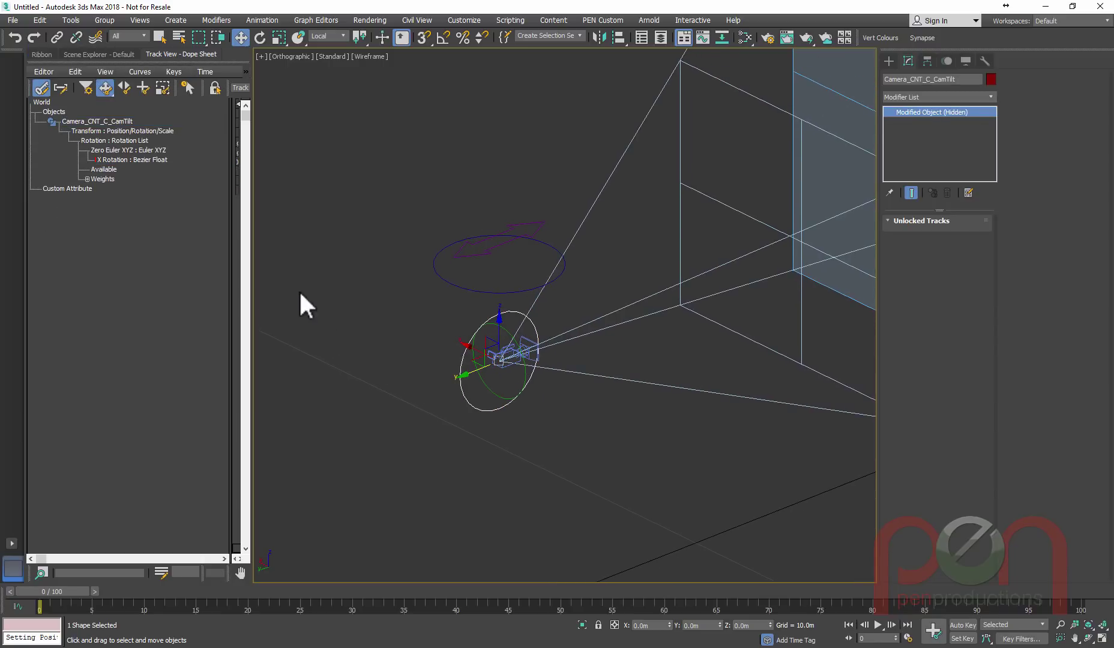
pyautogui.moveTo(576, 396); pyautogui.dragTo(578, 396, button='middle')
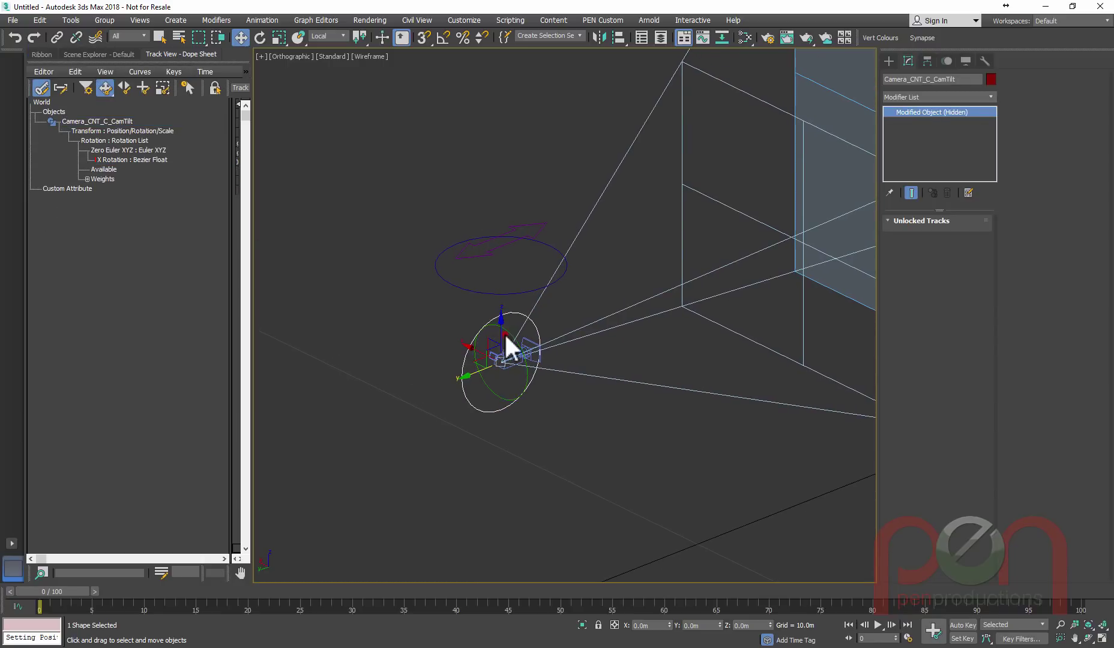
pyautogui.click(506, 336)
pyautogui.click(509, 333)
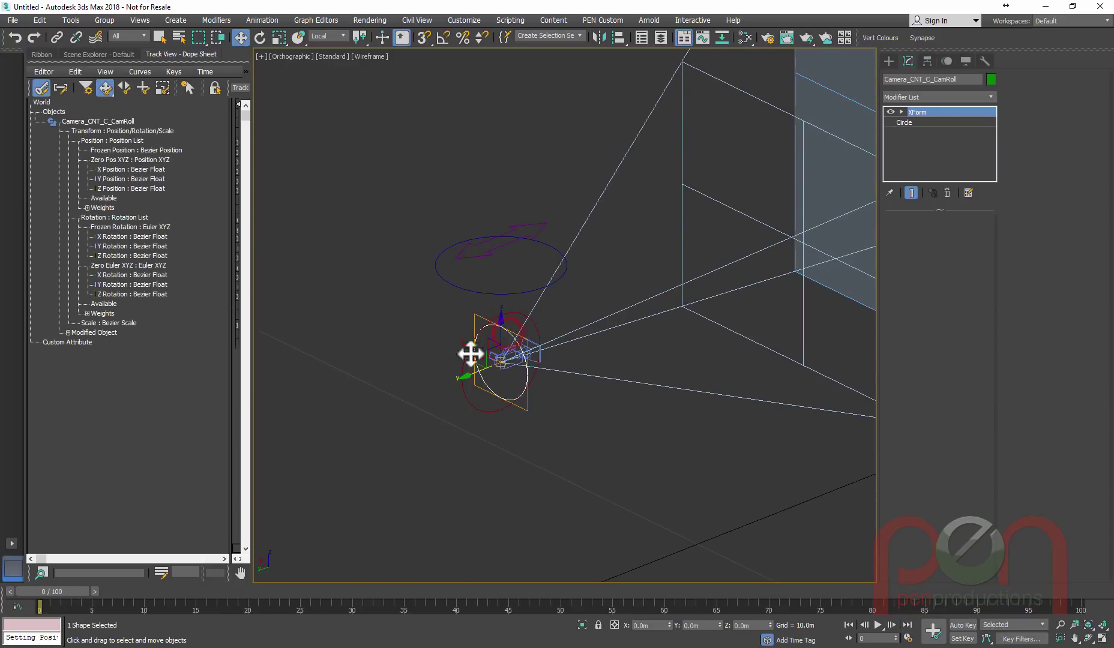
pyautogui.rightClick(93, 140)
pyautogui.click(69, 21)
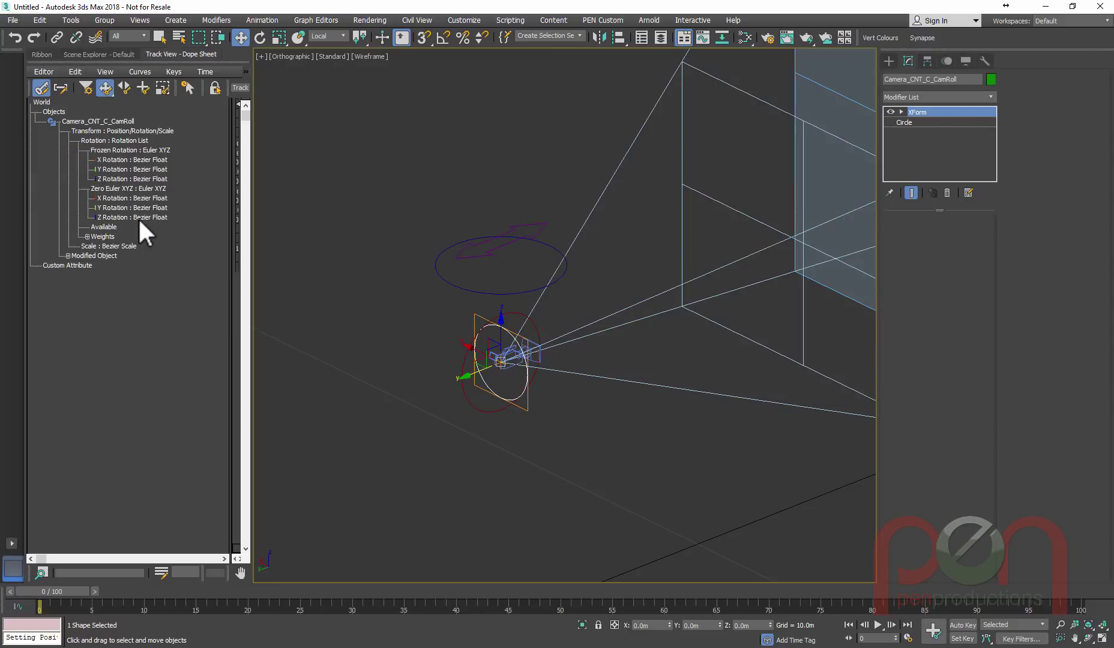
pyautogui.click(106, 149)
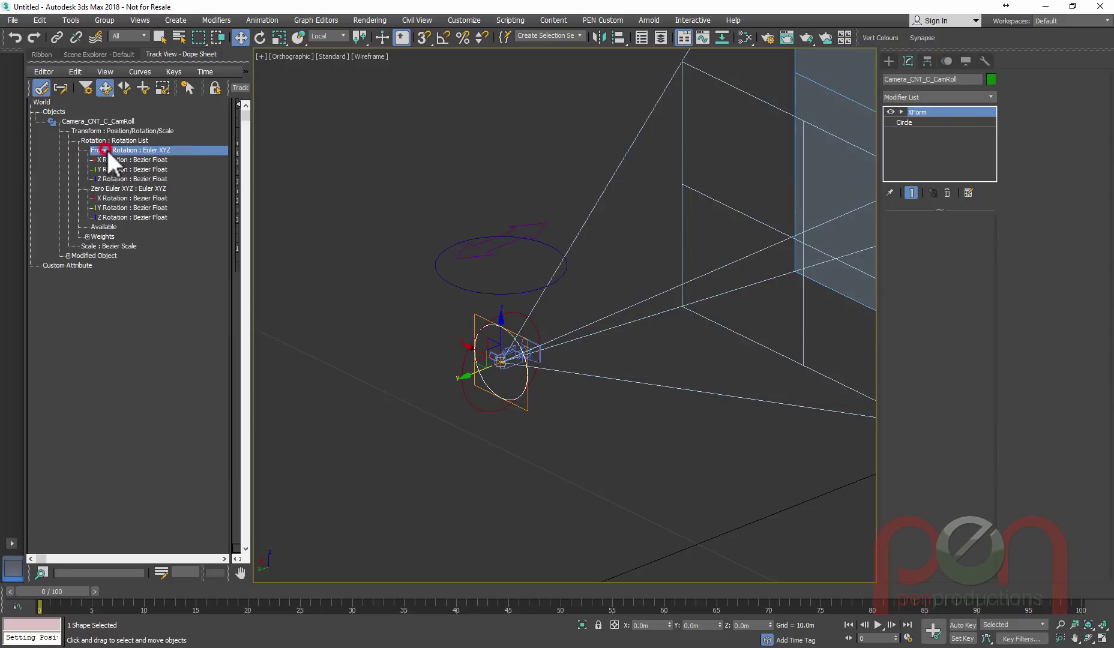
pyautogui.keyDown('ctrl'); pyautogui.click(97, 236); pyautogui.keyUp('ctrl')
pyautogui.keyDown('ctrl'); pyautogui.click(92, 246); pyautogui.keyUp('ctrl')
pyautogui.keyDown('ctrl'); pyautogui.click(92, 256); pyautogui.keyUp('ctrl')
pyautogui.rightClick(88, 252)
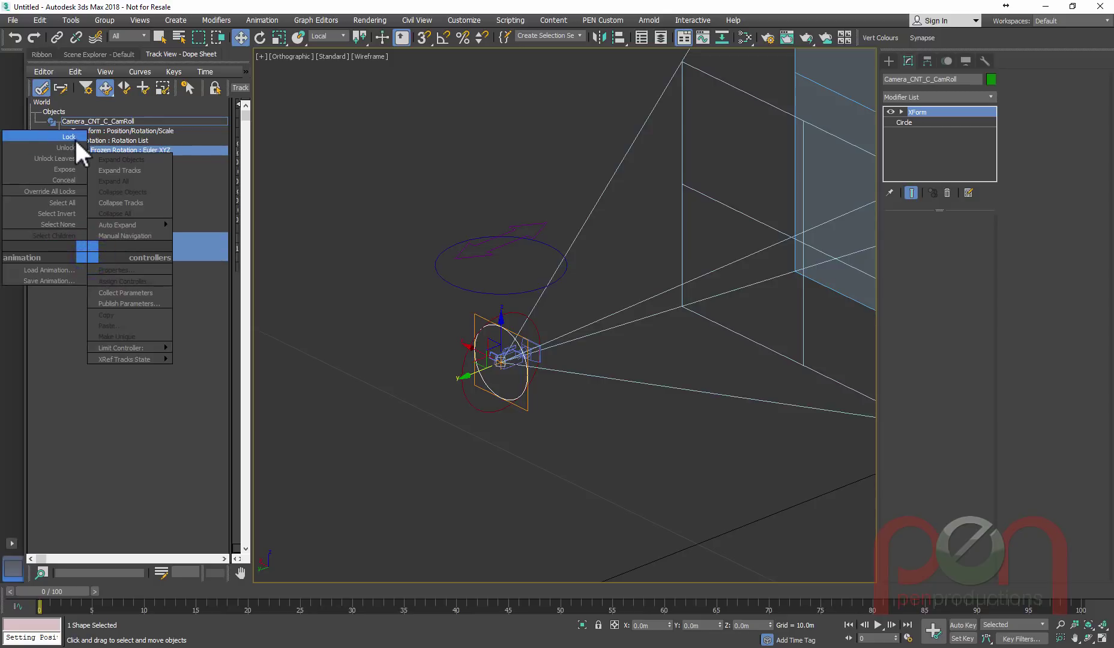
pyautogui.click(72, 138)
# - Lock the X and Z Rotation tracks under the CamRoll circle's Zero Euler XYZ controller
pyautogui.click(113, 177)
pyautogui.keyDown('ctrl'); pyautogui.click(117, 158); pyautogui.keyUp('ctrl')
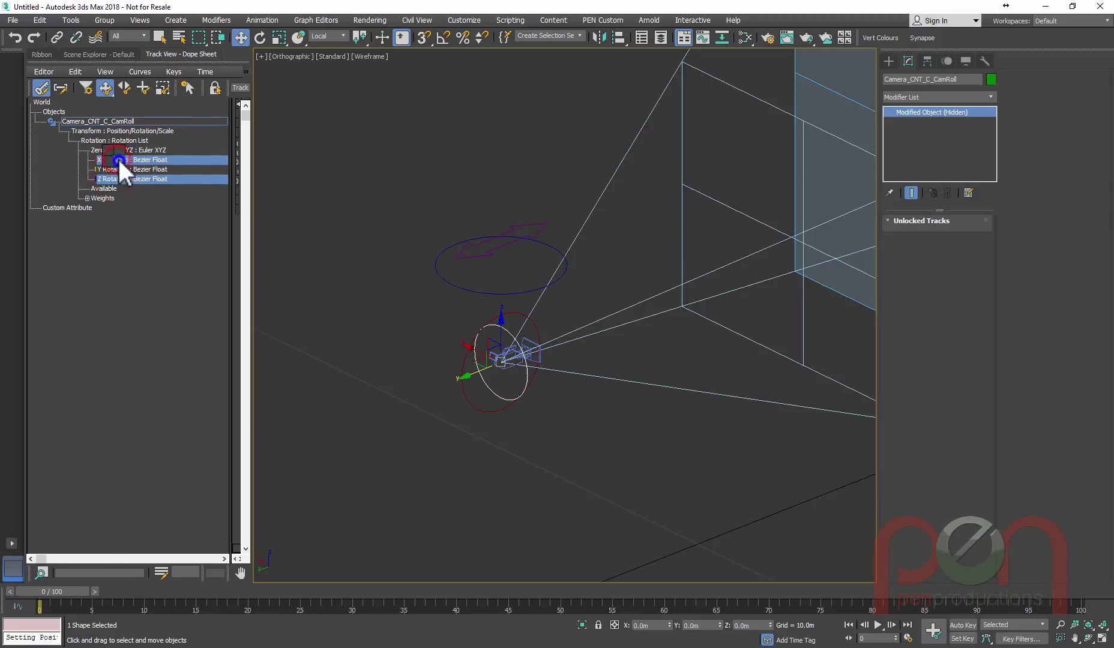
pyautogui.rightClick(117, 158)
pyautogui.click(85, 39)
# - Test rotating the CamRoll circle in the viewport and cancel the rotation
pyautogui.moveTo(488, 323); pyautogui.dragTo(448, 318, button='middle')
pyautogui.moveTo(453, 324)
pyautogui.keyDown('alt'); pyautogui.mouseDown(button='middle')
pyautogui.moveTo(485, 353)
pyautogui.moveTo(463, 328)
pyautogui.mouseUp(button='middle'); pyautogui.keyUp('alt')
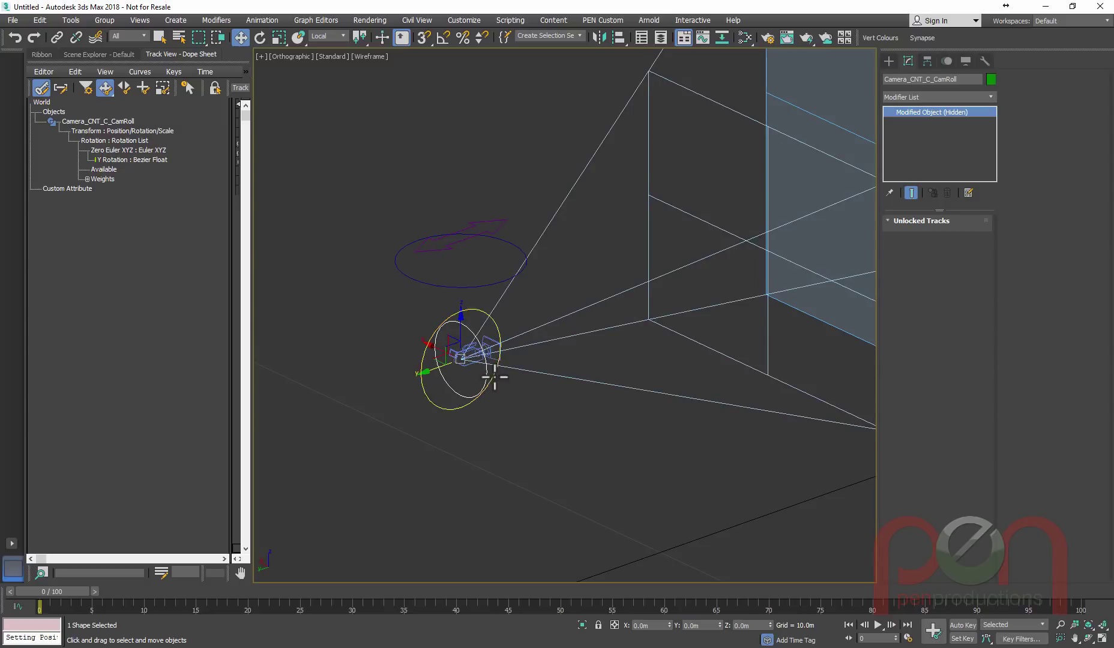
pyautogui.moveTo(494, 379); pyautogui.dragTo(499, 378, button='middle')
pyautogui.press('e')
pyautogui.moveTo(476, 351); pyautogui.dragTo(524, 384)
pyautogui.rightClick(524, 384)
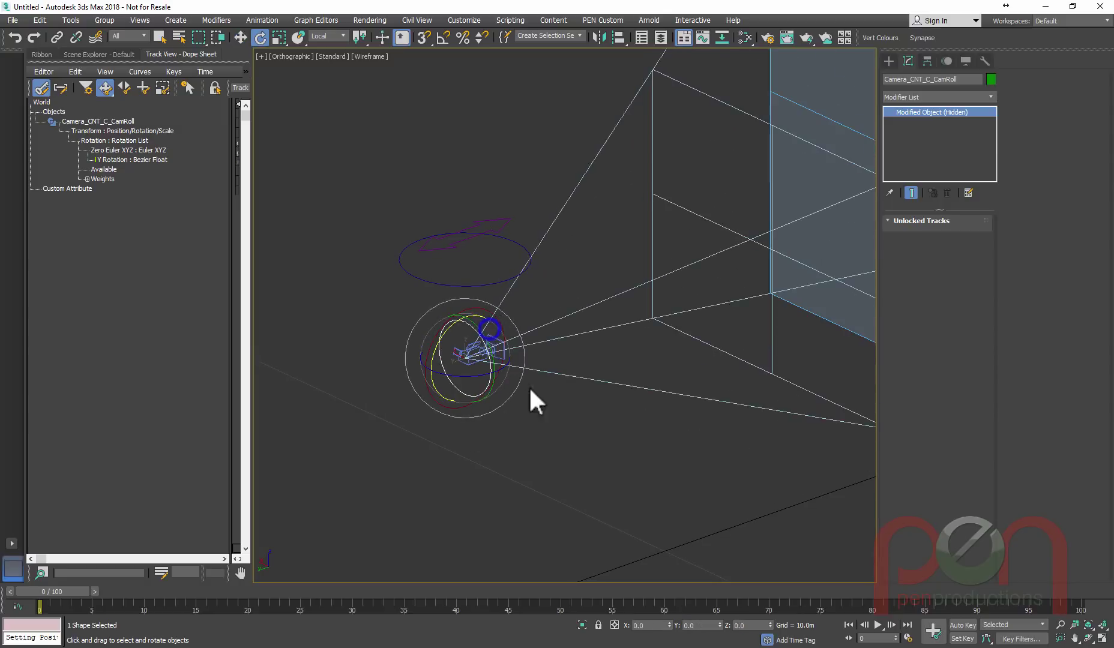
pyautogui.moveTo(491, 372); pyautogui.dragTo(490, 370, button='middle')
pyautogui.click(564, 402)
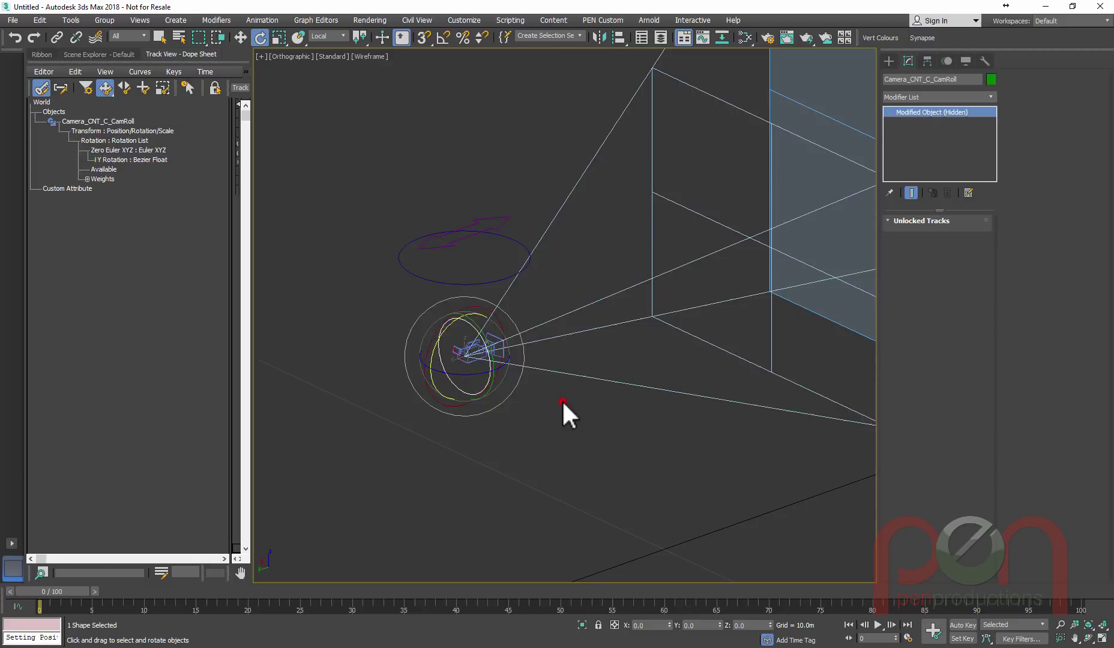
# - Select the physical camera and lock its whole Camera_CAM_C_Camera track
pyautogui.click(472, 351)
pyautogui.moveTo(539, 399); pyautogui.dragTo(580, 359, button='middle')
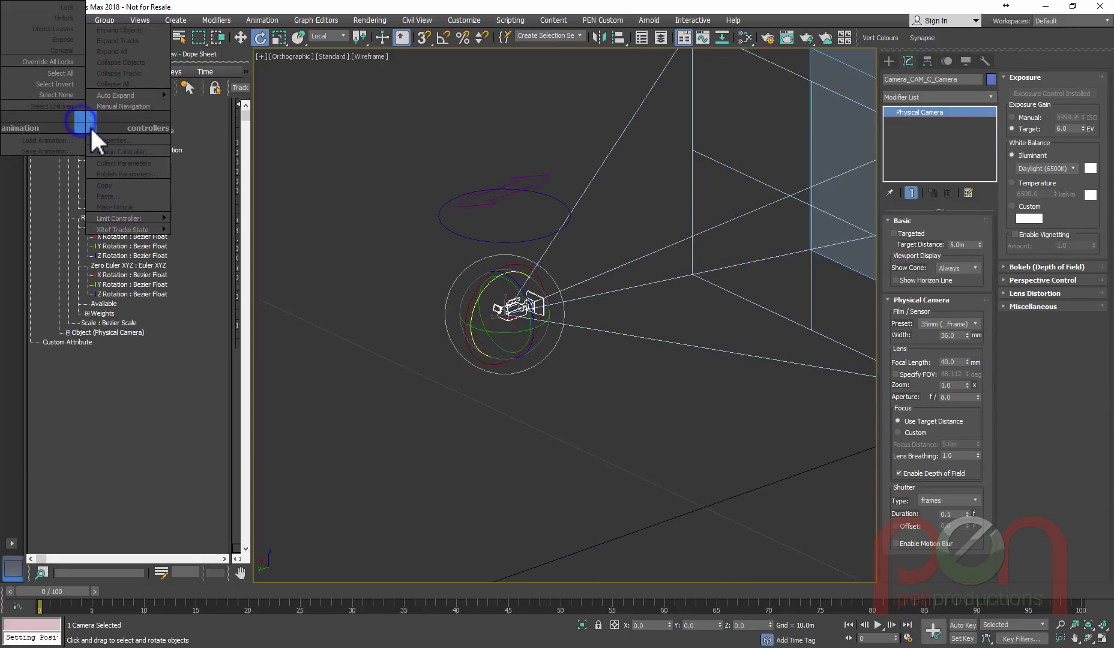
pyautogui.click(81, 120)
pyautogui.rightClick(81, 120)
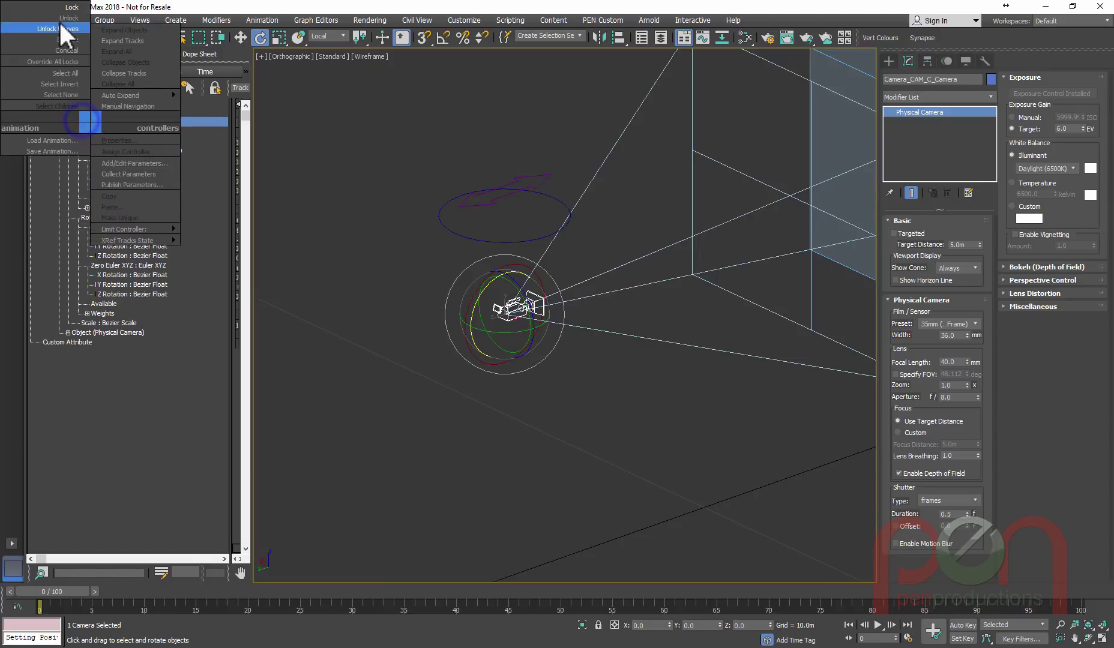
pyautogui.click(67, 5)
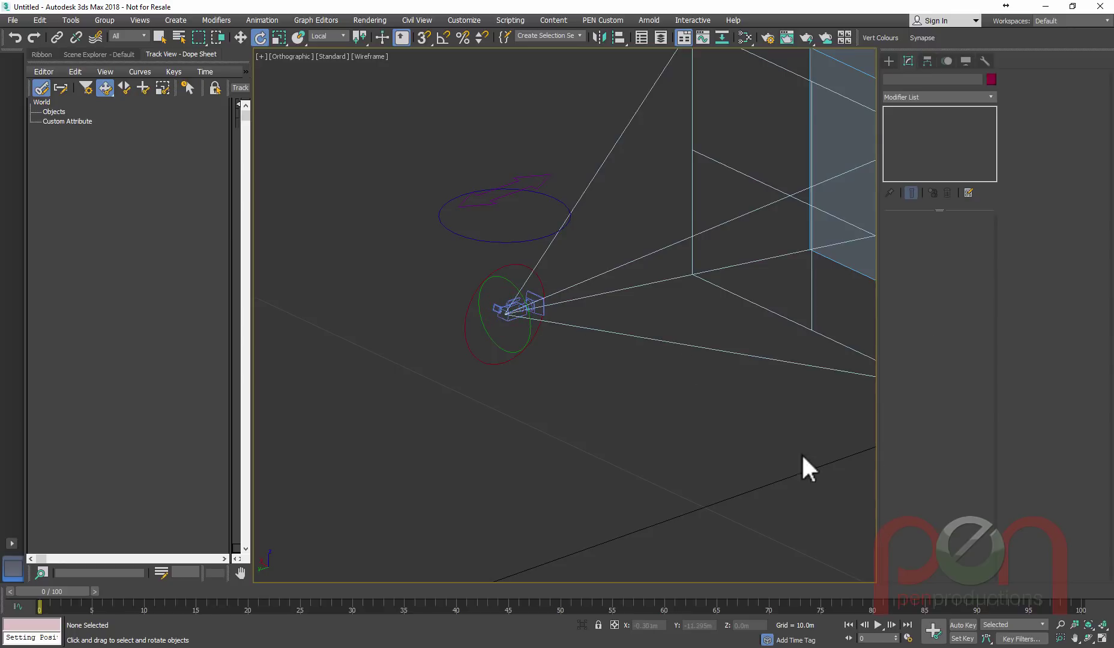
# - Turn on Override All Locks for the tracks and select the physical camera
pyautogui.rightClick(155, 254)
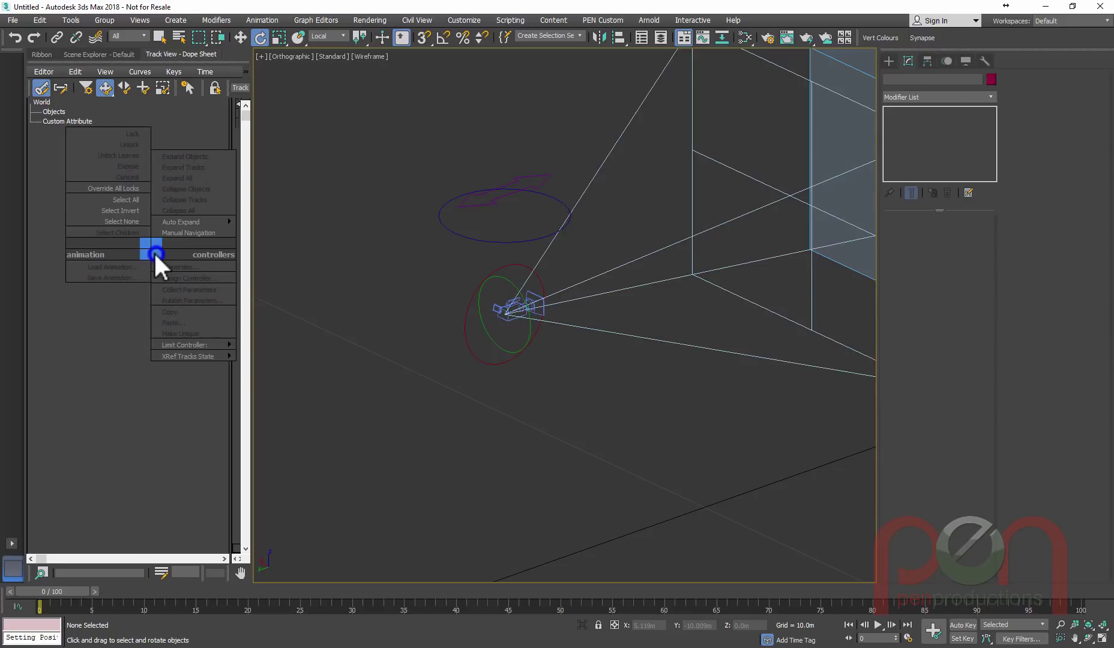
pyautogui.click(106, 186)
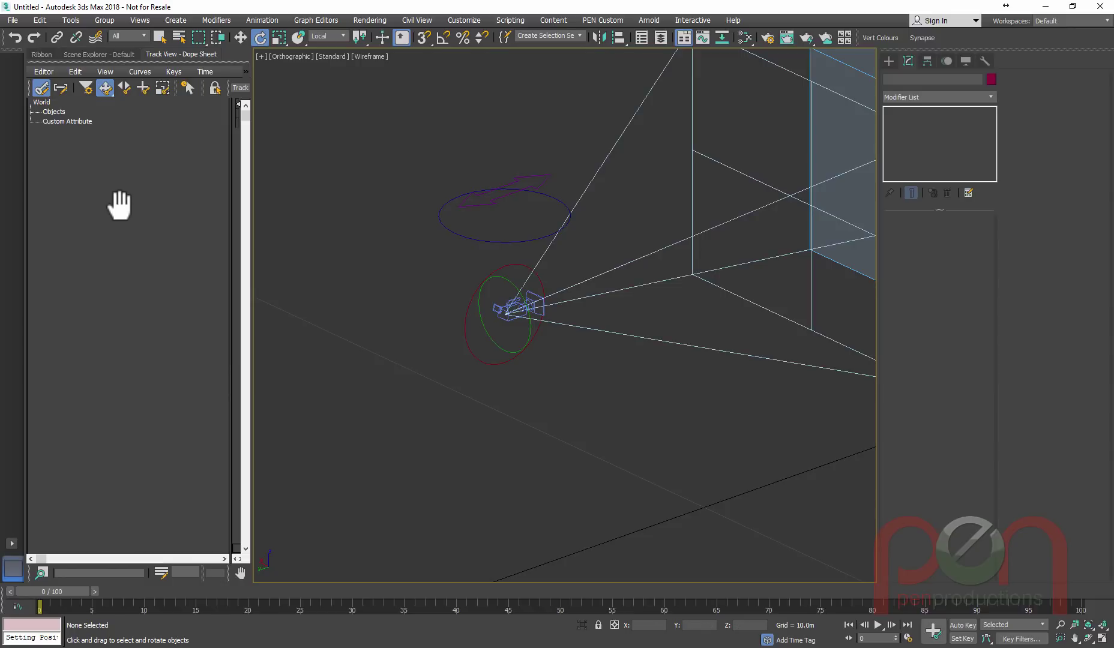
pyautogui.click(524, 308)
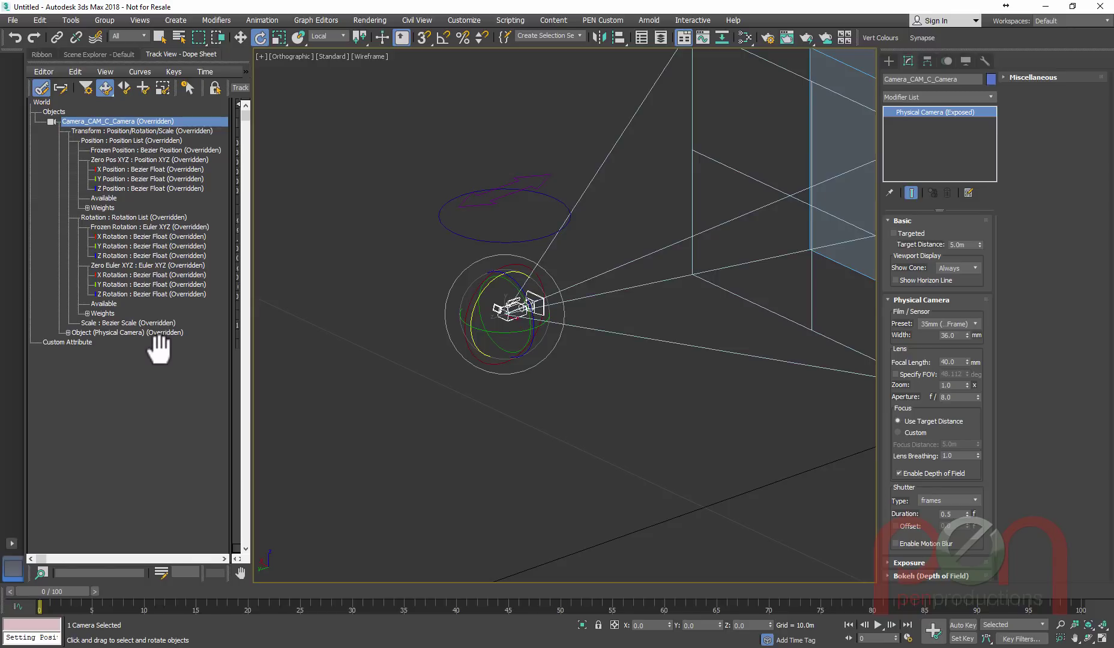
# - Unlock the camera's Object (Physical Camera) track together with all of its leaf tracks
pyautogui.click(68, 333)
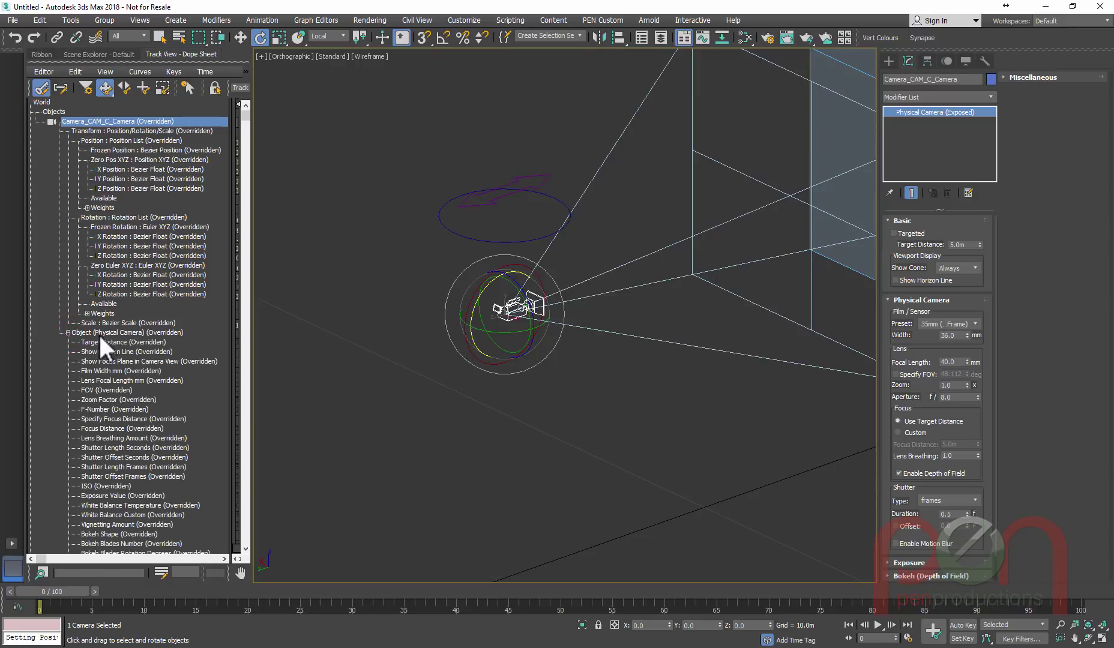
pyautogui.click(98, 333)
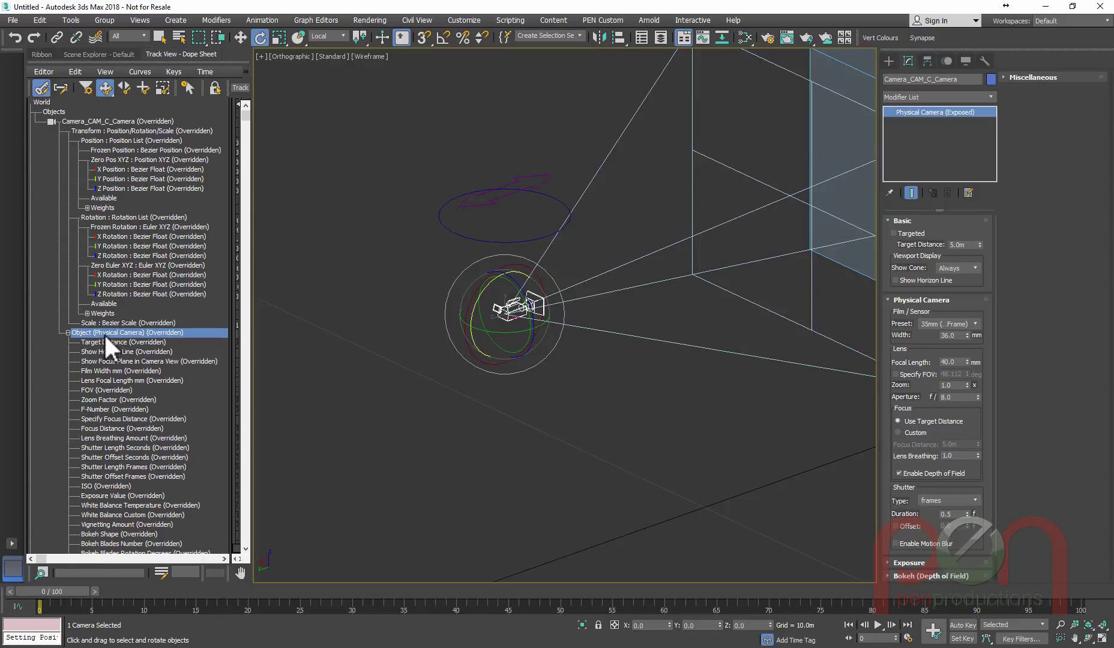
pyautogui.rightClick(104, 333)
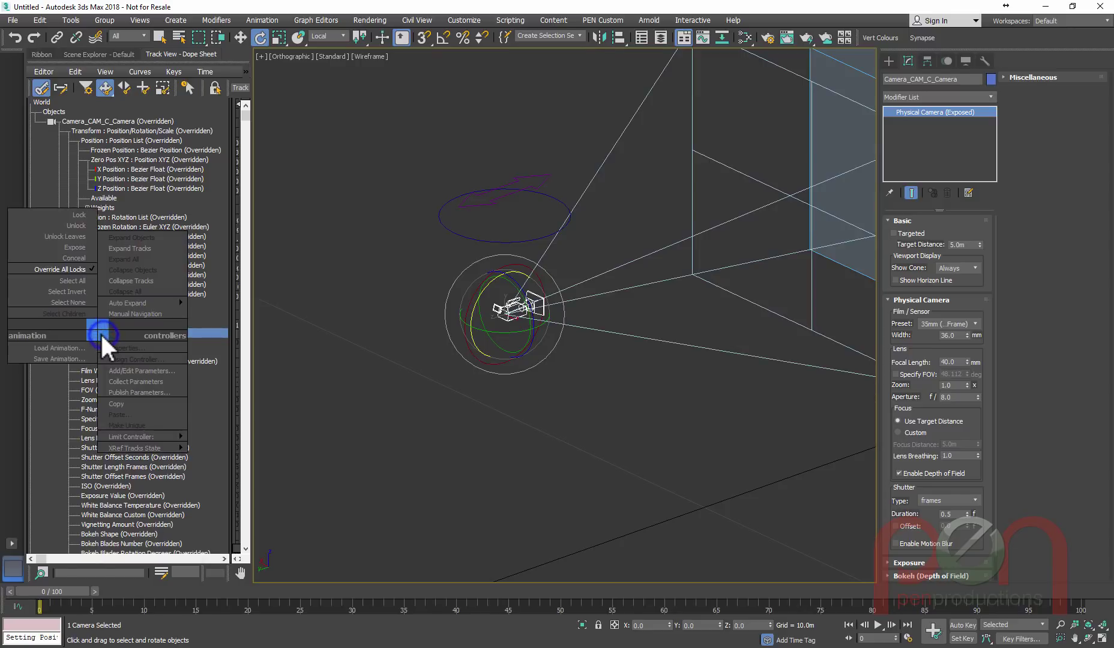
pyautogui.click(75, 217)
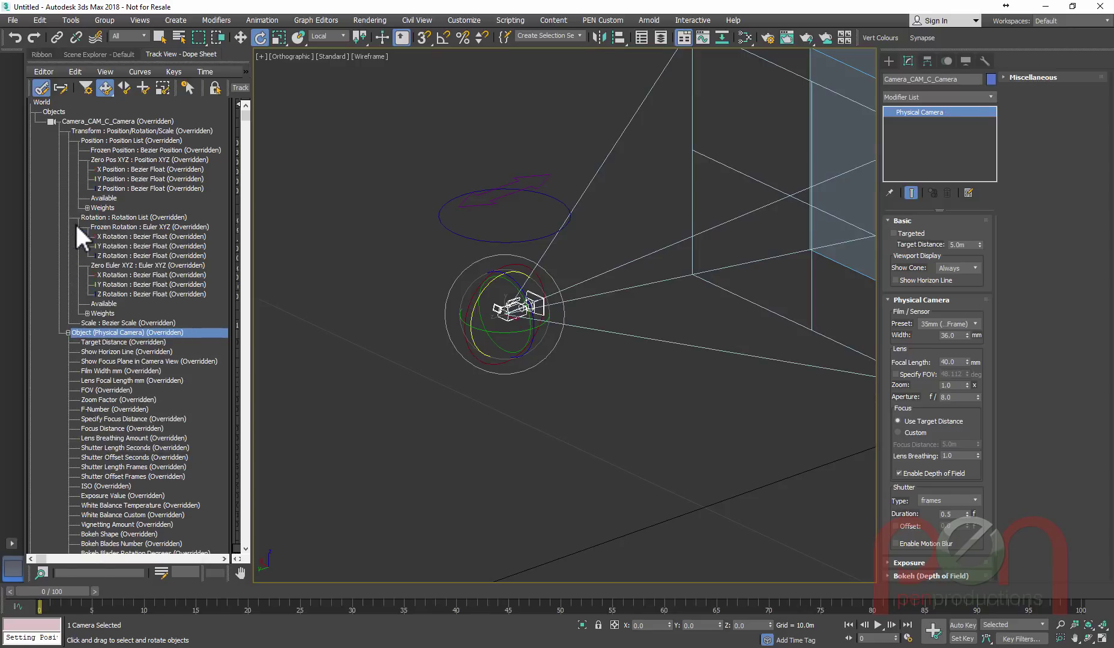
pyautogui.click(68, 332)
pyautogui.rightClick(110, 333)
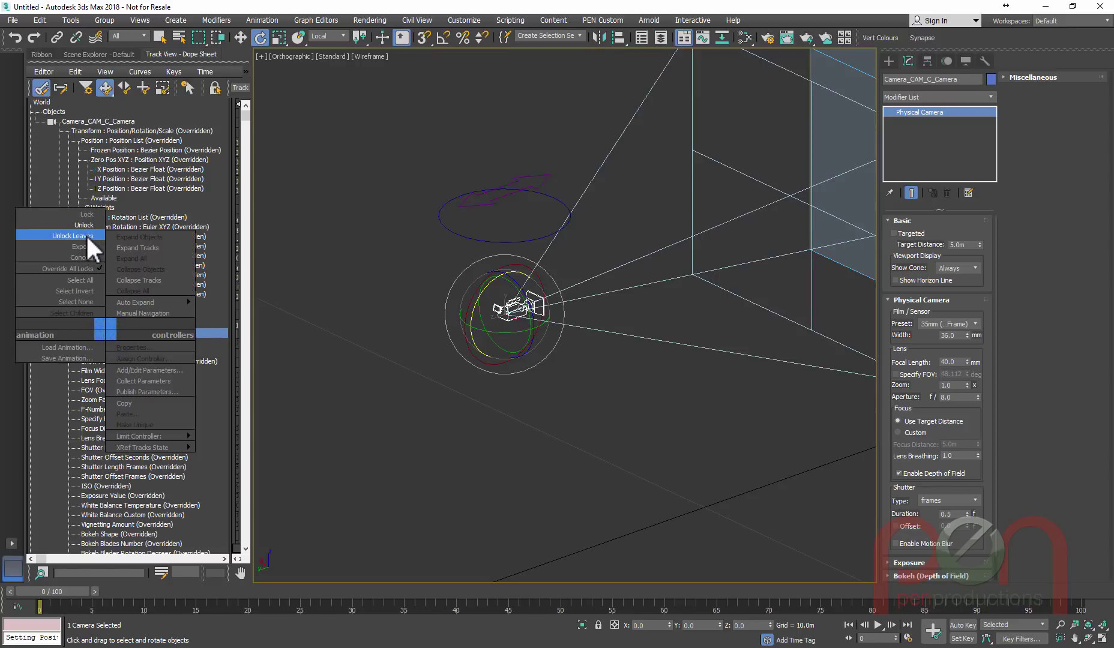
pyautogui.click(86, 236)
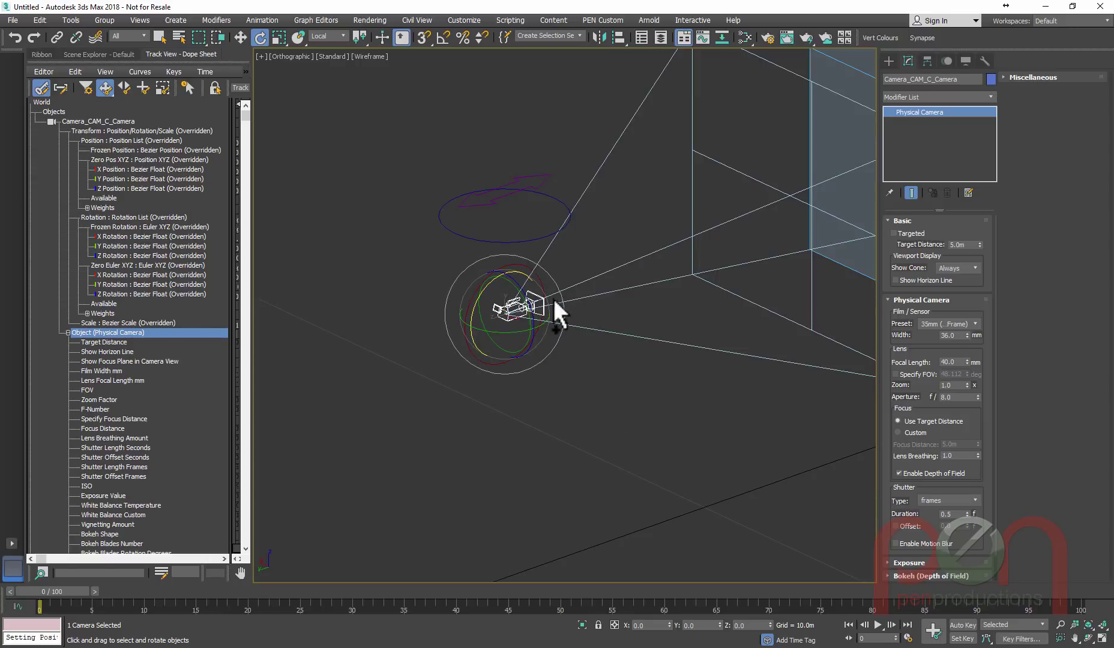
# - Add an Attribute Holder modifier to the JibDollyTruck circle at the base of the rig
pyautogui.scroll(1, 553, 299)
pyautogui.scroll(-5, 553, 298)
pyautogui.moveTo(532, 377); pyautogui.dragTo(725, 303, button='middle')
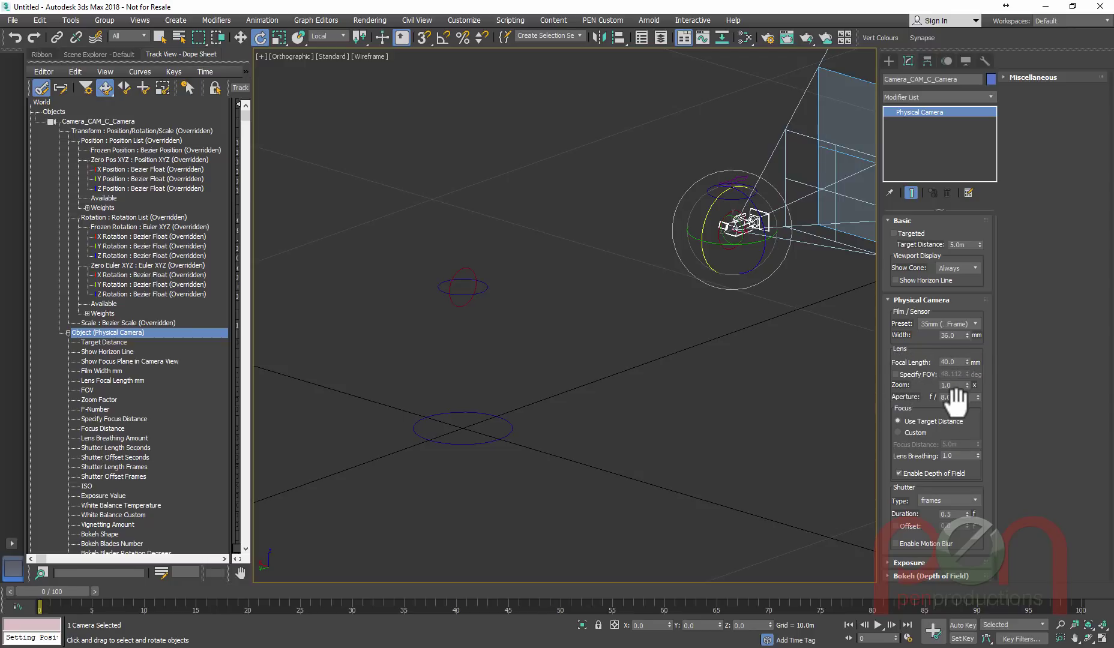
pyautogui.click(502, 420)
pyautogui.moveTo(552, 383); pyautogui.dragTo(537, 393, button='middle')
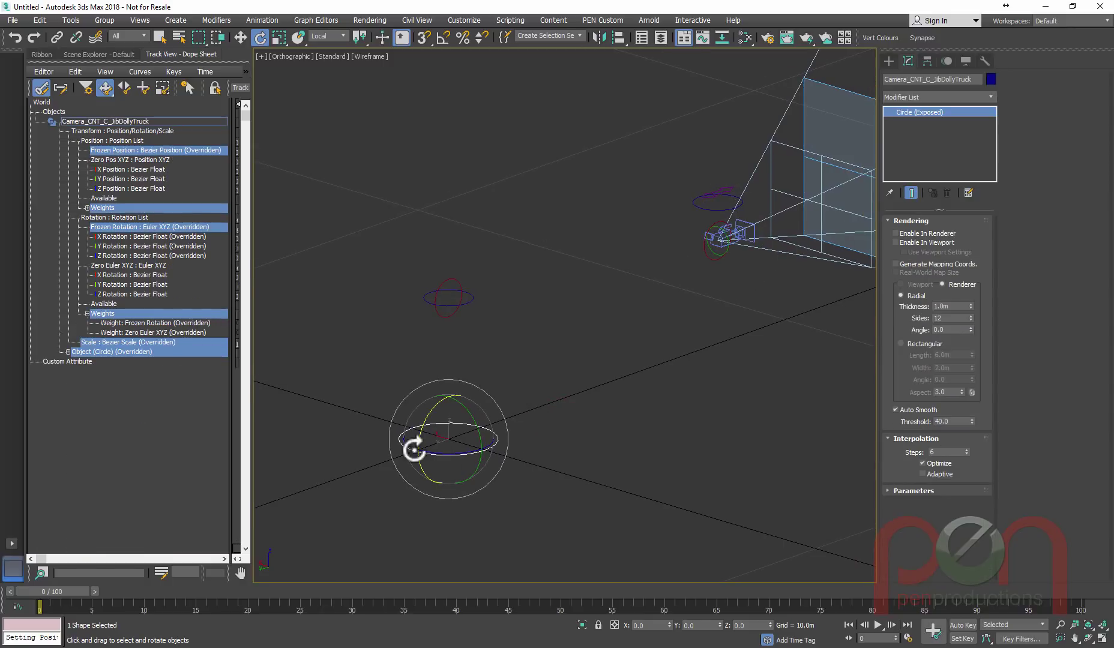
pyautogui.moveTo(582, 345); pyautogui.dragTo(585, 350, button='middle')
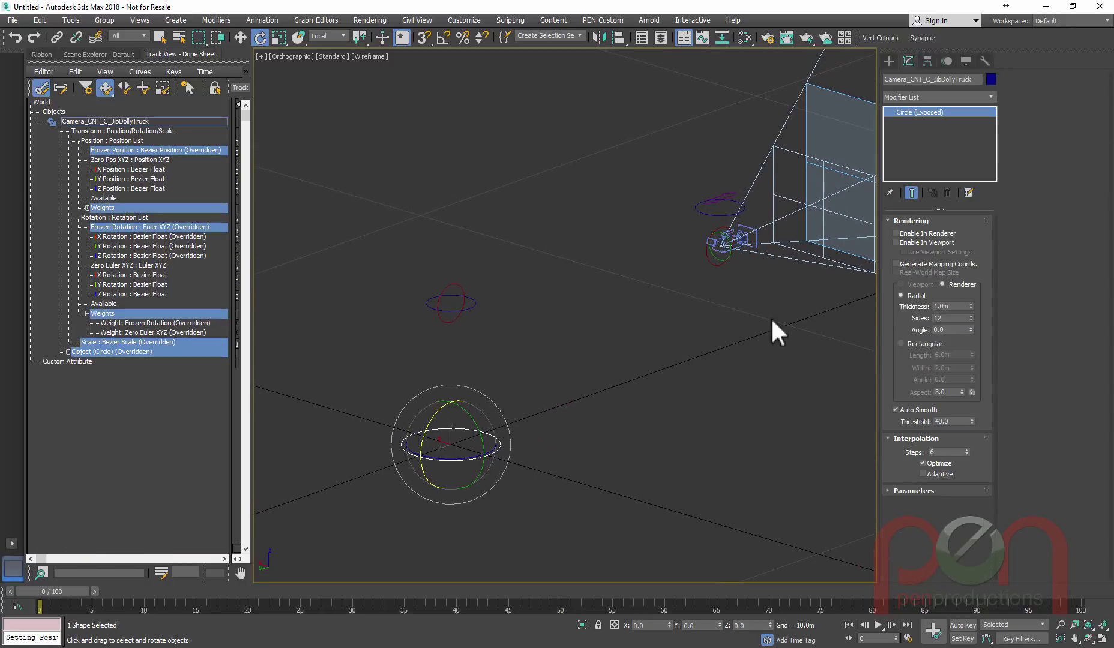
pyautogui.click(990, 97)
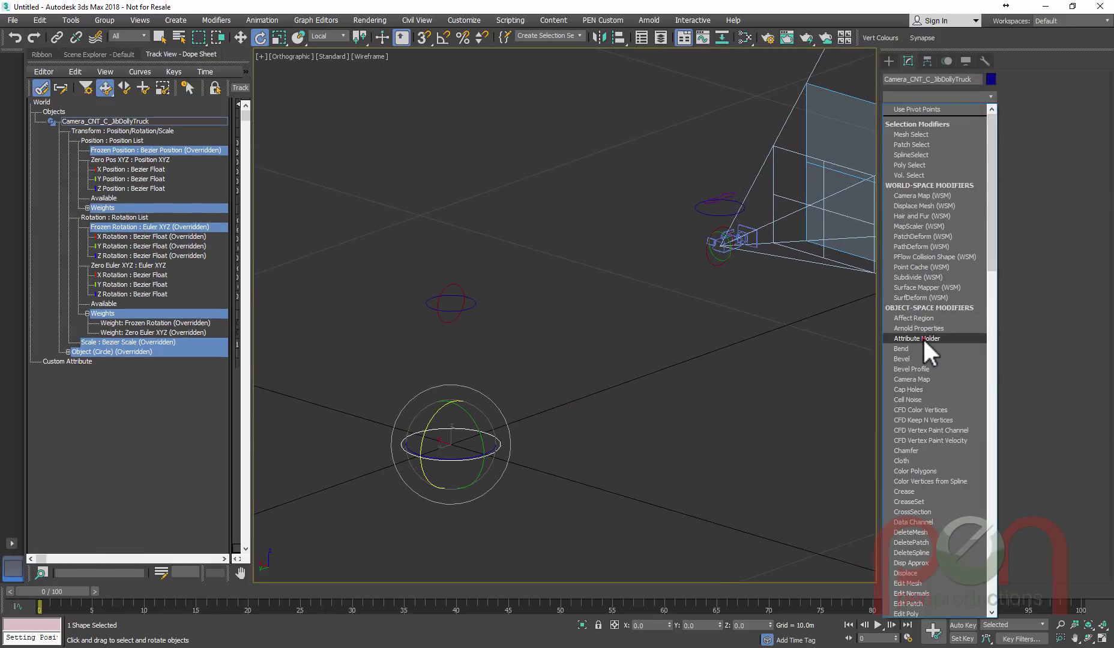
pyautogui.click(923, 338)
pyautogui.moveTo(565, 337); pyautogui.dragTo(572, 345, button='middle')
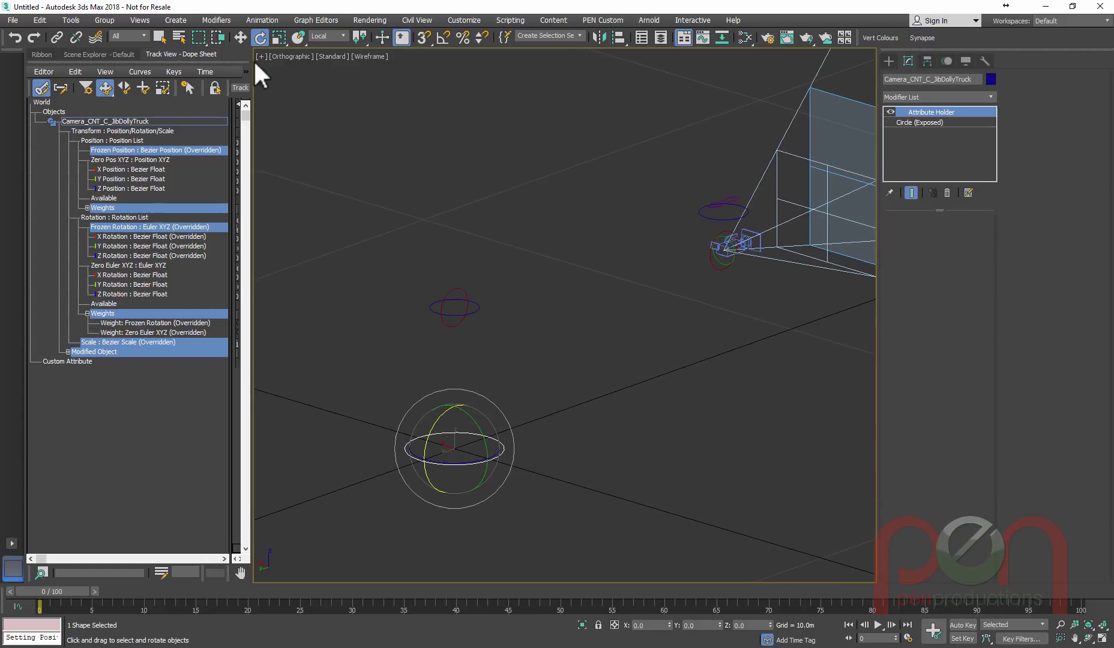
# - Open the Parameter Editor for the JibDollyTruck circle and enlarge it until the Testing Attribute section fits
pyautogui.click(260, 20)
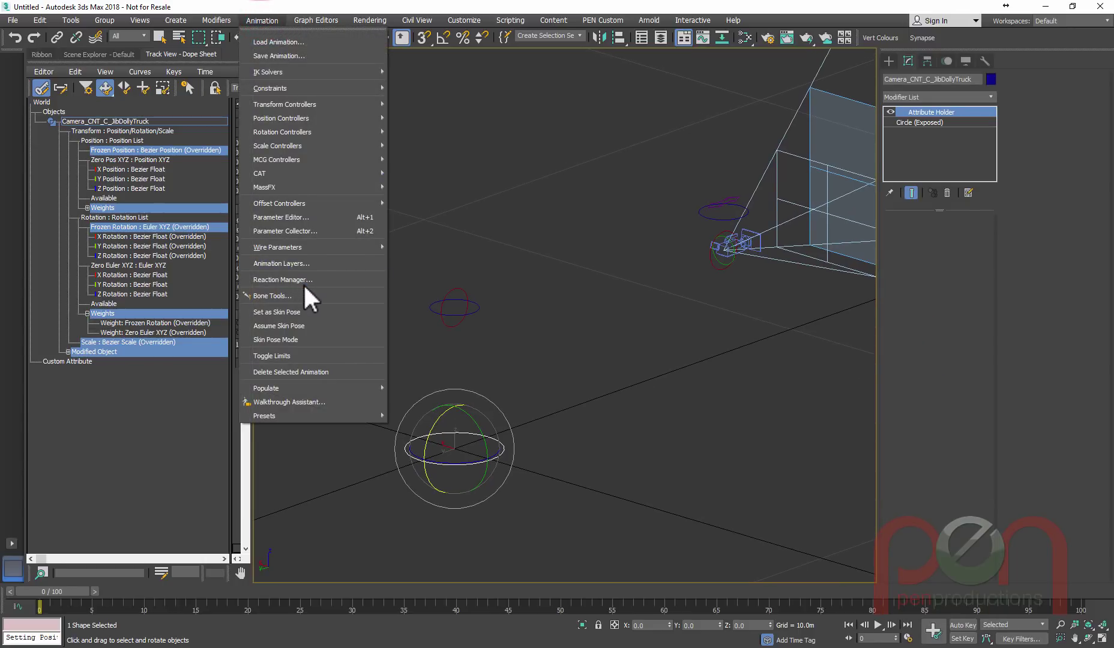
pyautogui.click(295, 218)
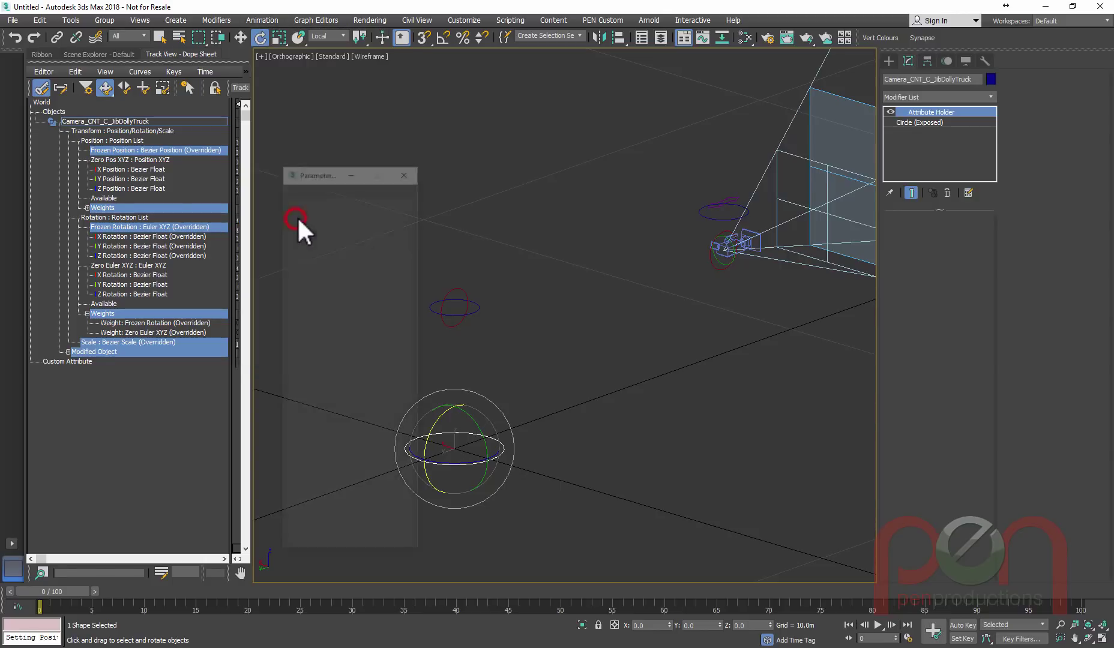
pyautogui.moveTo(323, 174); pyautogui.dragTo(298, 82)
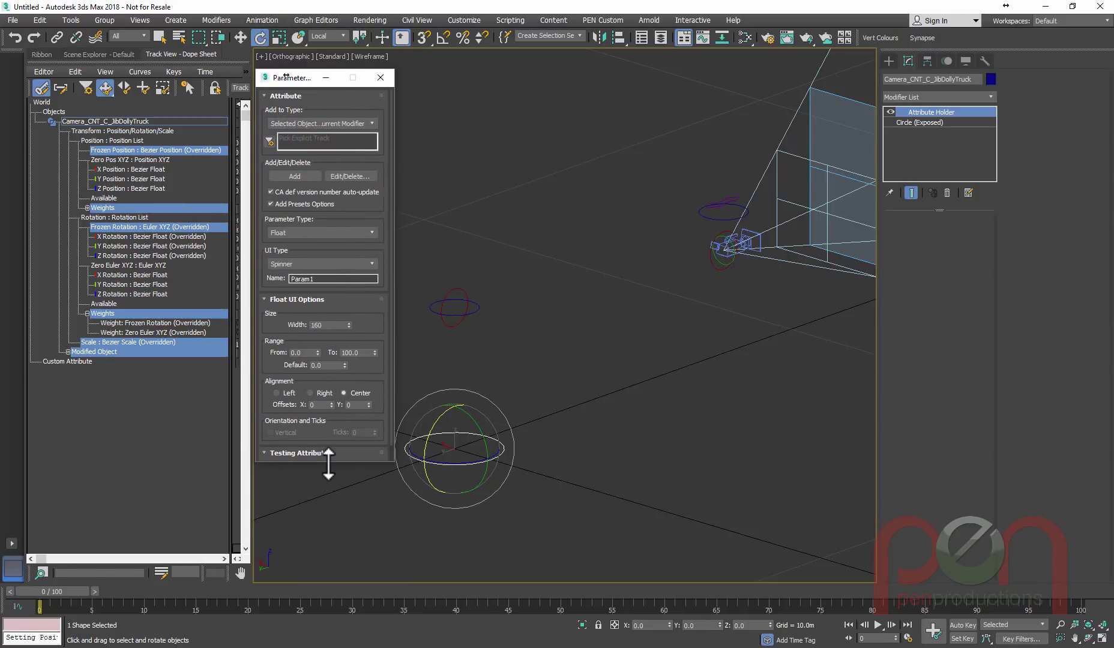
pyautogui.moveTo(335, 462); pyautogui.dragTo(364, 567)
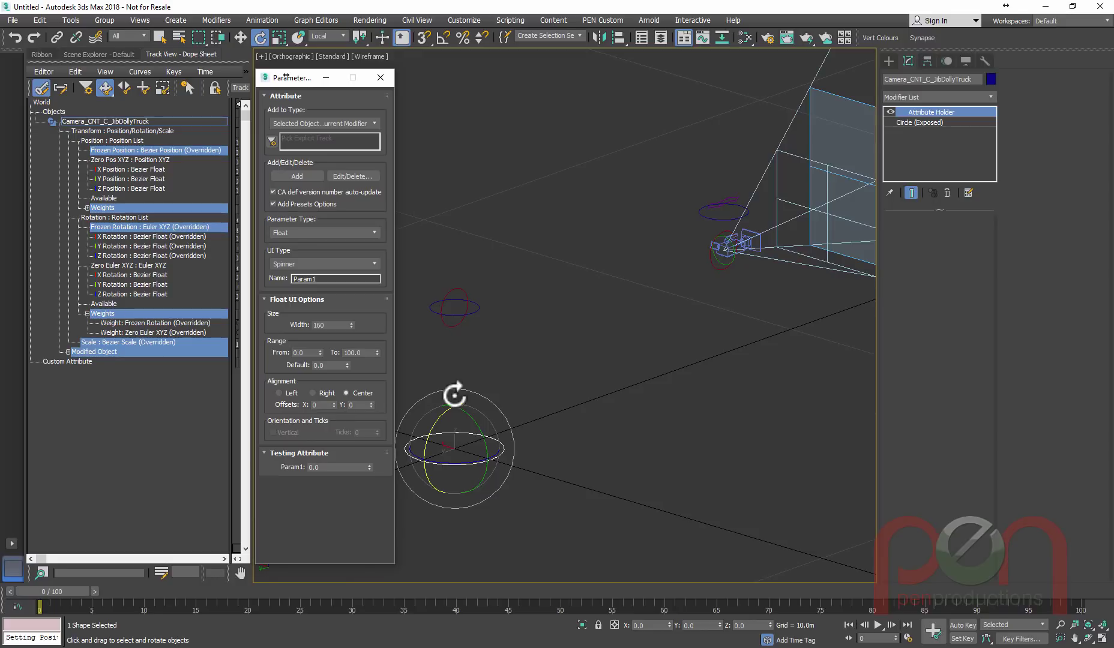
pyautogui.moveTo(520, 391); pyautogui.dragTo(556, 406, button='middle')
pyautogui.keyDown('alt'); pyautogui.moveTo(556, 407); pyautogui.dragTo(580, 356, button='middle'); pyautogui.keyUp('alt')
pyautogui.scroll(2, 545, 379)
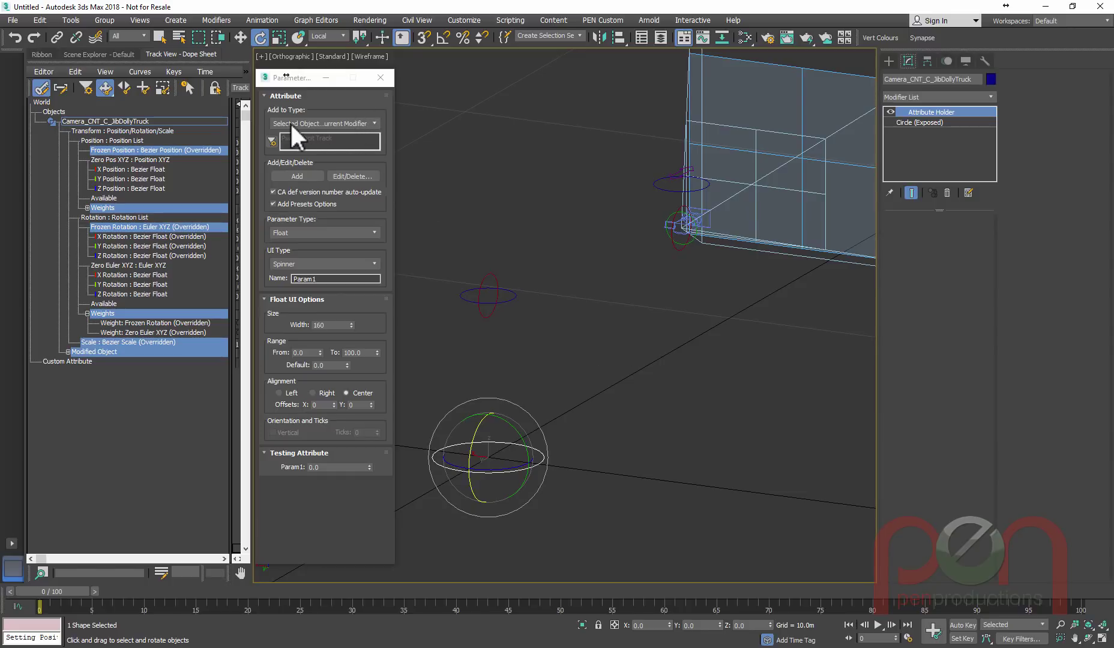
# - Add a float spinner named Target Dist, width 105 and right-aligned, to the JibDollyTruck circle's Attribute Holder
pyautogui.click(373, 123)
pyautogui.click(373, 121)
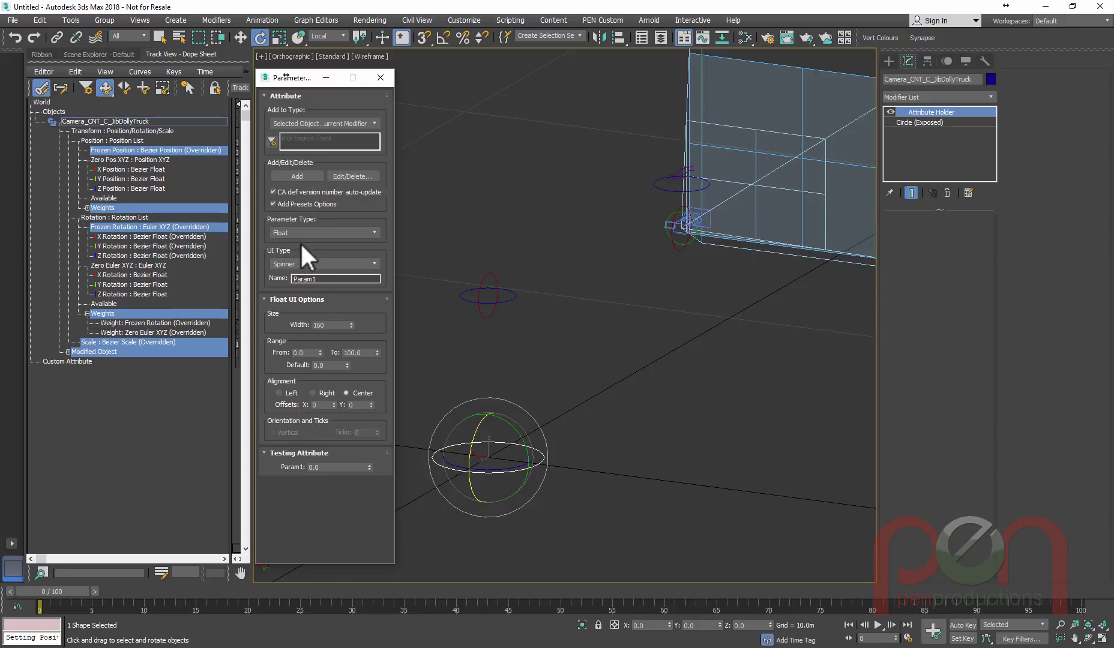
pyautogui.doubleClick(331, 279)
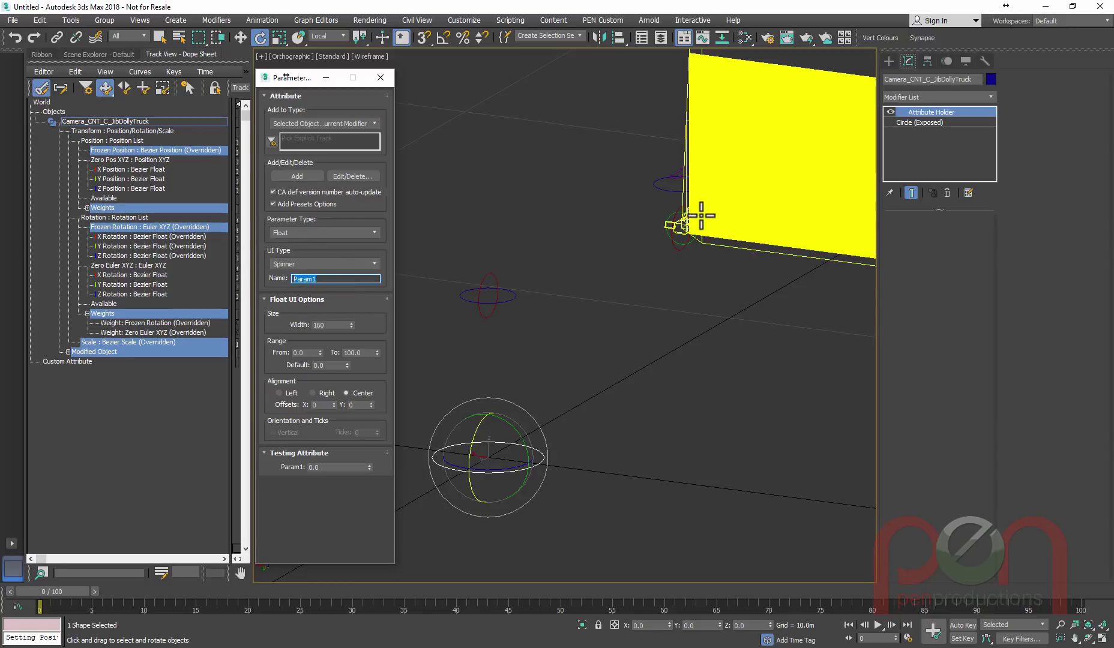
pyautogui.click(717, 220)
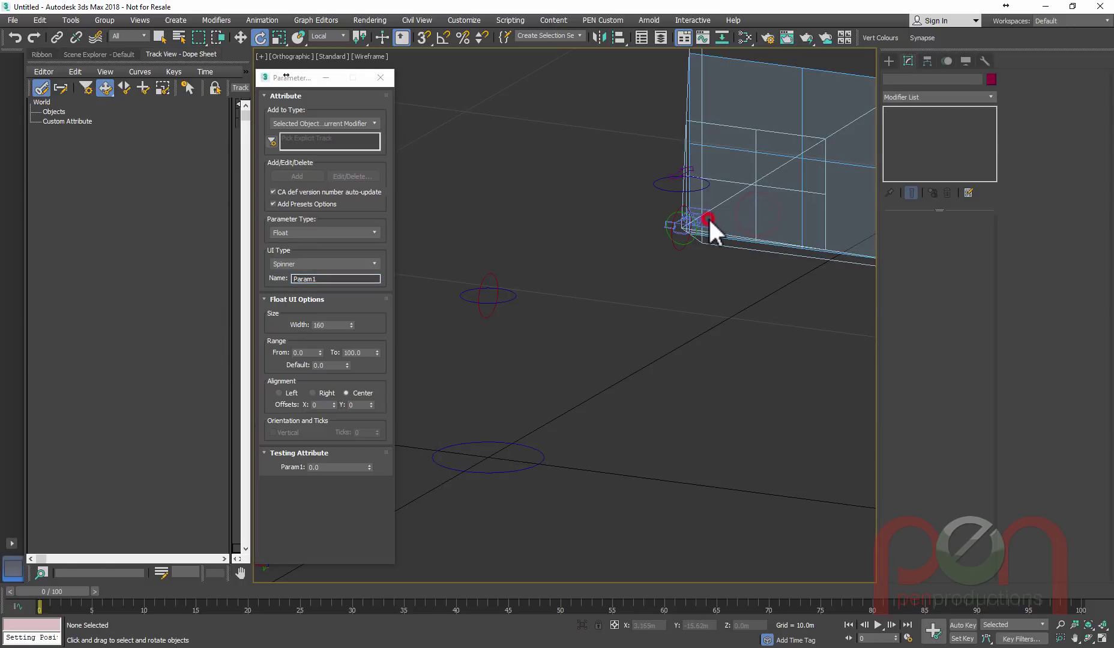
pyautogui.click(696, 221)
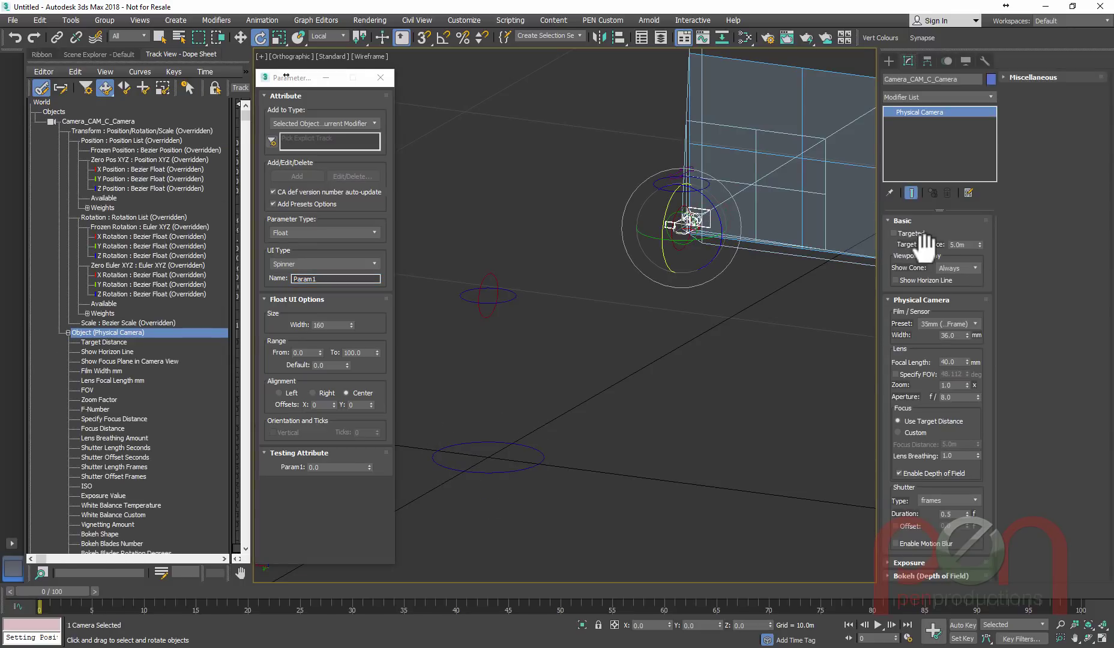
pyautogui.click(507, 472)
pyautogui.doubleClick(309, 278)
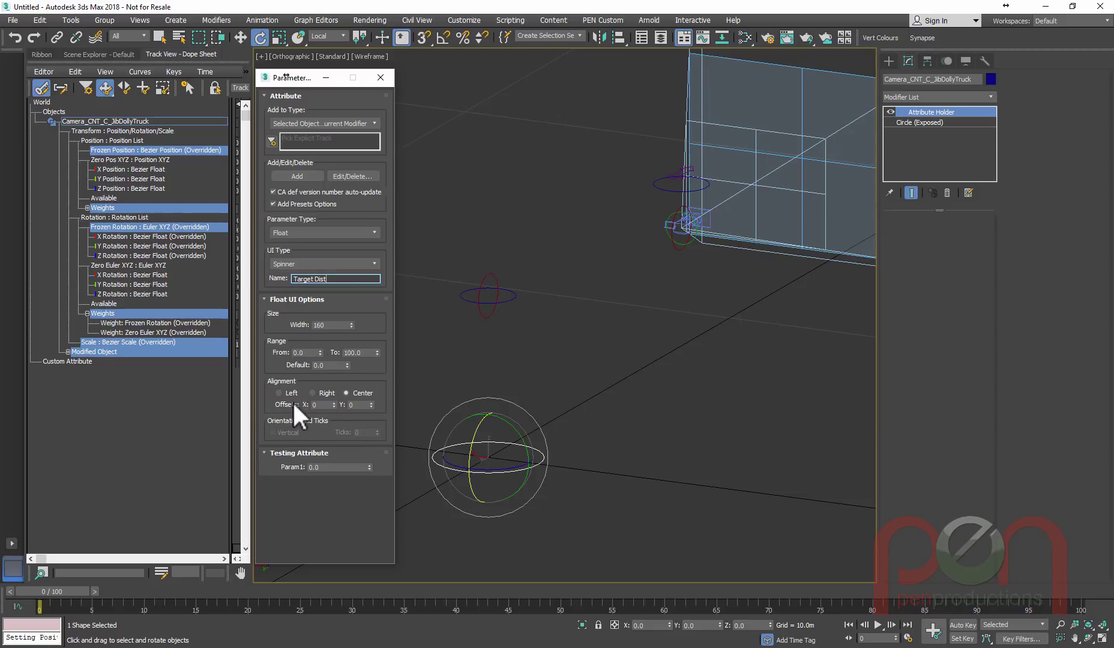
pyautogui.press('Return')
pyautogui.moveTo(350, 324); pyautogui.dragTo(348, 372)
pyautogui.click(315, 393)
pyautogui.moveTo(350, 324); pyautogui.dragTo(359, 352)
pyautogui.click(287, 172)
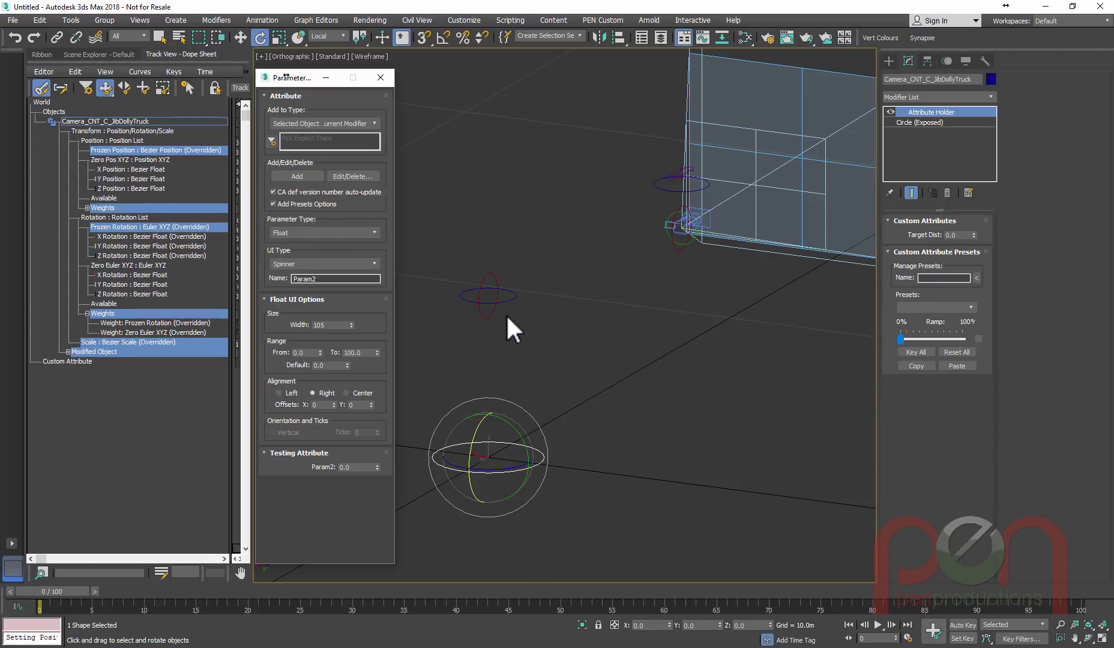
# - Check the camera's lens settings and add a float spinner named Focal Length, width 107, to the JibDollyTruck circle's Attribute Holder
pyautogui.moveTo(580, 369); pyautogui.dragTo(569, 375, button='middle')
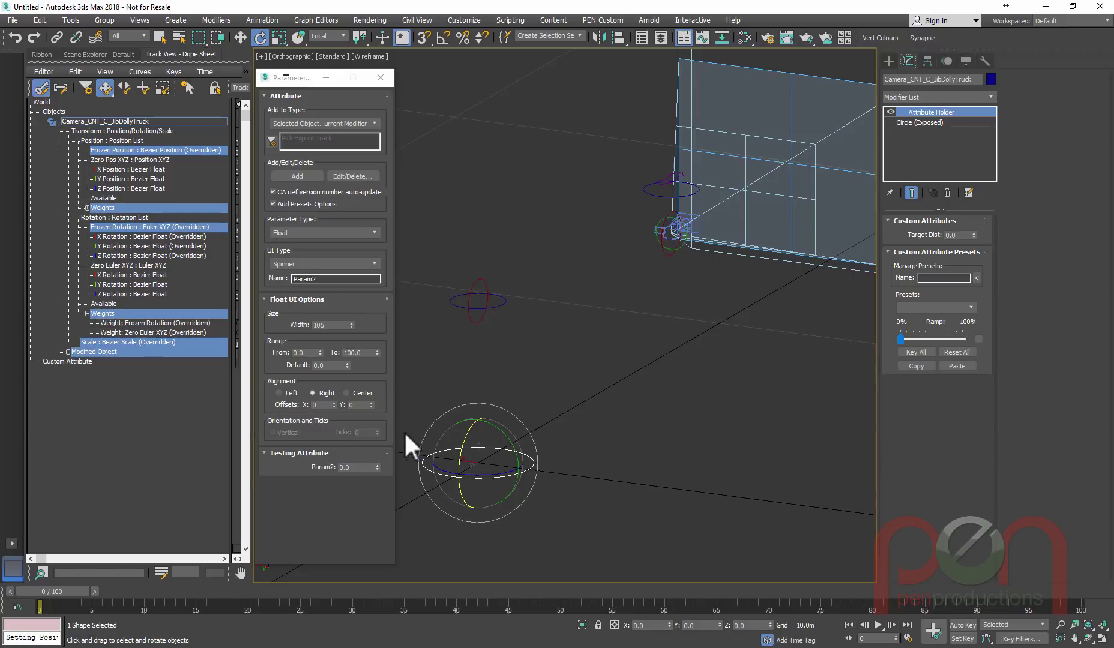
pyautogui.click(692, 228)
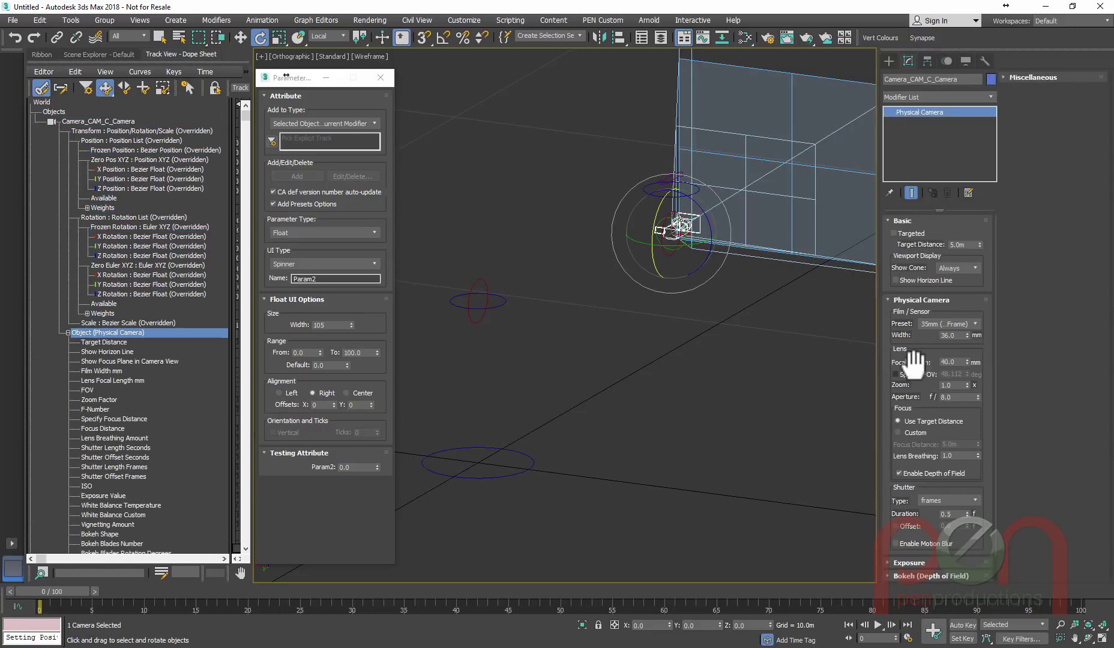
pyautogui.click(533, 462)
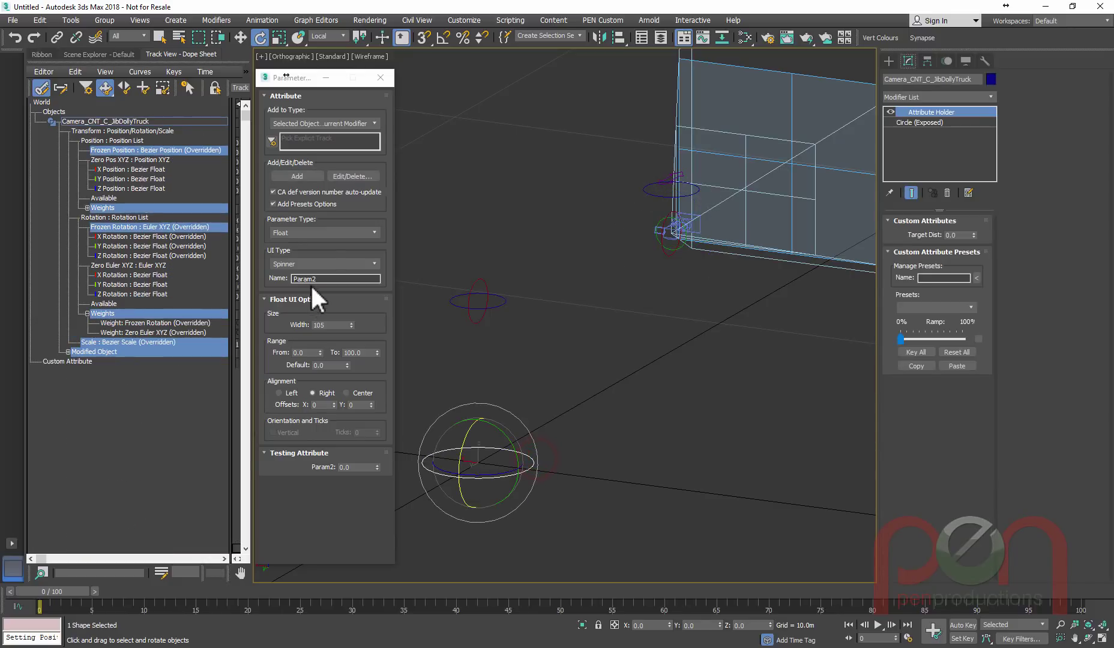
pyautogui.moveTo(325, 279); pyautogui.dragTo(286, 275)
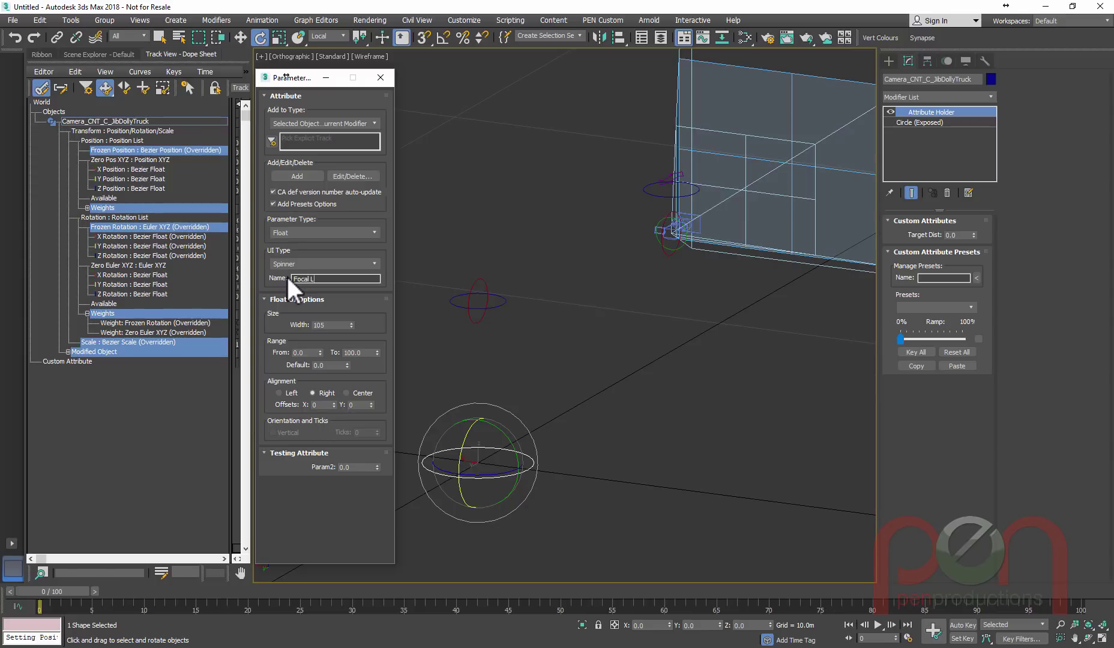
pyautogui.write('Focal Length')
pyautogui.moveTo(351, 326)
pyautogui.mouseDown()
pyautogui.moveTo(346, 334)
pyautogui.moveTo(350, 323)
pyautogui.mouseUp()
pyautogui.click(298, 176)
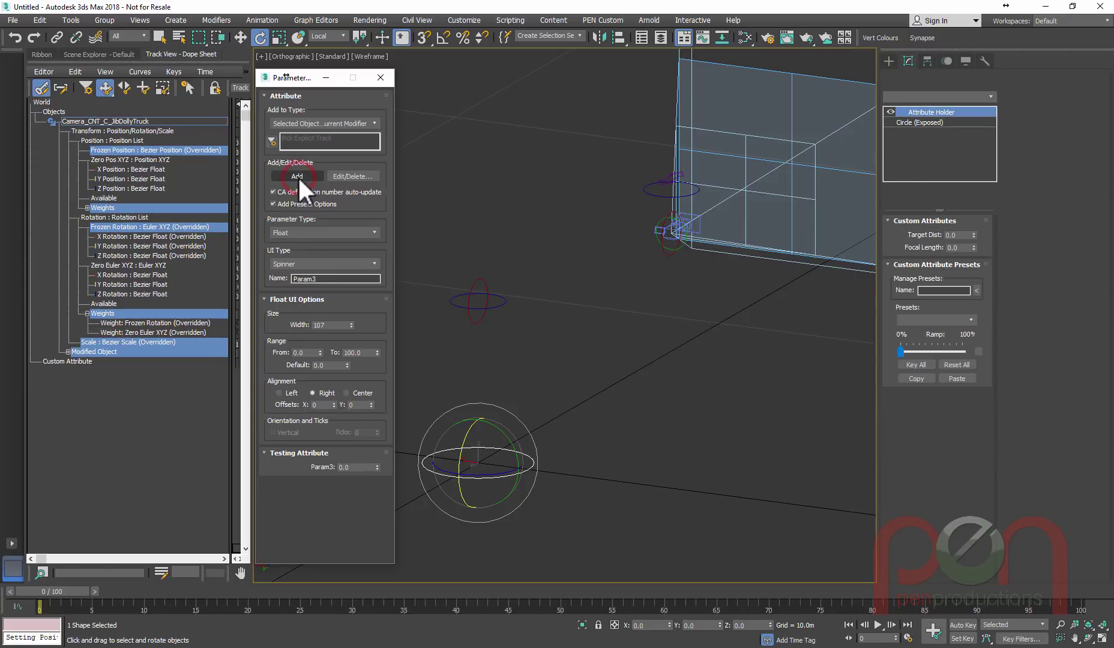
# - Add a float spinner named Aperature with width 95 to the same Attribute Holder
pyautogui.doubleClick(326, 278)
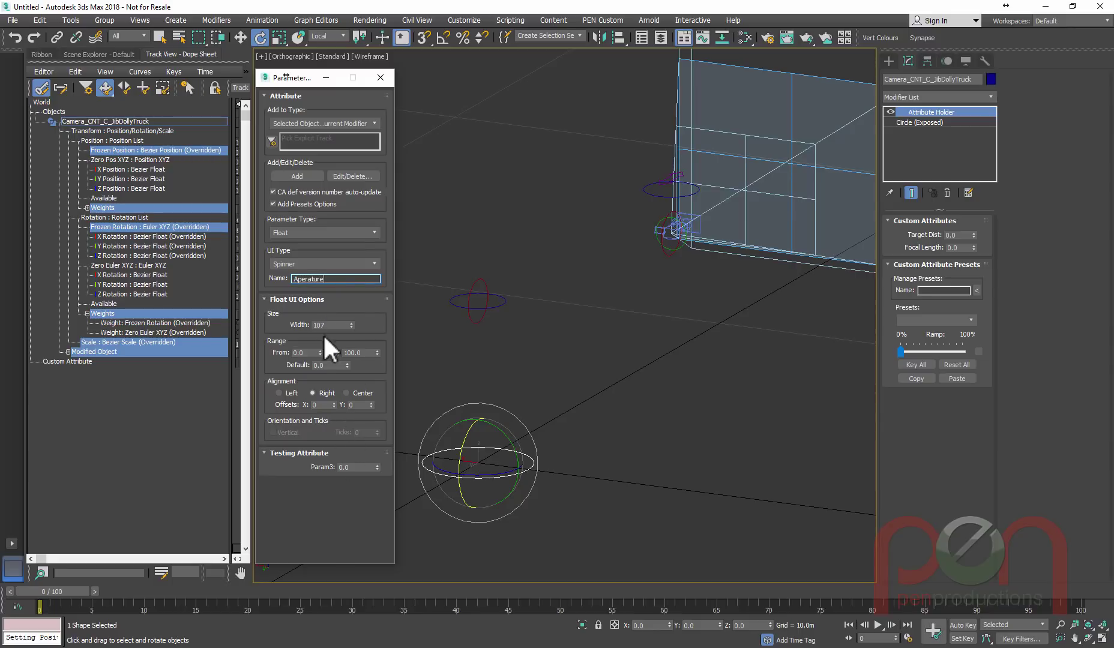
pyautogui.moveTo(350, 324); pyautogui.dragTo(354, 330)
pyautogui.click(298, 175)
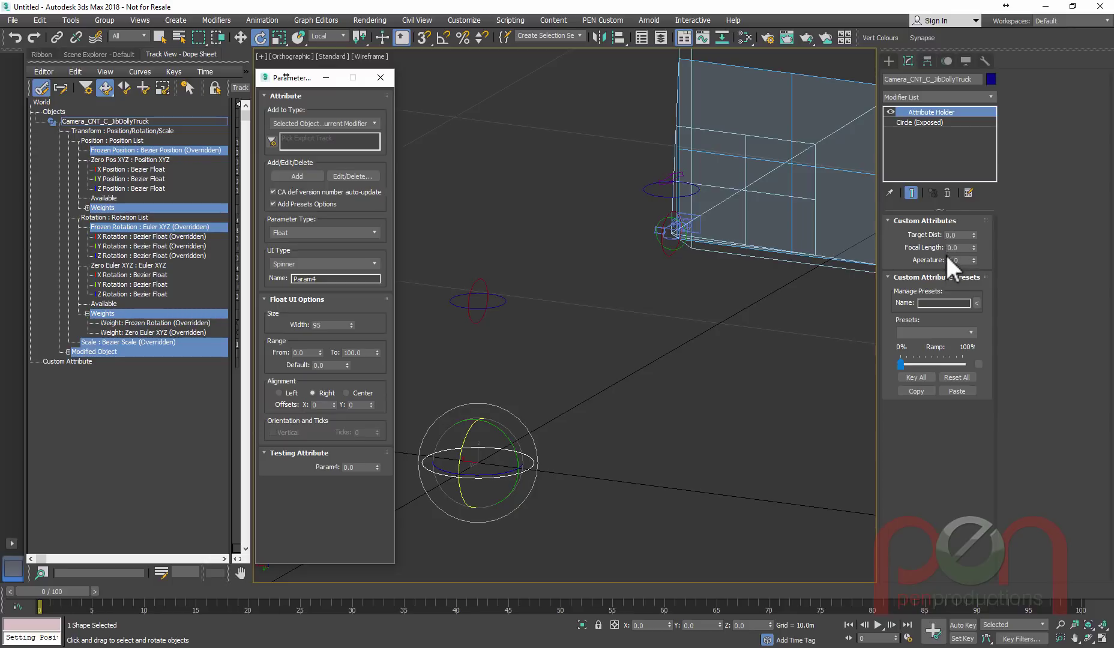
# - Edit the existing Focal Length attribute, setting its spinner width to 109, and apply the changes
pyautogui.click(363, 176)
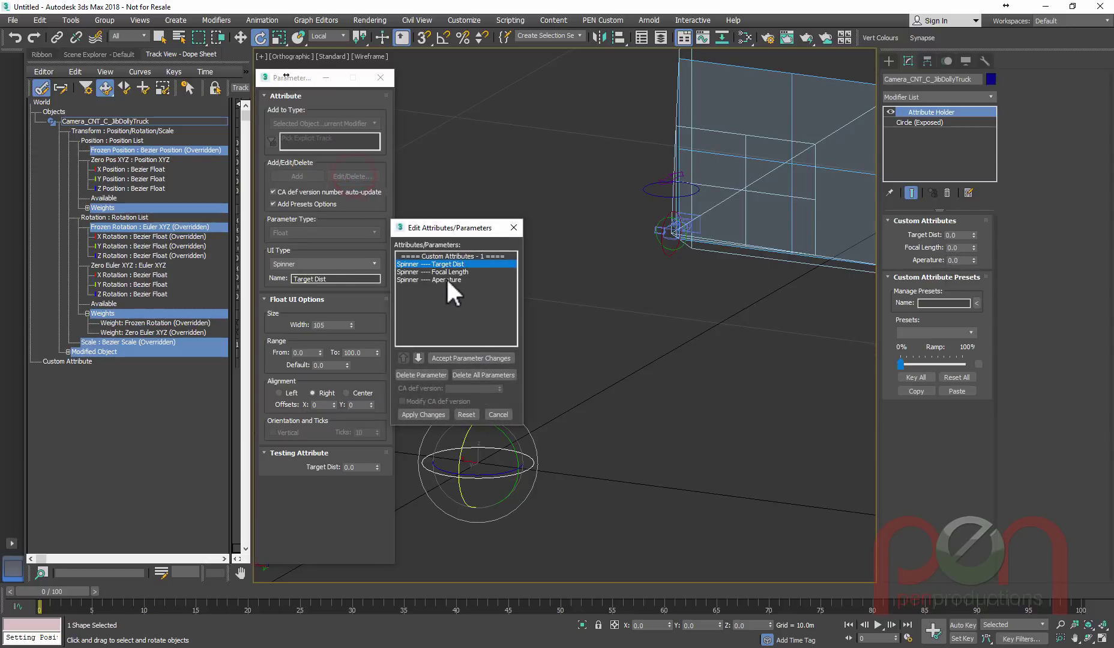
pyautogui.click(415, 273)
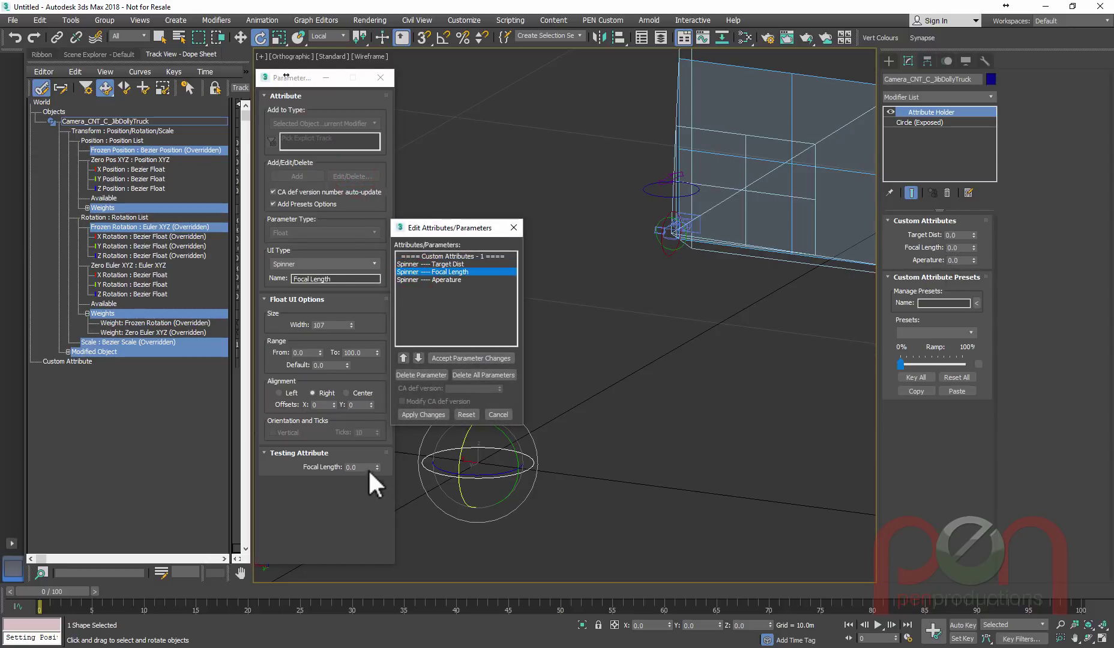
pyautogui.click(351, 323)
pyautogui.click(350, 322)
pyautogui.click(433, 413)
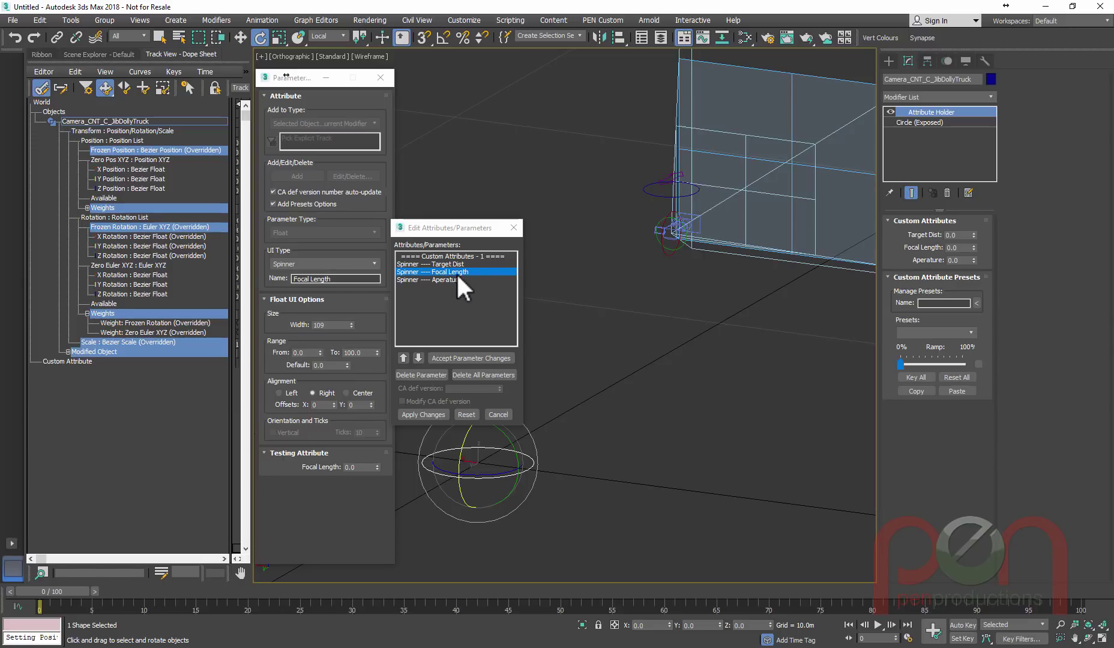
# - Widen the Focal Length attribute's spinner to 113 and apply the changes
pyautogui.click(352, 322)
pyautogui.click(352, 322)
pyautogui.click(351, 322)
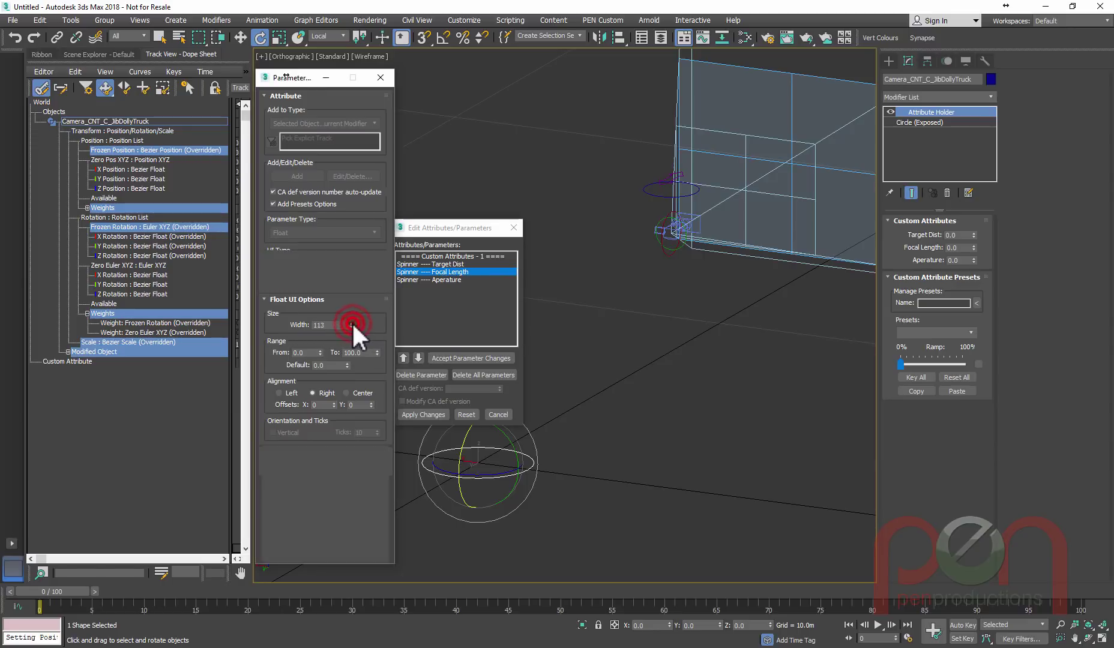
pyautogui.click(351, 323)
pyautogui.click(351, 323)
pyautogui.click(431, 416)
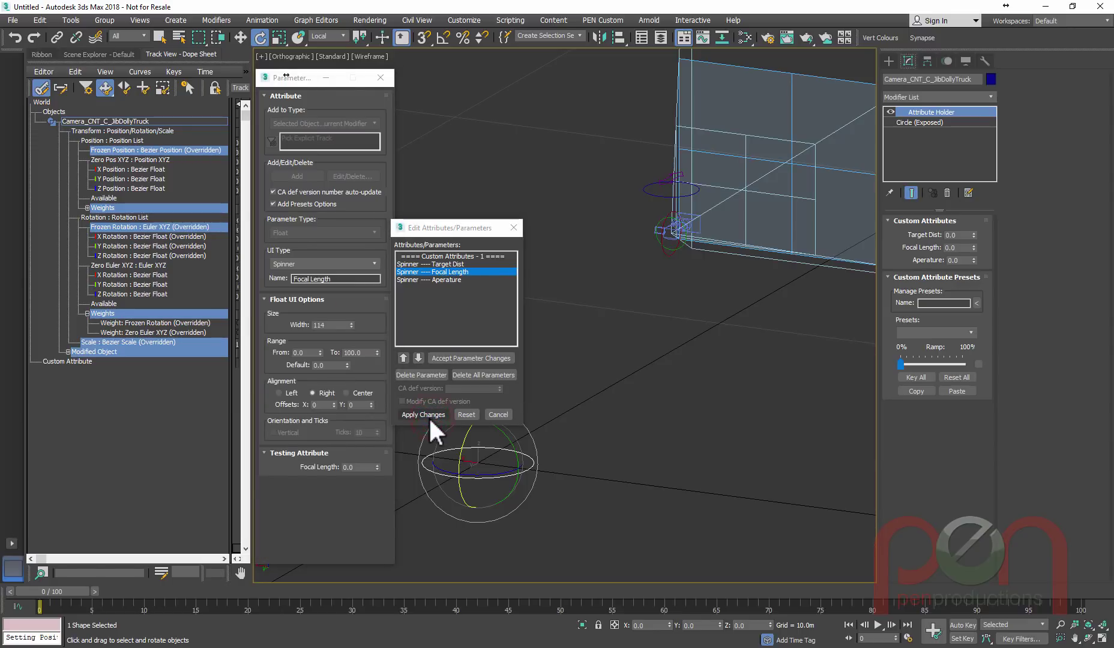
pyautogui.click(351, 327)
pyautogui.click(352, 327)
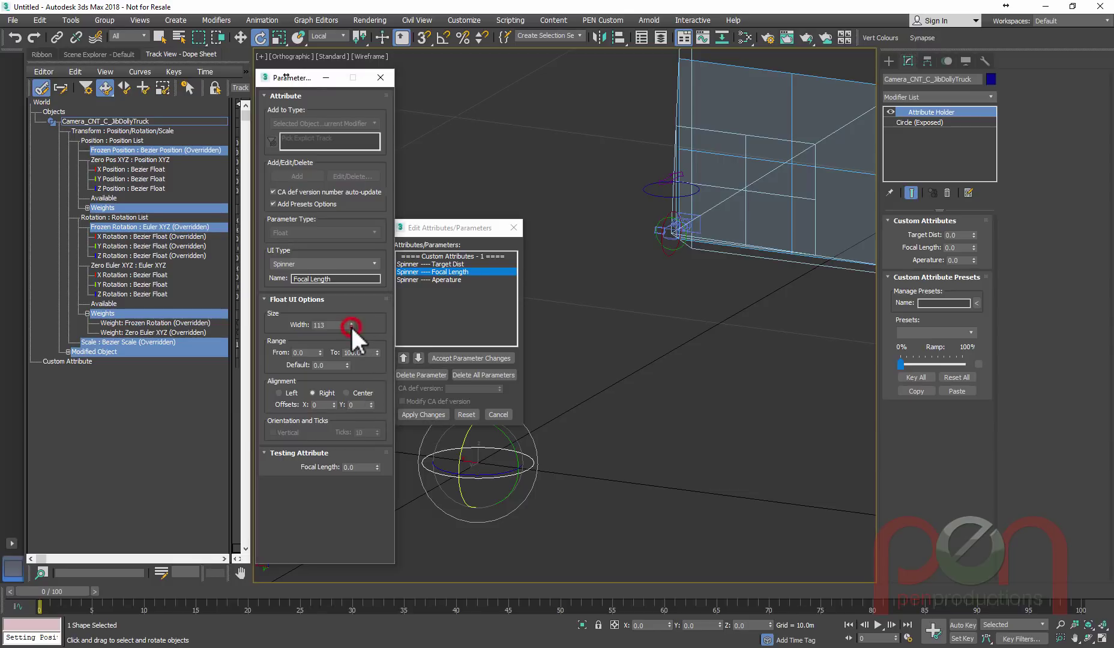
pyautogui.click(424, 414)
# - Set the Aperature attribute's spinner width to 104, apply the changes and close the attribute editing dialog
pyautogui.click(438, 280)
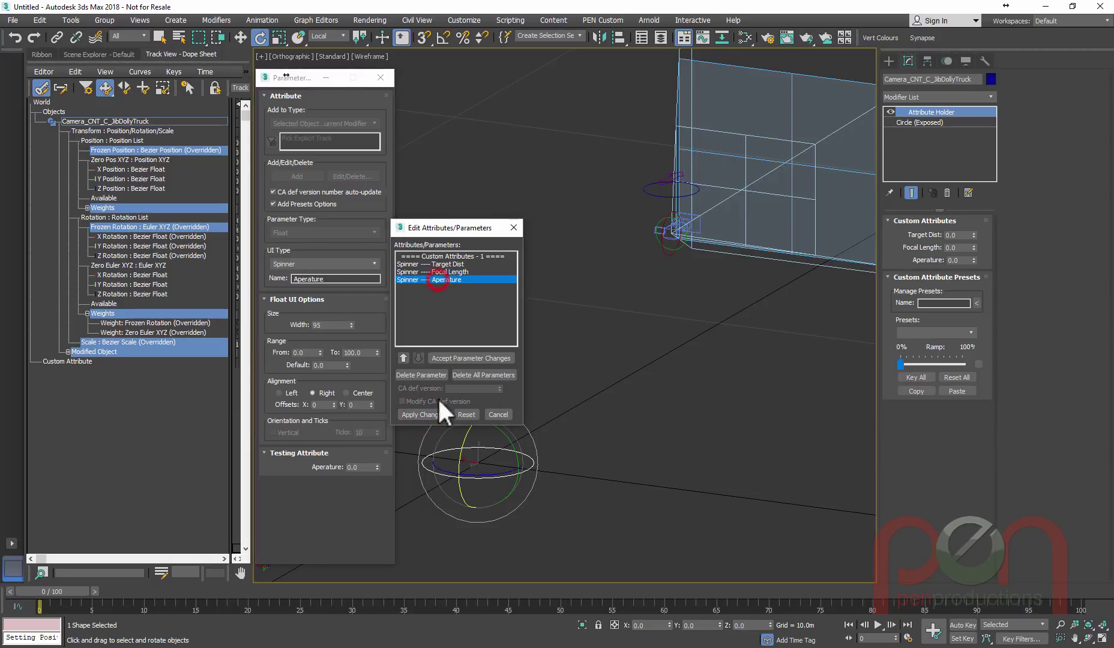
pyautogui.click(352, 325)
pyautogui.click(353, 322)
pyautogui.click(353, 322)
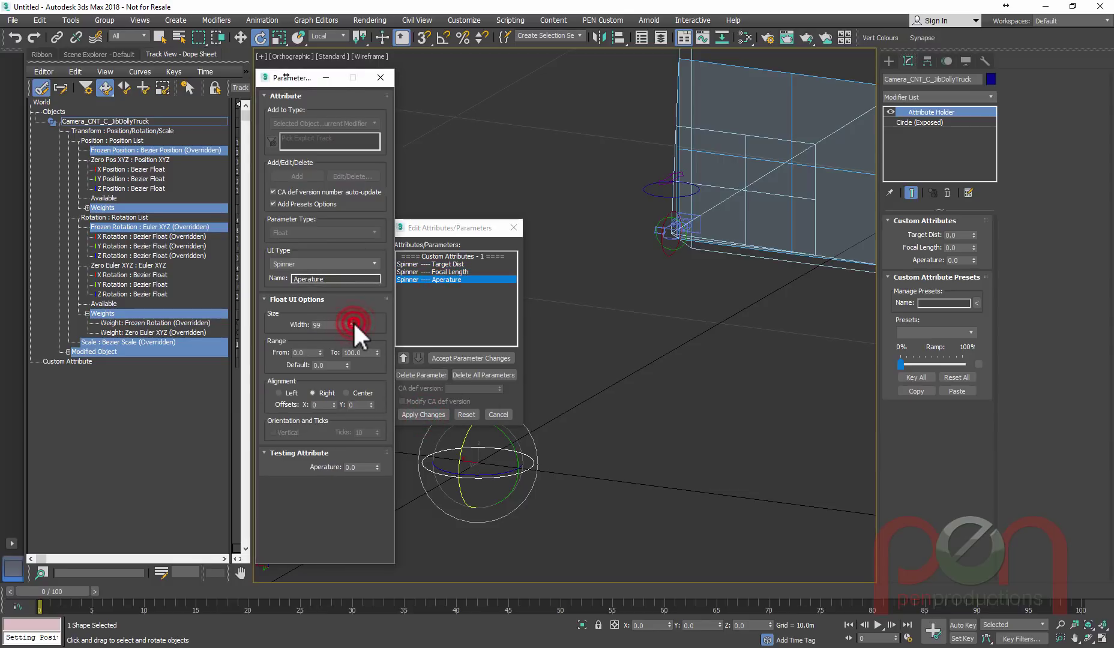
pyautogui.click(353, 323)
pyautogui.click(353, 323)
pyautogui.click(353, 322)
pyautogui.click(352, 322)
pyautogui.click(426, 414)
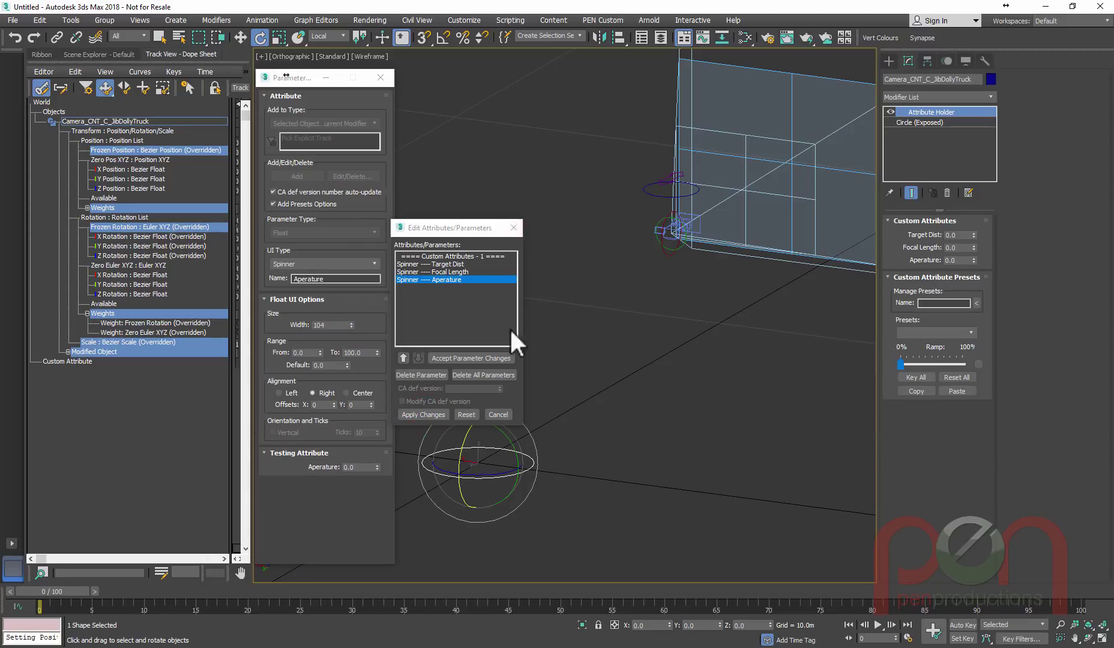
pyautogui.click(513, 228)
# - Bring up the Parameter Wiring dialog for the JibDollyTruck circle and enlarge it to show more of the track lists
pyautogui.moveTo(444, 311); pyautogui.dragTo(616, 514, button='middle')
pyautogui.moveTo(574, 417); pyautogui.dragTo(583, 420, button='middle')
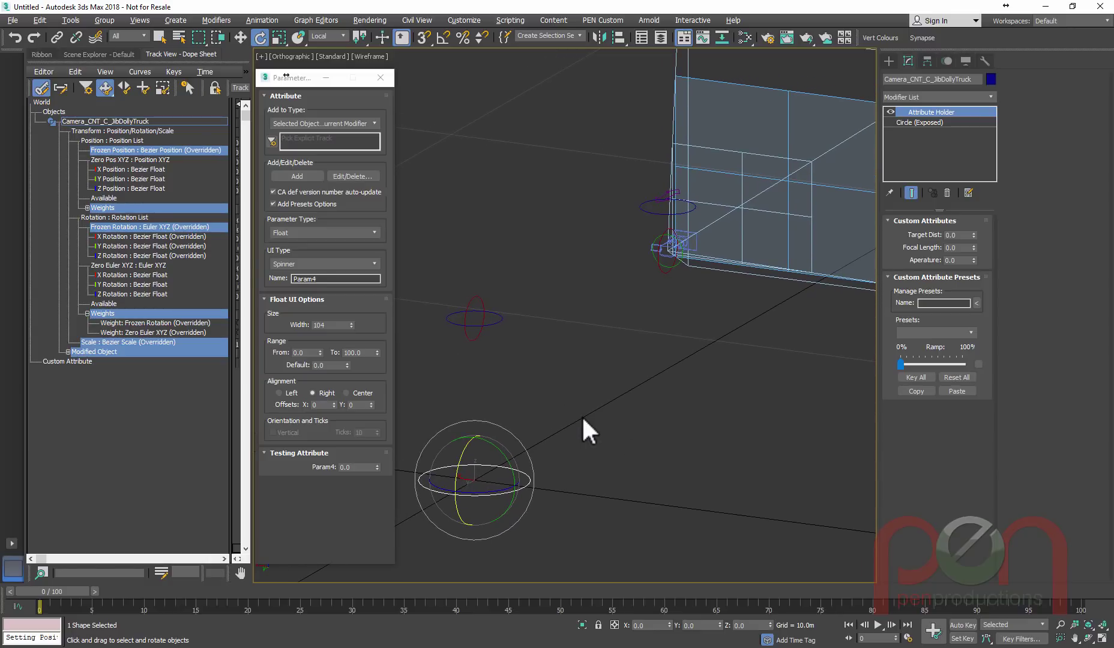
pyautogui.hotkey('alt', '5')
pyautogui.moveTo(512, 214); pyautogui.dragTo(280, 122)
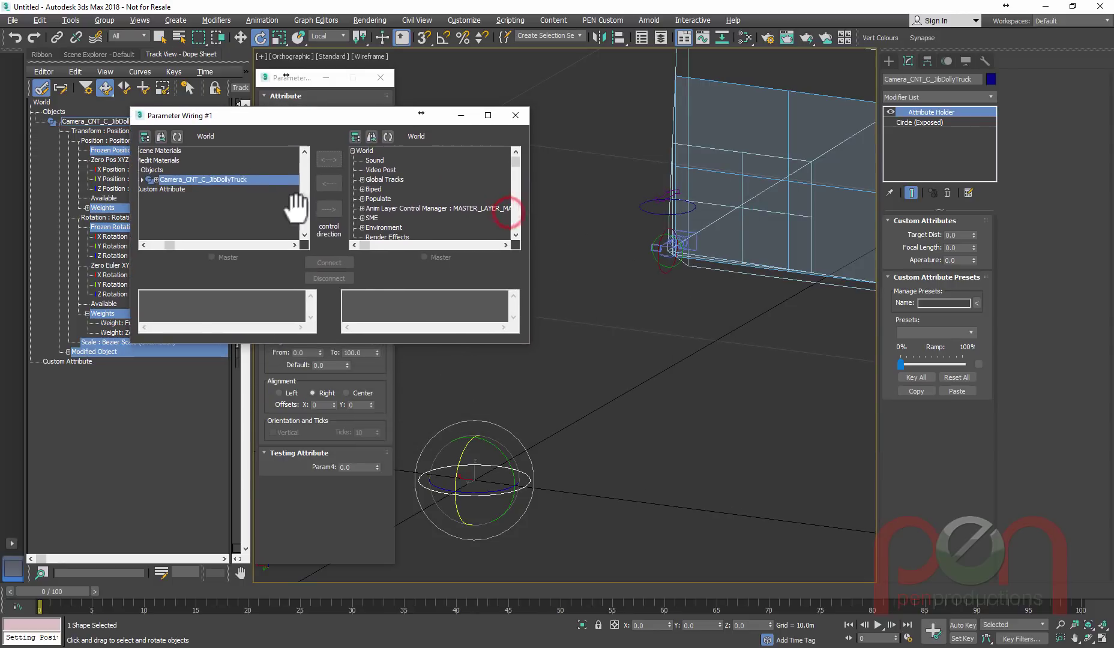
pyautogui.moveTo(305, 344); pyautogui.dragTo(304, 488)
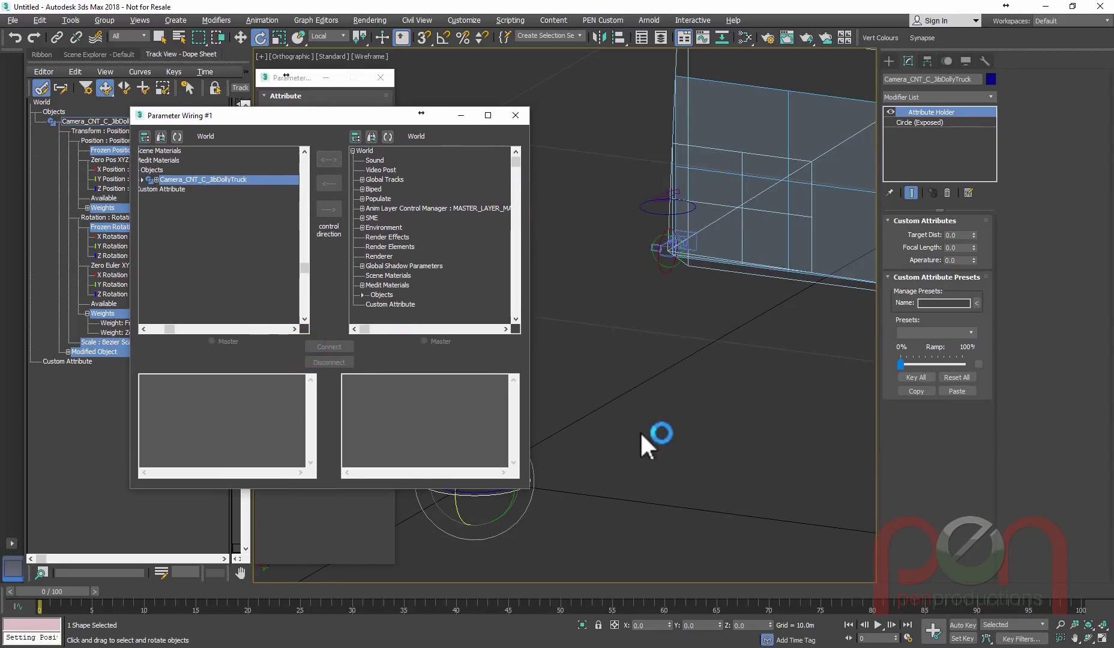
pyautogui.moveTo(643, 433); pyautogui.dragTo(678, 470, button='middle')
pyautogui.keyDown('alt'); pyautogui.moveTo(670, 418); pyautogui.dragTo(664, 416, button='middle'); pyautogui.keyUp('alt')
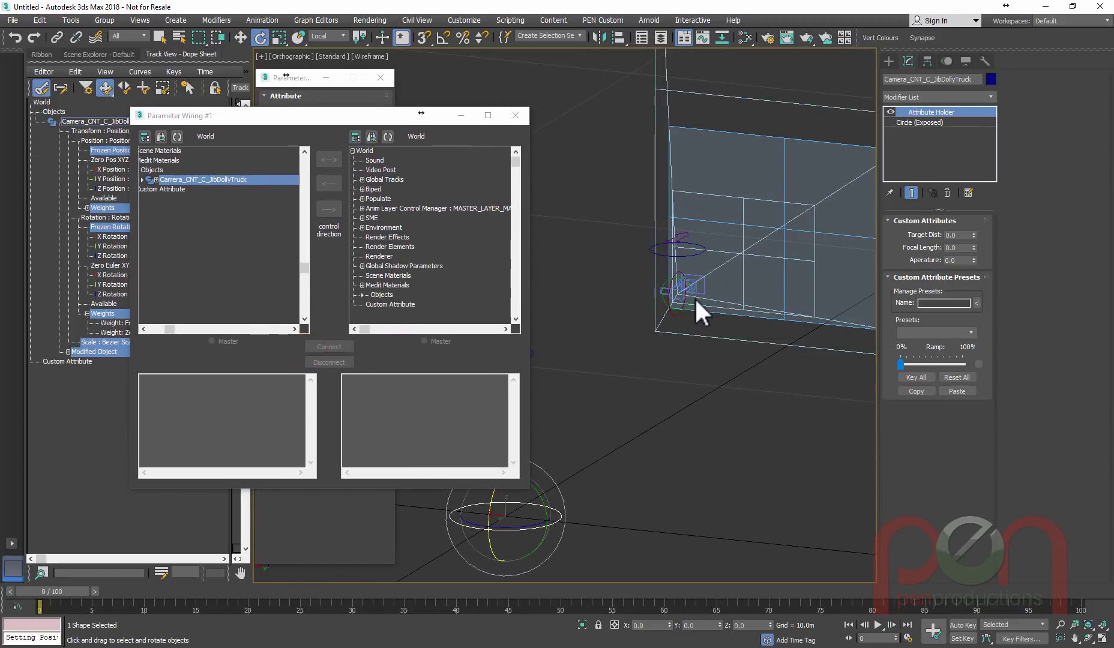
pyautogui.moveTo(496, 502); pyautogui.dragTo(542, 463, button='middle')
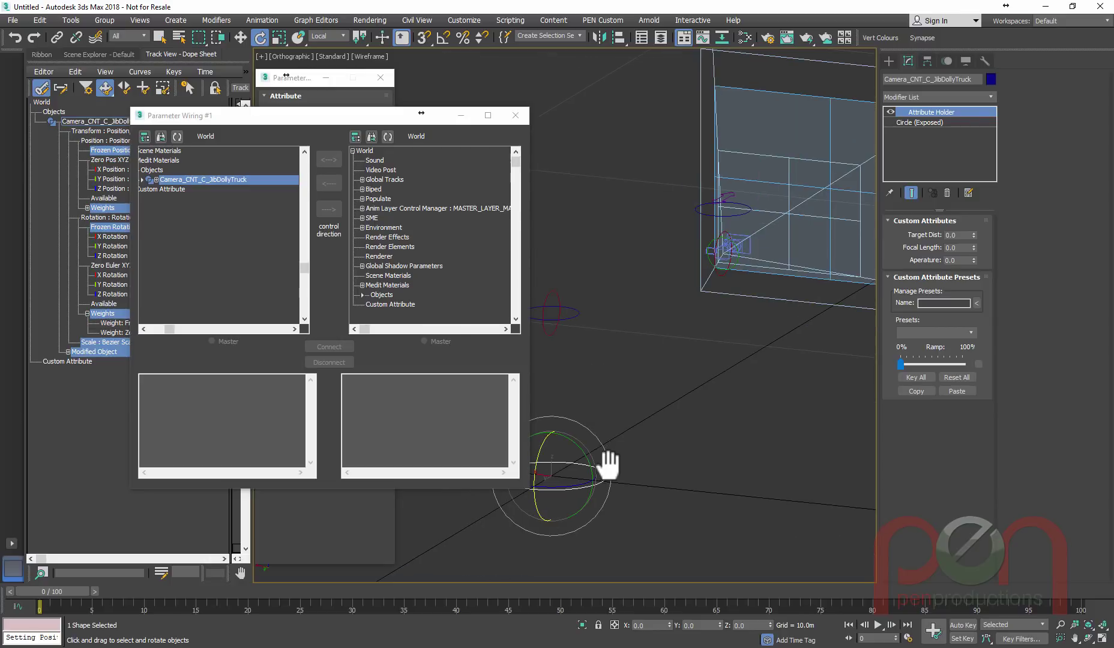
# - Expand the JibDollyTruck's Attribute Holder tracks as the wiring source and choose its Target Dist custom attribute
pyautogui.click(178, 139)
pyautogui.click(156, 160)
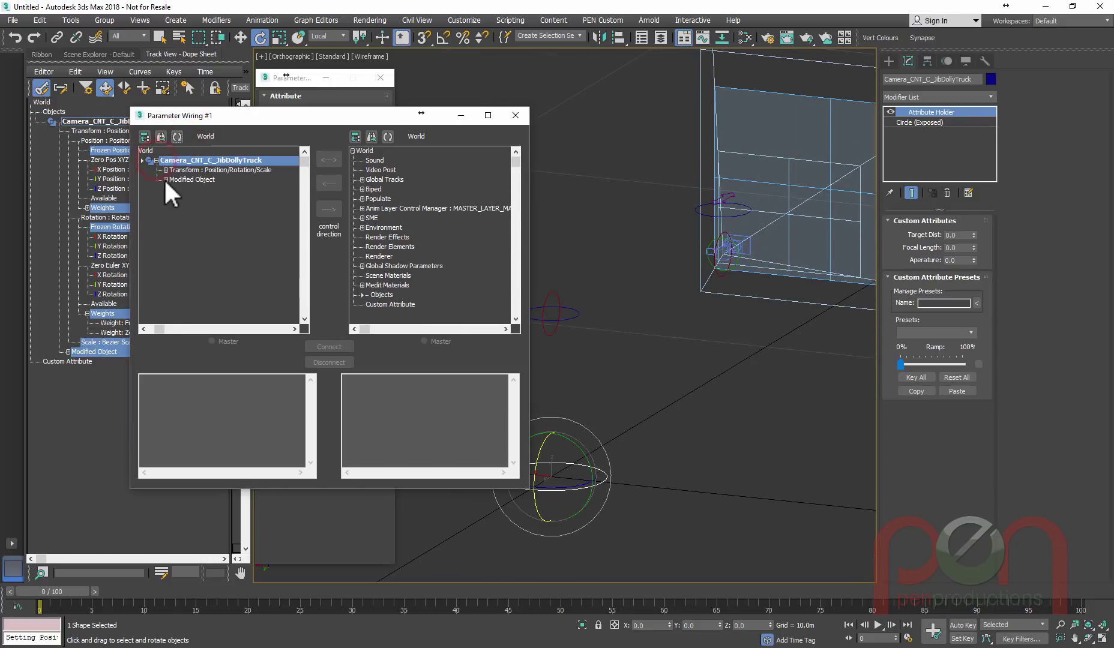
pyautogui.click(166, 180)
pyautogui.click(174, 190)
pyautogui.click(184, 199)
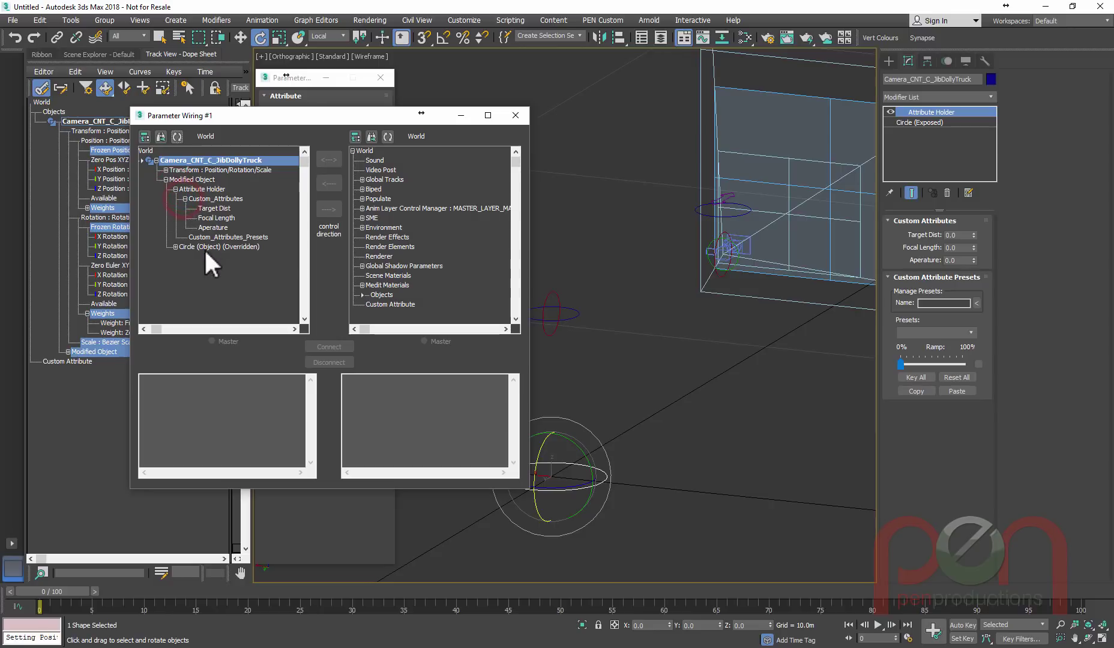
pyautogui.click(210, 209)
pyautogui.click(224, 217)
pyautogui.click(224, 228)
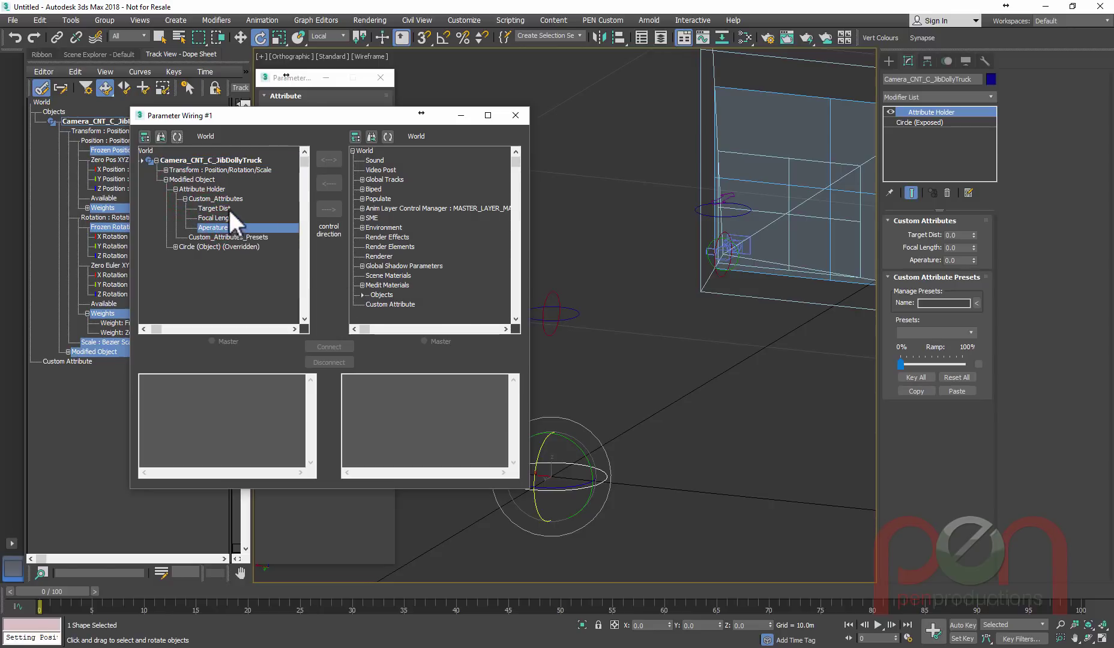
pyautogui.click(227, 209)
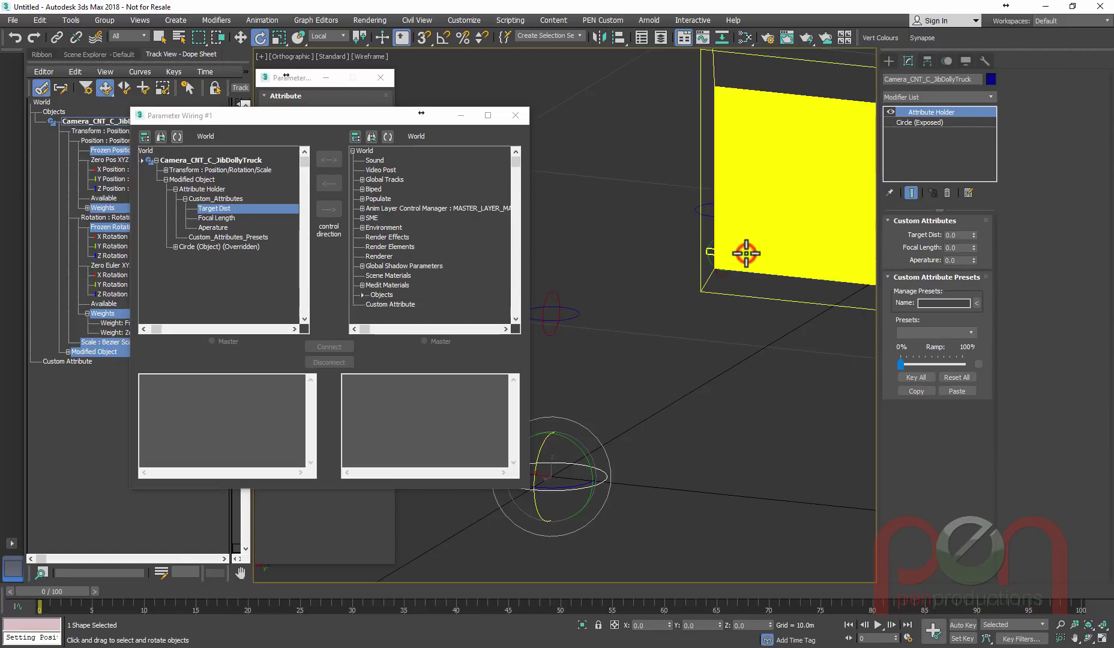
# - Load the physical camera as the wiring target and wire Target Dist one-way to its Target Distance
pyautogui.click(740, 251)
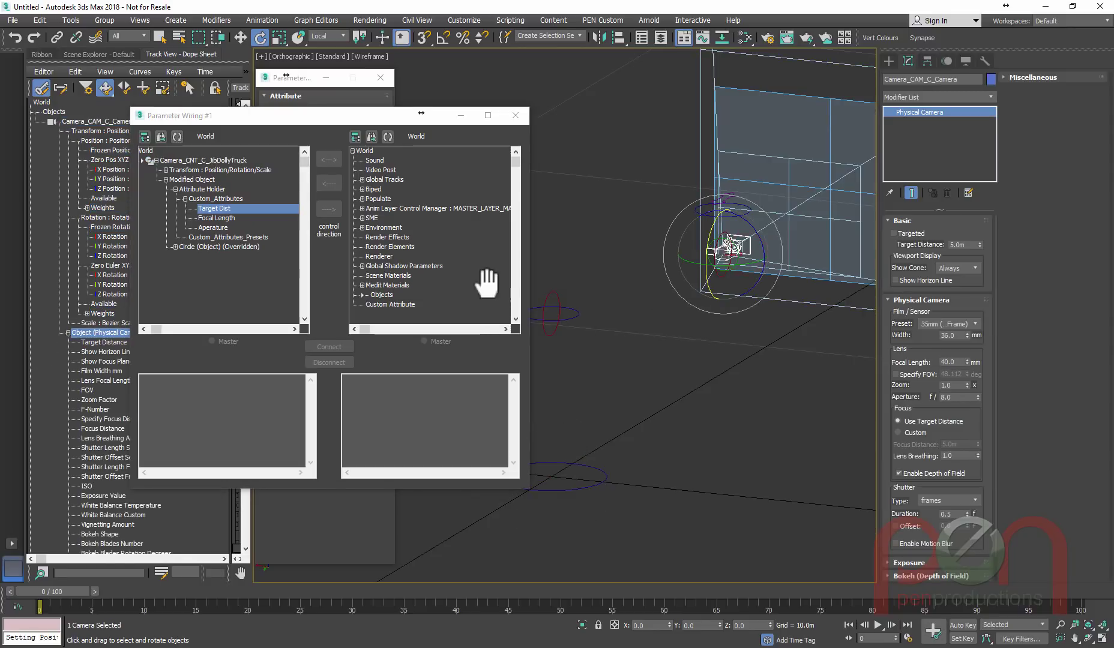
pyautogui.click(387, 136)
pyautogui.click(362, 161)
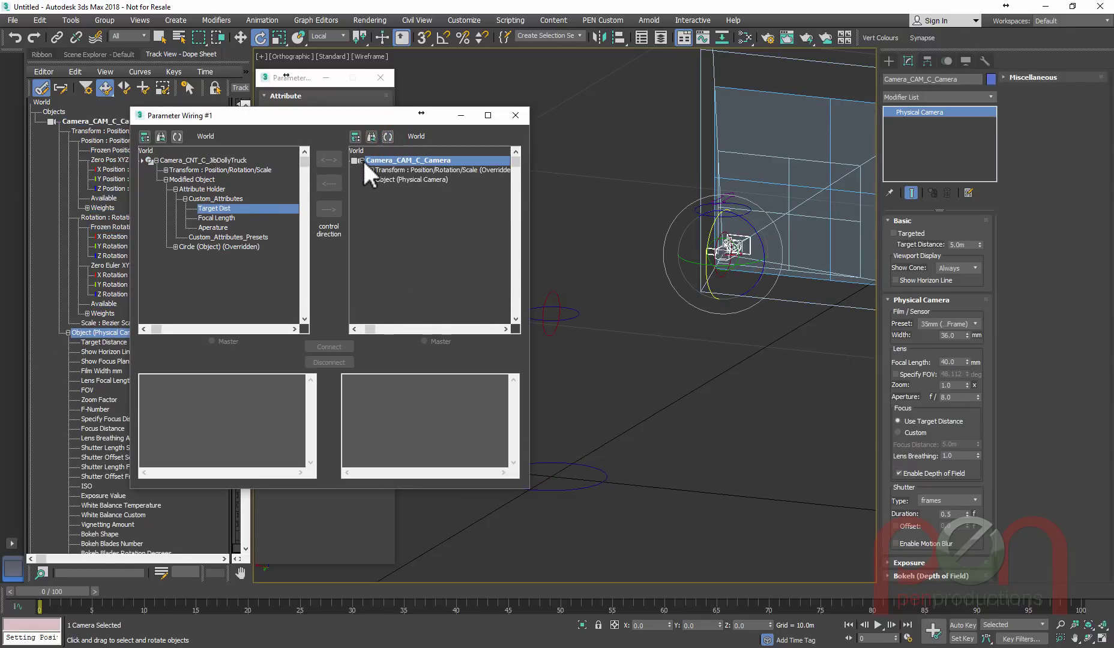
pyautogui.click(372, 179)
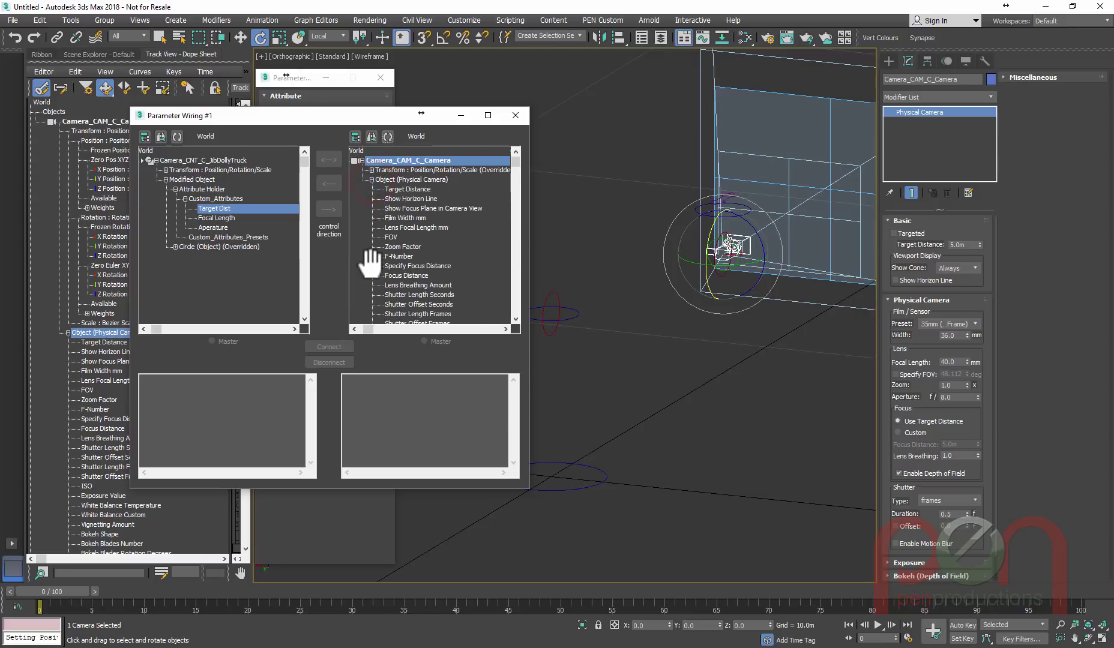
pyautogui.click(396, 189)
pyautogui.click(331, 210)
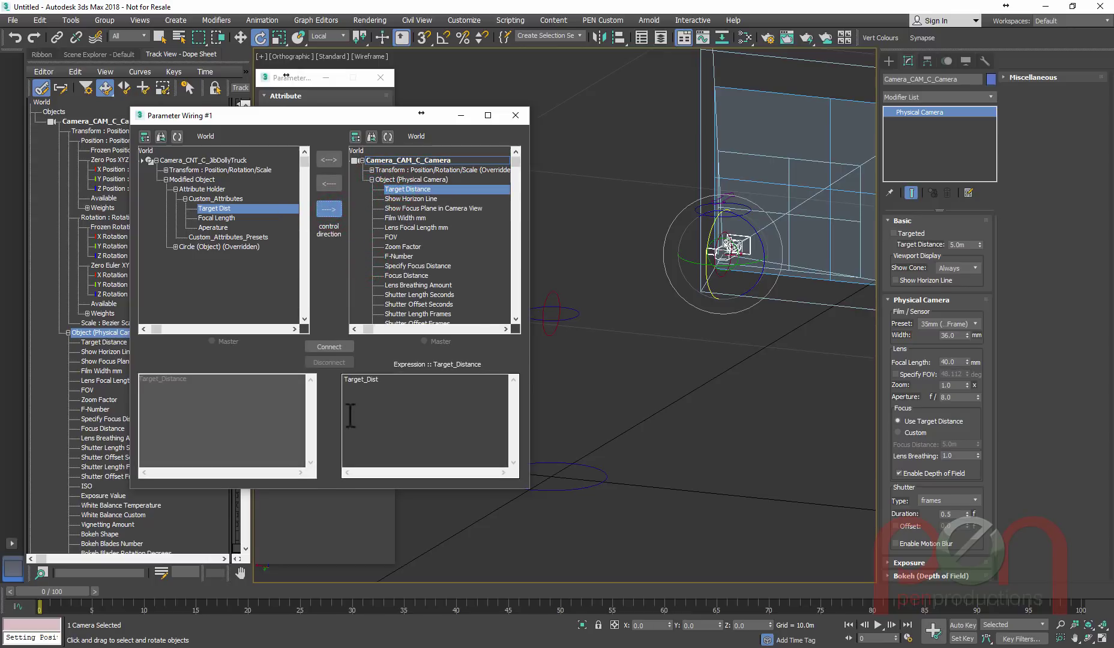
pyautogui.click(328, 346)
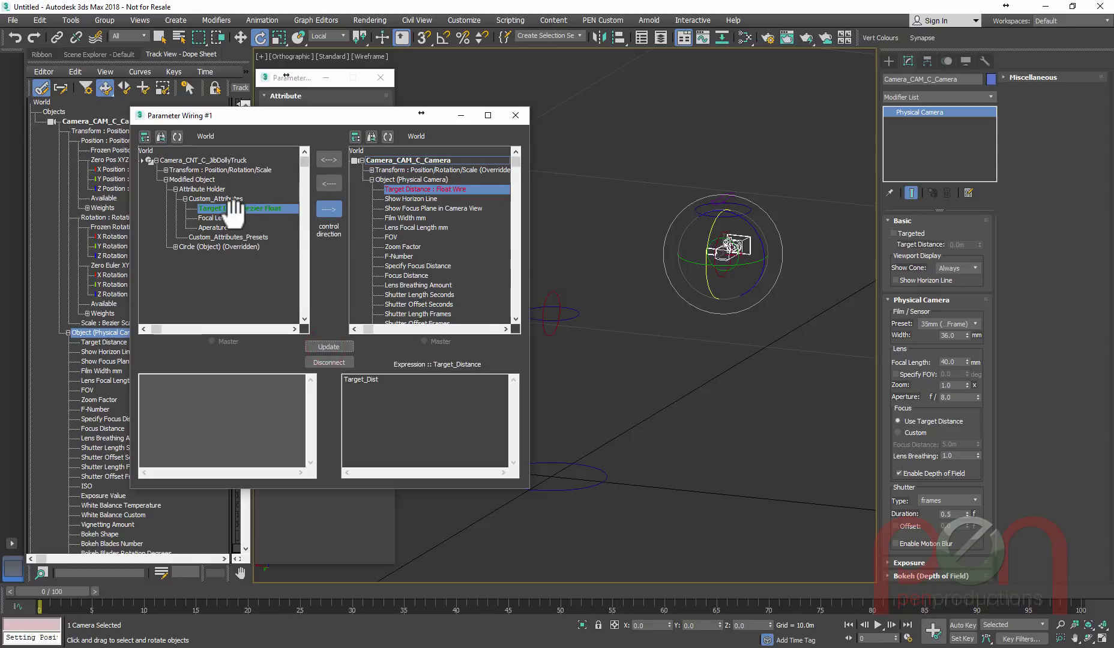
# - Wire the Focal Length attribute one-way to the camera's Lens Focal Length mm parameter
pyautogui.click(222, 218)
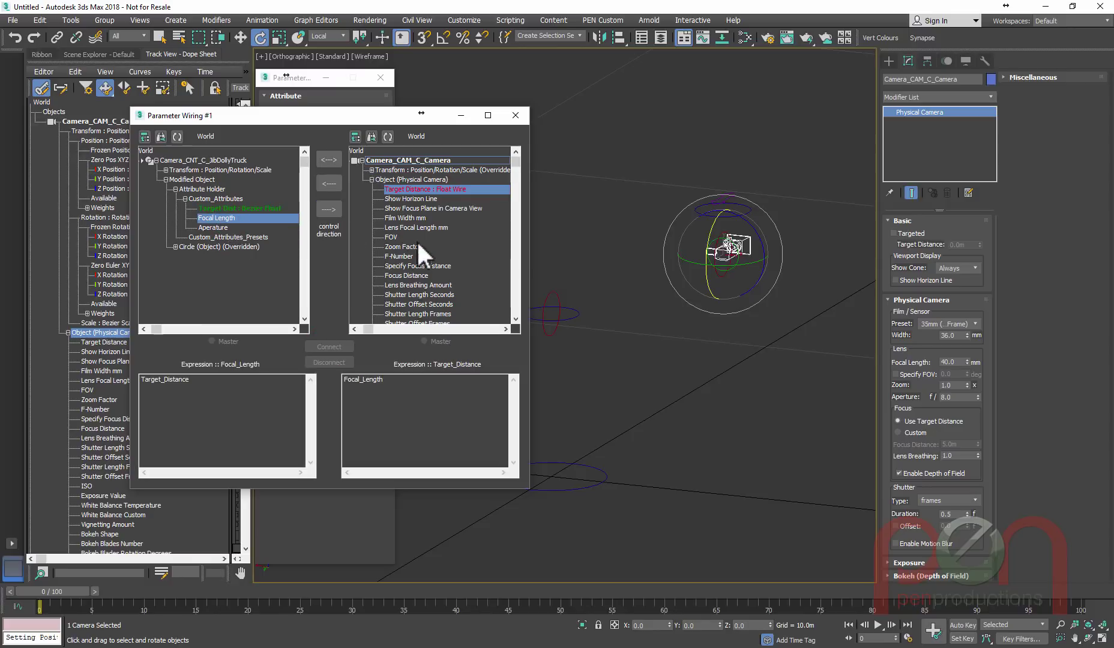
pyautogui.click(408, 227)
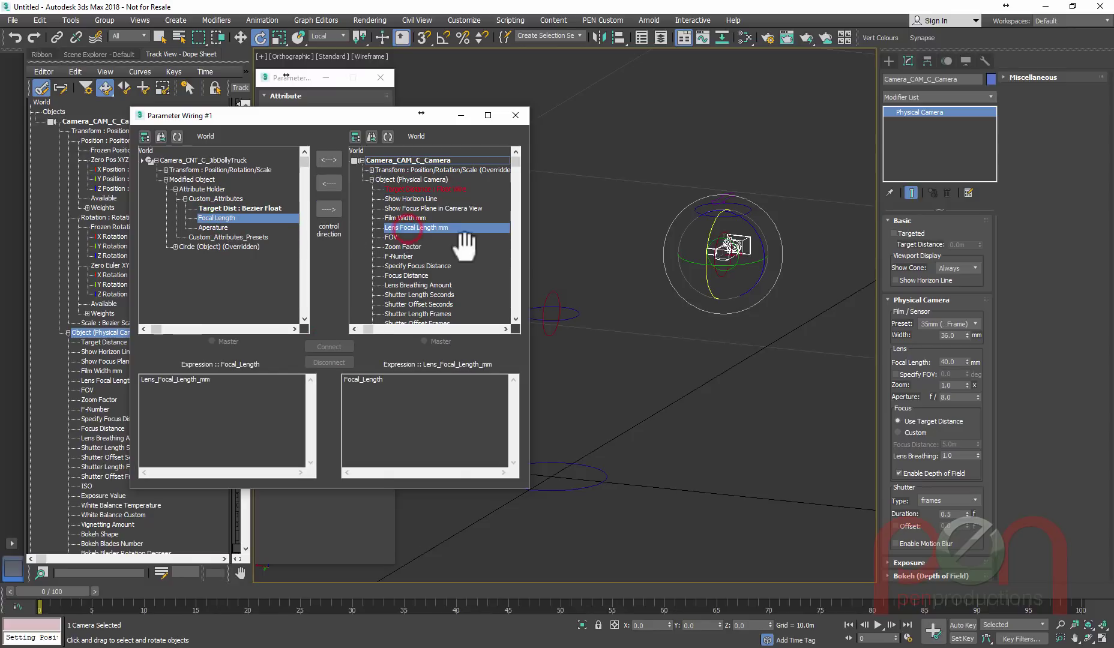
pyautogui.click(329, 209)
pyautogui.click(329, 346)
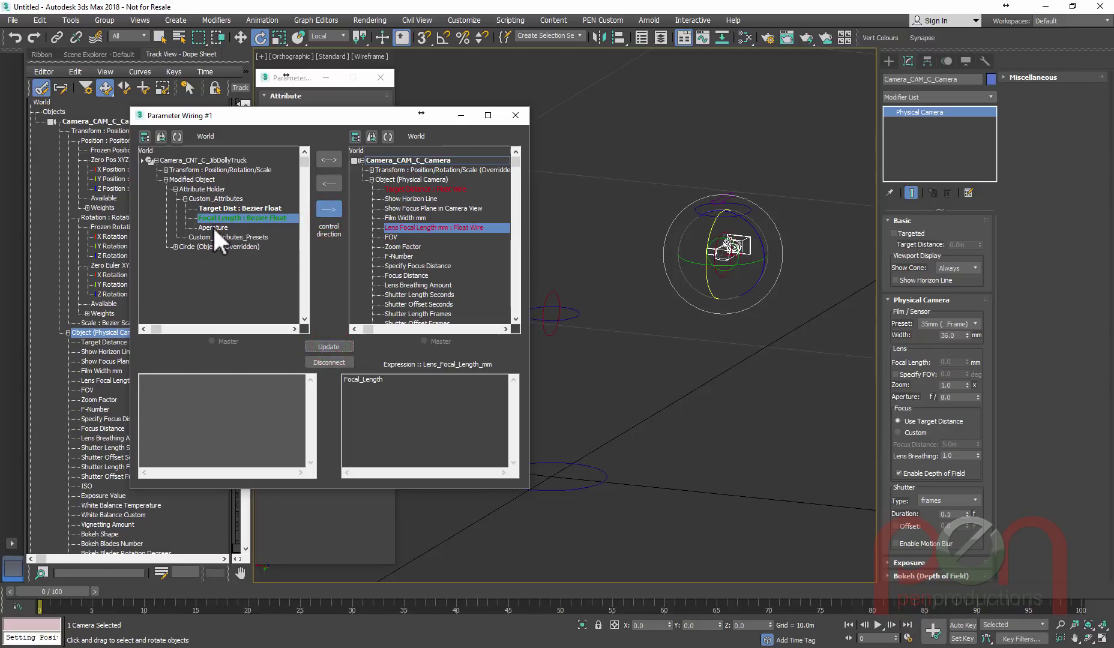
# - Wire the Aperature attribute one-way to the camera's F-Number parameter
pyautogui.click(212, 227)
pyautogui.click(394, 257)
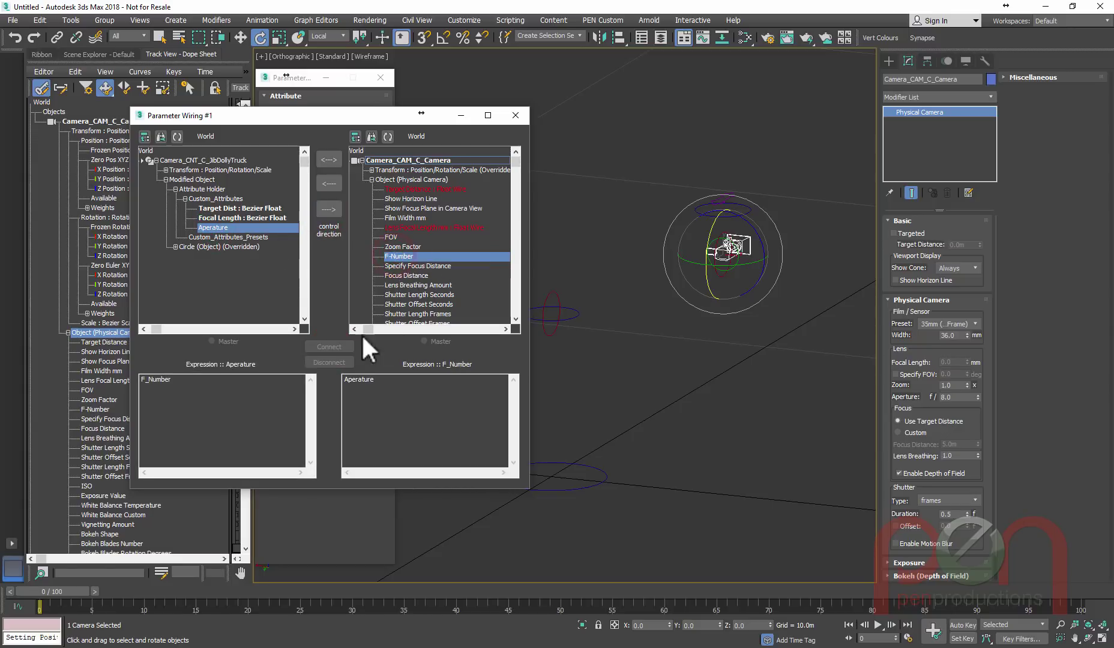
pyautogui.click(330, 210)
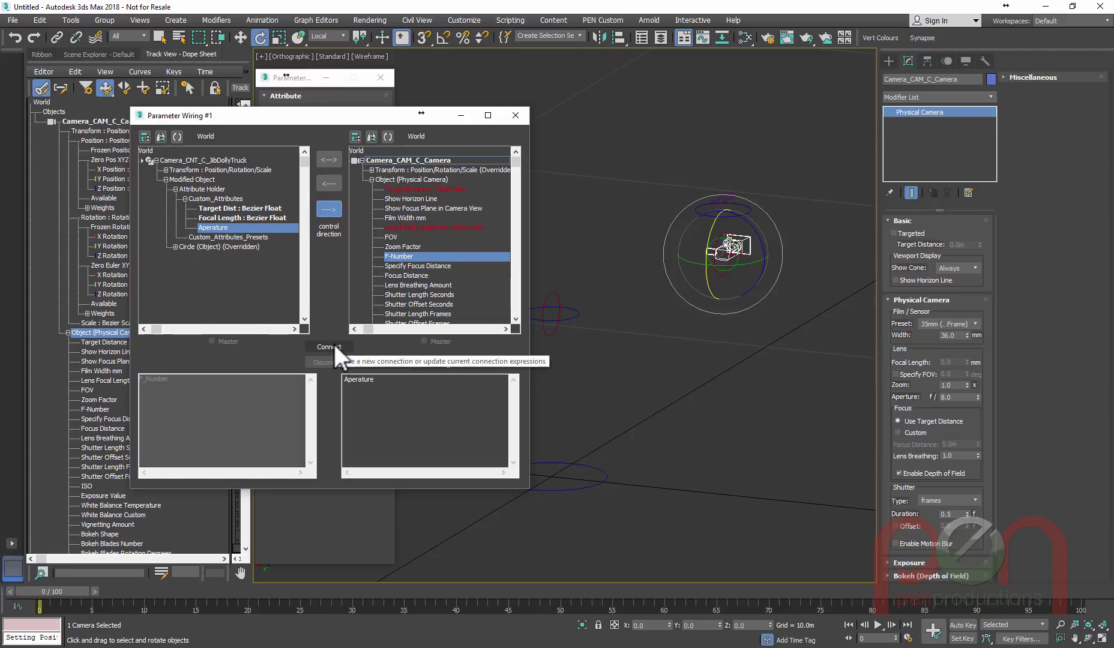
pyautogui.click(334, 346)
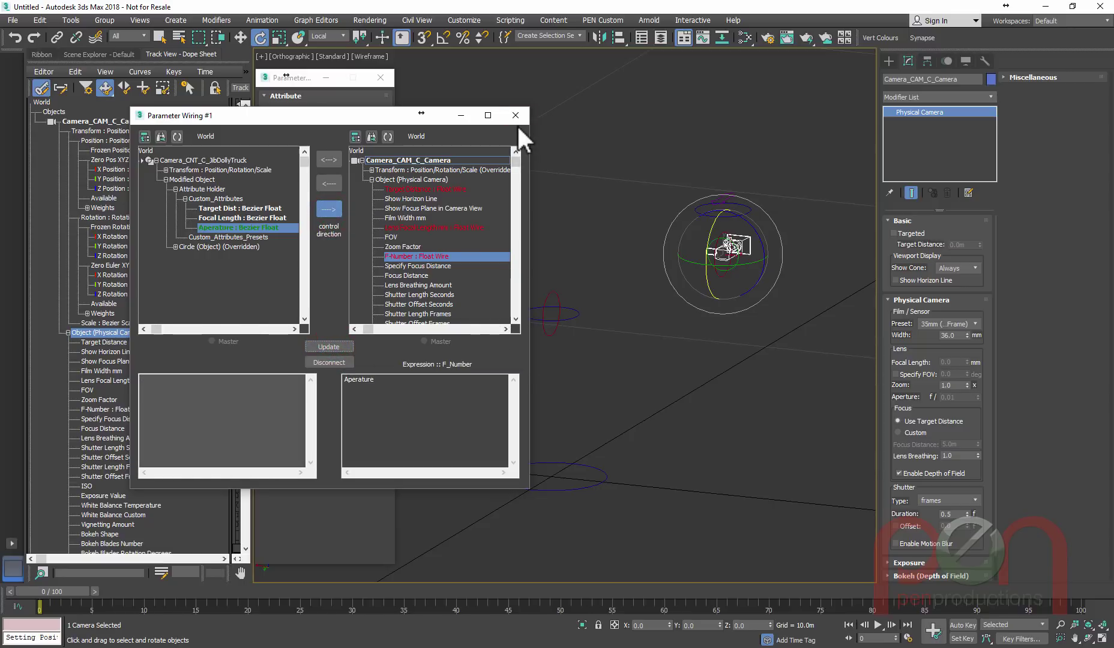
# - Select the JibDollyTruck circle and set its Target Dist custom attribute to 5
pyautogui.moveTo(658, 349); pyautogui.dragTo(702, 340, button='middle')
pyautogui.moveTo(683, 433); pyautogui.dragTo(622, 480)
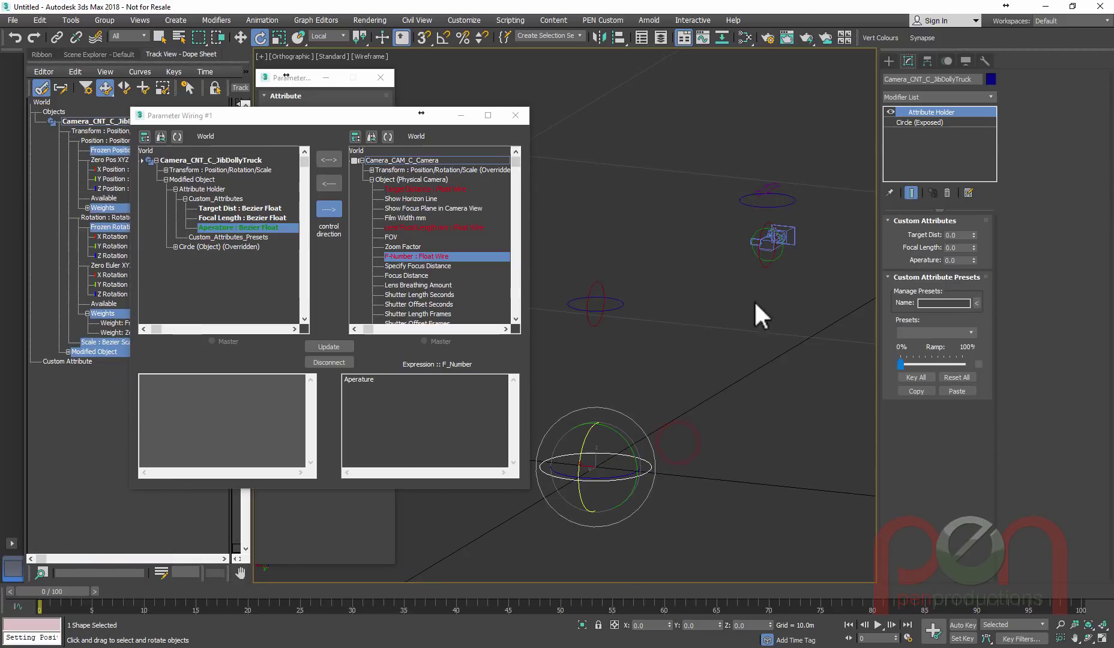
pyautogui.moveTo(754, 300); pyautogui.dragTo(713, 337, button='middle')
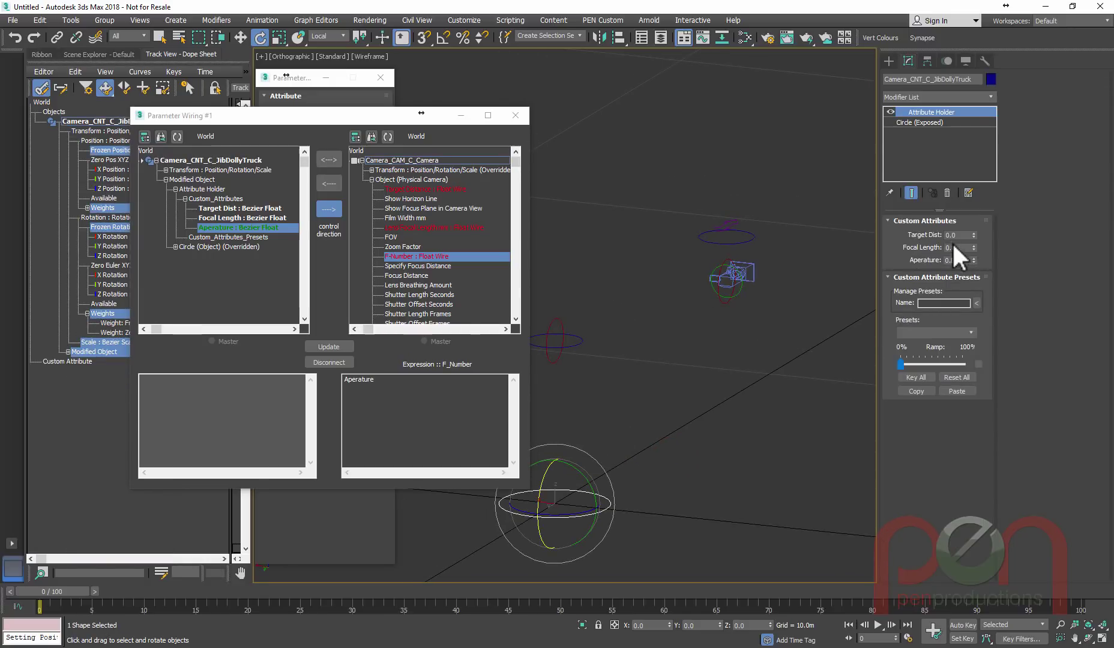
pyautogui.moveTo(973, 234); pyautogui.dragTo(900, 235)
pyautogui.write('5')
pyautogui.press('Return')
# - Test the Focal Length custom attribute on the JibDollyTruck circle and set it to 50
pyautogui.moveTo(974, 247); pyautogui.dragTo(986, 378)
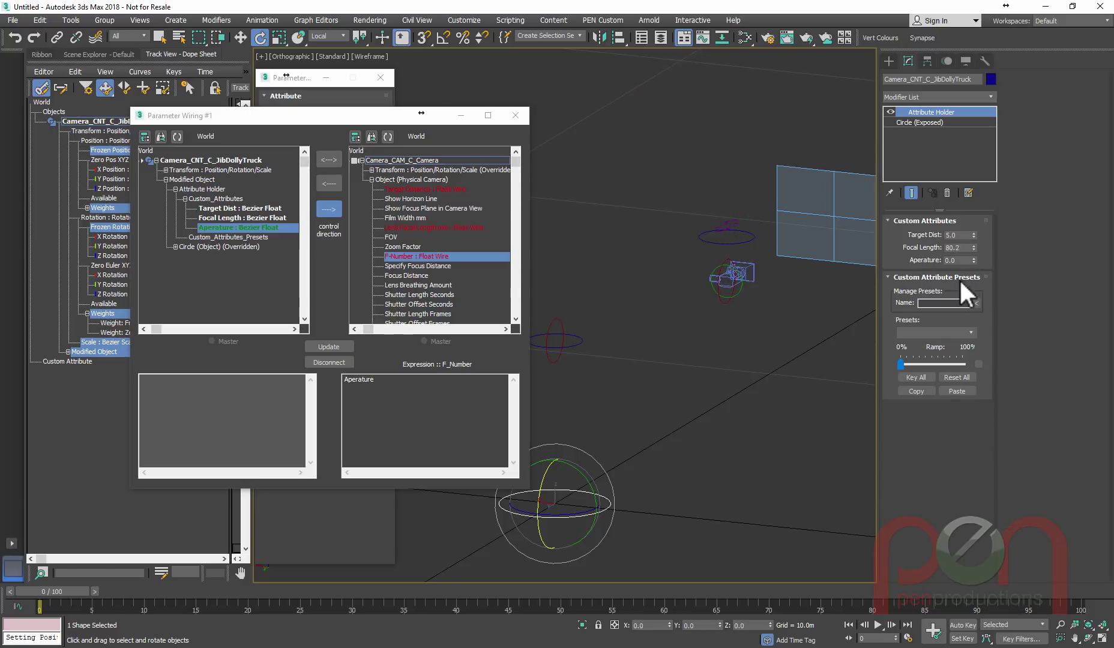
pyautogui.moveTo(964, 249); pyautogui.dragTo(924, 252)
pyautogui.write('50')
pyautogui.press('Return')
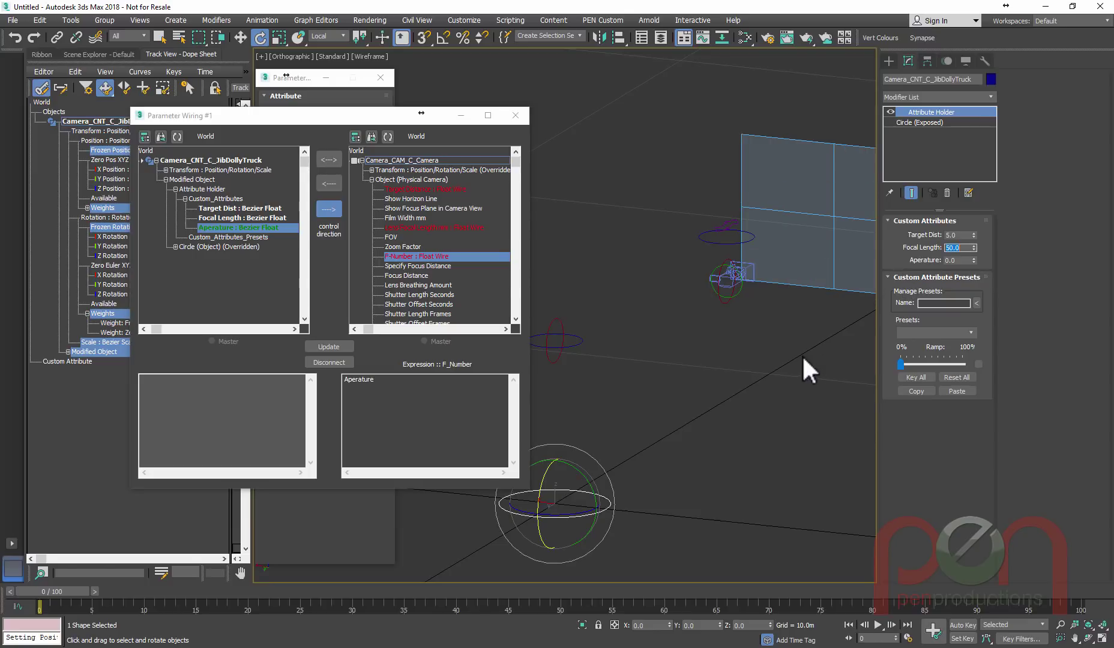
# - Try out the Aperature custom attribute on the JibDollyTruck circle and set it to 4
pyautogui.moveTo(974, 259); pyautogui.dragTo(976, 225)
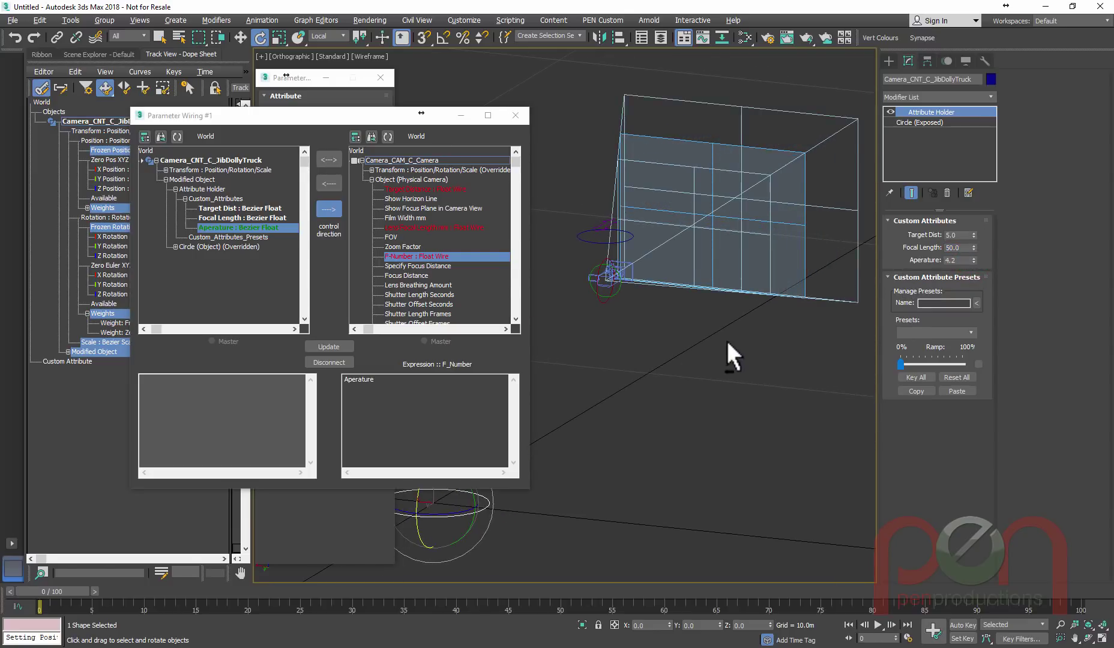
pyautogui.keyDown('alt'); pyautogui.moveTo(726, 339); pyautogui.dragTo(735, 330, button='middle'); pyautogui.keyUp('alt')
pyautogui.moveTo(735, 330); pyautogui.dragTo(630, 391, button='middle')
pyautogui.moveTo(956, 261); pyautogui.dragTo(931, 259)
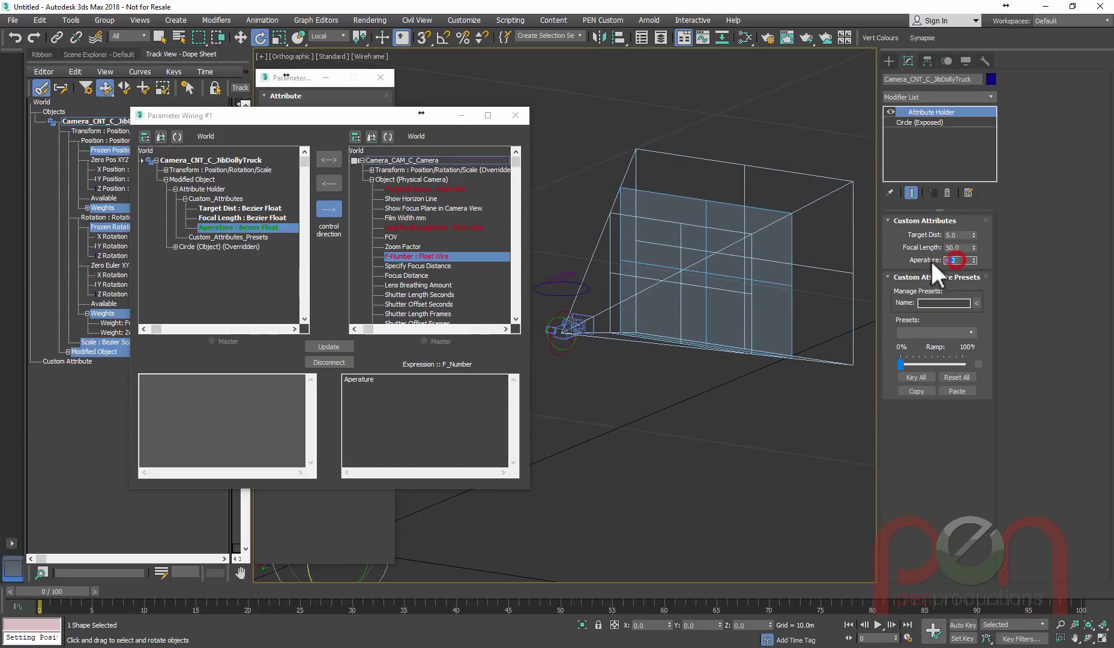
pyautogui.write('4')
pyautogui.press('Return')
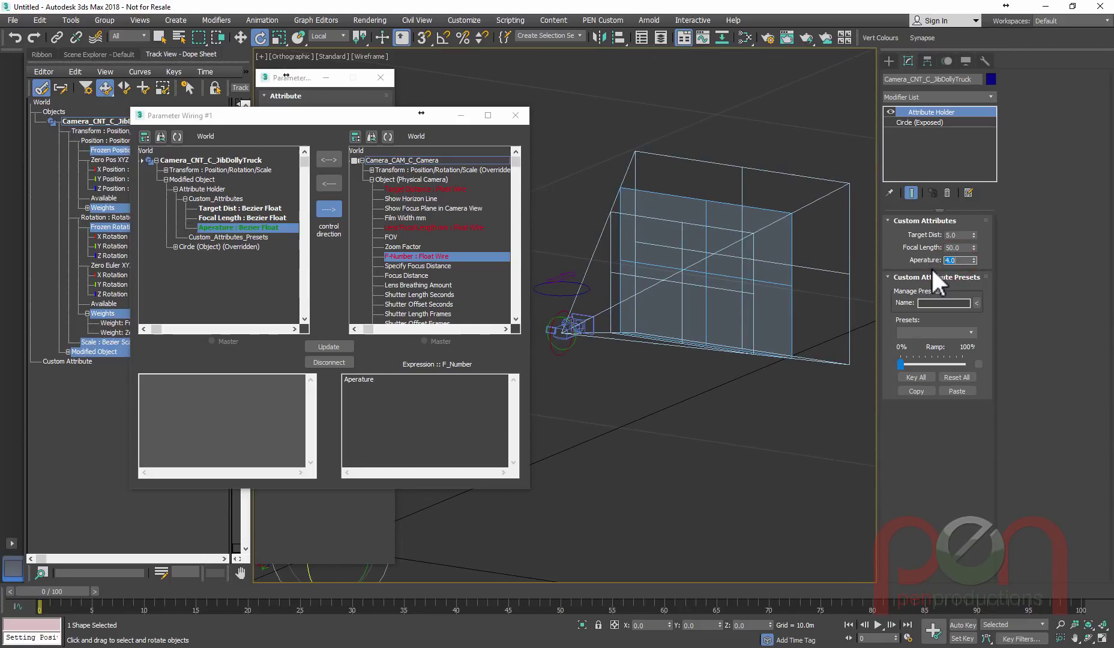
# - Close the Parameter Wiring dialog and the Parameter Editor
pyautogui.scroll(-3, 663, 305)
pyautogui.keyDown('alt'); pyautogui.moveTo(688, 355); pyautogui.dragTo(648, 365, button='middle'); pyautogui.keyUp('alt')
pyautogui.click(515, 115)
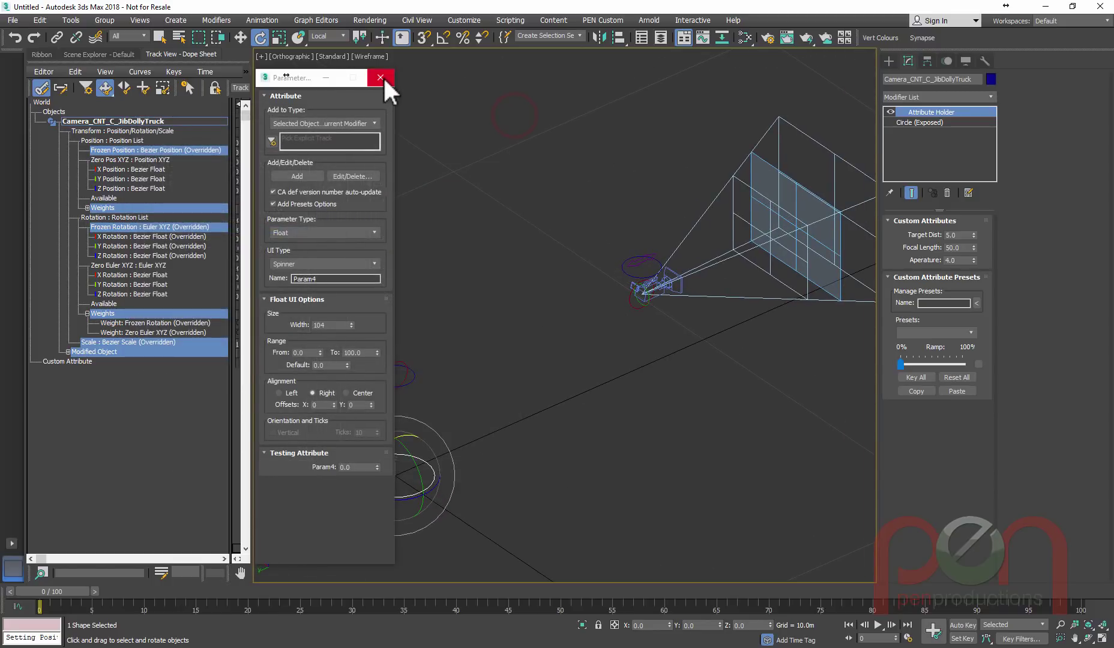
pyautogui.click(381, 77)
pyautogui.moveTo(559, 348)
pyautogui.mouseDown(button='middle')
pyautogui.moveTo(511, 340)
pyautogui.moveTo(521, 323)
pyautogui.moveTo(572, 356)
pyautogui.moveTo(549, 379)
pyautogui.moveTo(571, 359)
pyautogui.moveTo(557, 343)
pyautogui.mouseUp(button='middle')
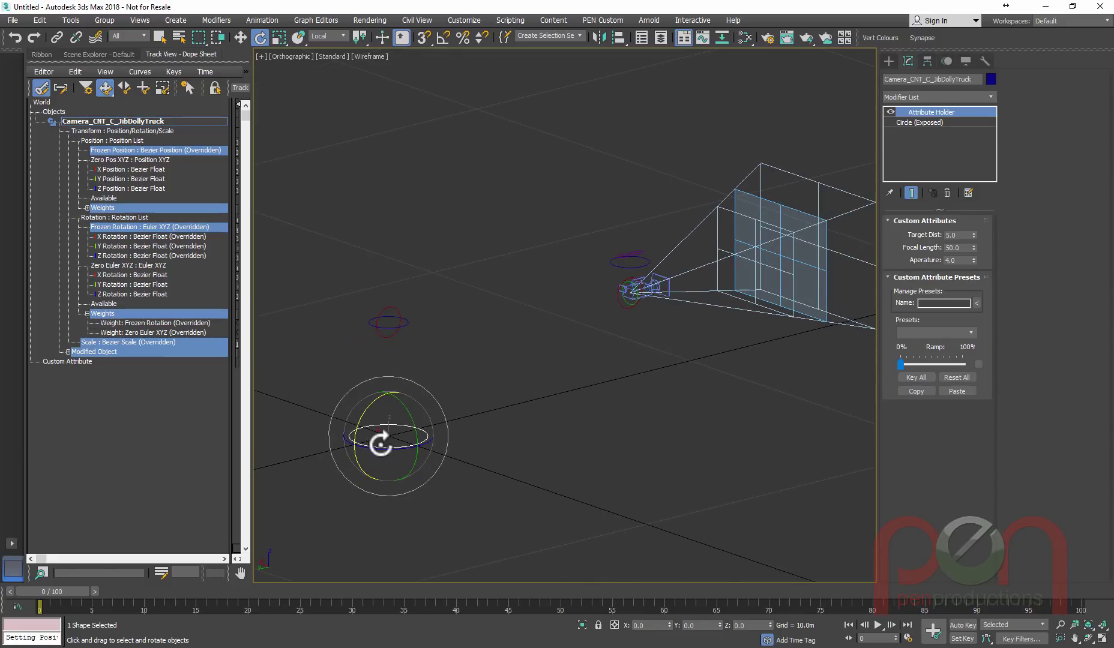
# - Select all the rig controls in the viewport and turn on Display Links for them
pyautogui.click(470, 259)
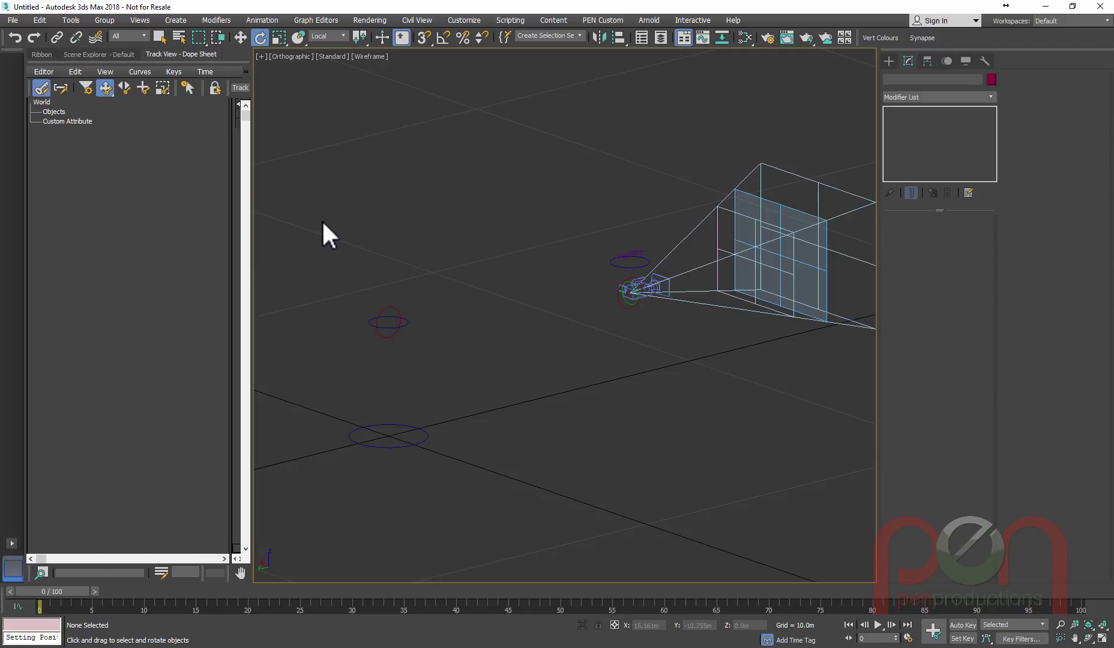
pyautogui.moveTo(325, 223); pyautogui.dragTo(715, 501)
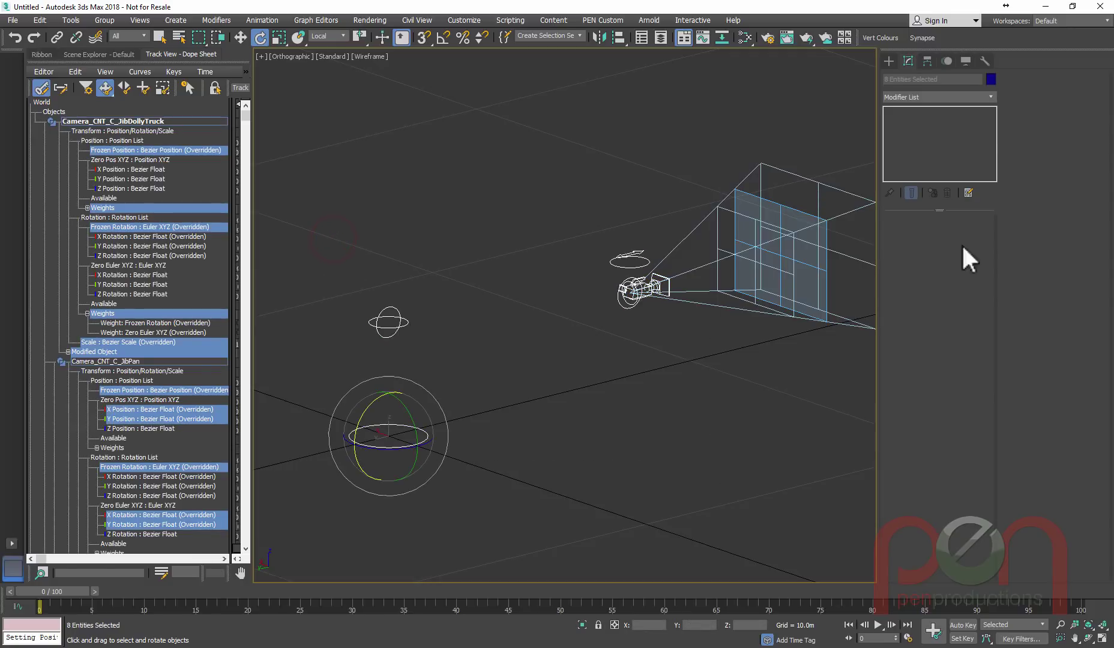
pyautogui.click(983, 60)
pyautogui.click(966, 61)
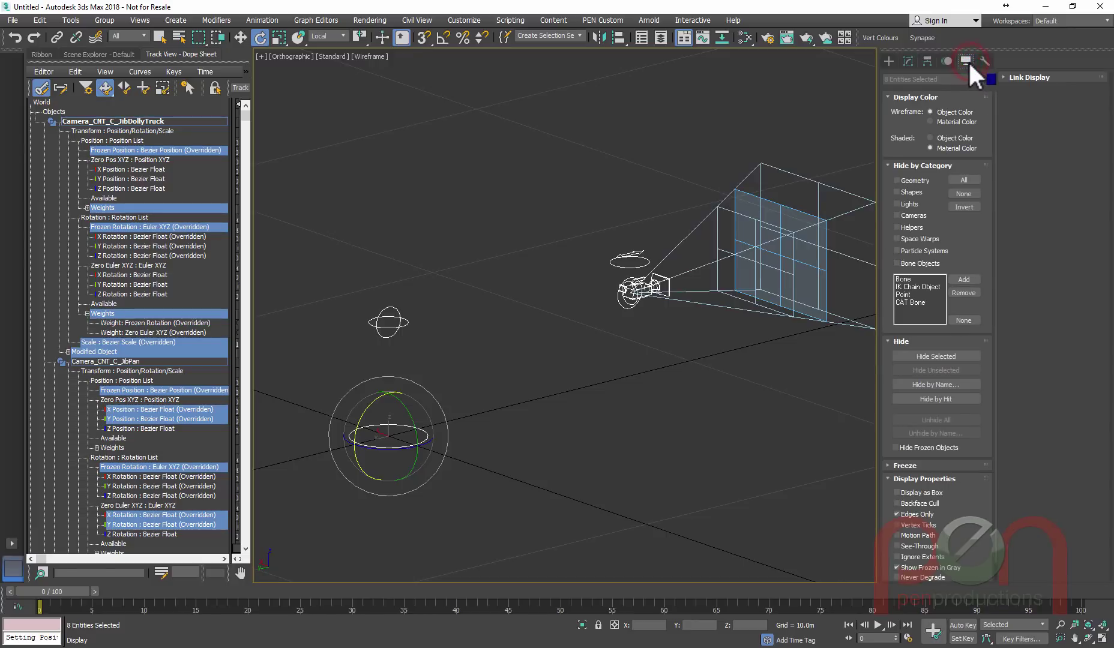
pyautogui.click(1020, 75)
pyautogui.click(1023, 90)
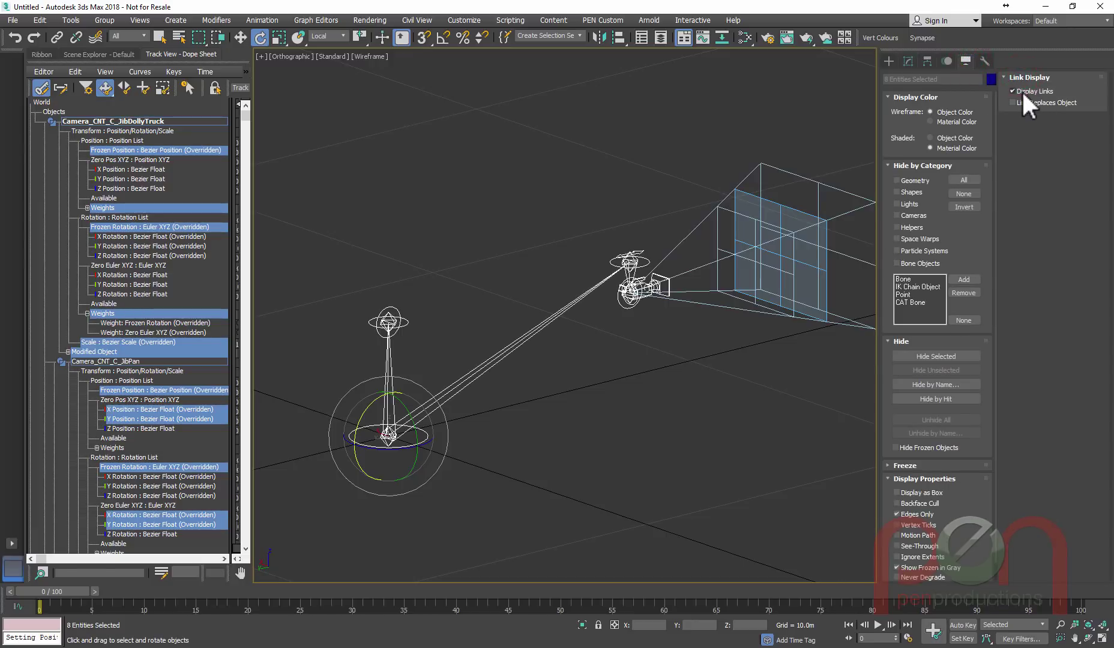
pyautogui.click(728, 401)
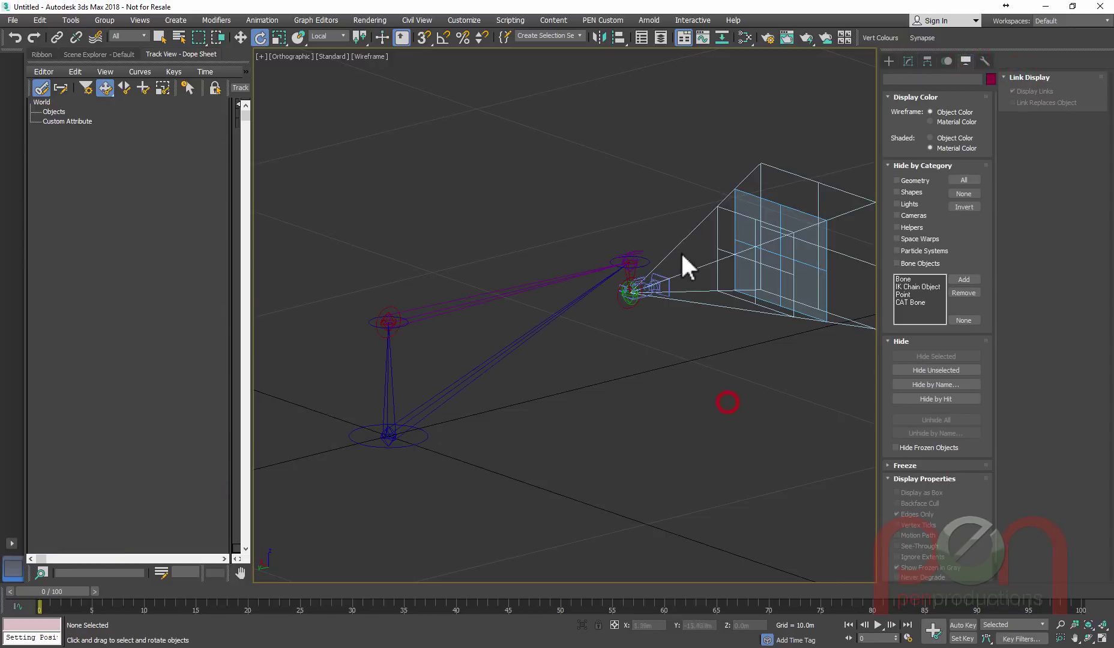
# - Select the CamPan circle by its long link from the dolly base and turn off its Display Links
pyautogui.click(638, 256)
pyautogui.moveTo(657, 407); pyautogui.dragTo(654, 406, button='middle')
pyautogui.click(450, 336)
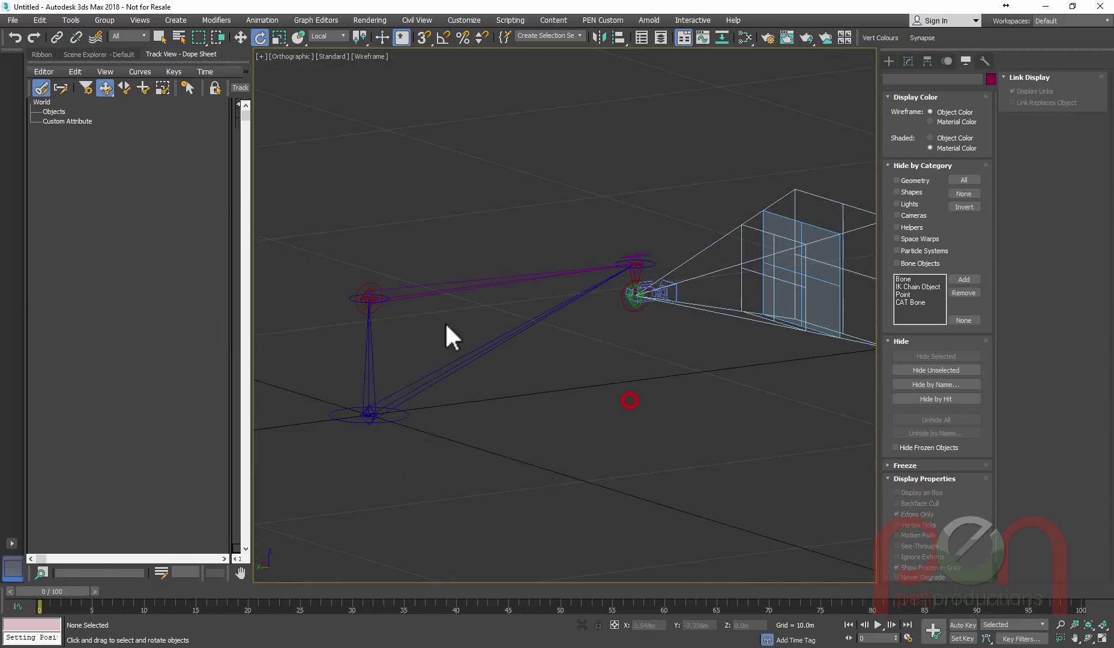
pyautogui.moveTo(576, 372); pyautogui.dragTo(553, 375, button='middle')
pyautogui.click(458, 292)
pyautogui.keyDown('alt'); pyautogui.moveTo(461, 338); pyautogui.dragTo(481, 349, button='middle'); pyautogui.keyUp('alt')
pyautogui.keyDown('alt'); pyautogui.moveTo(363, 329); pyautogui.dragTo(397, 334, button='middle'); pyautogui.keyUp('alt')
pyautogui.scroll(-1, 383, 330)
pyautogui.scroll(3, 421, 340)
pyautogui.click(500, 355)
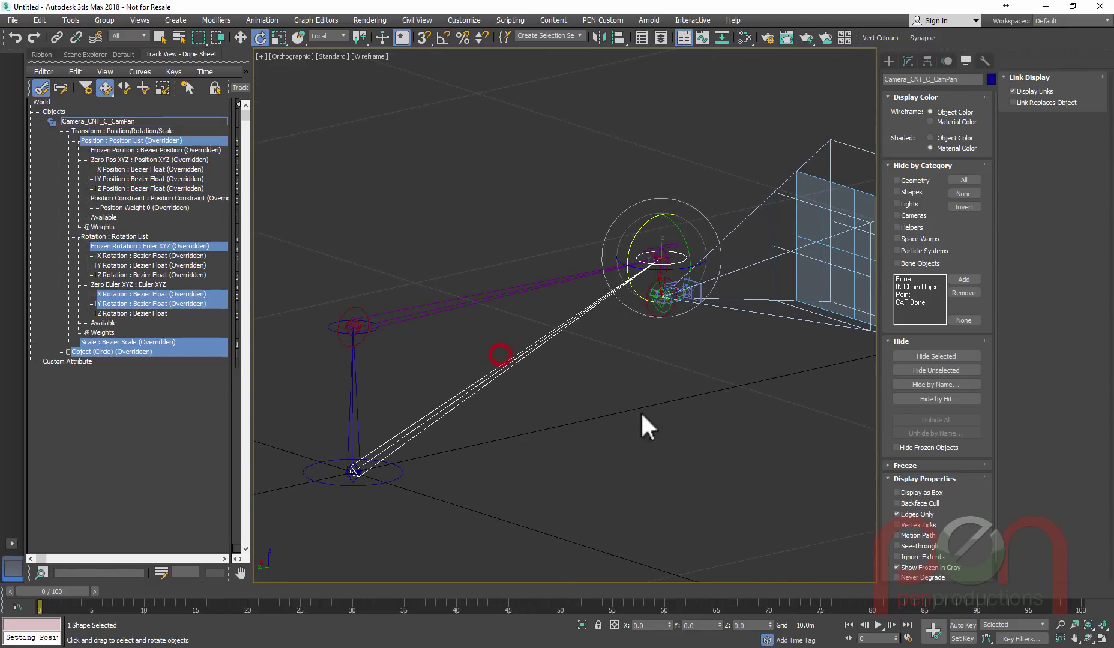
pyautogui.click(1027, 91)
pyautogui.moveTo(570, 437); pyautogui.dragTo(541, 429, button='middle')
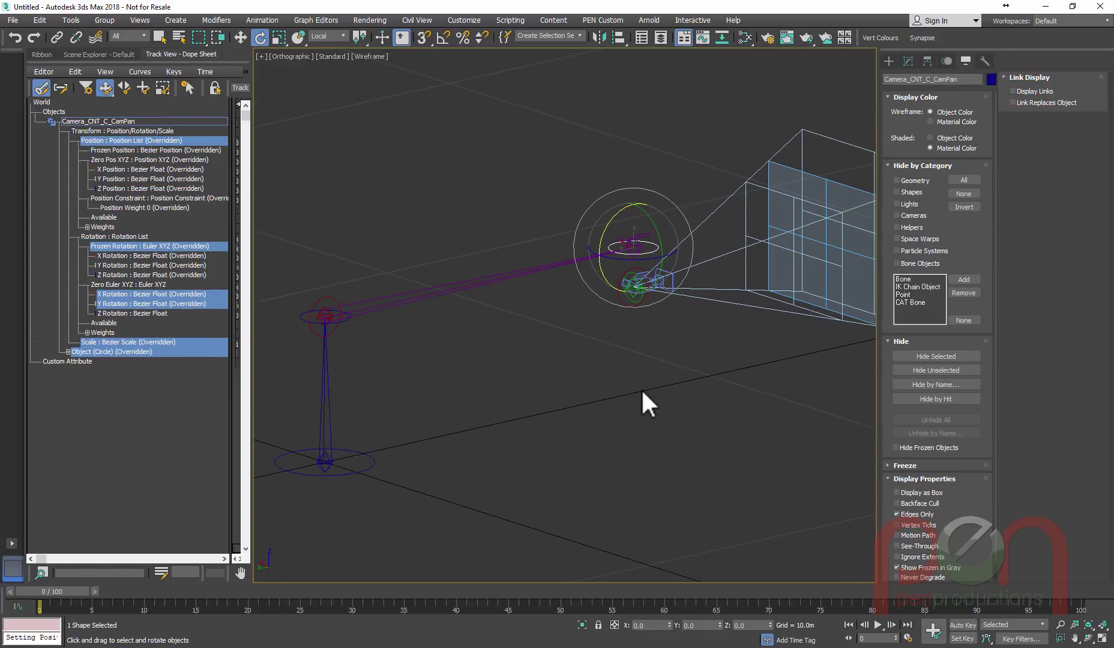
# - Examine the linked jib rig from several angles, from the dolly base up to the camera head
pyautogui.click(644, 376)
pyautogui.keyDown('alt'); pyautogui.moveTo(701, 303); pyautogui.dragTo(624, 289, button='middle'); pyautogui.keyUp('alt')
pyautogui.scroll(-4, 554, 250)
pyautogui.scroll(8, 554, 250)
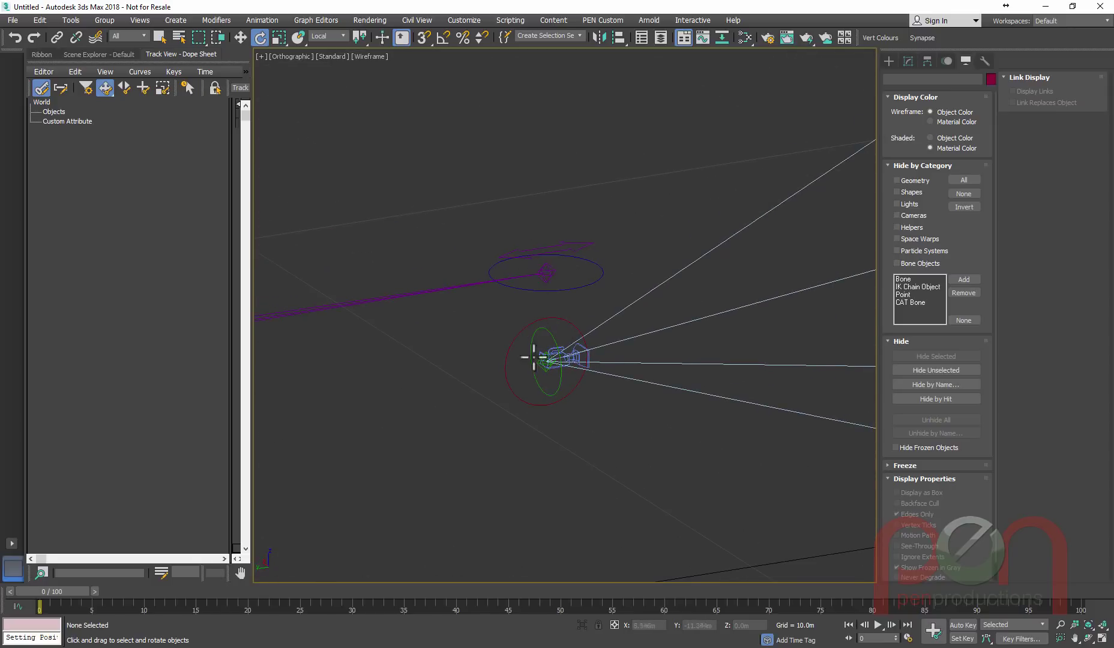
pyautogui.keyDown('alt'); pyautogui.moveTo(571, 342); pyautogui.dragTo(577, 330, button='middle'); pyautogui.keyUp('alt')
pyautogui.moveTo(510, 417); pyautogui.dragTo(631, 330, button='middle')
pyautogui.scroll(-3, 631, 330)
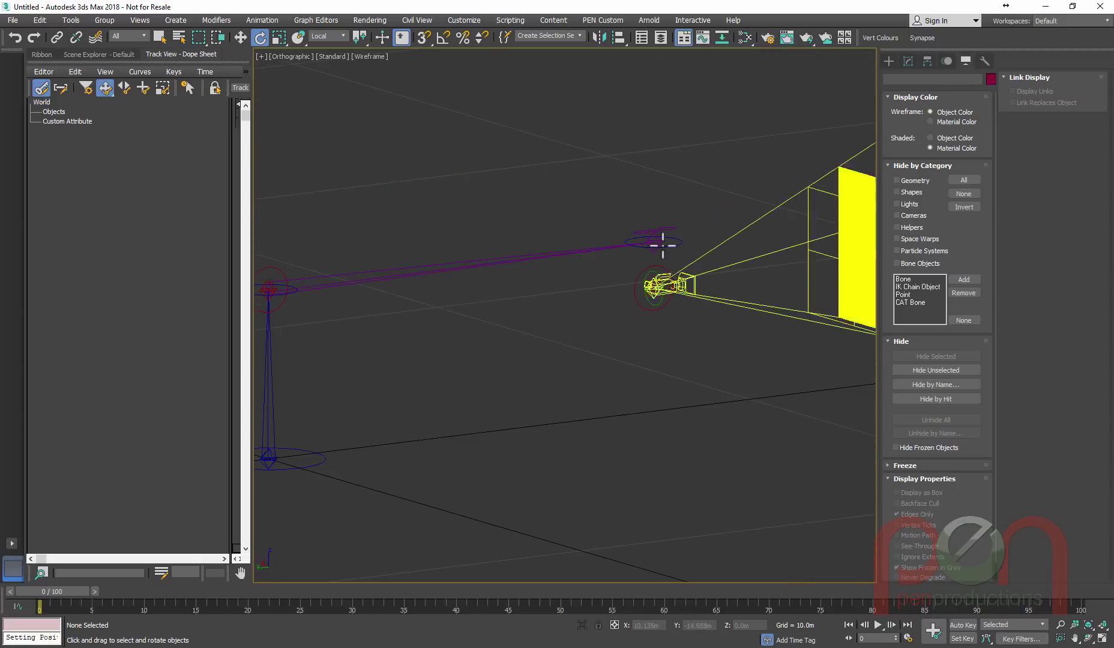
pyautogui.moveTo(581, 288); pyautogui.dragTo(650, 271, button='middle')
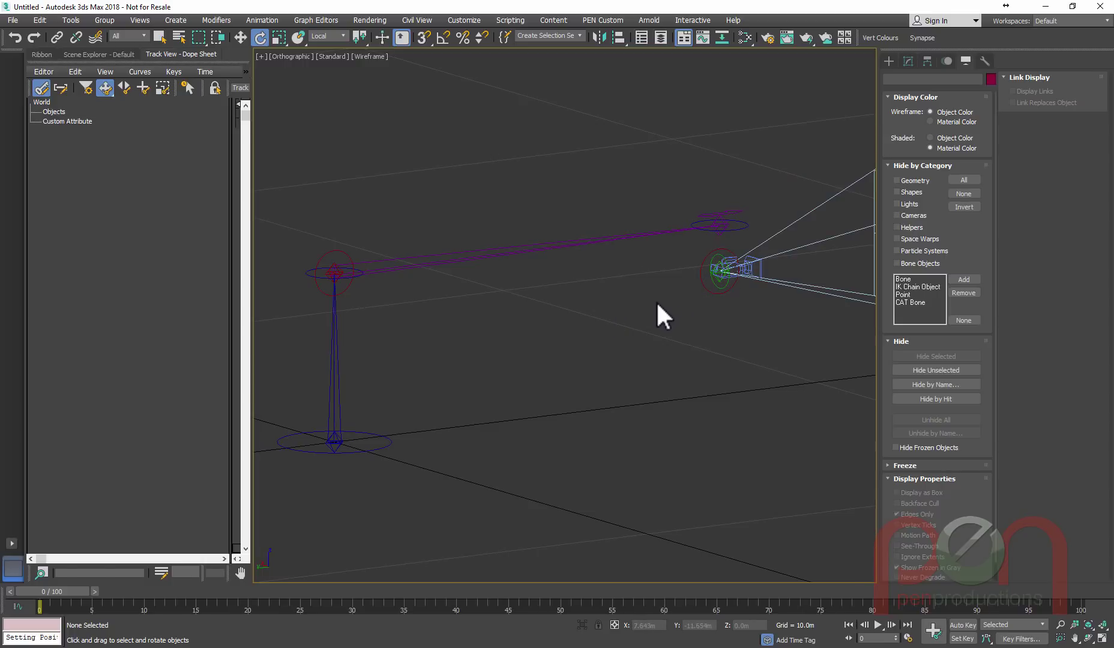
pyautogui.moveTo(645, 317)
pyautogui.mouseDown(button='middle')
pyautogui.moveTo(634, 326)
pyautogui.moveTo(651, 319)
pyautogui.mouseUp(button='middle')
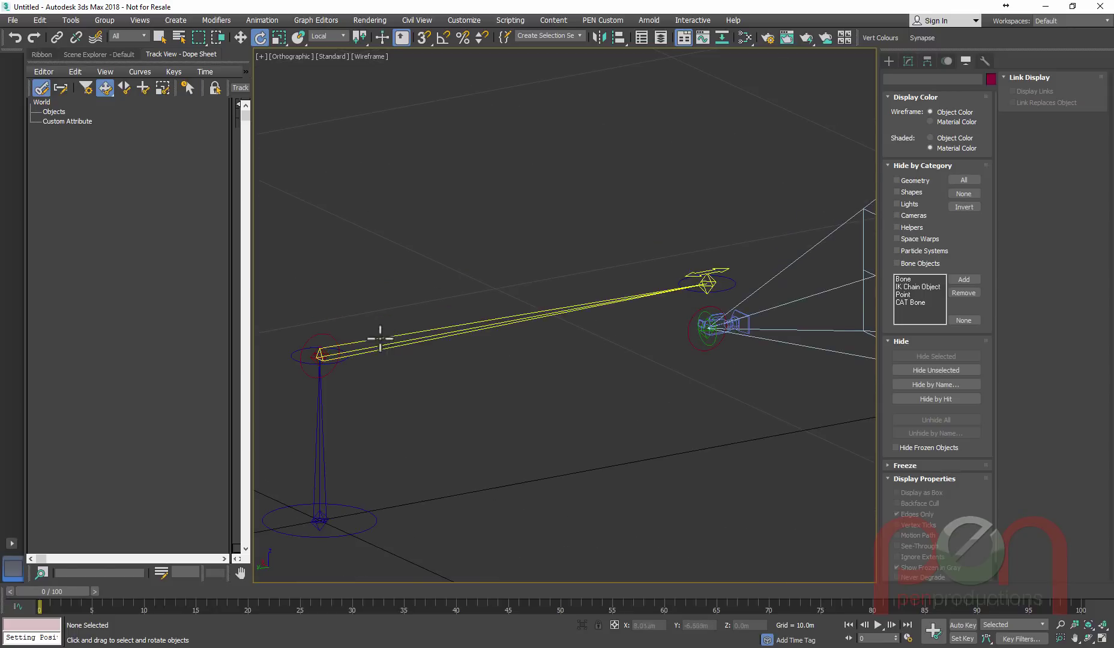
# - Select the JibTilt control and try rotating it to test the movement of the jib arm
pyautogui.click(334, 339)
pyautogui.moveTo(439, 335); pyautogui.dragTo(496, 279, button='middle')
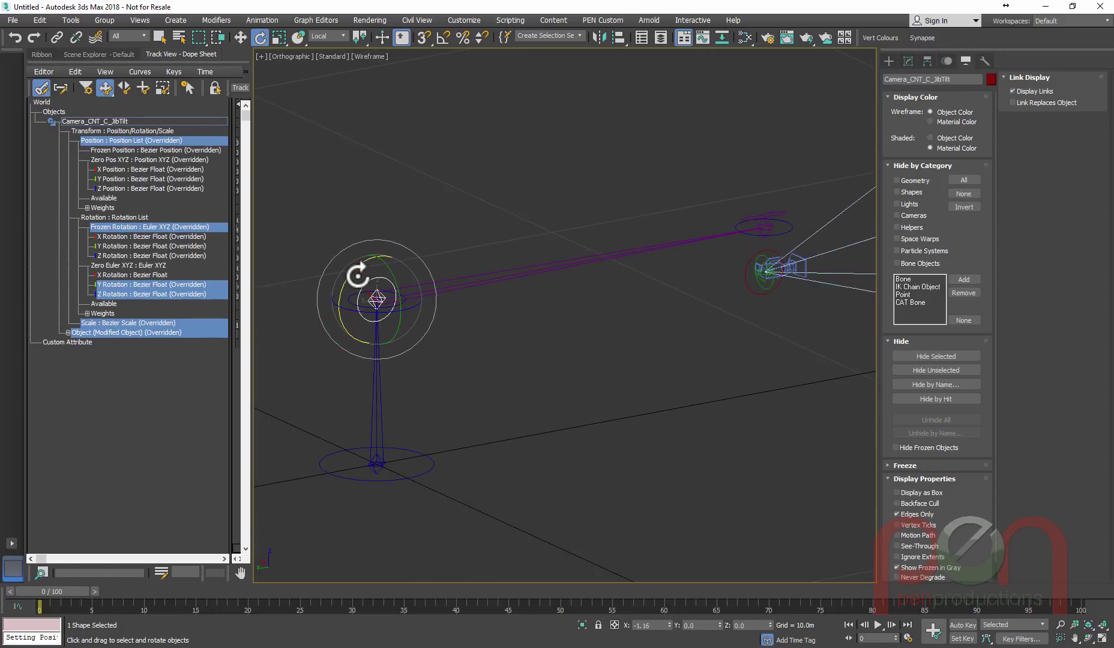
pyautogui.moveTo(358, 276); pyautogui.dragTo(368, 299)
pyautogui.rightClick(367, 298)
pyautogui.moveTo(458, 319); pyautogui.dragTo(429, 338, button='middle')
pyautogui.scroll(-2, 412, 334)
pyautogui.moveTo(359, 323)
pyautogui.mouseDown()
pyautogui.moveTo(368, 311)
pyautogui.moveTo(354, 323)
pyautogui.mouseUp()
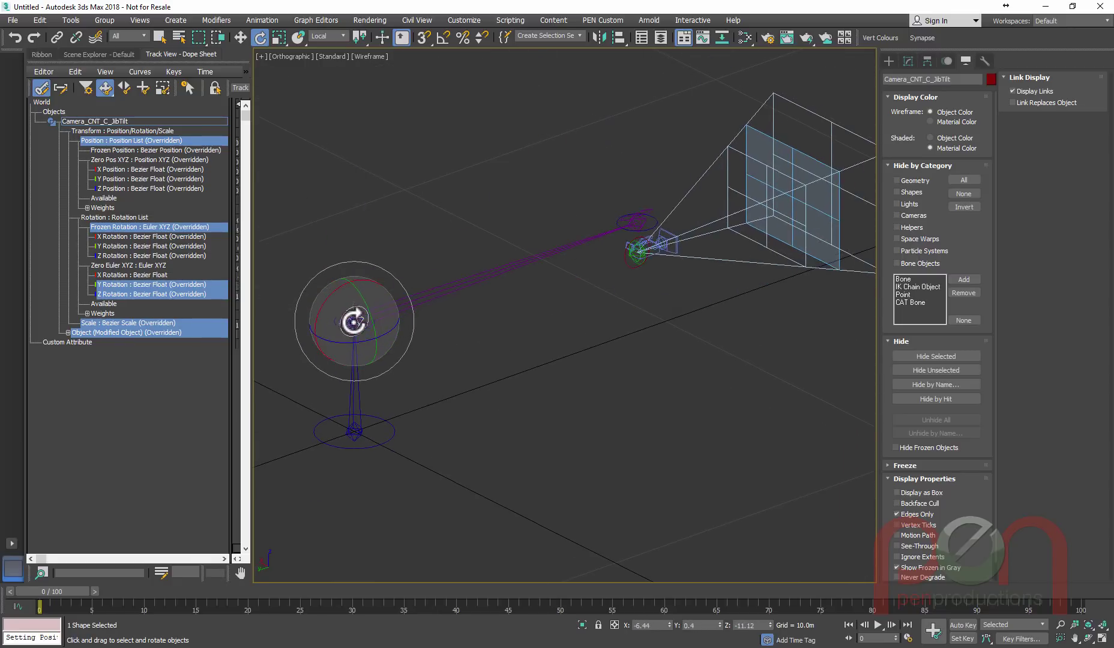
pyautogui.rightClick(353, 322)
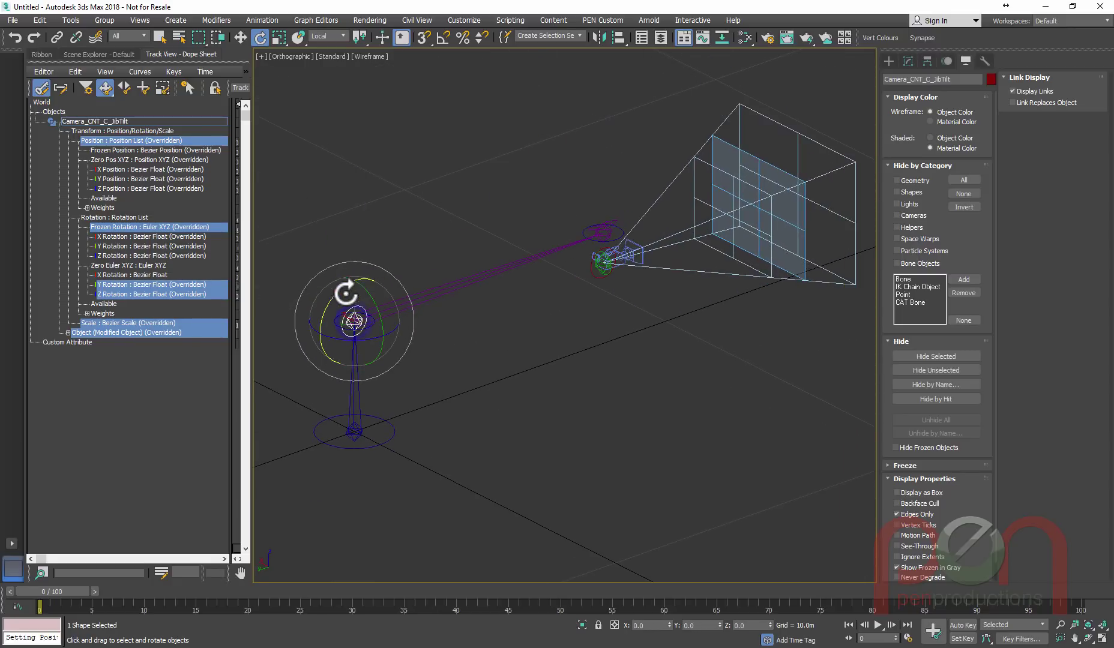
# - Turn off Override All Locks in the Dope Sheet and test the JibTilt control's rotation
pyautogui.rightClick(155, 358)
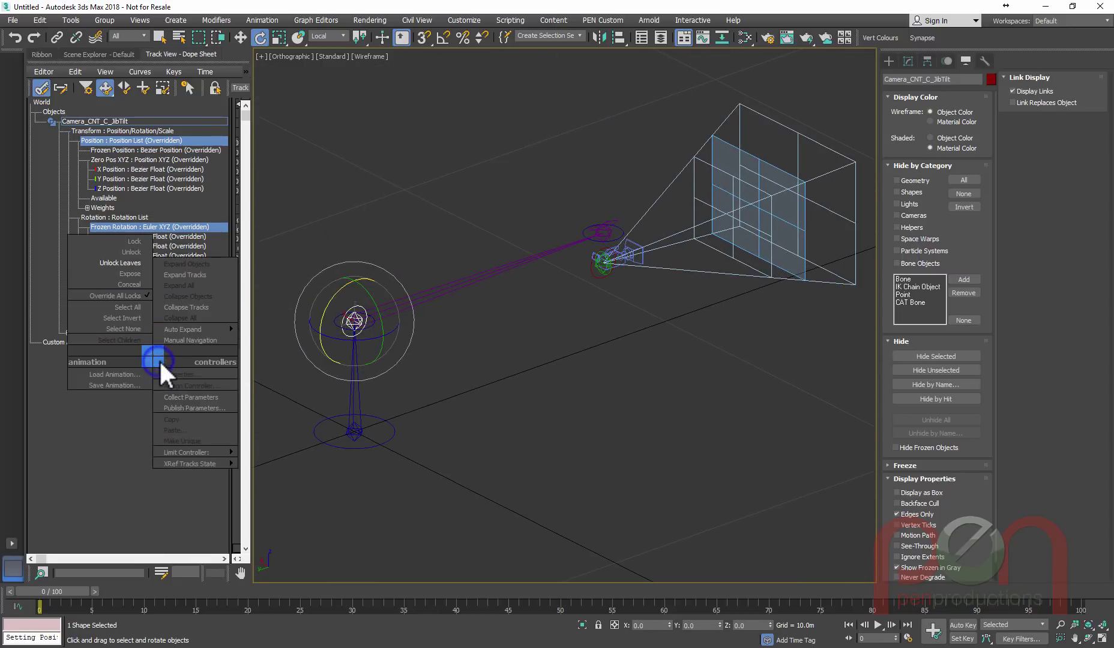
pyautogui.click(114, 295)
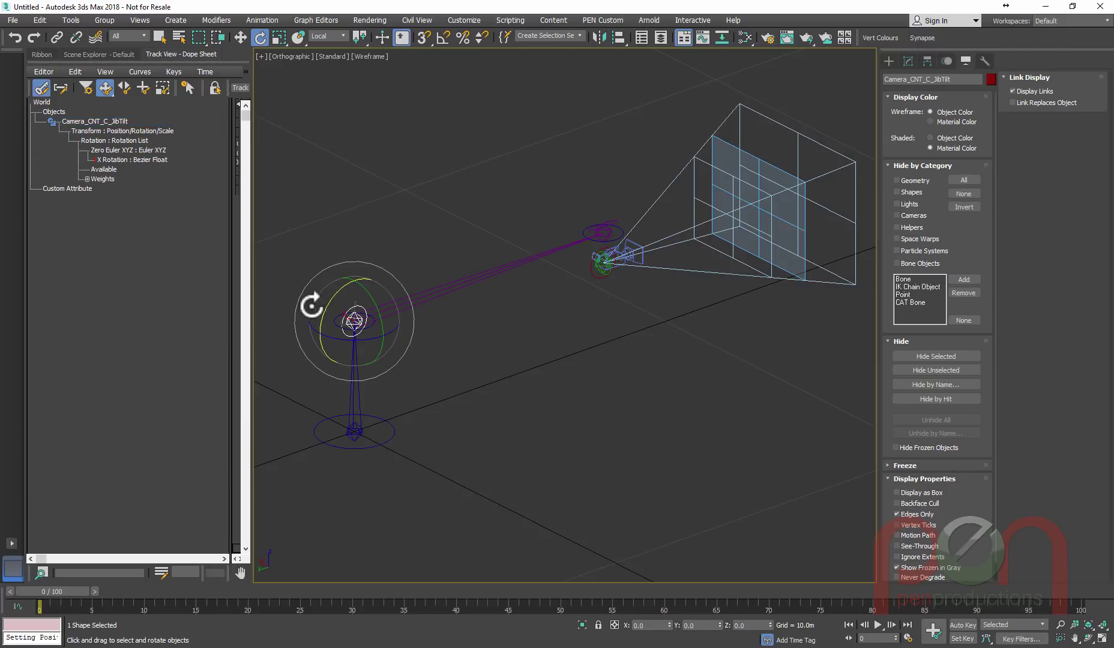
pyautogui.moveTo(353, 307); pyautogui.dragTo(455, 328)
pyautogui.rightClick(353, 326)
# - Check the JibPan control, and rotate the CamPan circle around its Z axis to swing the camera sideways
pyautogui.click(385, 341)
pyautogui.click(349, 333)
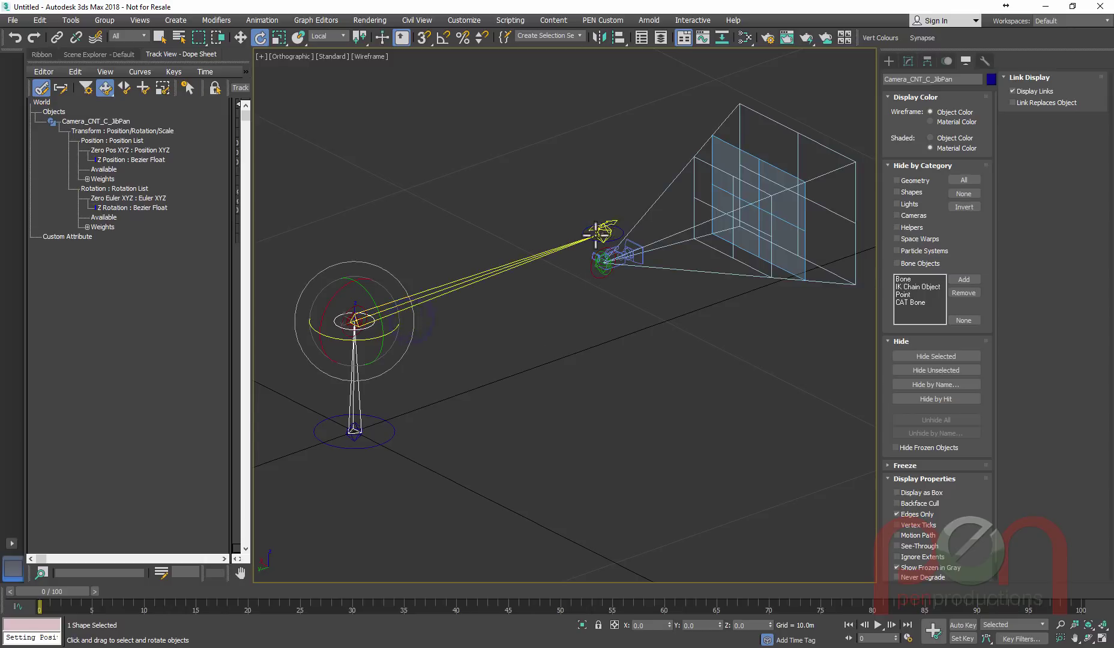
pyautogui.click(596, 263)
pyautogui.moveTo(596, 264); pyautogui.dragTo(646, 249)
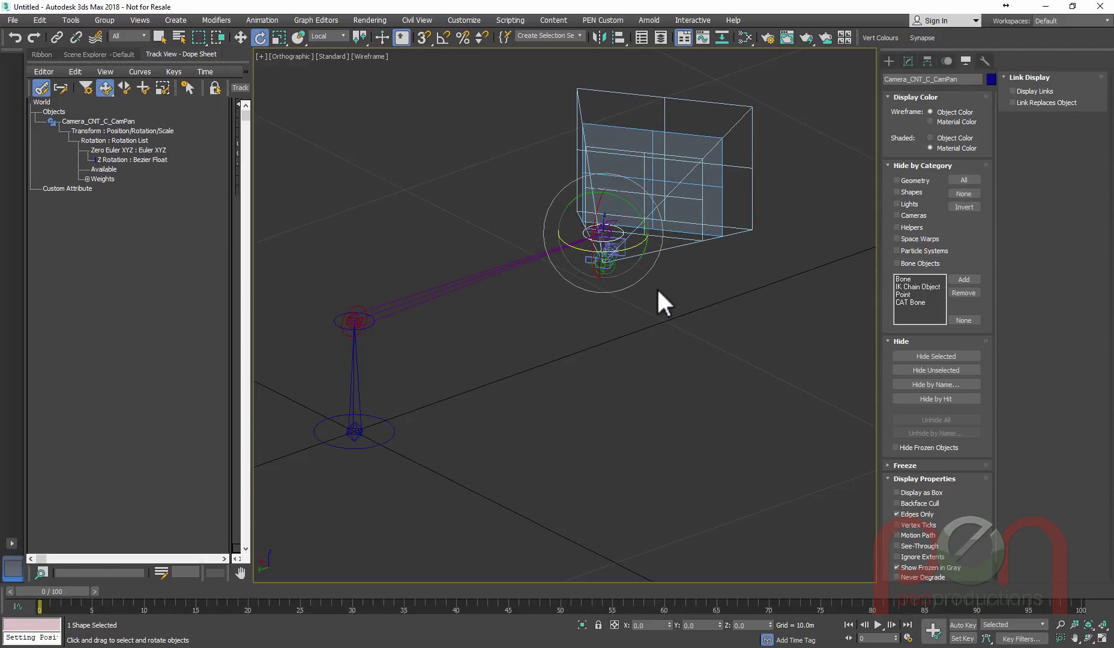
# - Tilt the camera by rotating the CamTilt control about 12 degrees on its X axis
pyautogui.scroll(4, 656, 289)
pyautogui.click(631, 263)
pyautogui.moveTo(551, 267); pyautogui.dragTo(545, 228)
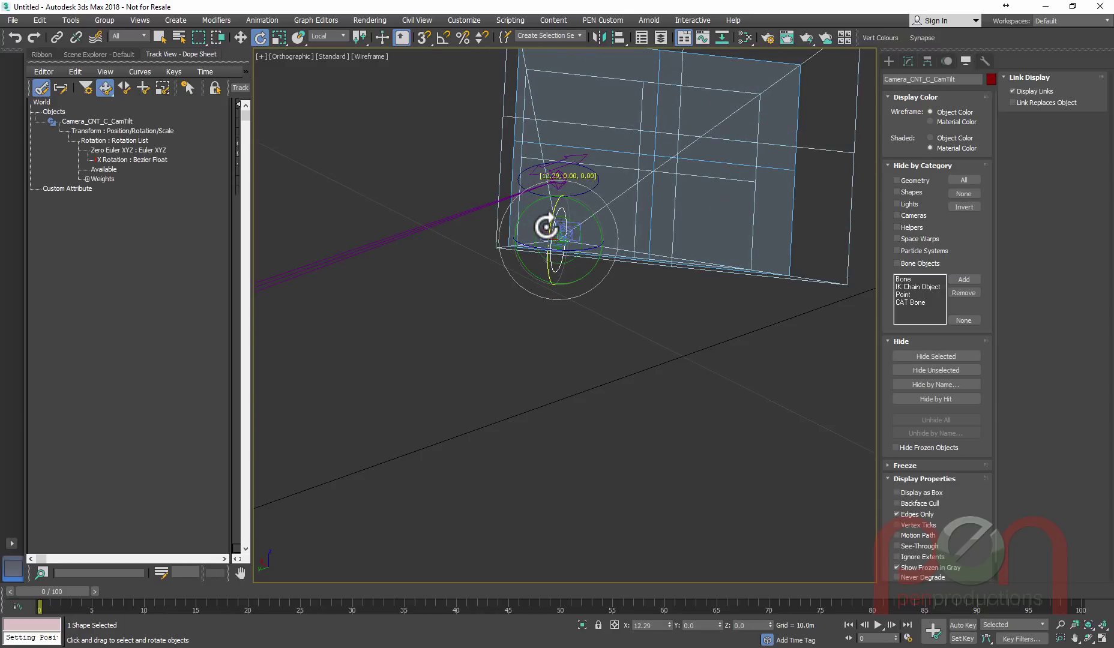
pyautogui.moveTo(545, 229); pyautogui.dragTo(631, 241, button='middle')
pyautogui.scroll(-3, 632, 241)
# - Test the jib by rotating the JibPan and JibTilt controls, raising the arm's camera end
pyautogui.click(402, 282)
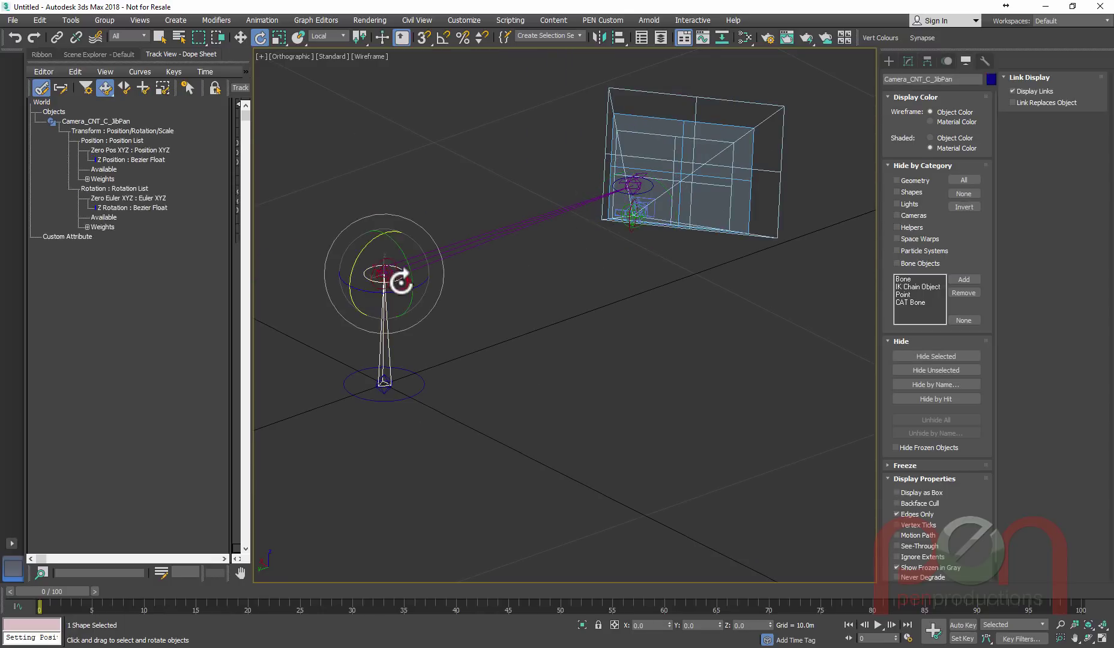
pyautogui.moveTo(397, 292); pyautogui.dragTo(420, 292)
pyautogui.click(509, 309)
pyautogui.click(384, 258)
pyautogui.click(501, 299)
pyautogui.click(387, 276)
pyautogui.moveTo(519, 287); pyautogui.dragTo(520, 369, button='middle')
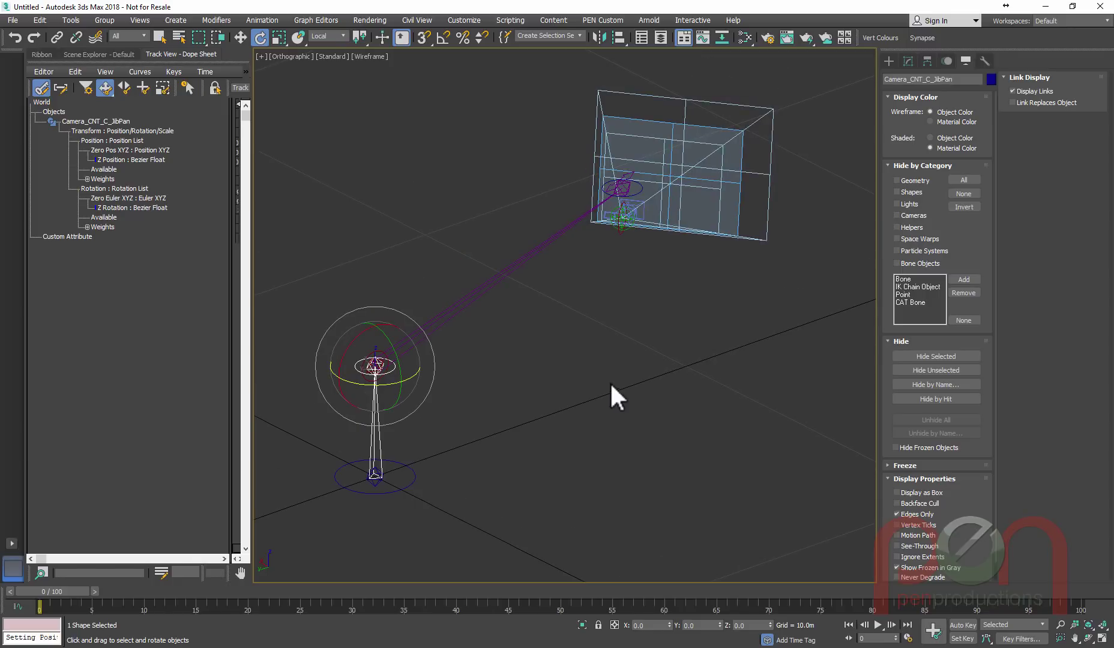